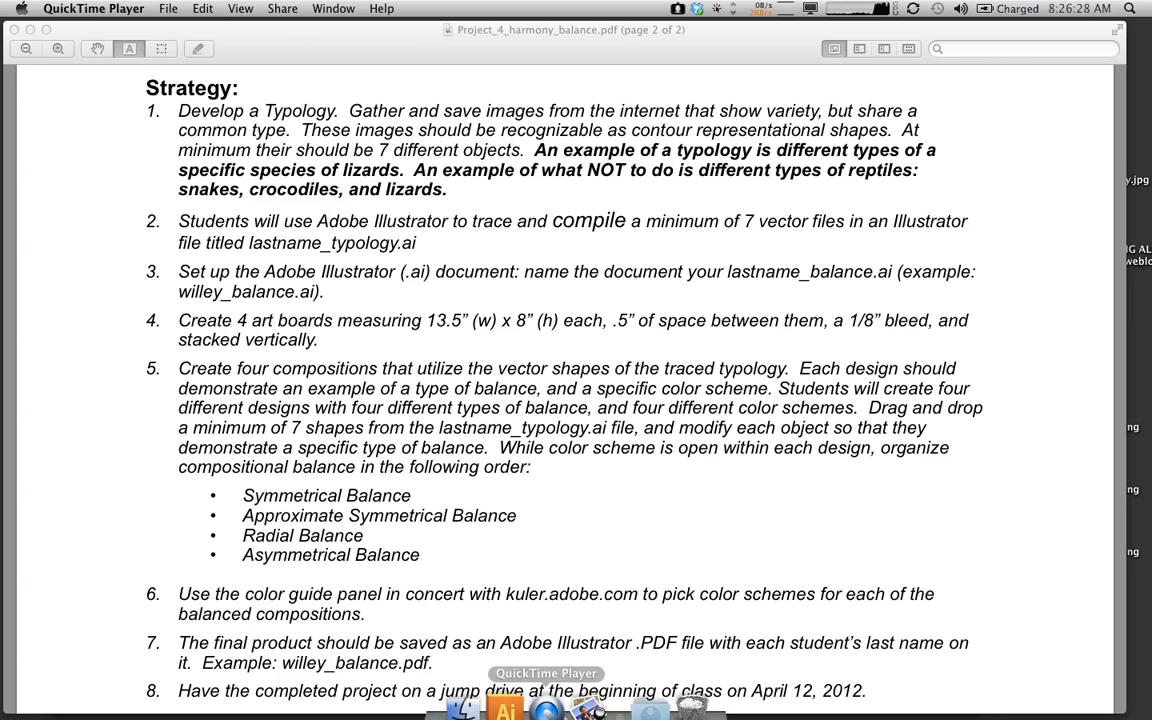
Step: Switch to Illustrator, minimize the leaf artwork document, and start a new document named willey_balance
left_click(507, 700)
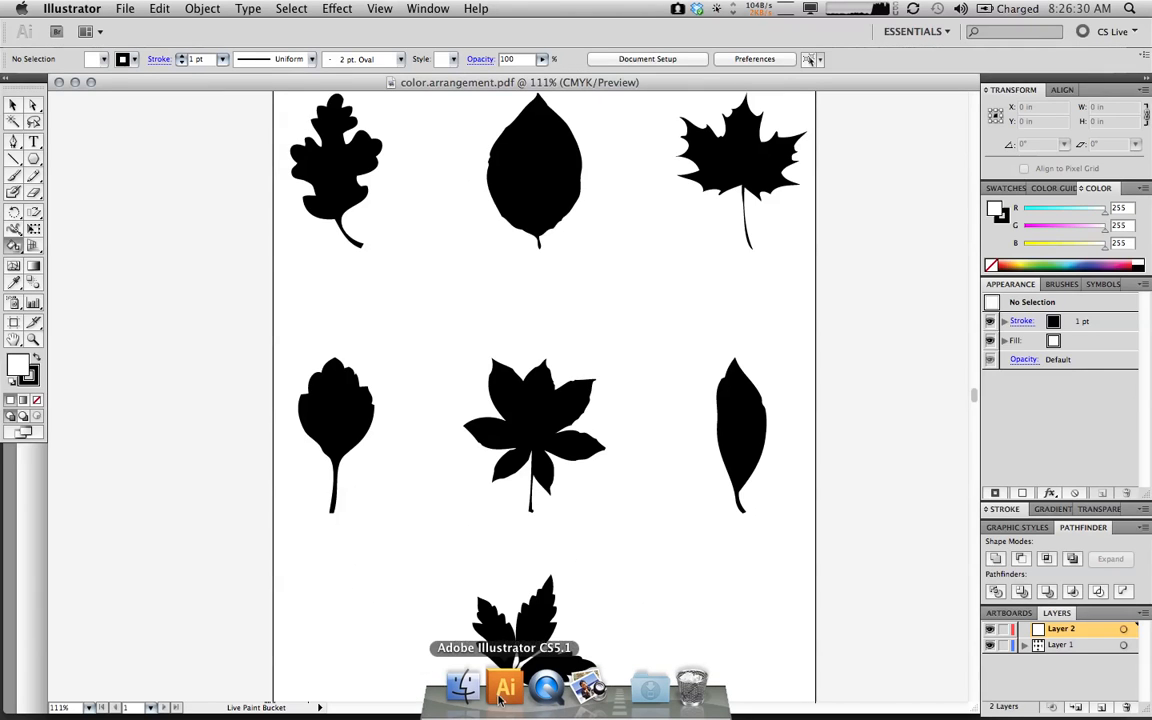
left_click(74, 81)
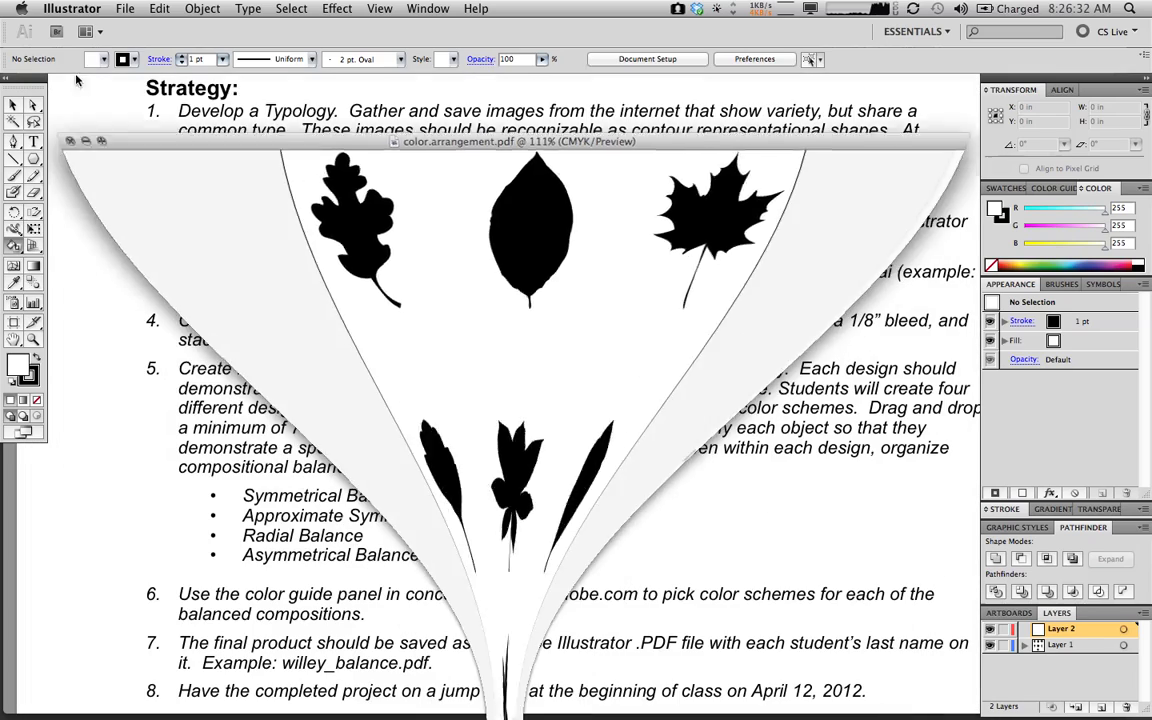
left_click(120, 8)
left_click(140, 28)
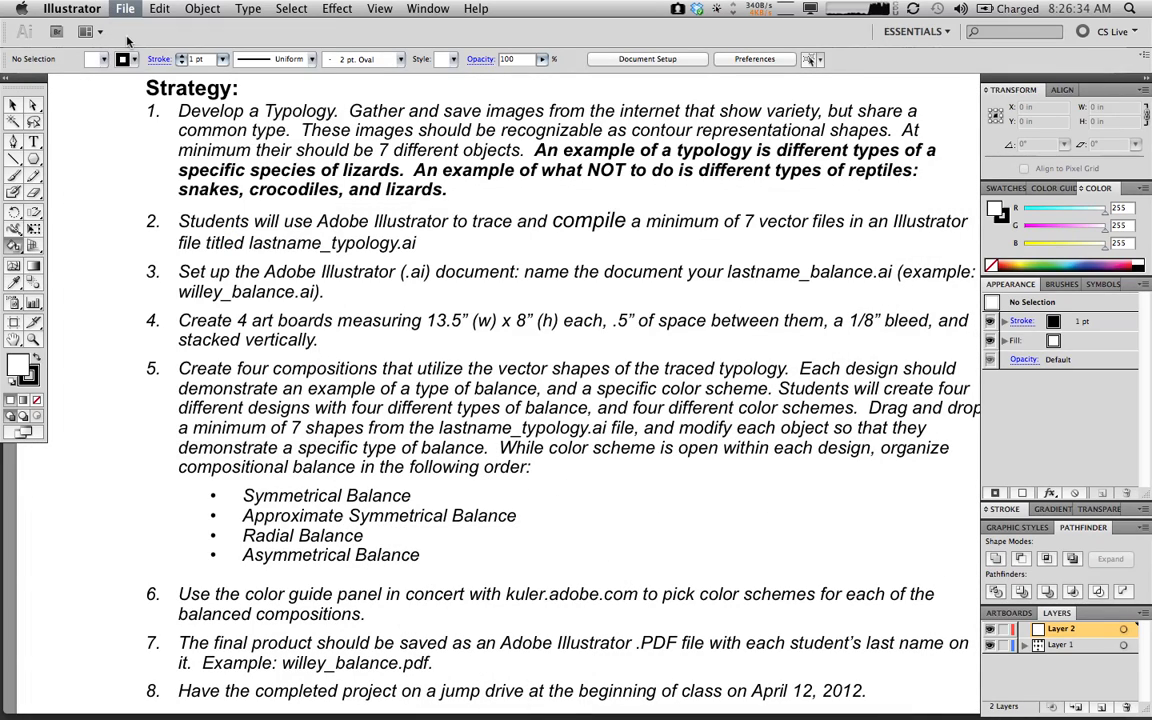
left_click_drag(493, 122, 479, 456)
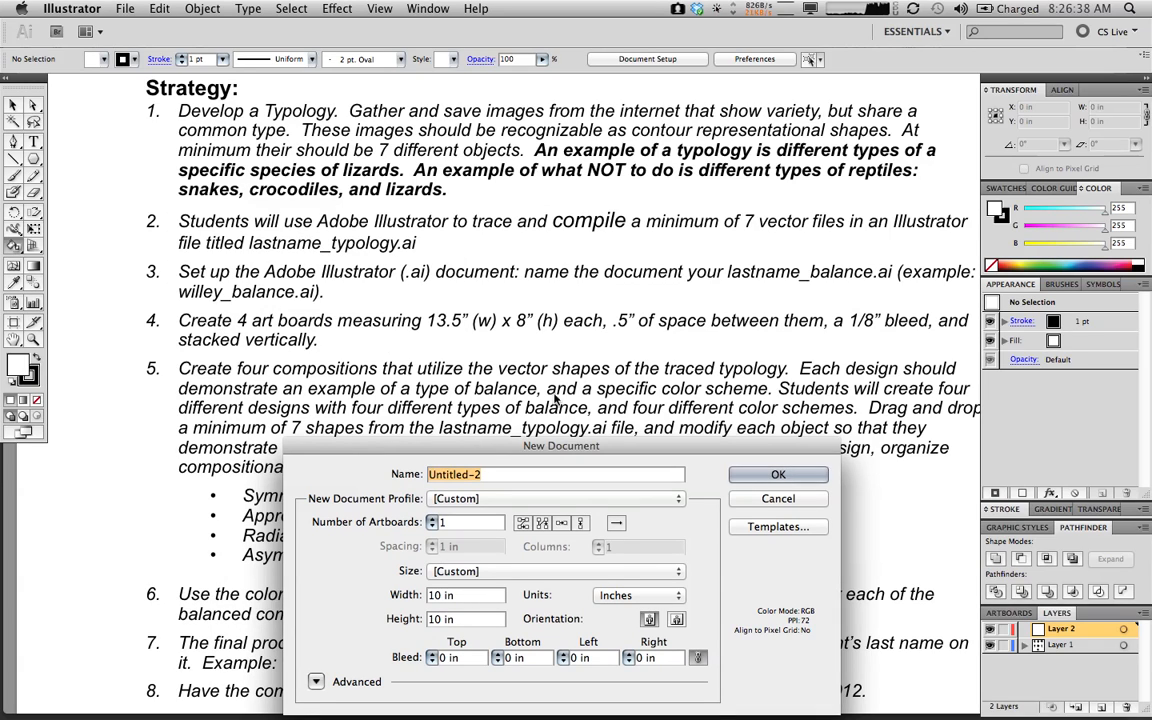
type("willey_balance")
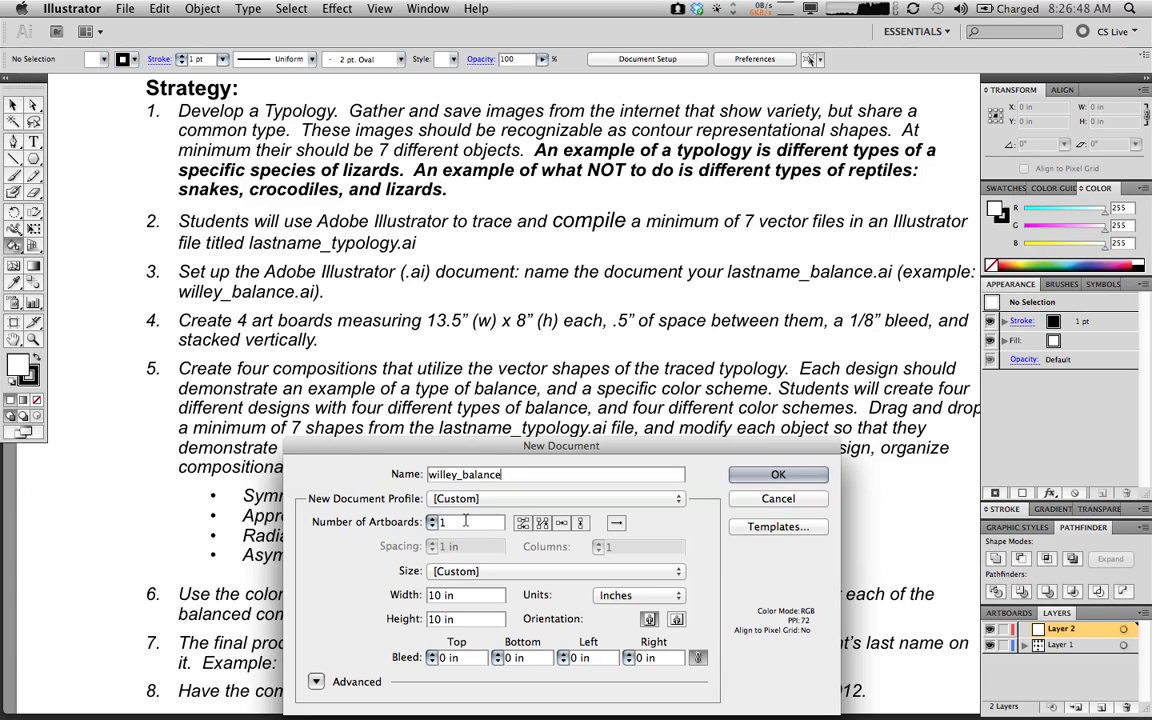
Step: Set the new document to 4 artboards arranged in a single vertical column
left_click(431, 518)
left_click(431, 518)
left_click(431, 518)
left_click(431, 518)
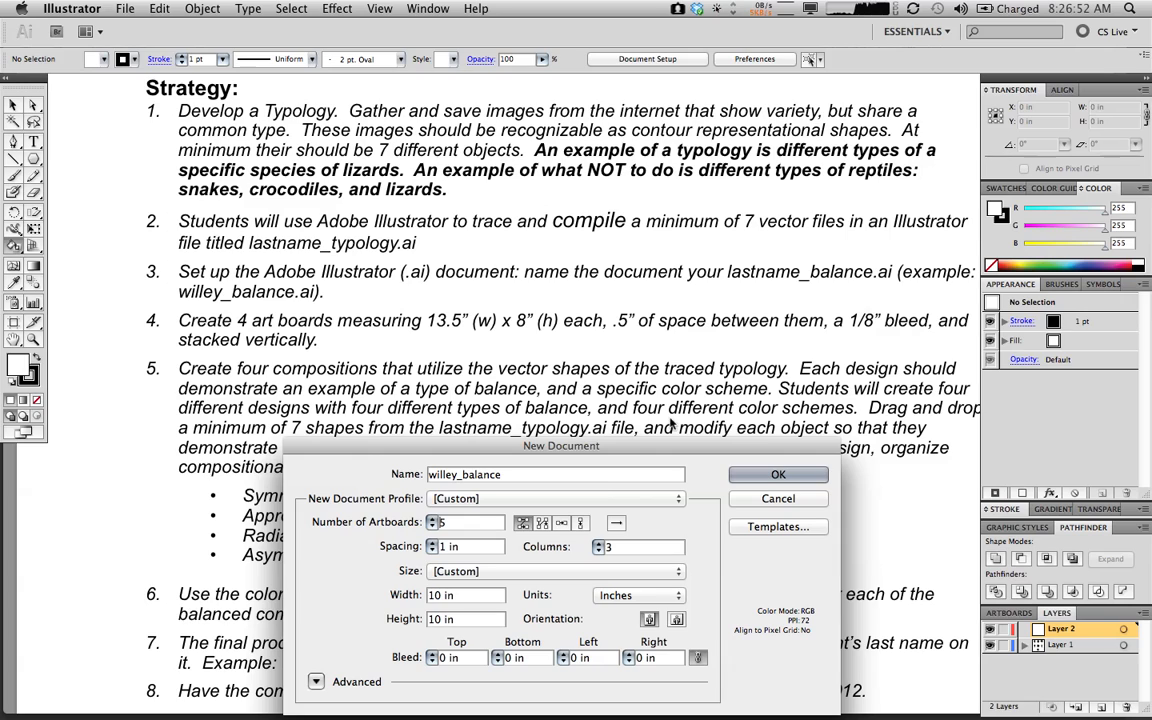
left_click(582, 526)
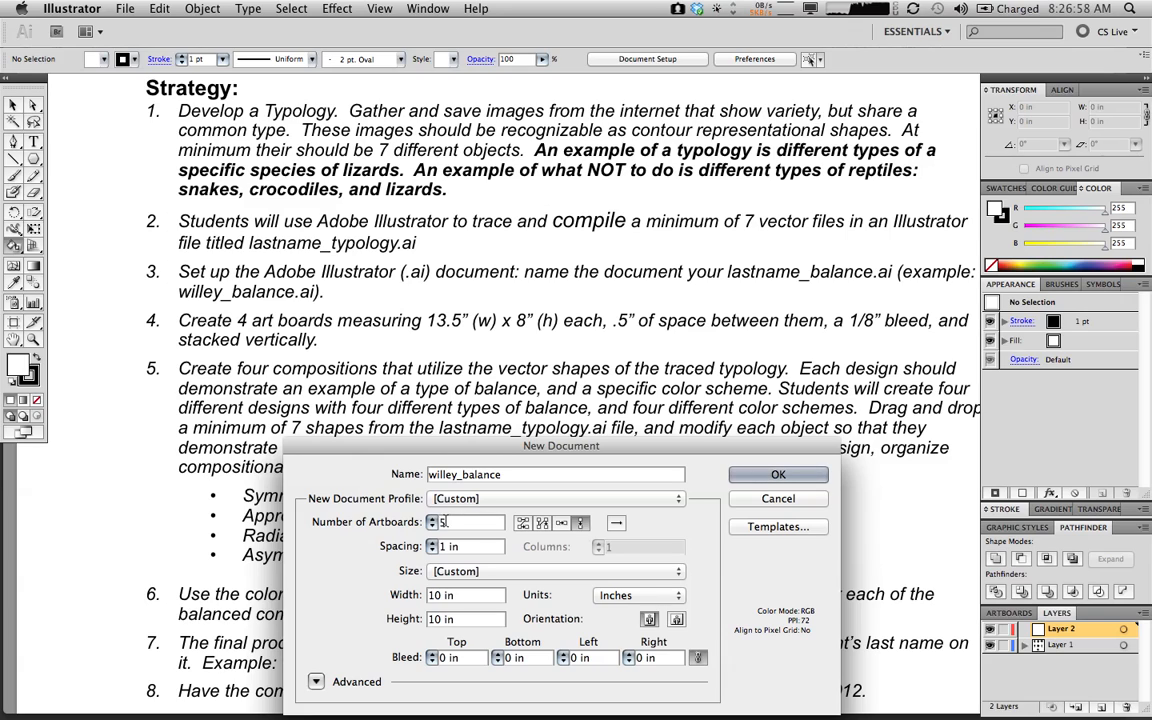
left_click(432, 525)
Step: Set the spacing between the artboards to 0.5 in
triple_click(452, 547)
type(".5")
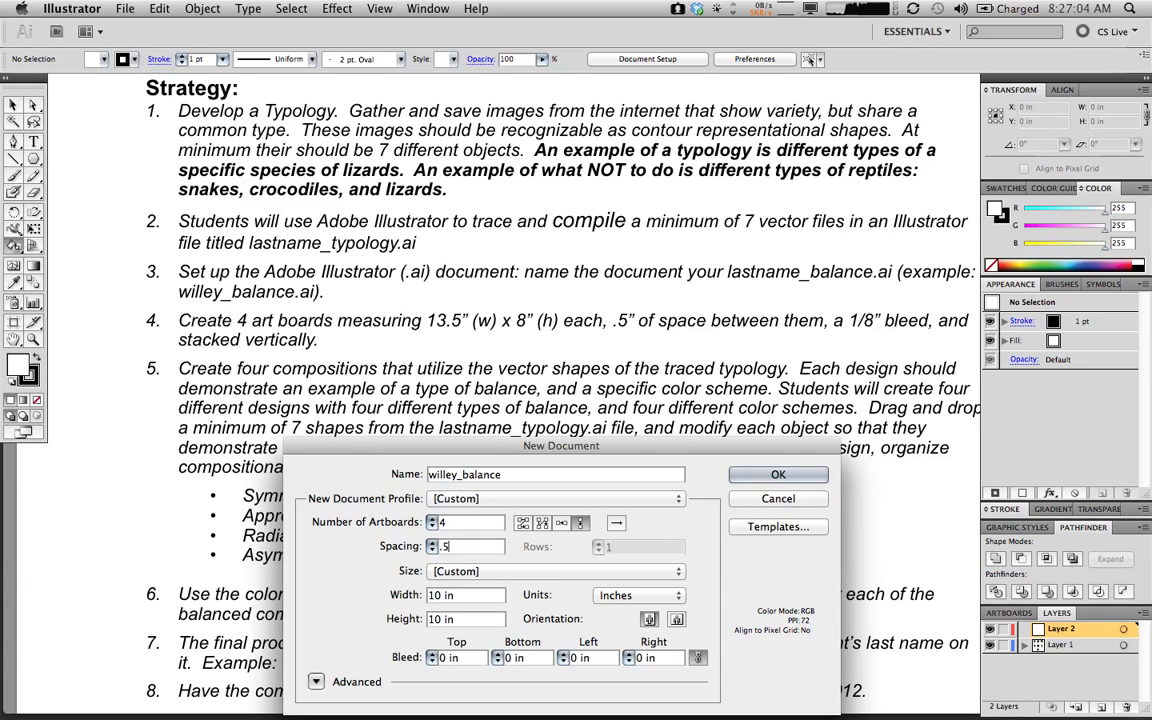
key("Tab")
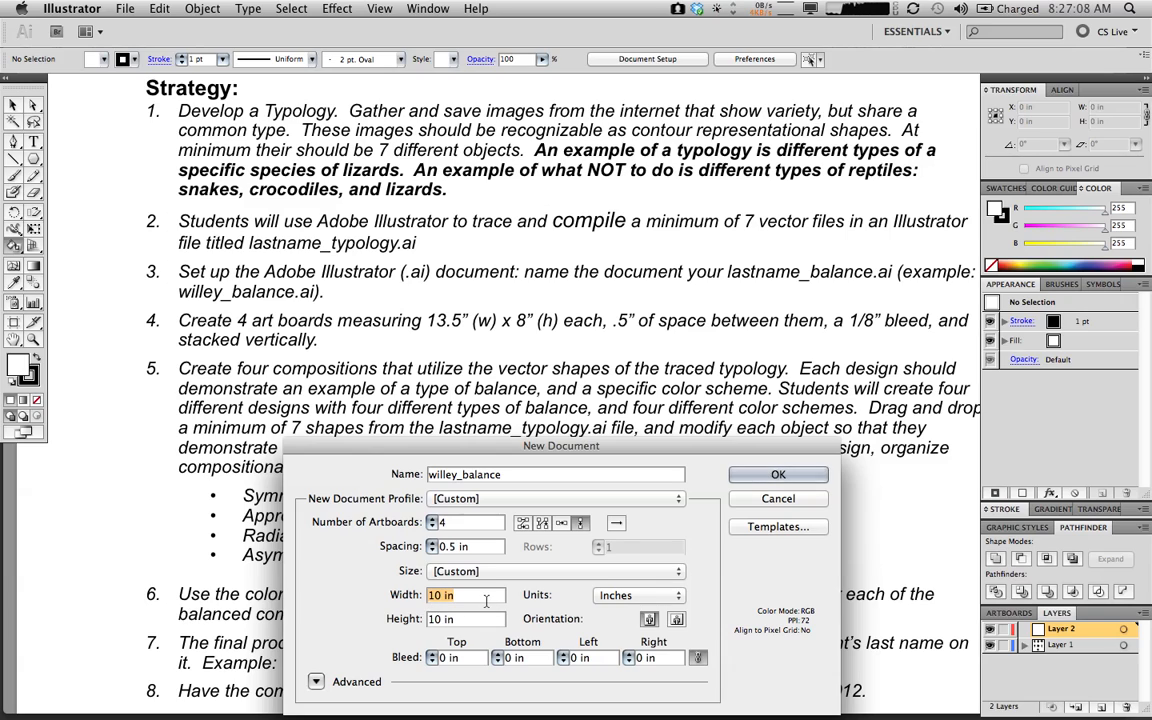
Step: Set the artboard spacing to 2 in and move the New Document dialog up to uncover the assignment text
left_click_drag(473, 548, 418, 547)
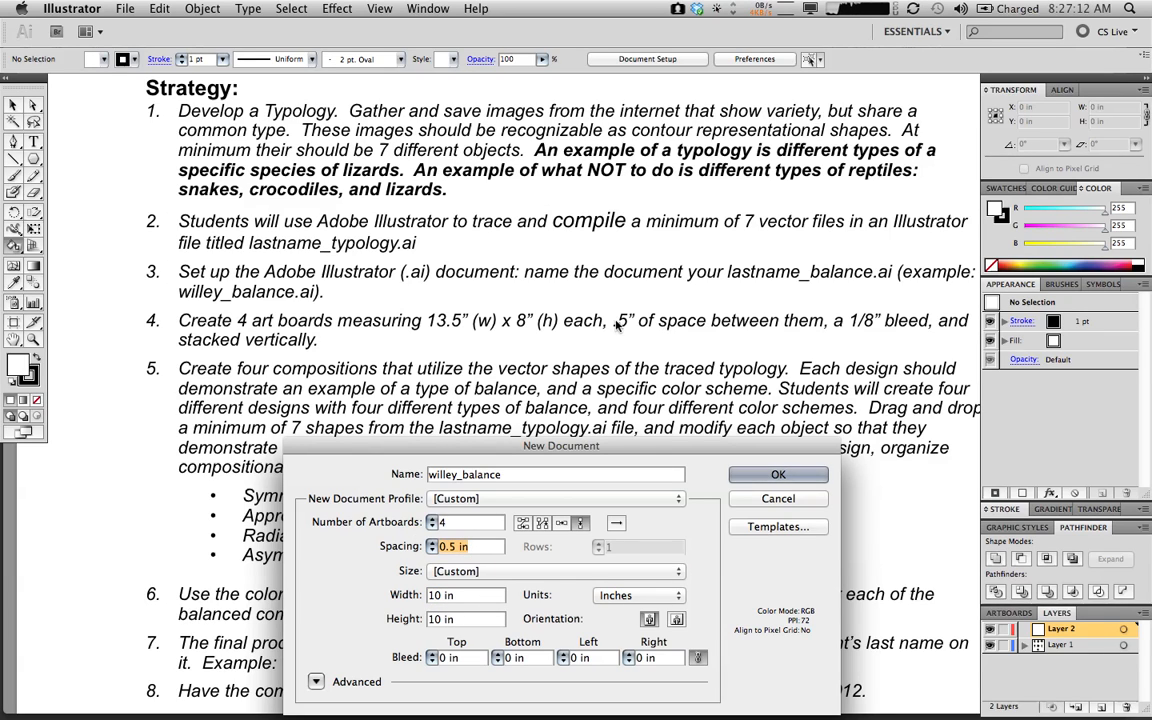
type("2")
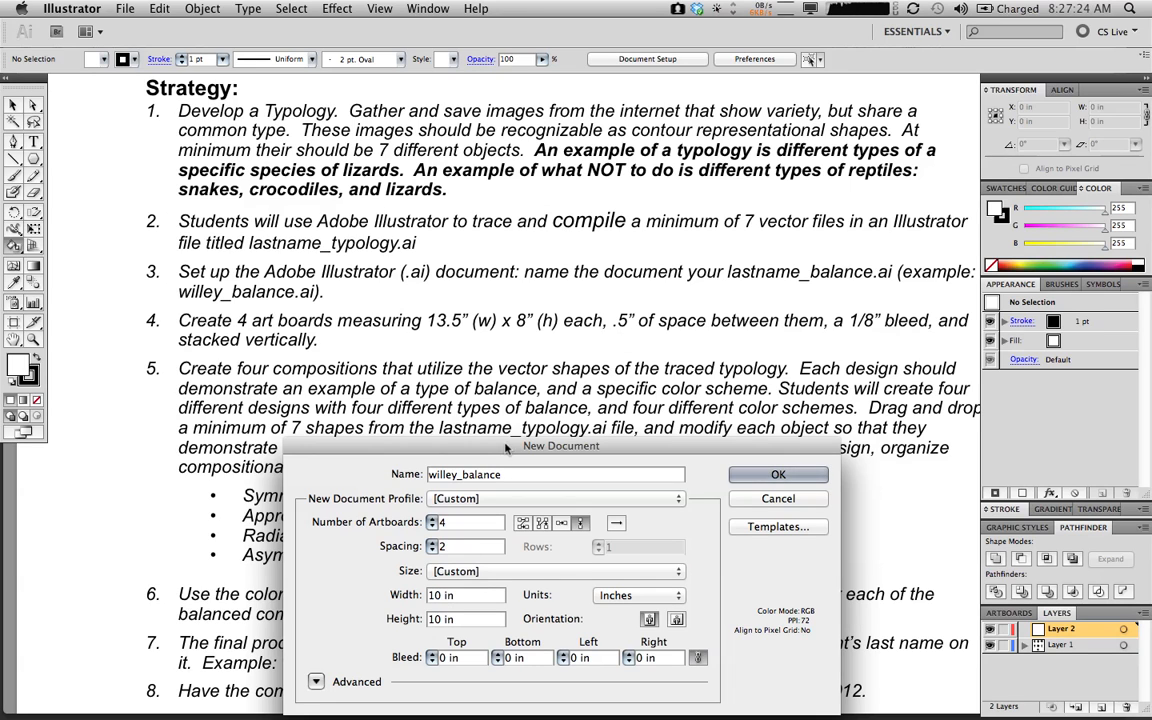
left_click_drag(498, 452, 409, 382)
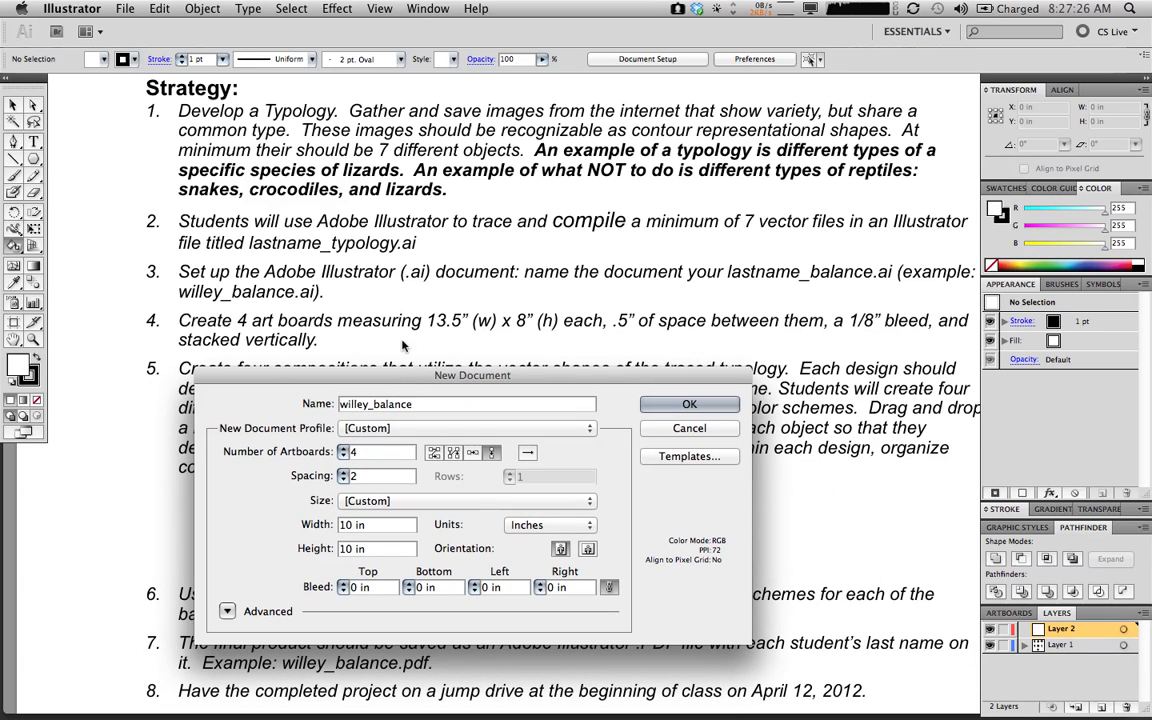
Step: Make the artboards 13.5 in wide and 8 in high with a 0.125 in bleed on all sides, and create the document
key("Tab")
type("13.5")
key("Tab")
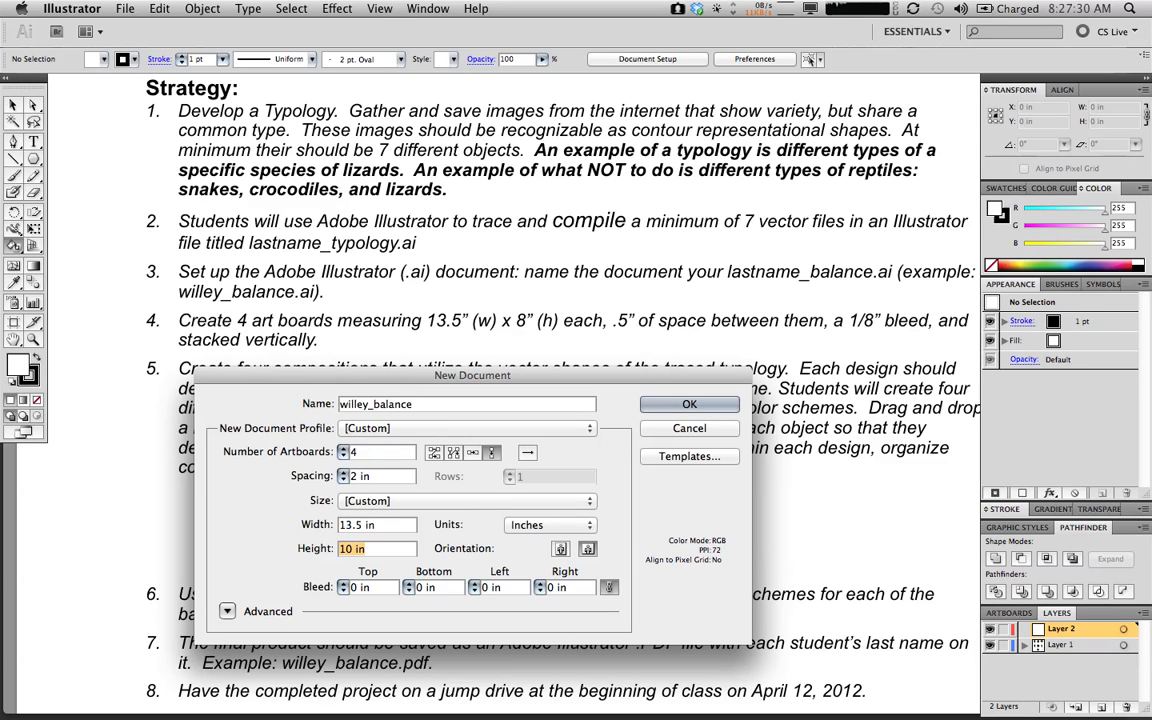
type("8")
left_click(344, 585)
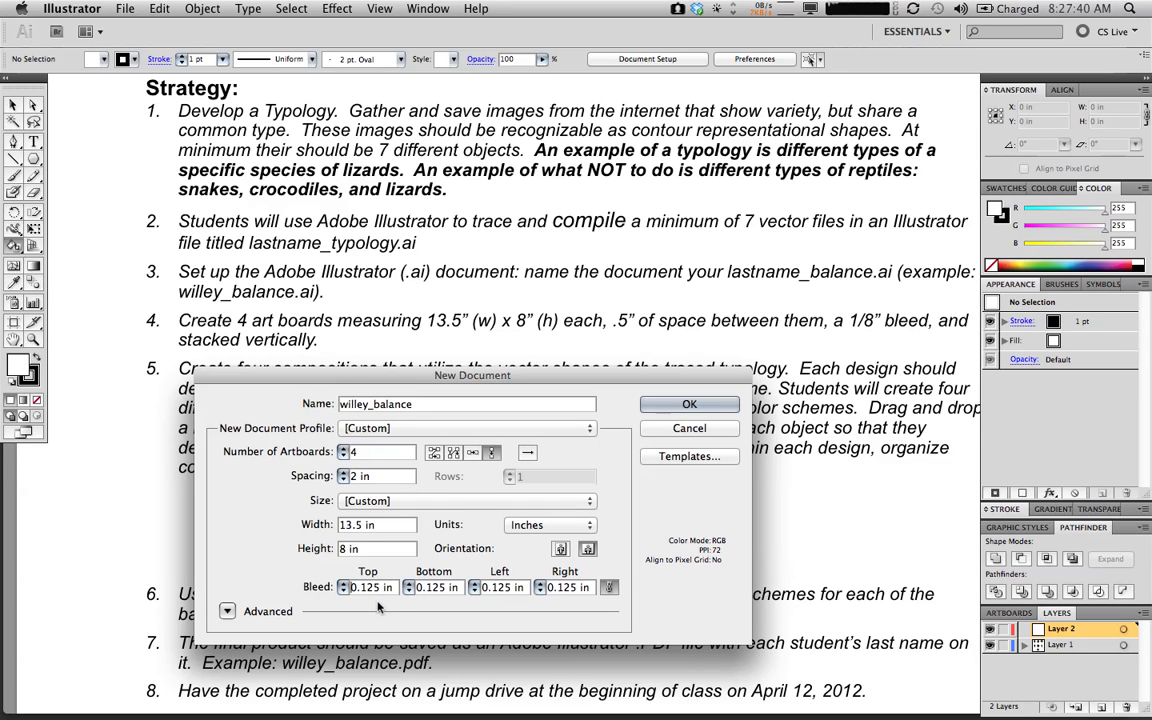
left_click(690, 405)
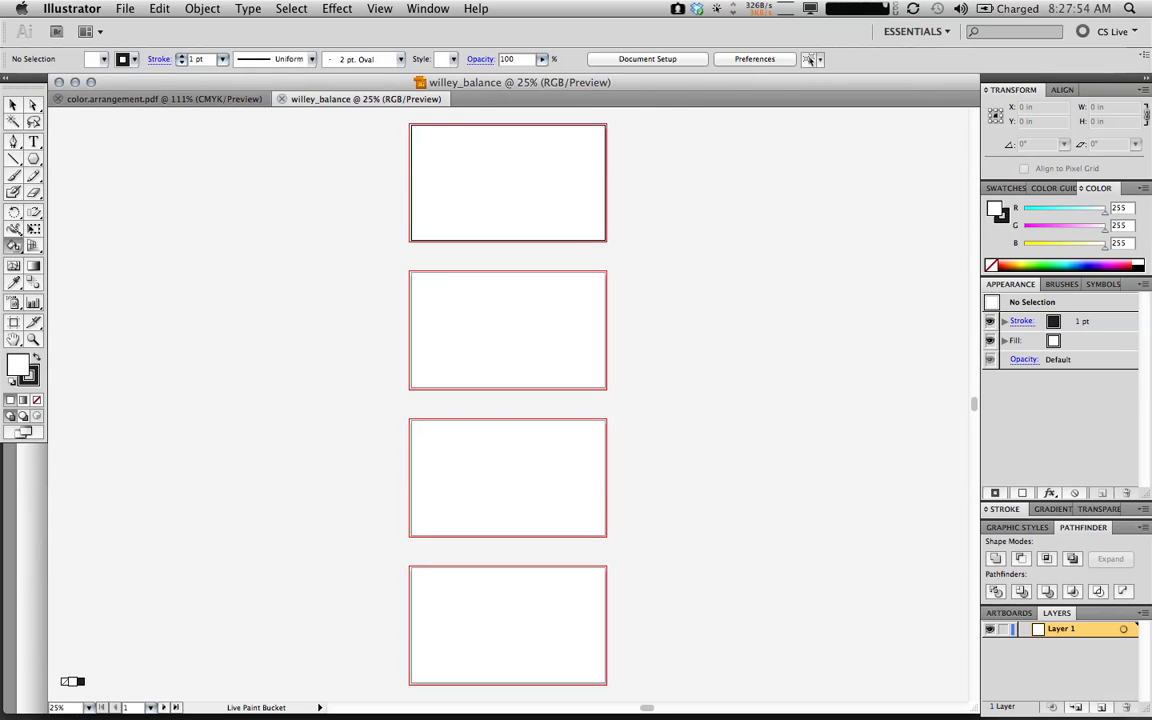
Step: Page through the artboards to the fourth, return to the first, and activate the Selection tool
left_click(163, 707)
left_click(163, 707)
left_click(163, 707)
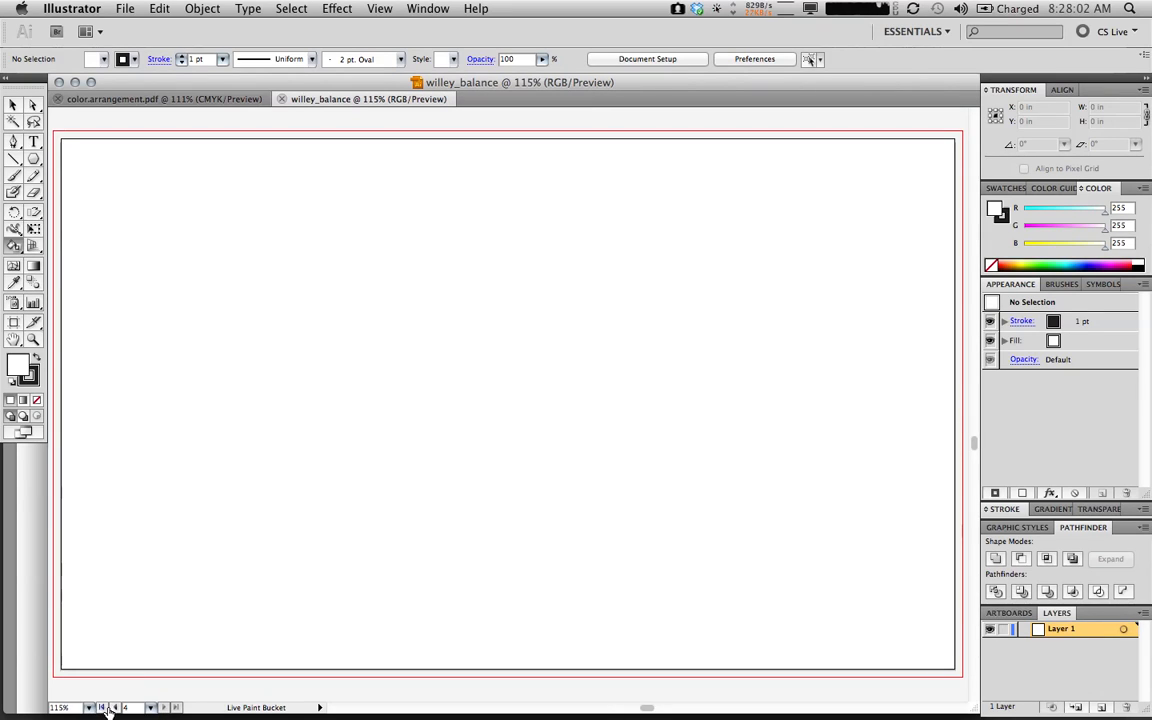
left_click(104, 707)
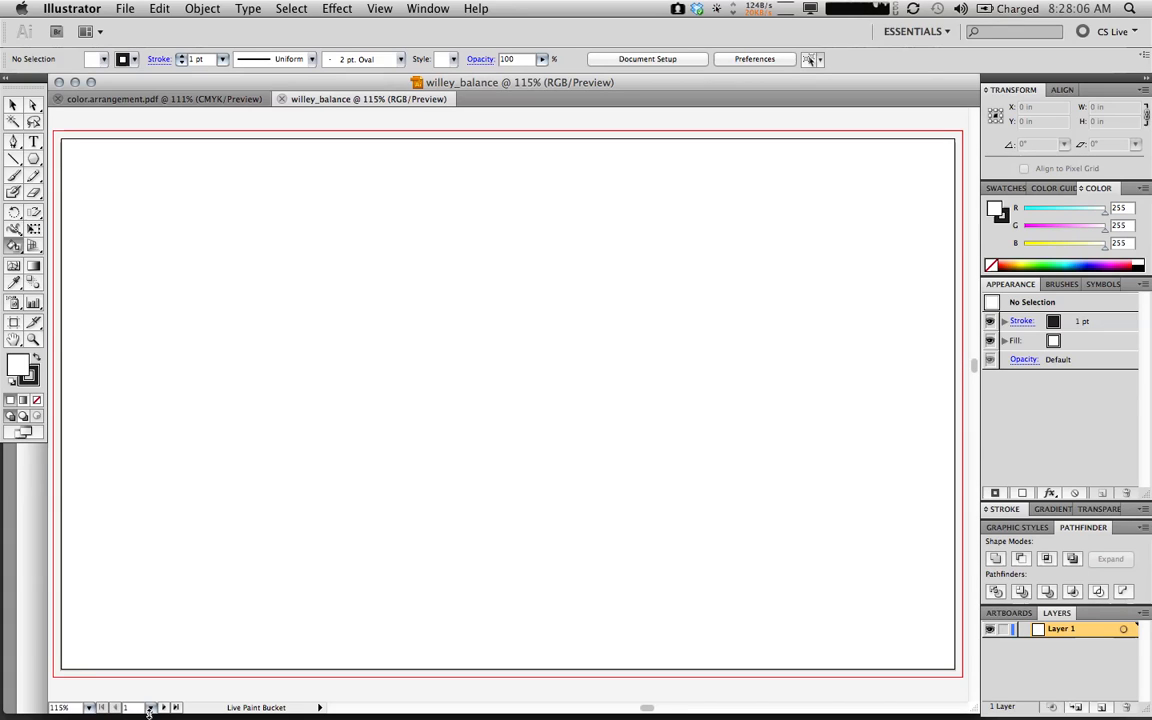
left_click(150, 707)
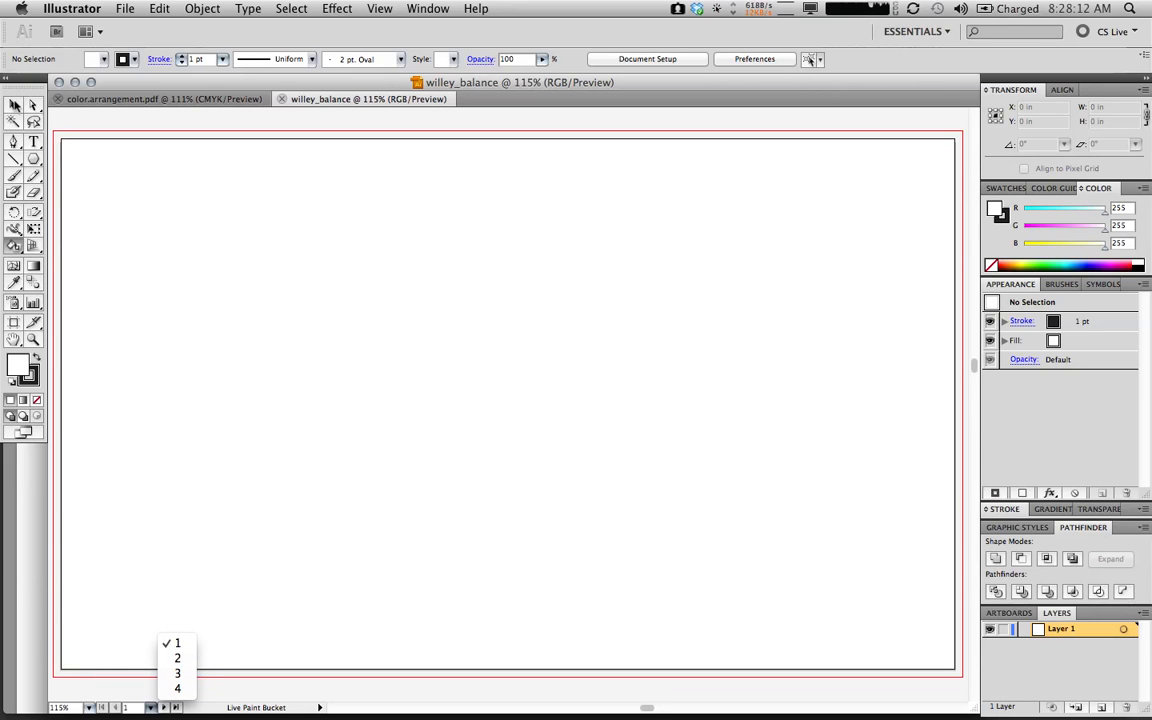
left_click(24, 104)
left_click(13, 106)
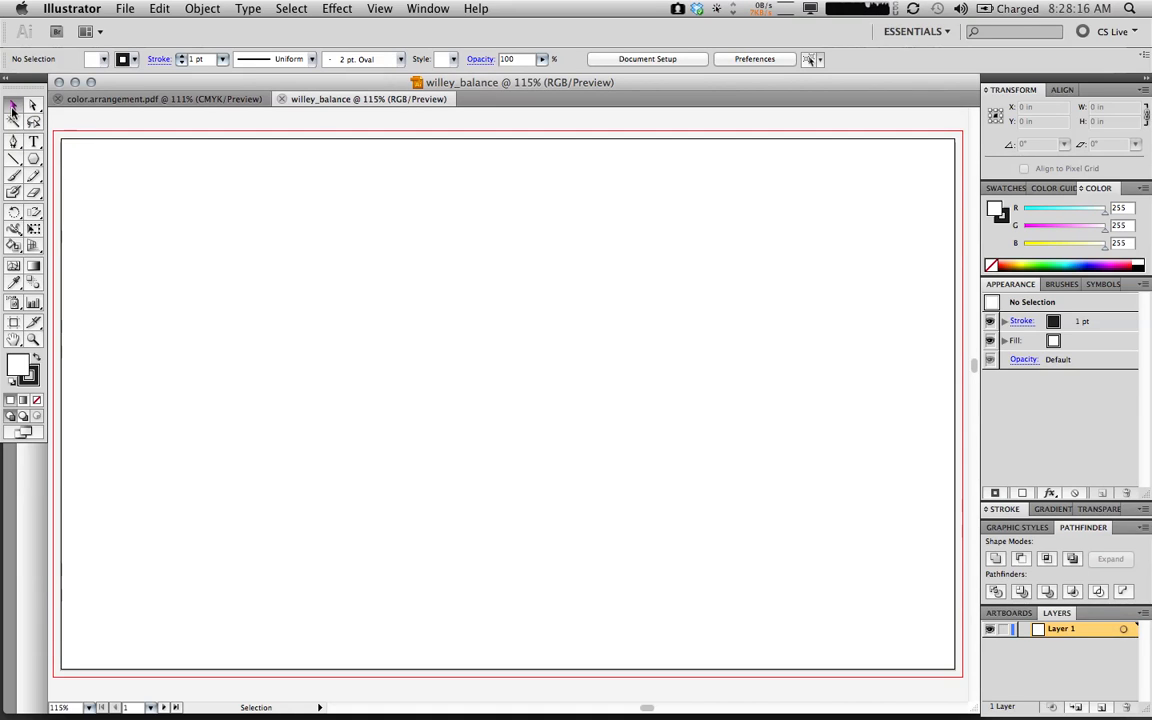
Step: Switch to Preview to review the required balance types in the assignment, and return to Illustrator
key("super+Tab")
key("super+Tab")
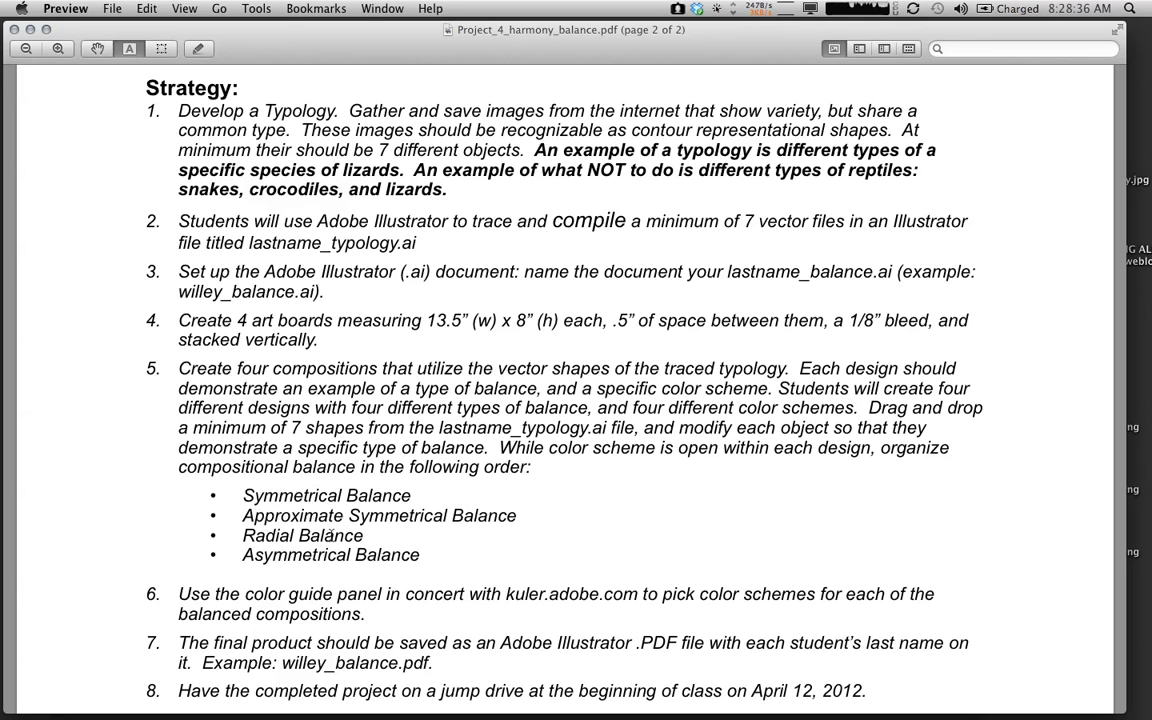
key("super+Tab")
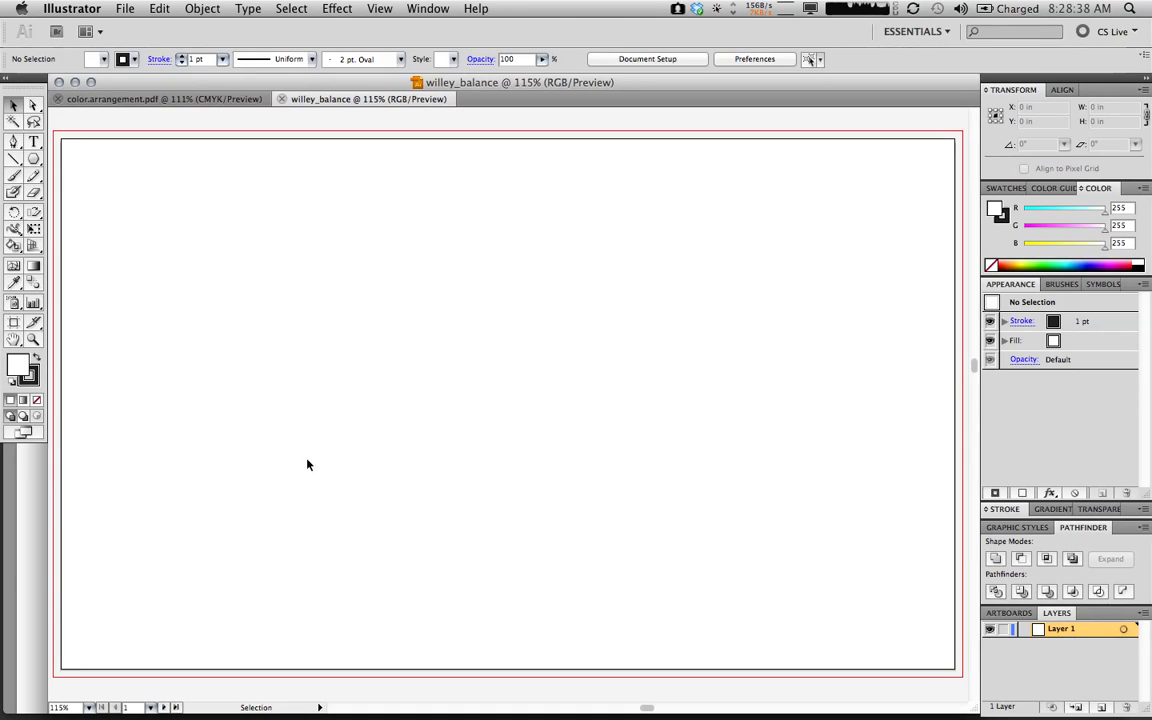
Step: Show the color.arrangement.pdf document and detach Color Guide, Color and Swatches as separate floating panels over the artwork
left_click(183, 100)
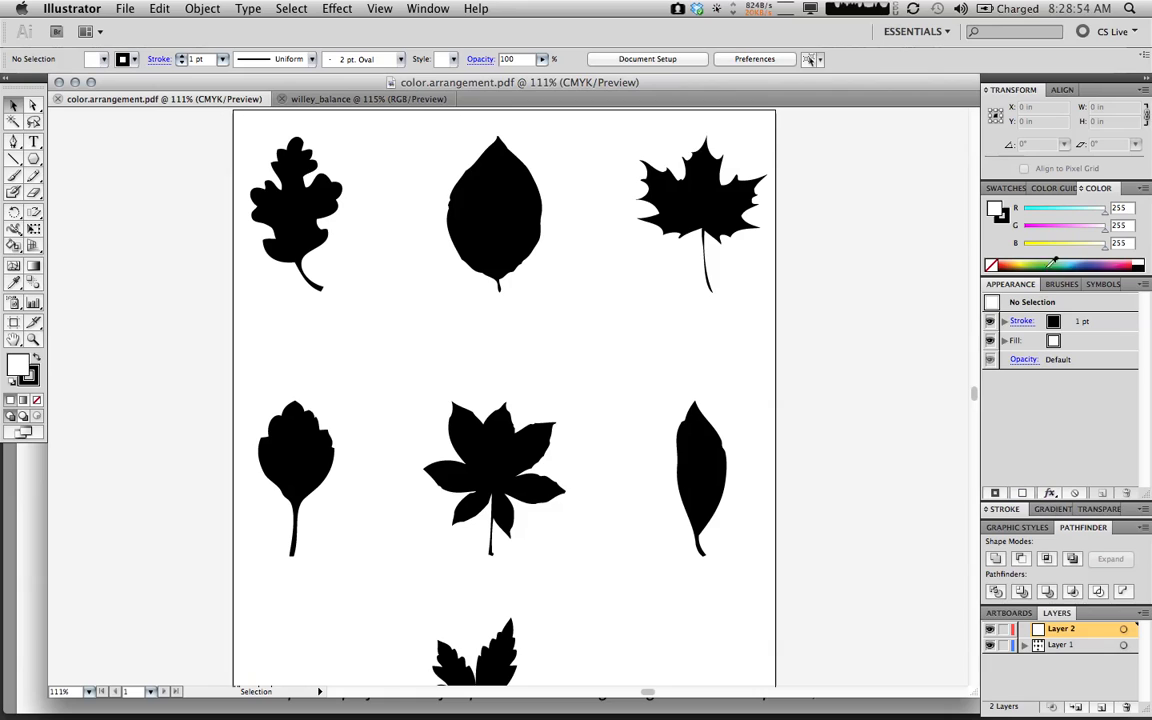
left_click_drag(1050, 197, 195, 183)
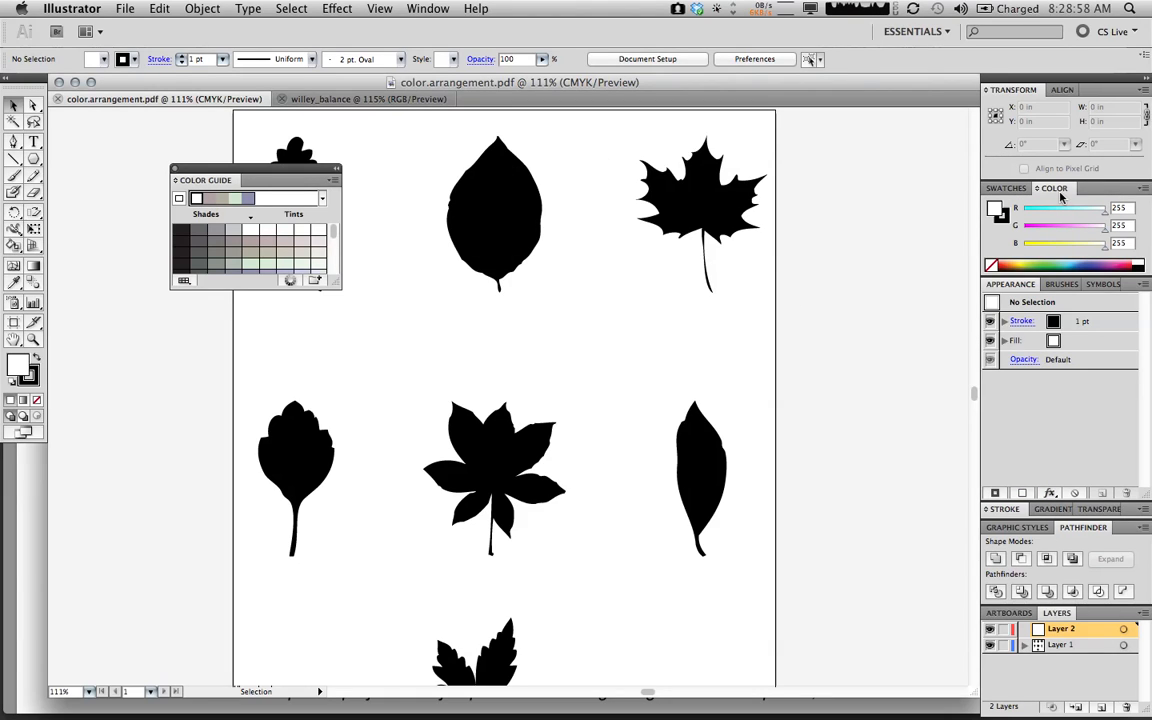
left_click_drag(1053, 188, 455, 185)
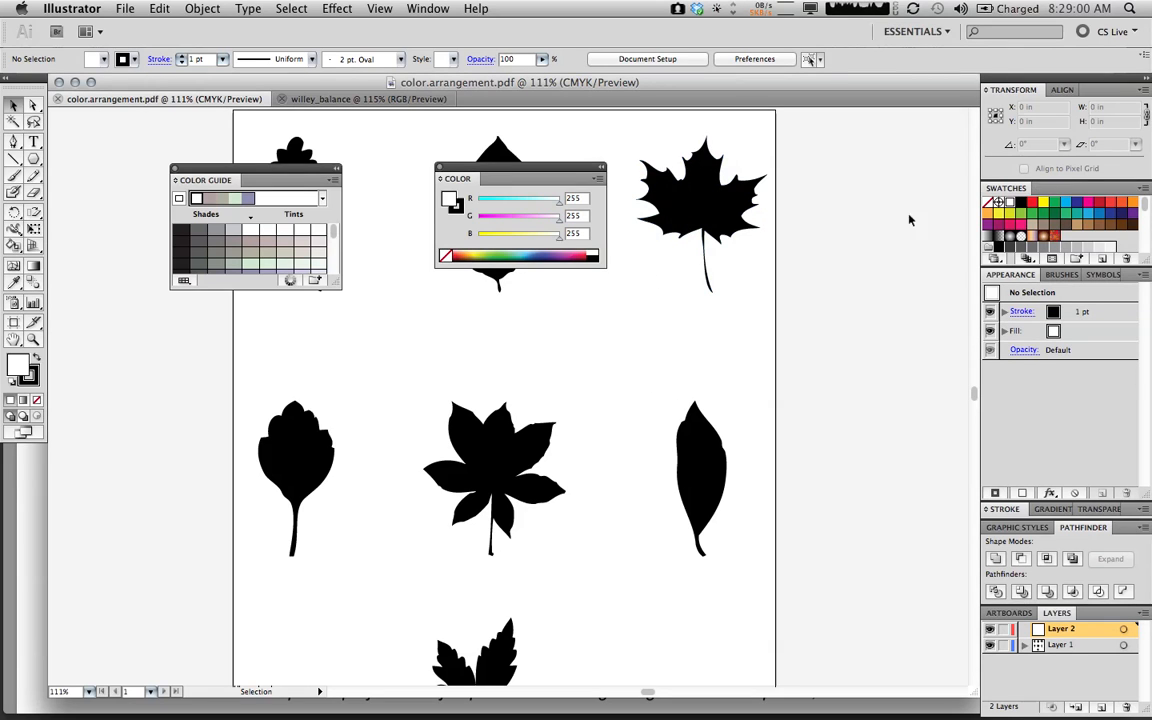
left_click_drag(1006, 188, 735, 201)
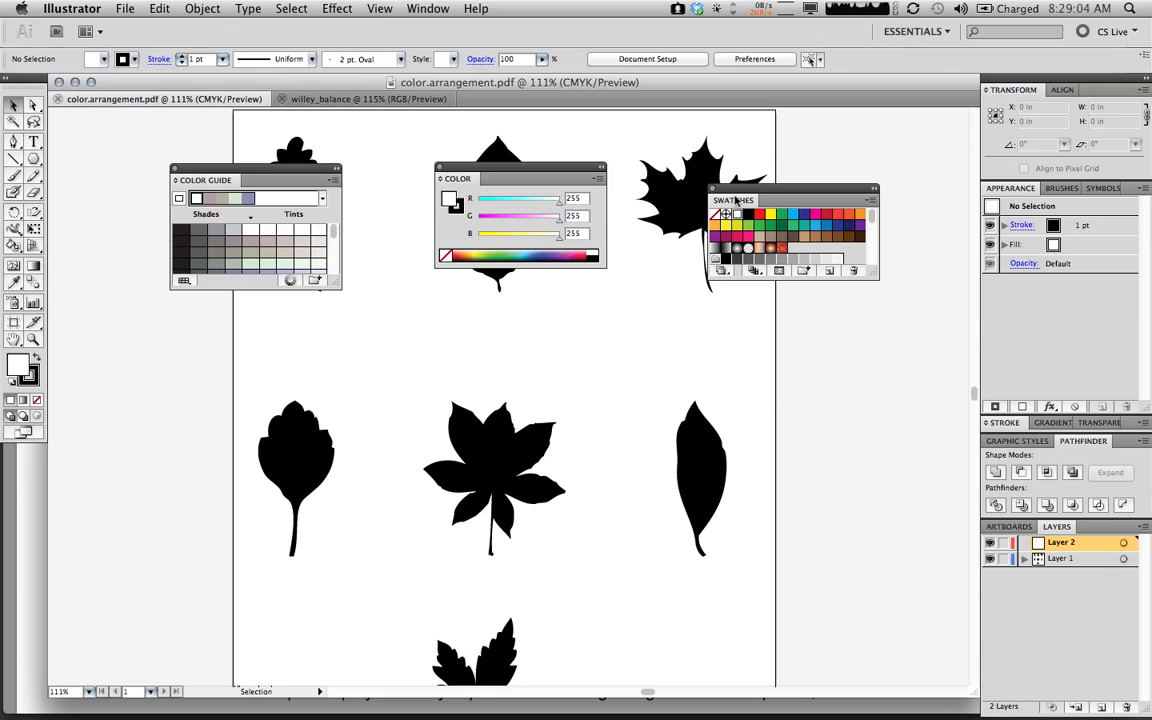
Step: Set the fill of the seven-lobed leaf in the middle to 100% black and switch its color sliders to HSB
left_click(483, 461)
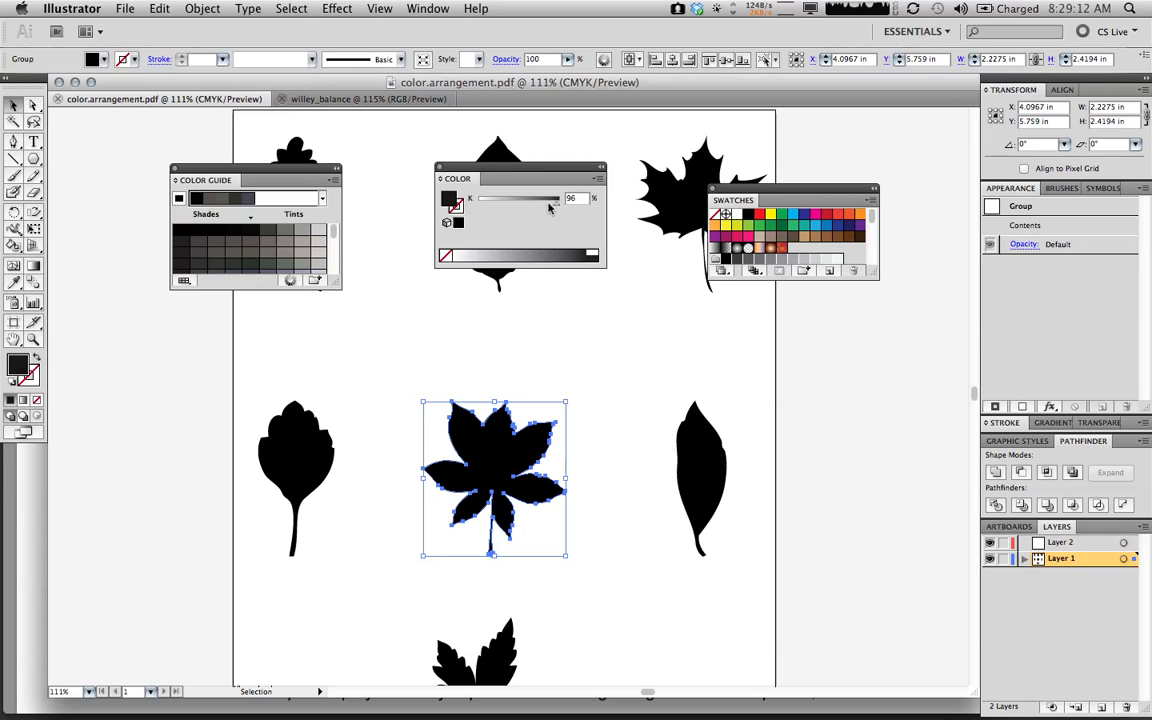
left_click_drag(555, 206, 627, 208)
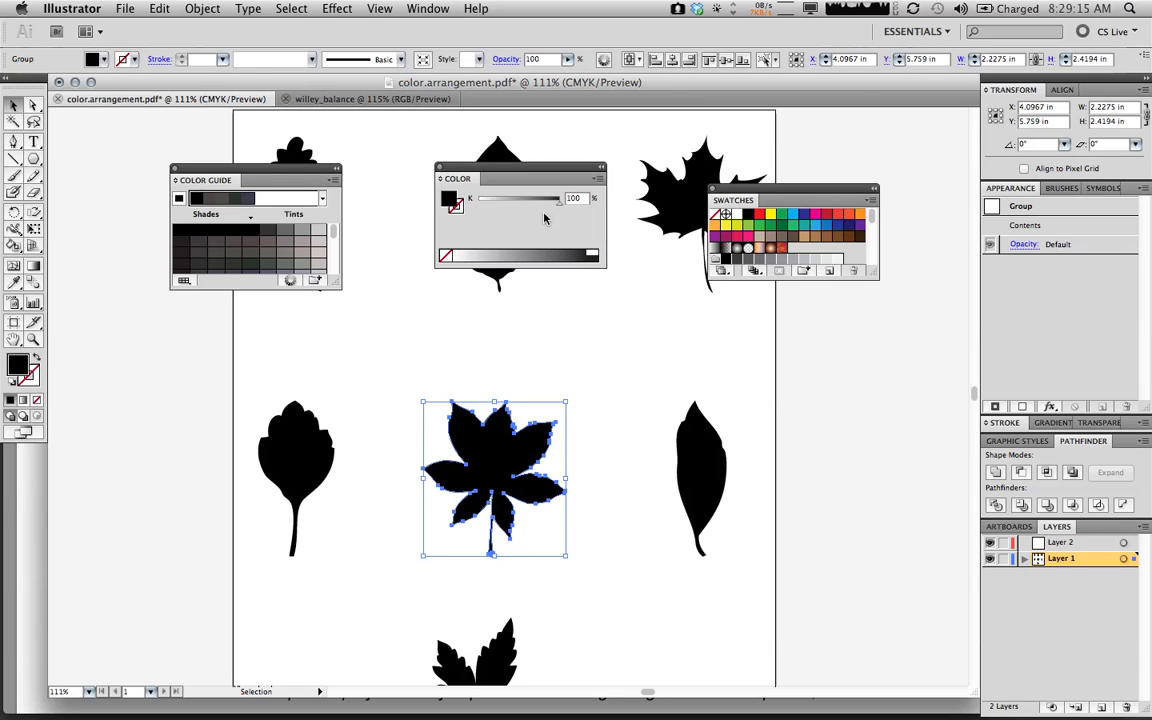
left_click(599, 180)
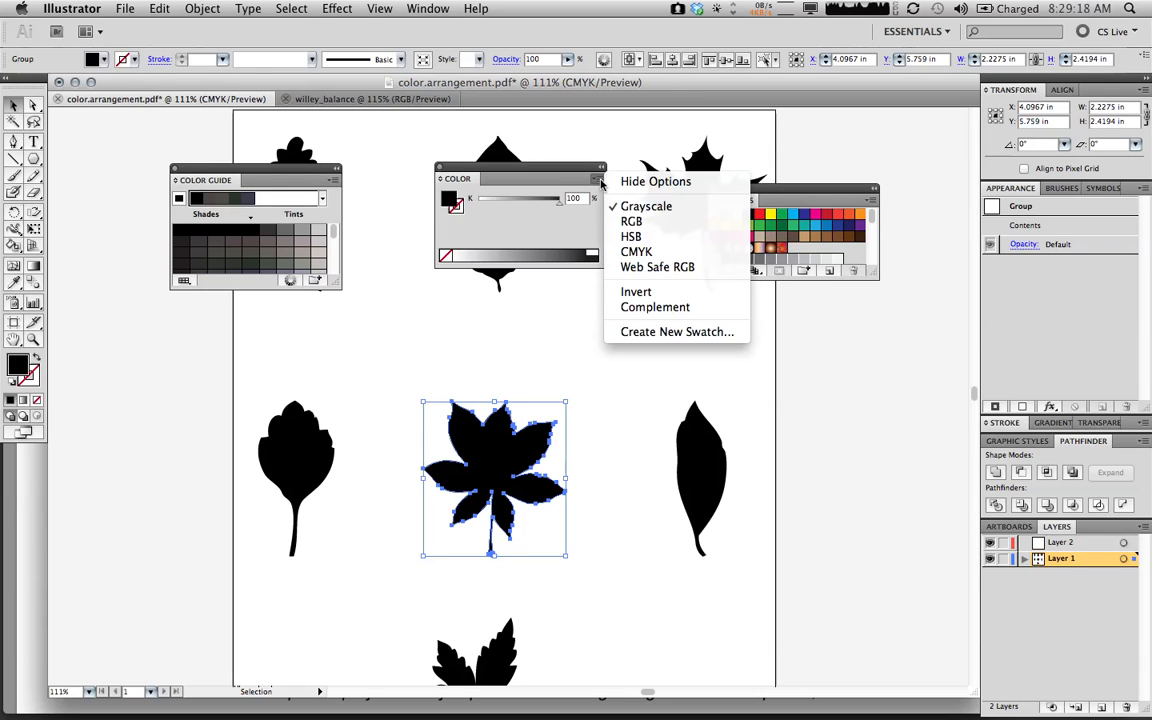
left_click(659, 240)
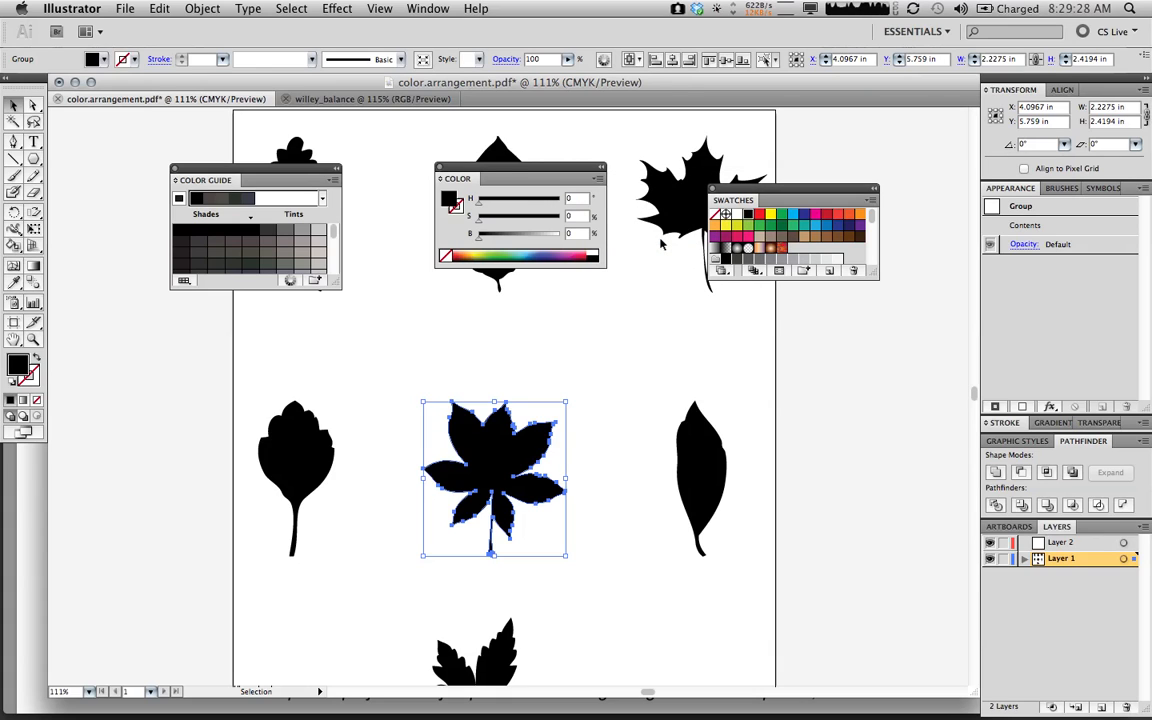
Step: Recolor the selected leaf yellow with hue 53, saturation 73 and brightness 91
left_click_drag(478, 203, 558, 234)
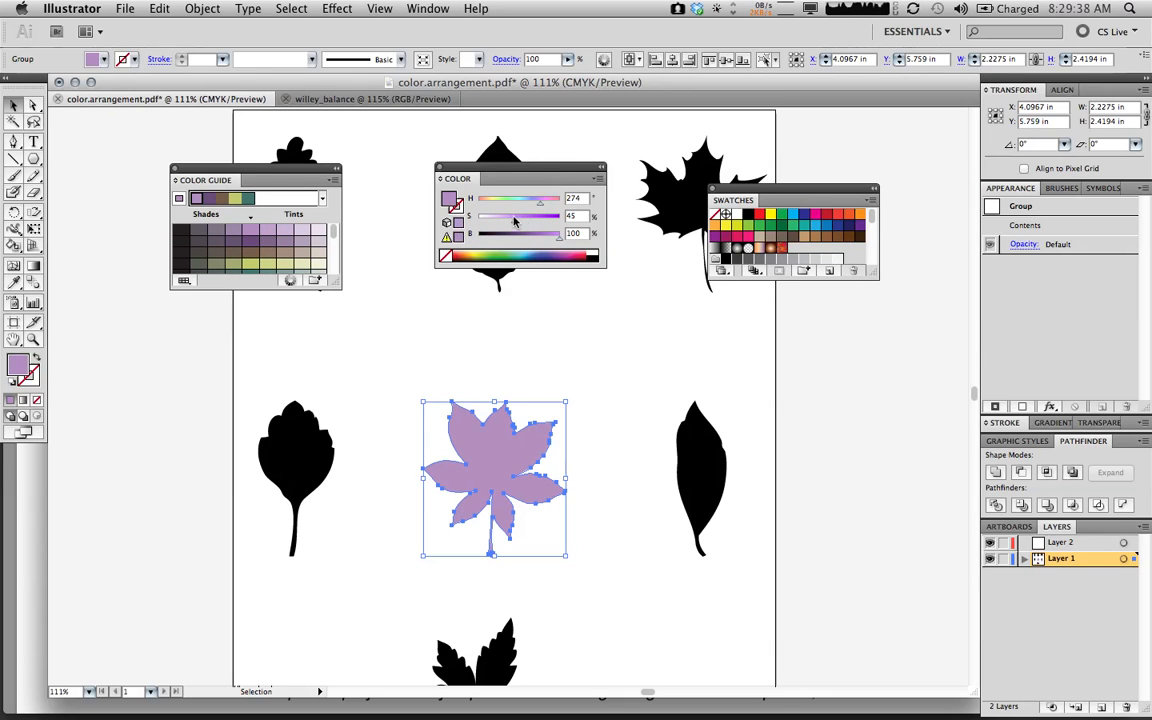
left_click_drag(511, 222, 540, 222)
left_click_drag(542, 206, 552, 241)
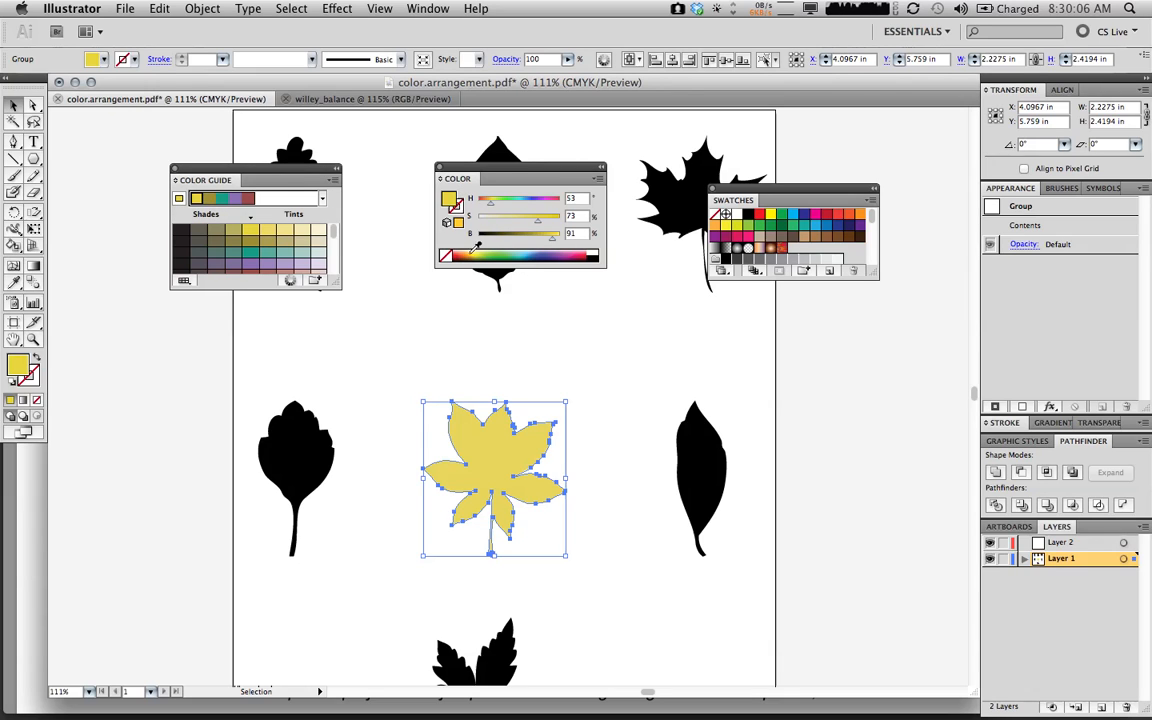
Step: Apply the Complementary harmony rule to the leaf's yellow in the Color Guide
left_click(321, 198)
scroll(231, 249, "up", 5)
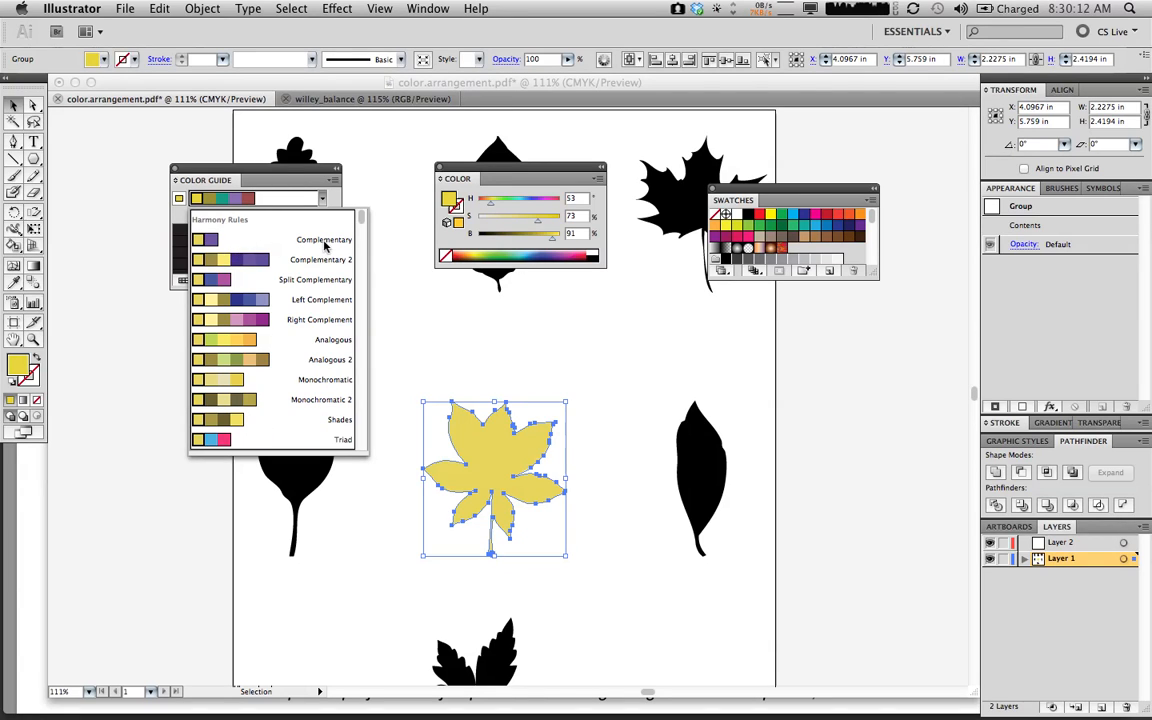
left_click(204, 246)
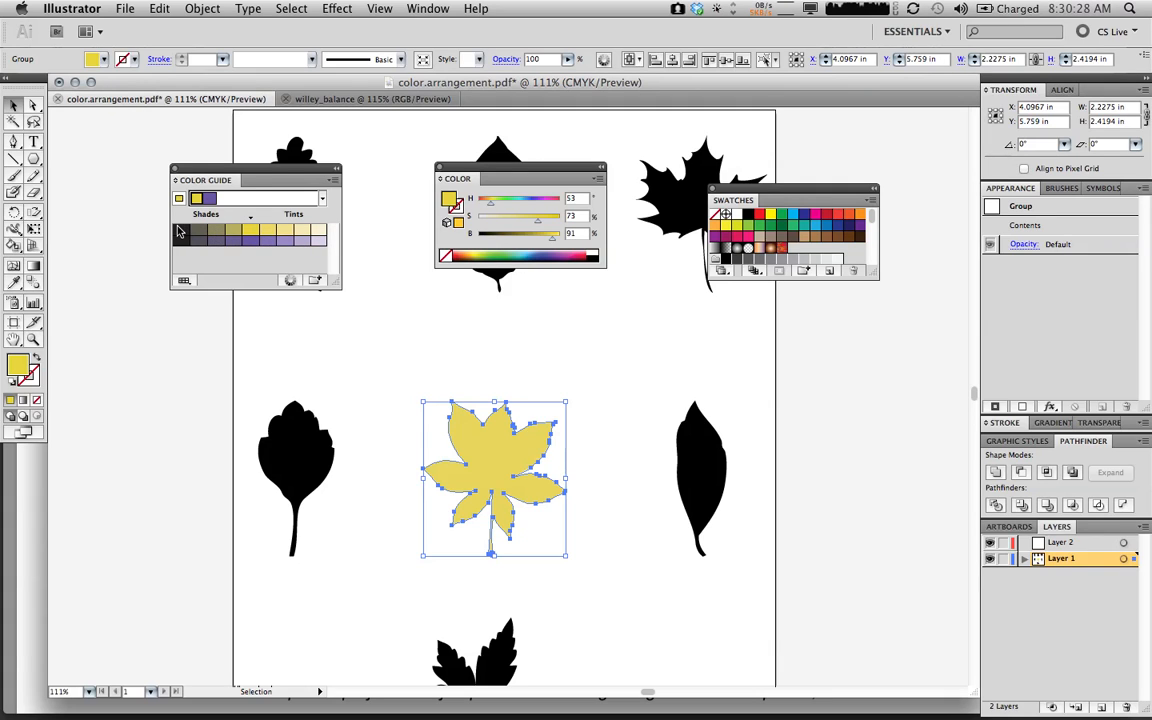
Step: Move the floating Color Guide panel away from the Color panel and enlarge it
left_click_drag(183, 168, 84, 147)
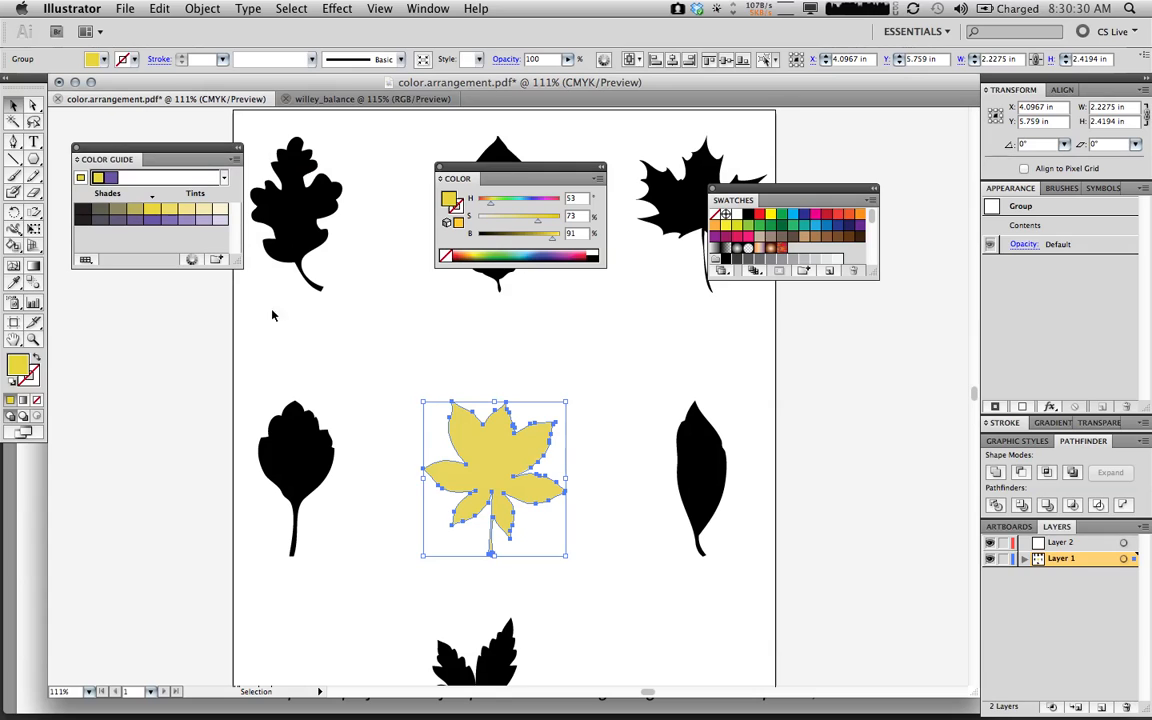
left_click_drag(222, 267, 370, 374)
Step: Try the Warm/Cool and Vivid/Muted variations in the Color Guide and return it to Tints/Shades
left_click(364, 162)
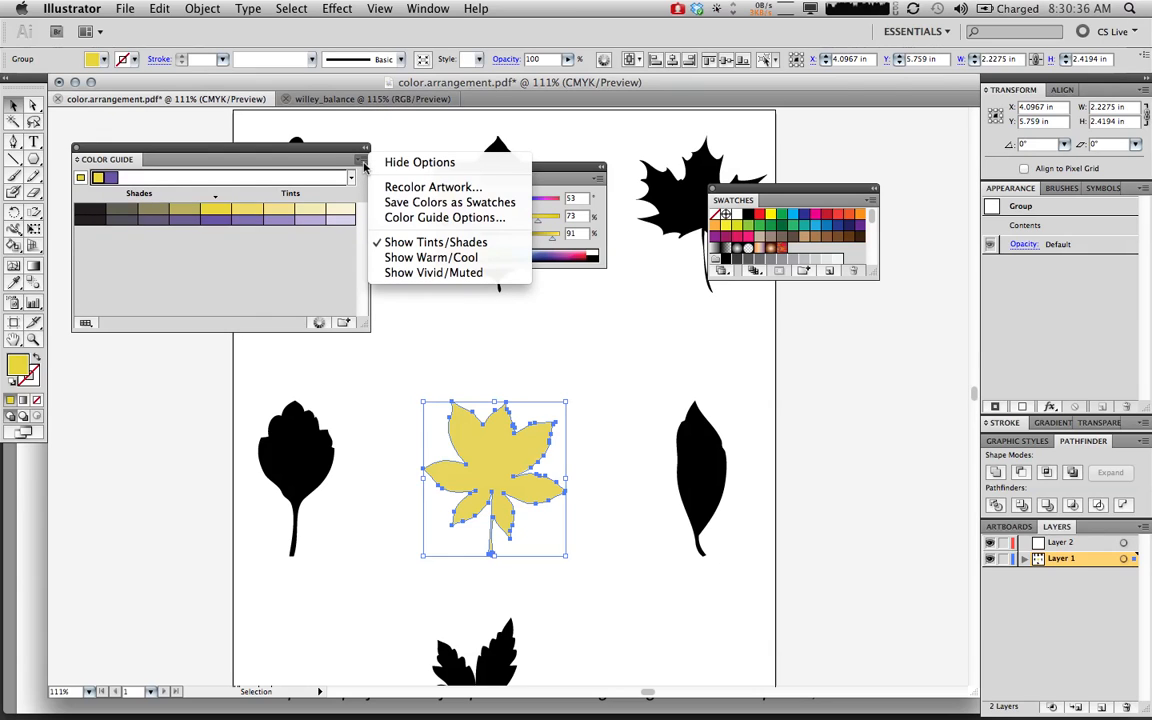
left_click(390, 259)
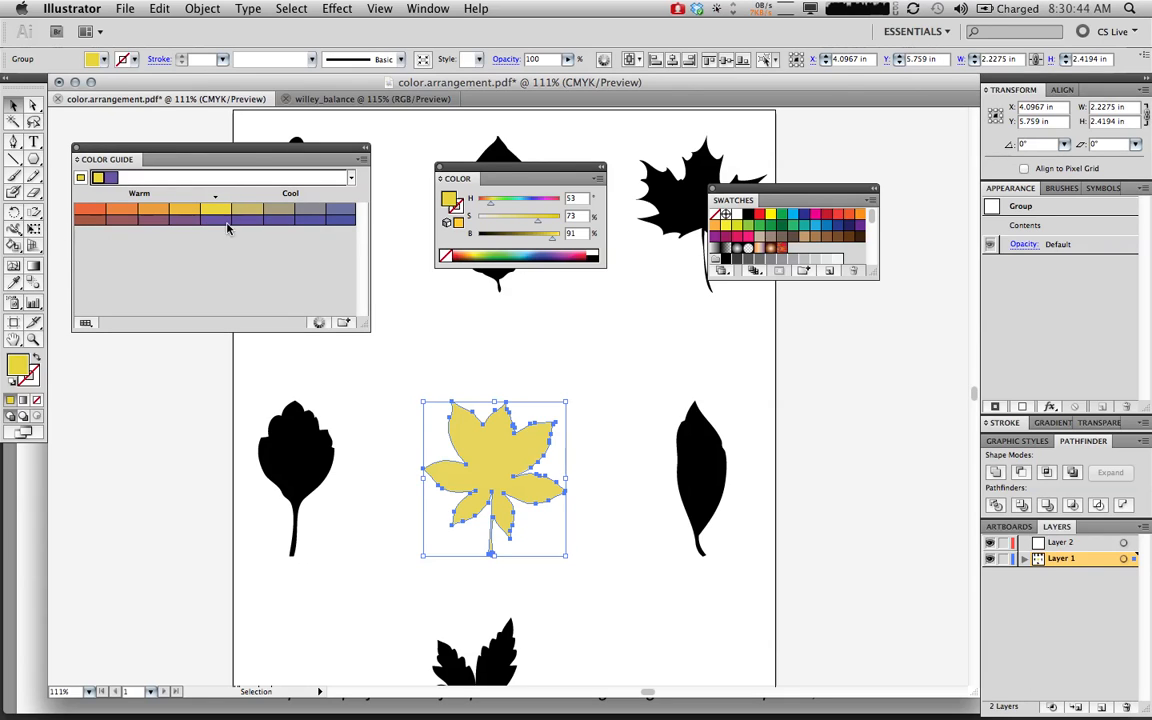
left_click(364, 160)
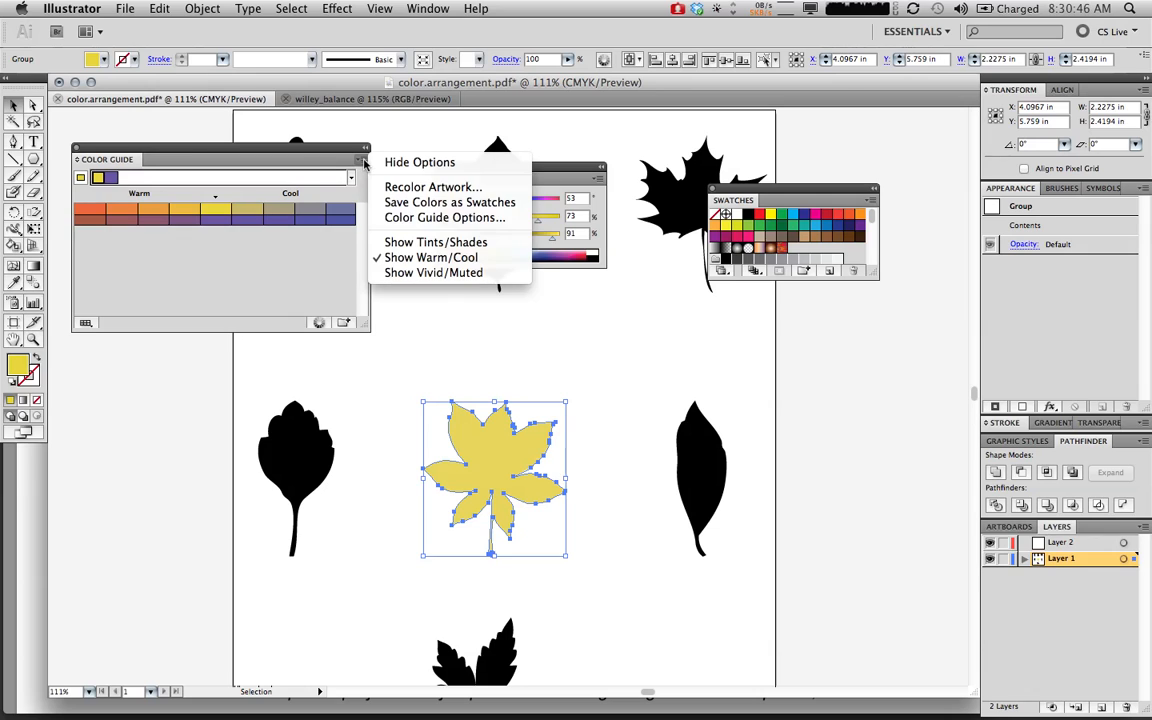
left_click(379, 276)
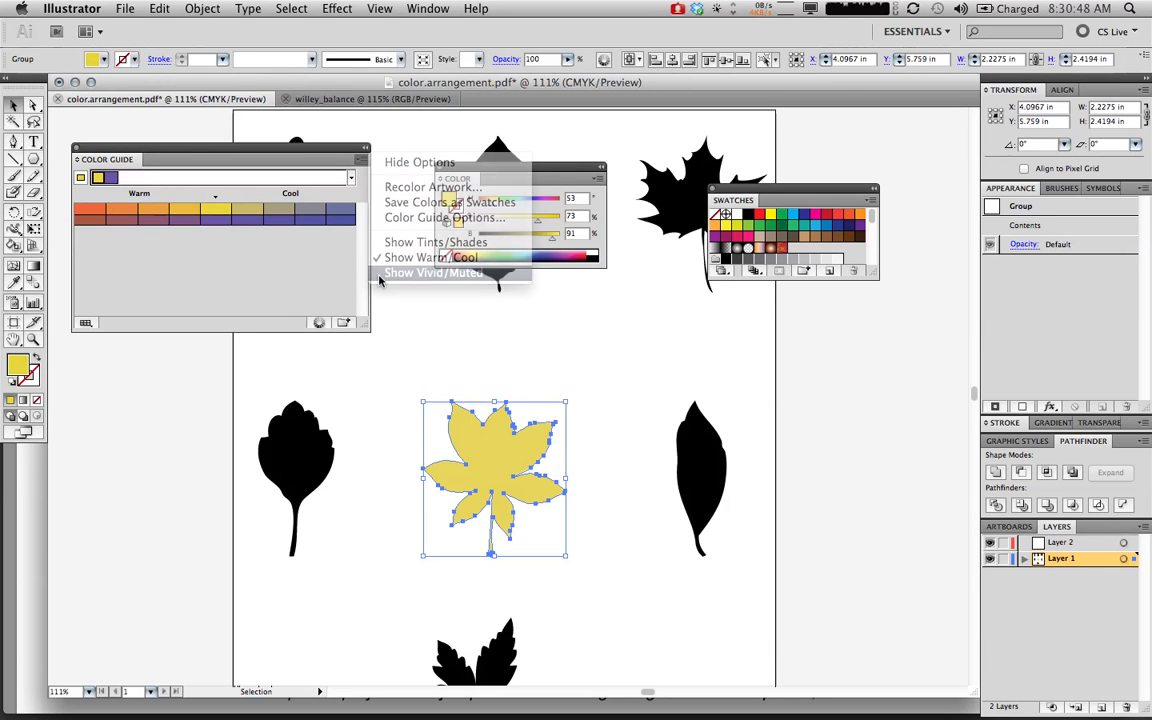
left_click(362, 160)
left_click(435, 242)
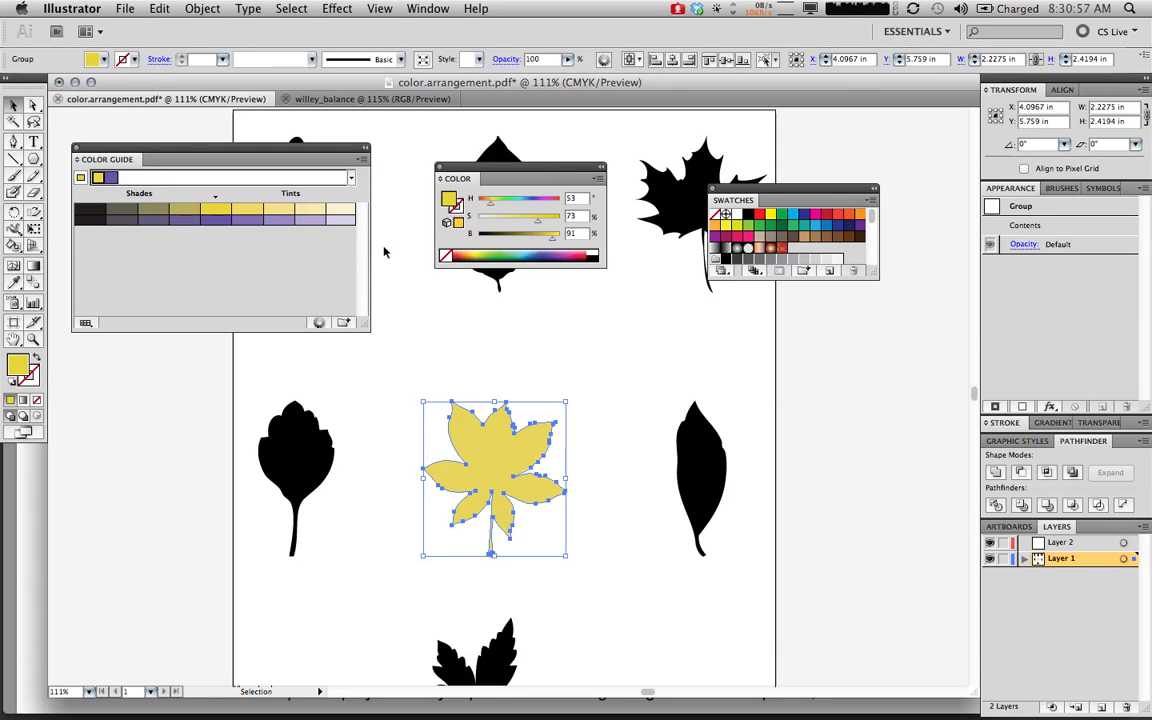
Step: Set the Color Guide's number of variation steps to 10
left_click(362, 160)
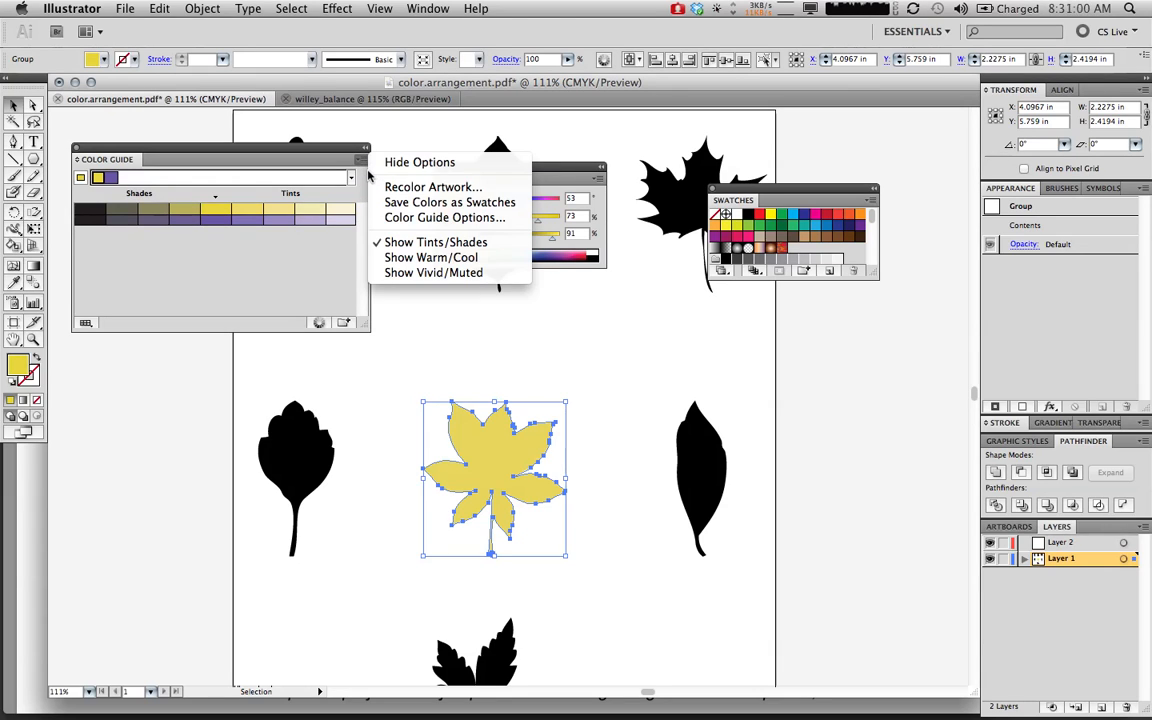
left_click(450, 217)
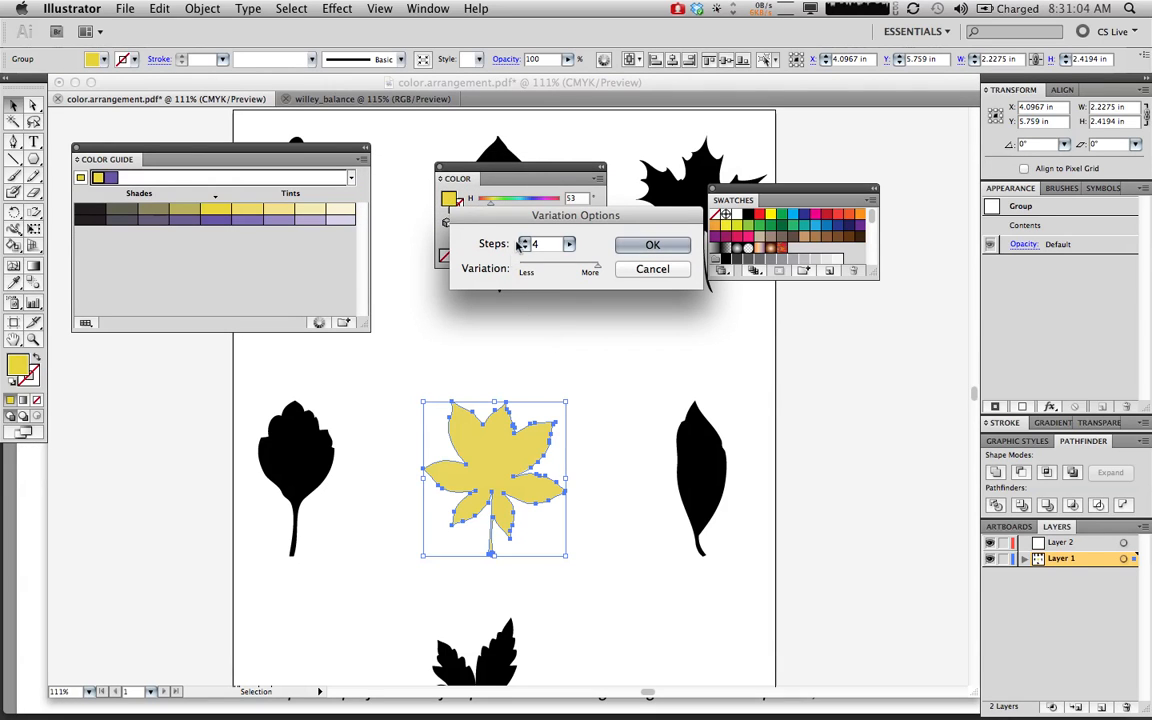
left_click(523, 241)
left_click(523, 241)
left_click(523, 241)
left_click(523, 241)
left_click(523, 241)
left_click(523, 241)
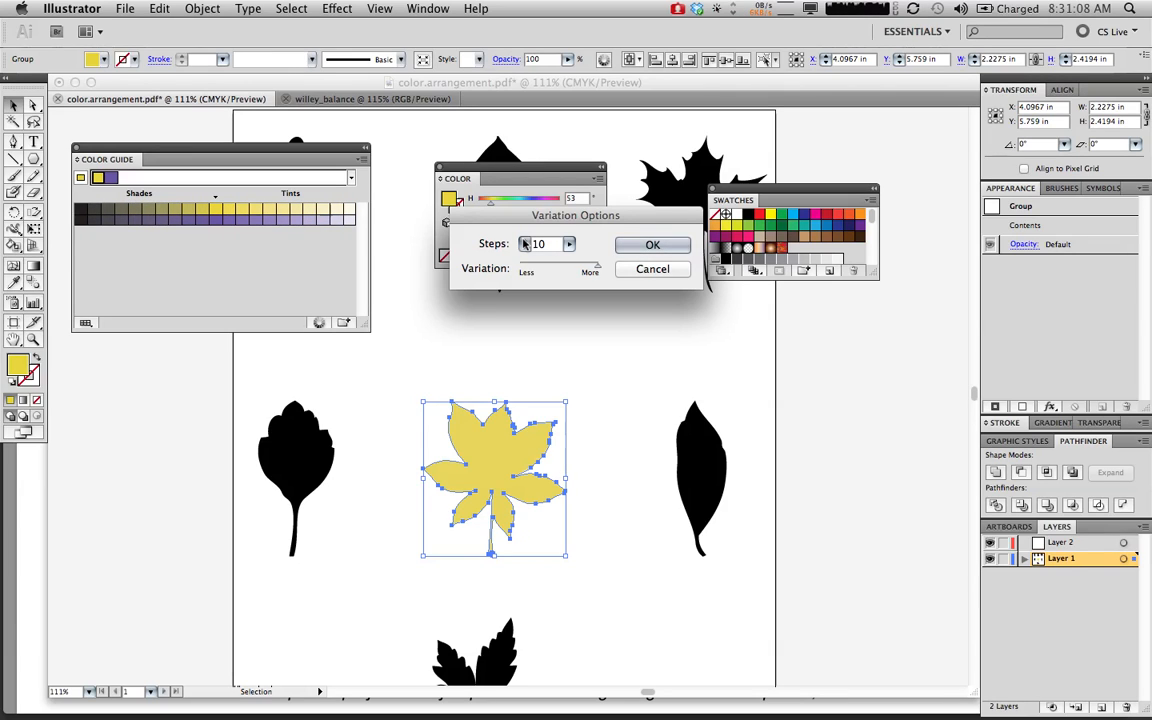
left_click(659, 251)
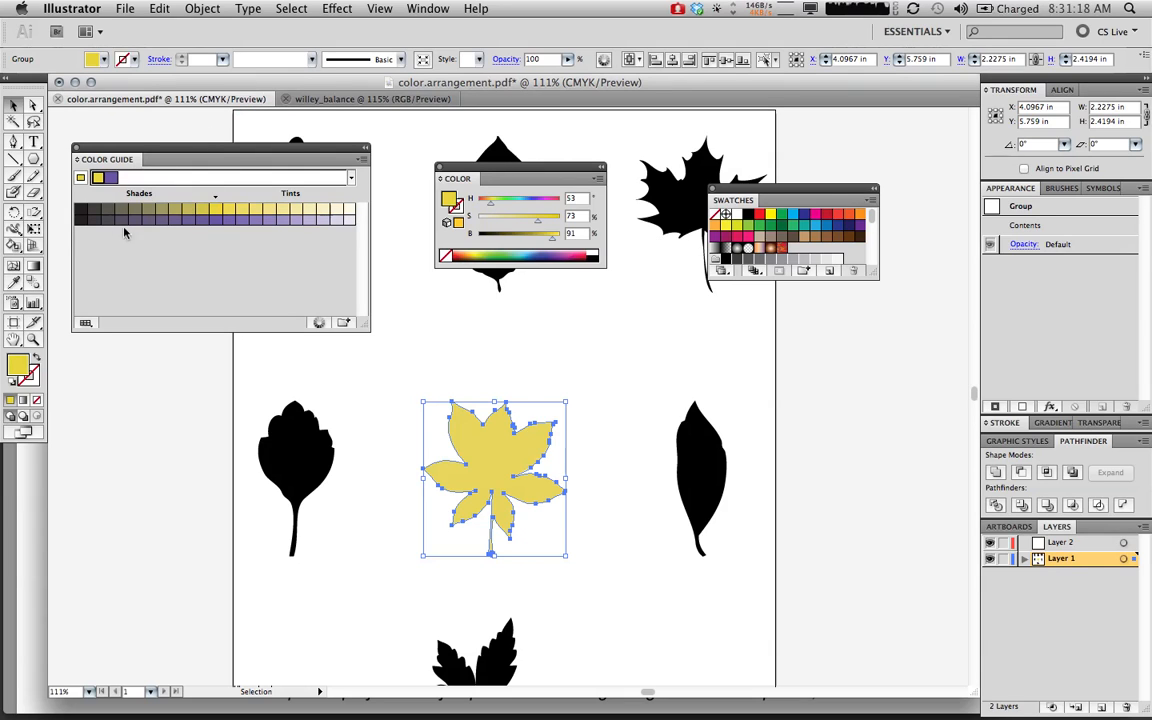
Step: Try the Complementary 2 and Right Complement harmony rules on the leaf's yellow
left_click(350, 177)
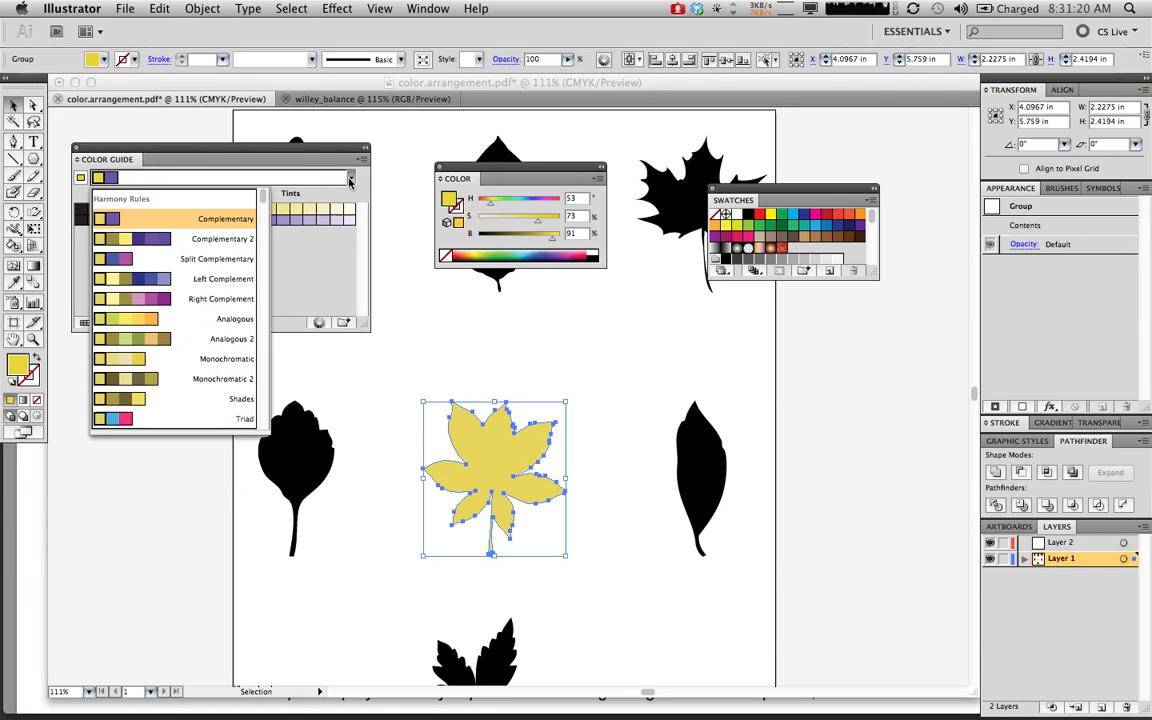
left_click(172, 238)
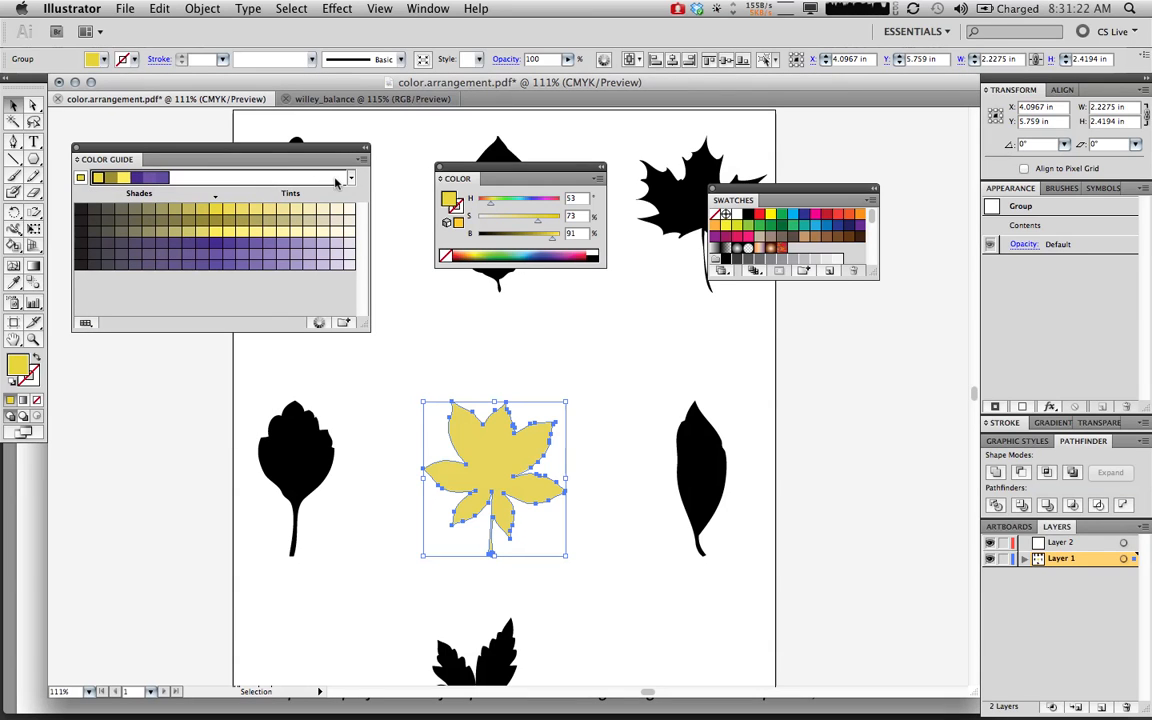
left_click(350, 178)
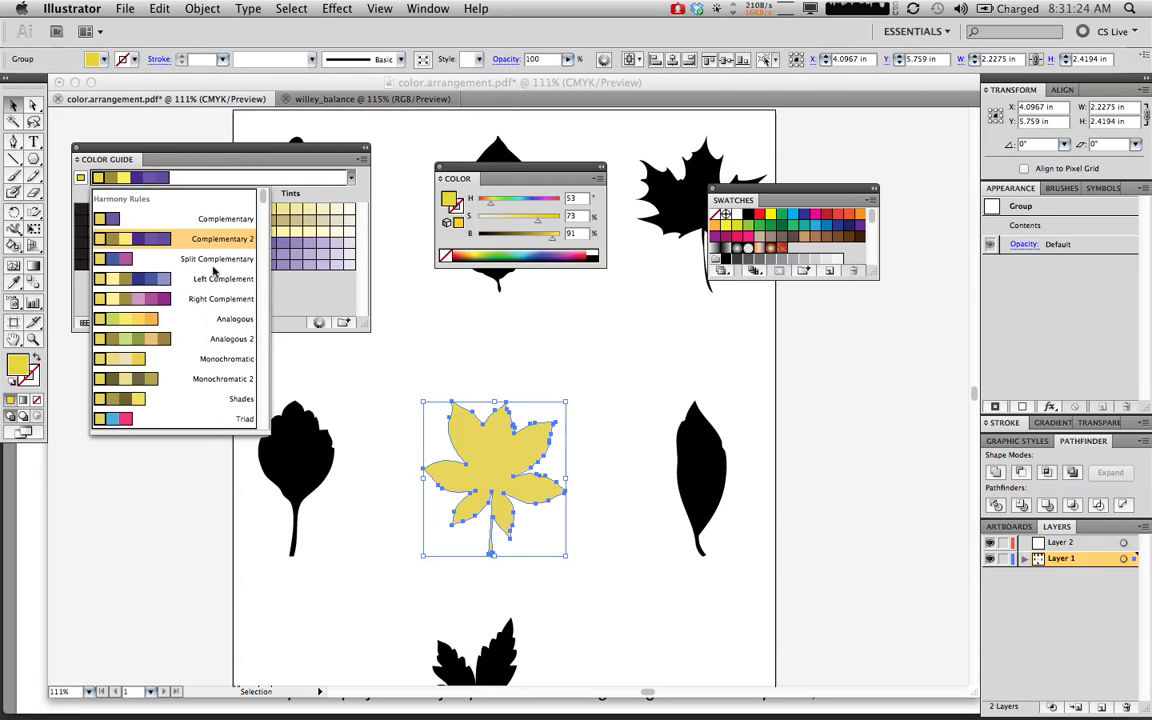
left_click(170, 298)
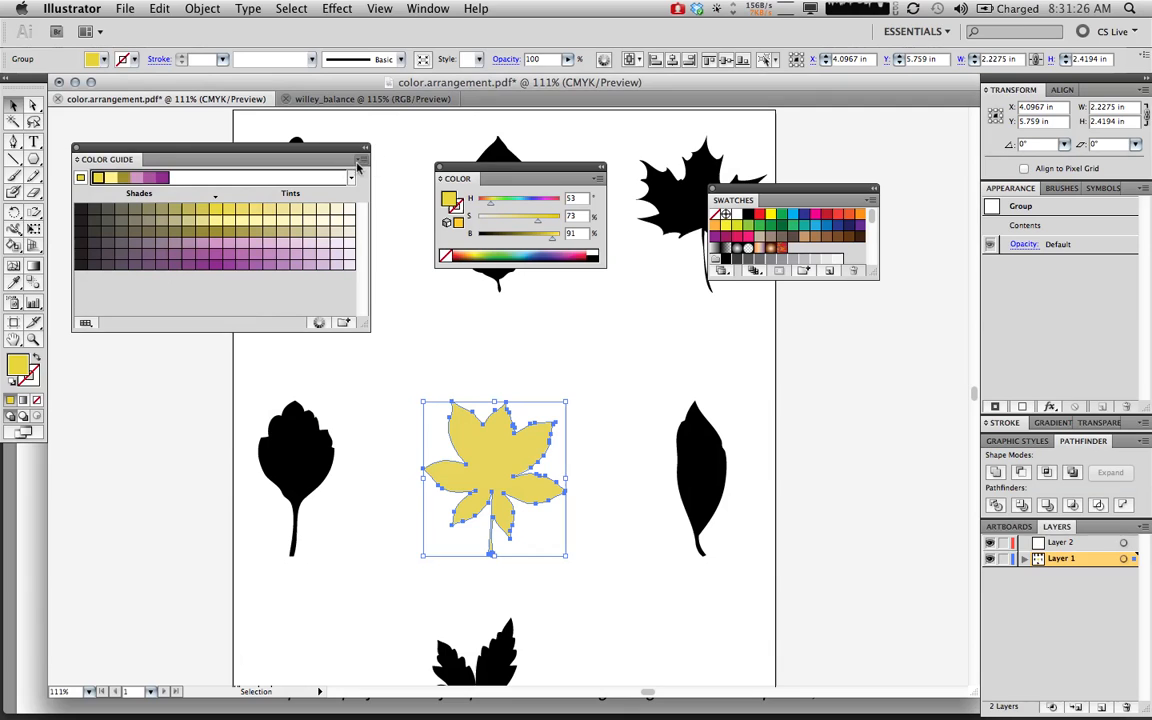
Step: Apply the Analogous 2 harmony rule to the leaf's yellow in the Color Guide
left_click(315, 176)
scroll(180, 300, "down", 5)
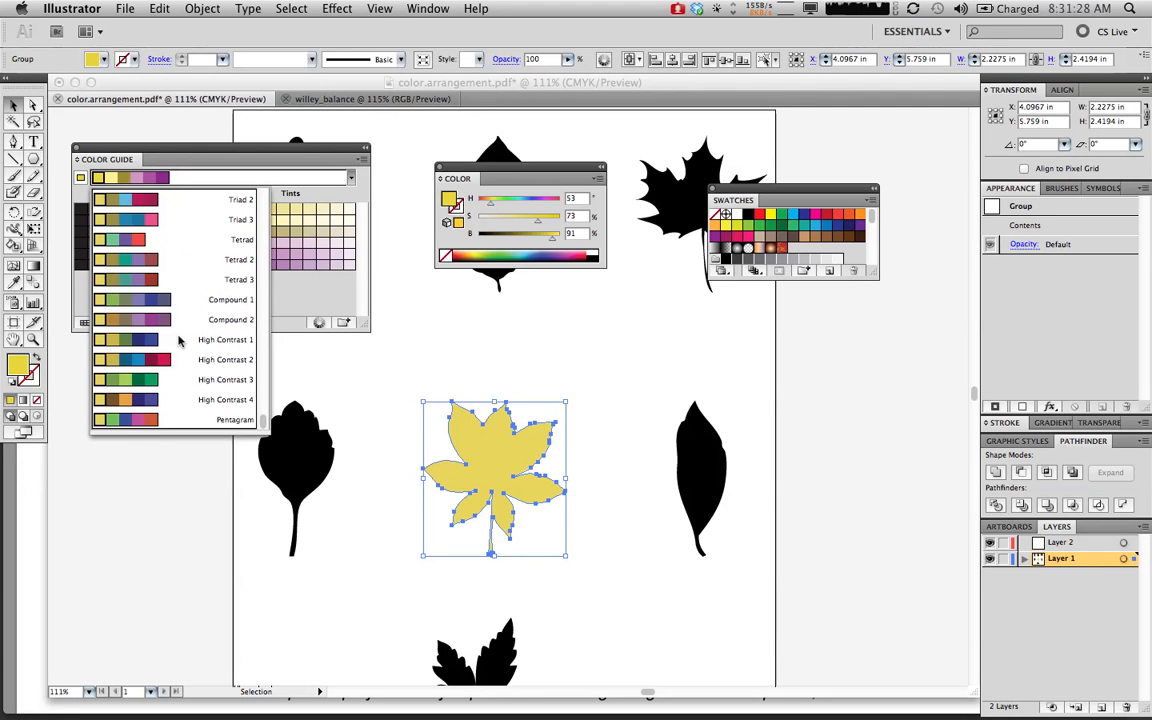
scroll(180, 342, "up", 5)
left_click(140, 340)
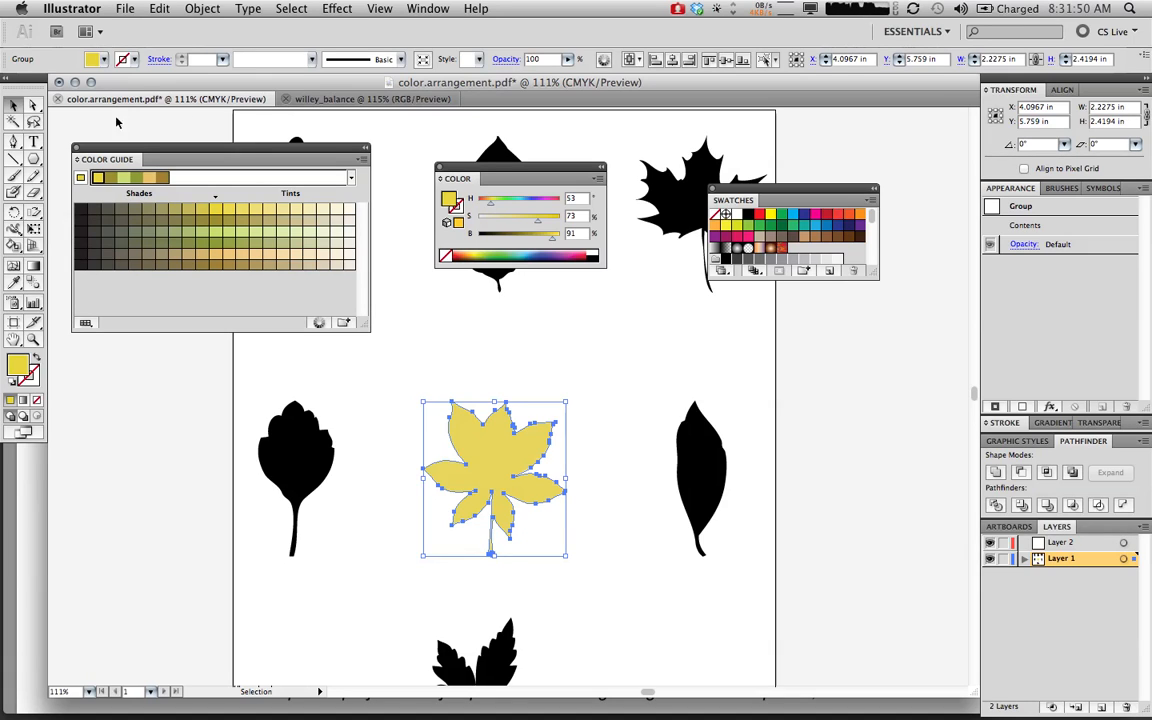
left_click(349, 180)
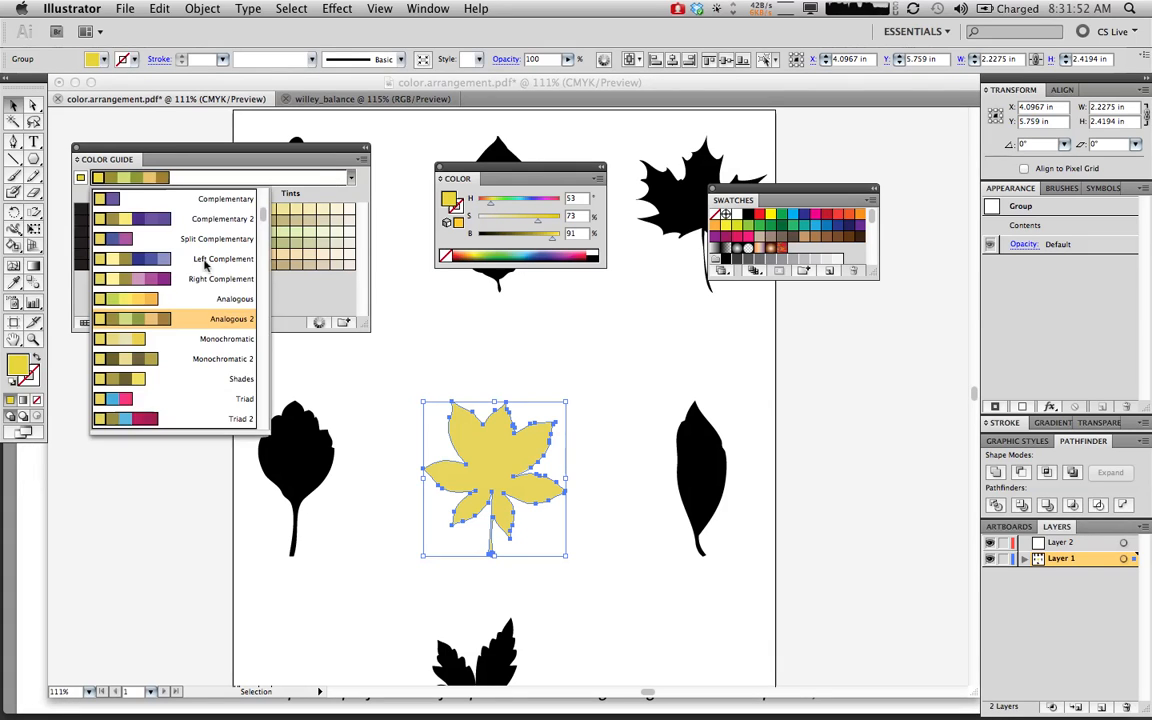
scroll(190, 306, "down", 5)
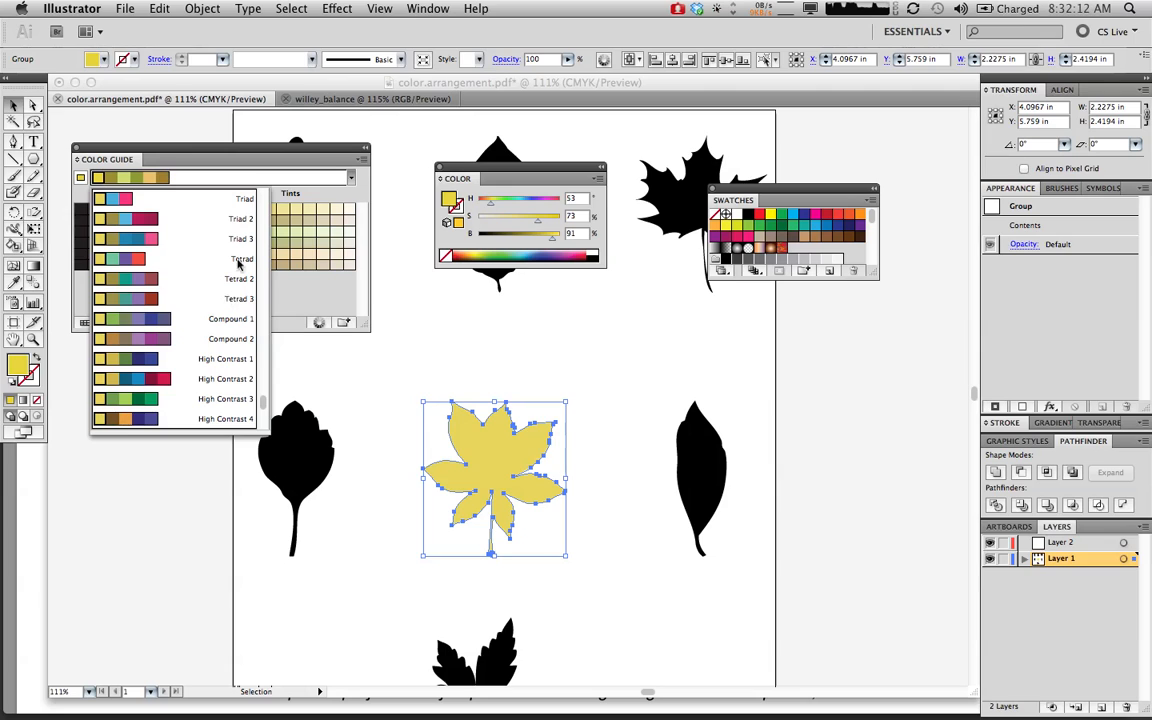
left_click(351, 175)
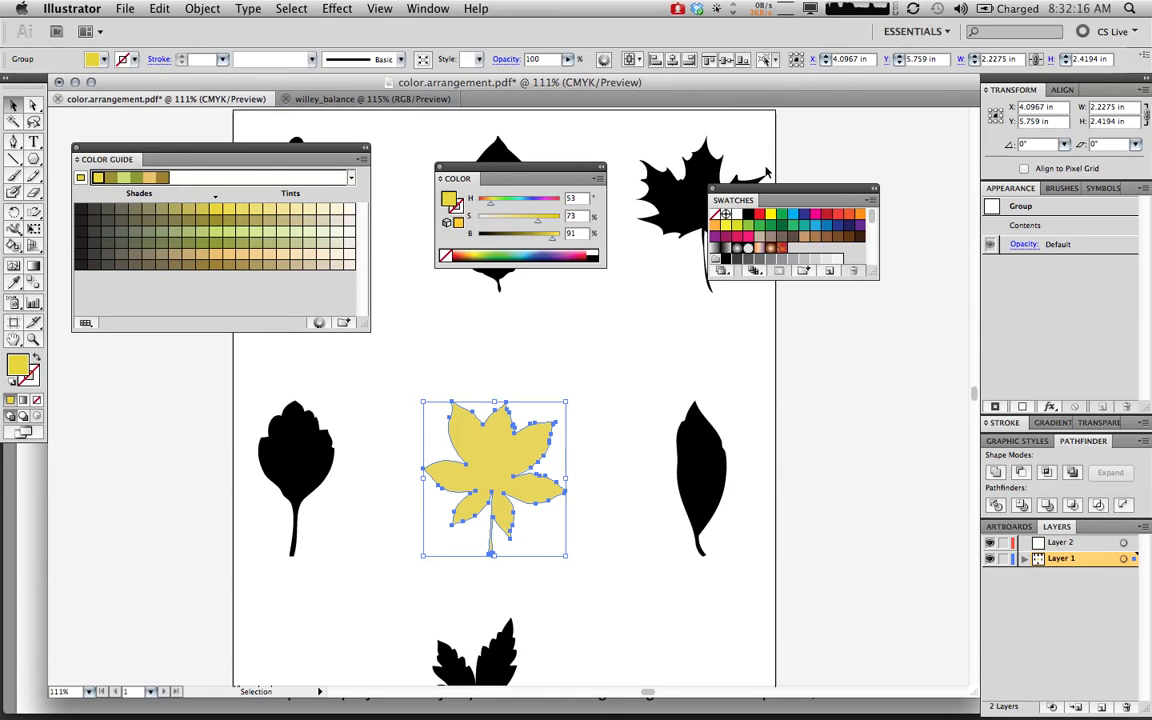
Step: Move the floating Swatches panel higher and enlarge it until all swatches and color groups fit without scrolling
left_click_drag(771, 196, 767, 124)
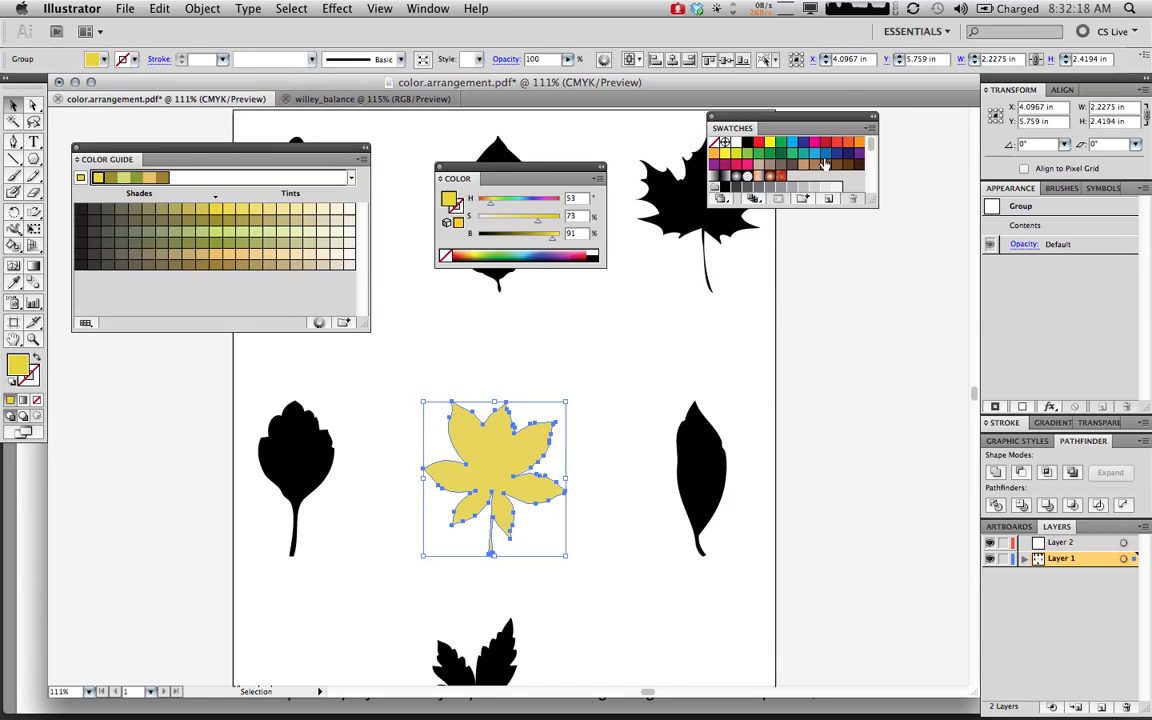
left_click_drag(872, 201, 936, 333)
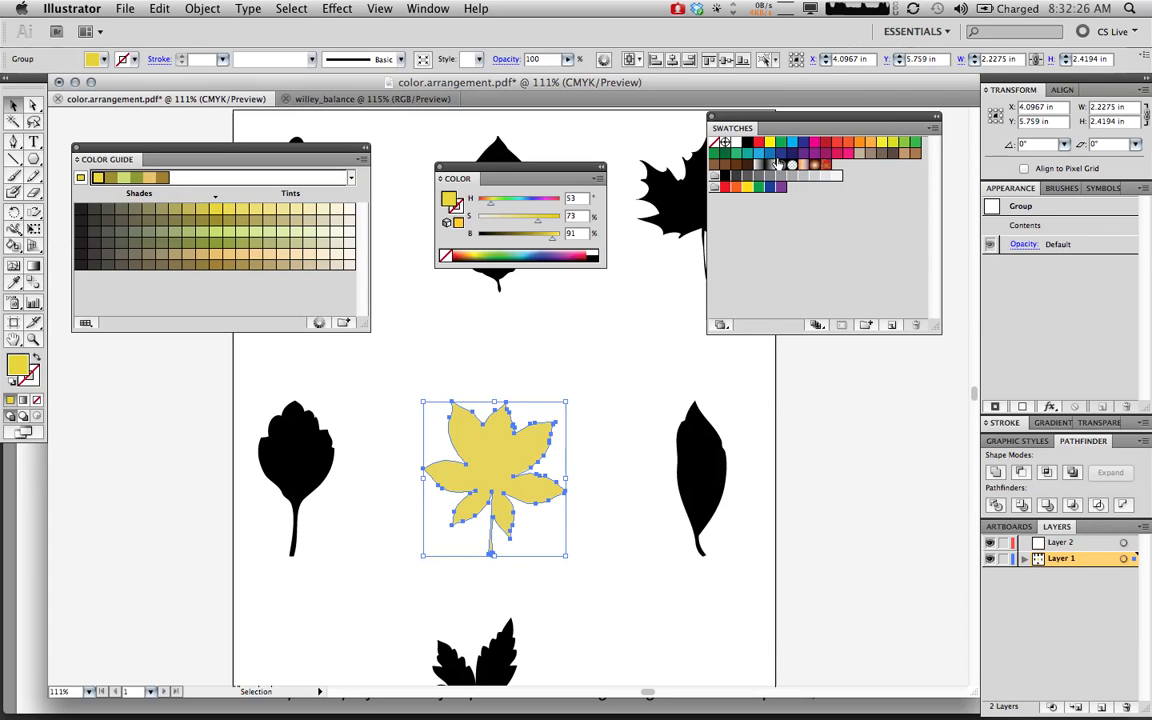
Step: Try the gradient swatches and the red fish pattern swatch as fills on the selected leaf
left_click(760, 166)
left_click(771, 166)
left_click(782, 166)
left_click(799, 168)
left_click(821, 167)
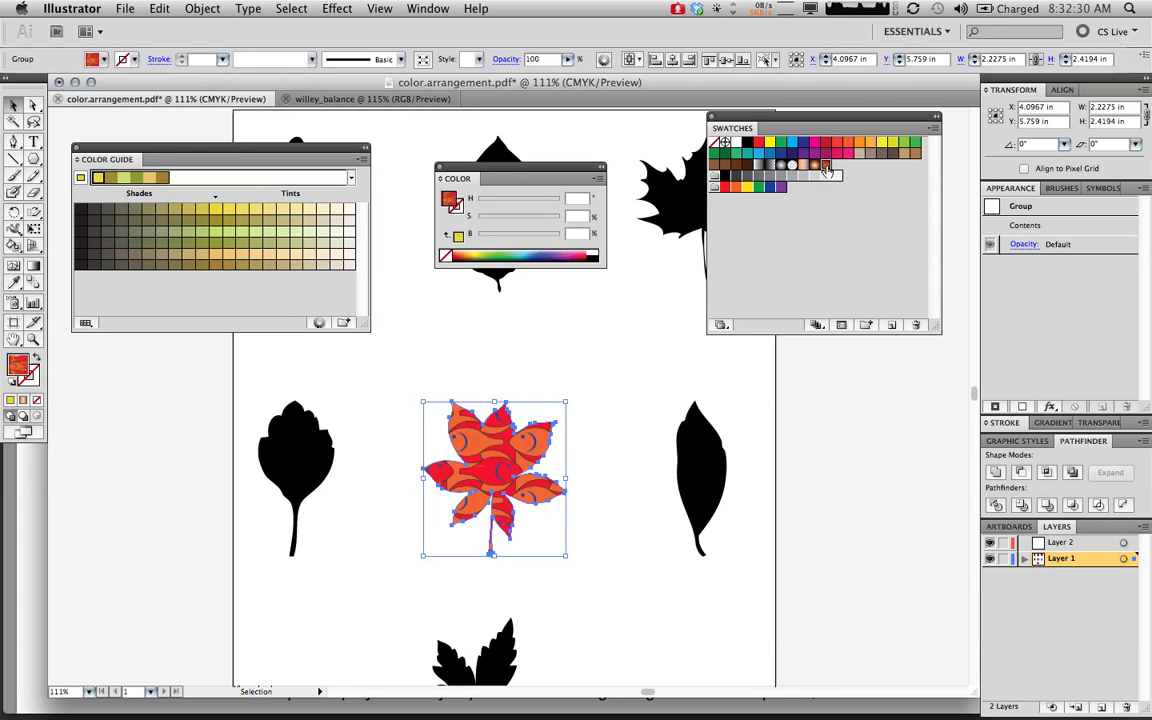
Step: Try the yellow, red, orange, blue and purple swatches of the bright color group on the leaf
left_click(745, 188)
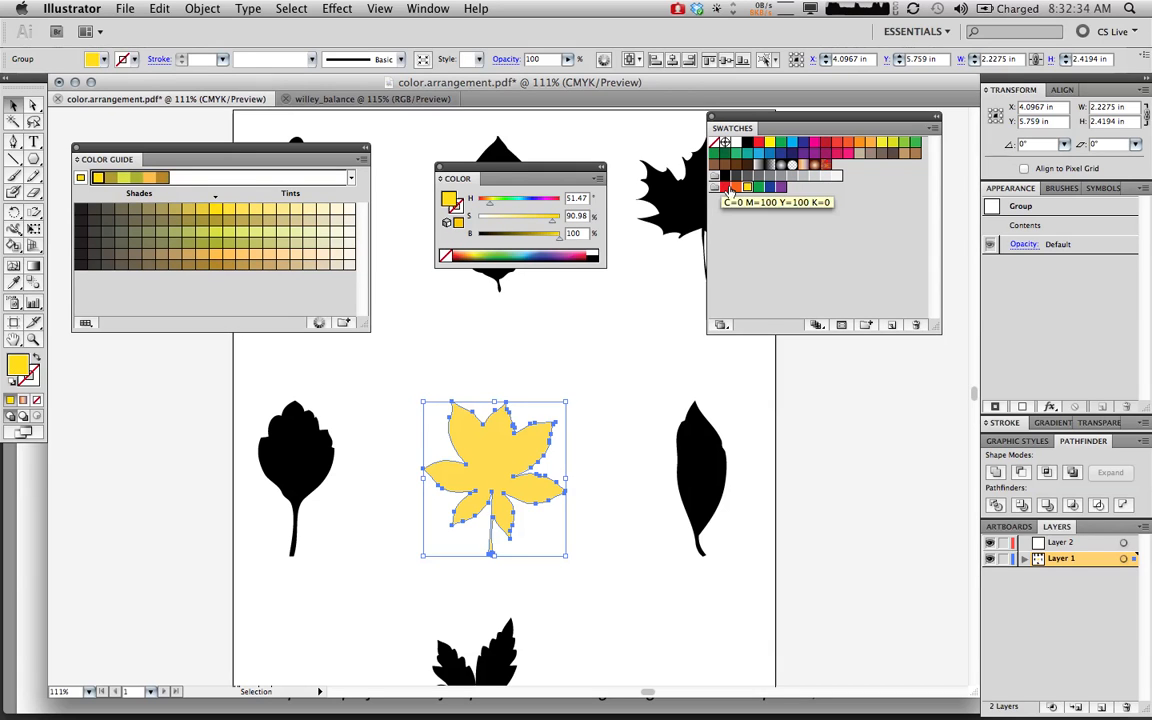
left_click(725, 188)
left_click(736, 188)
left_click(770, 188)
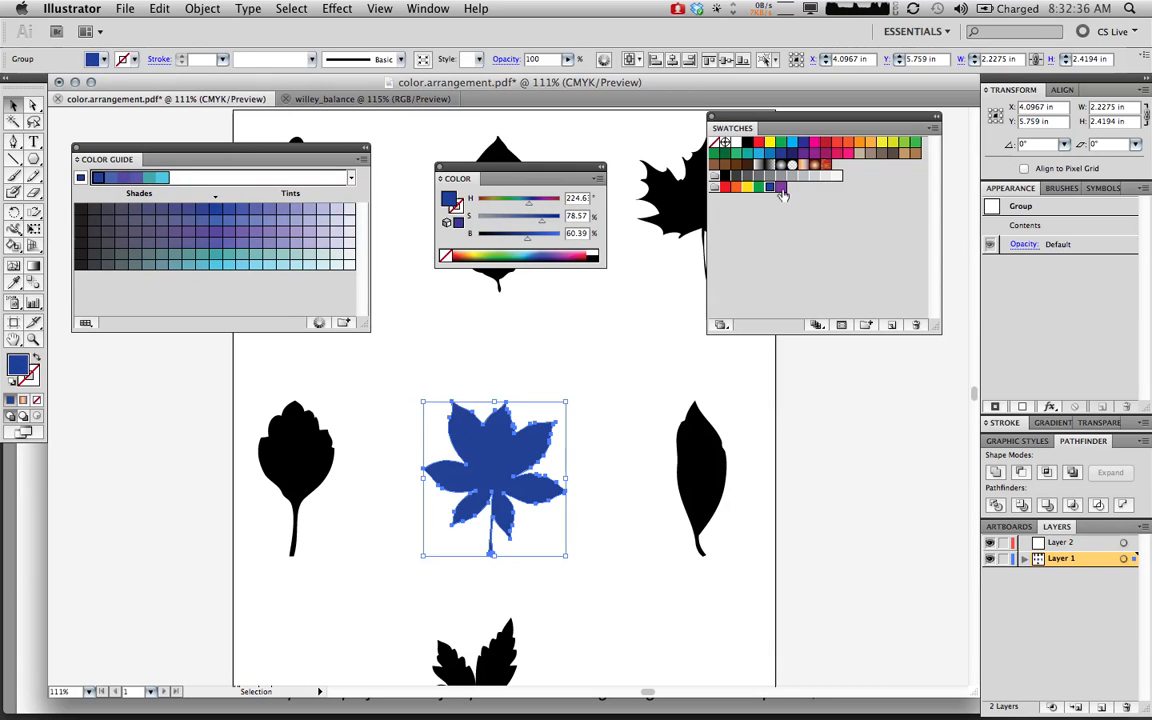
left_click(781, 188)
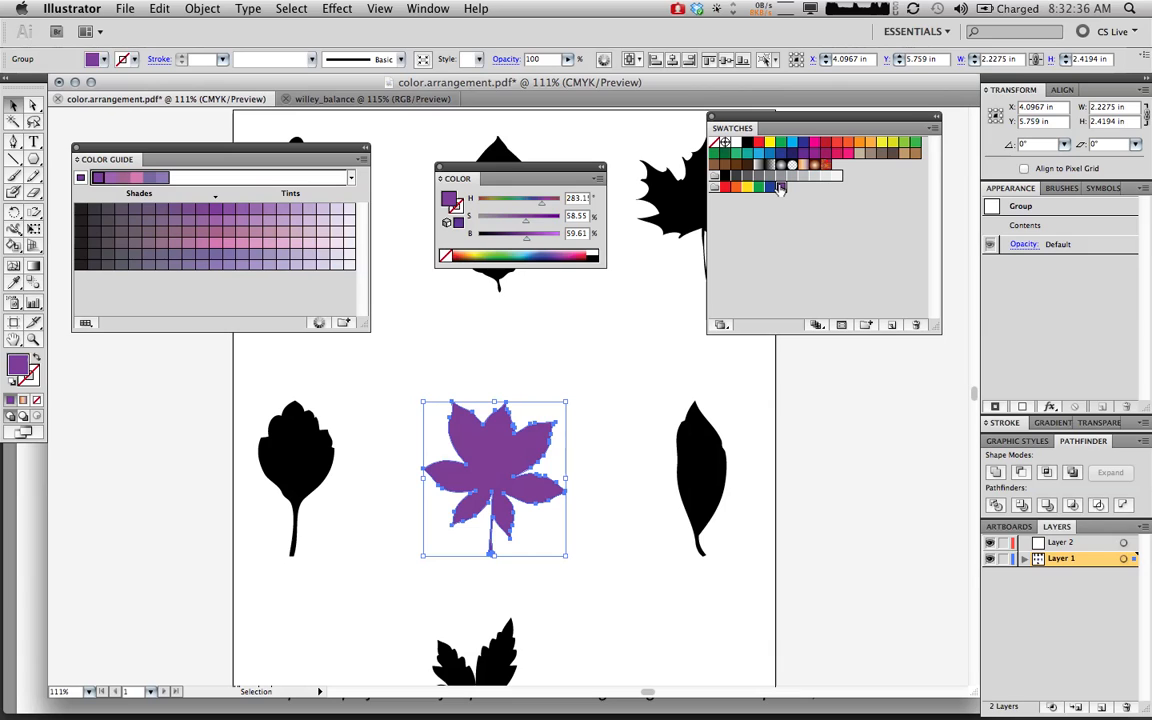
Step: Open the Foliage swatch library from the Nature collection and enlarge its panel over the artwork
left_click(720, 326)
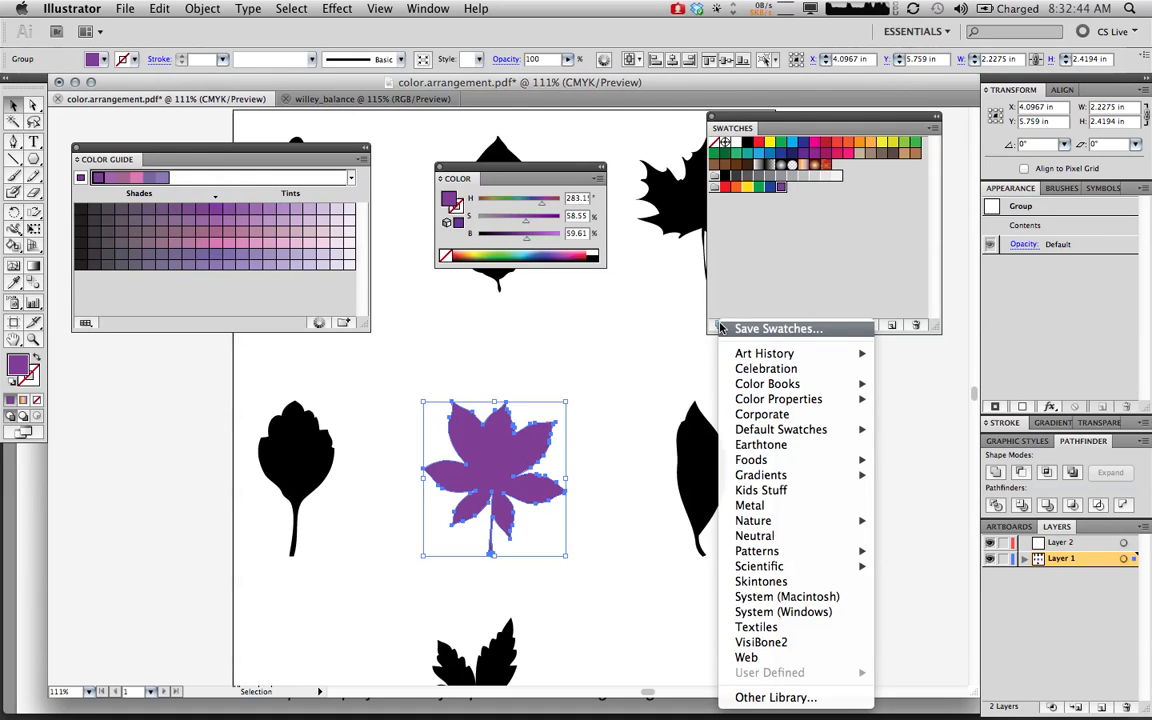
mouse_move(828, 465)
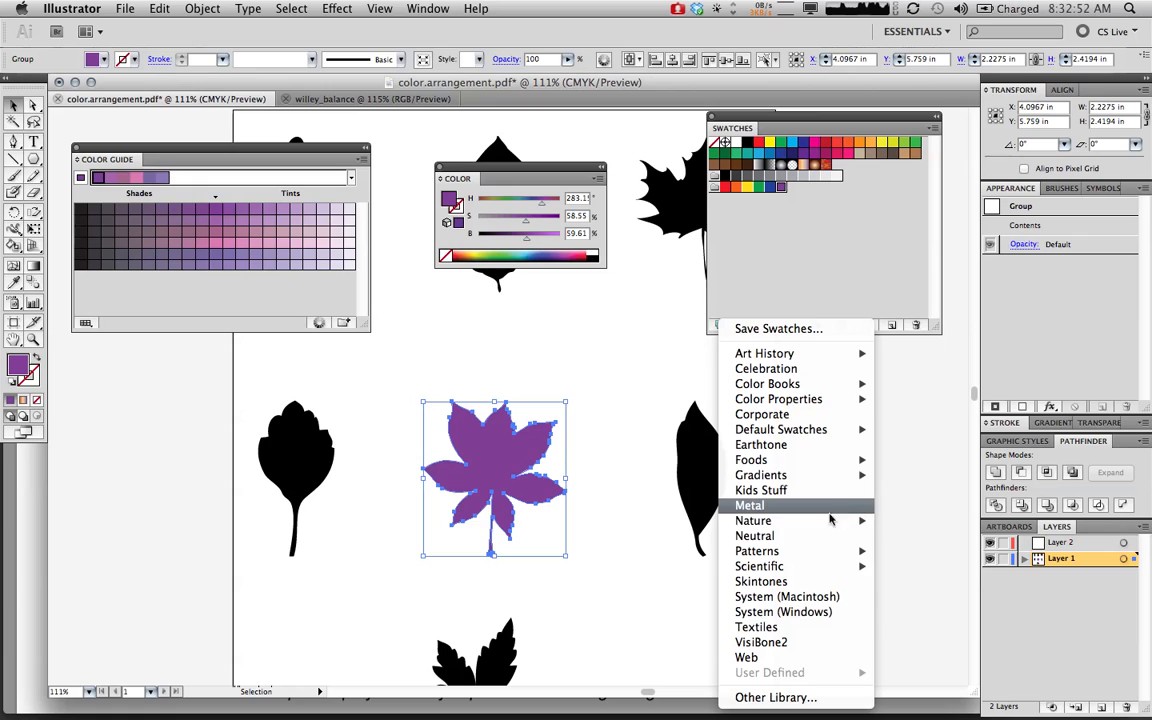
mouse_move(822, 522)
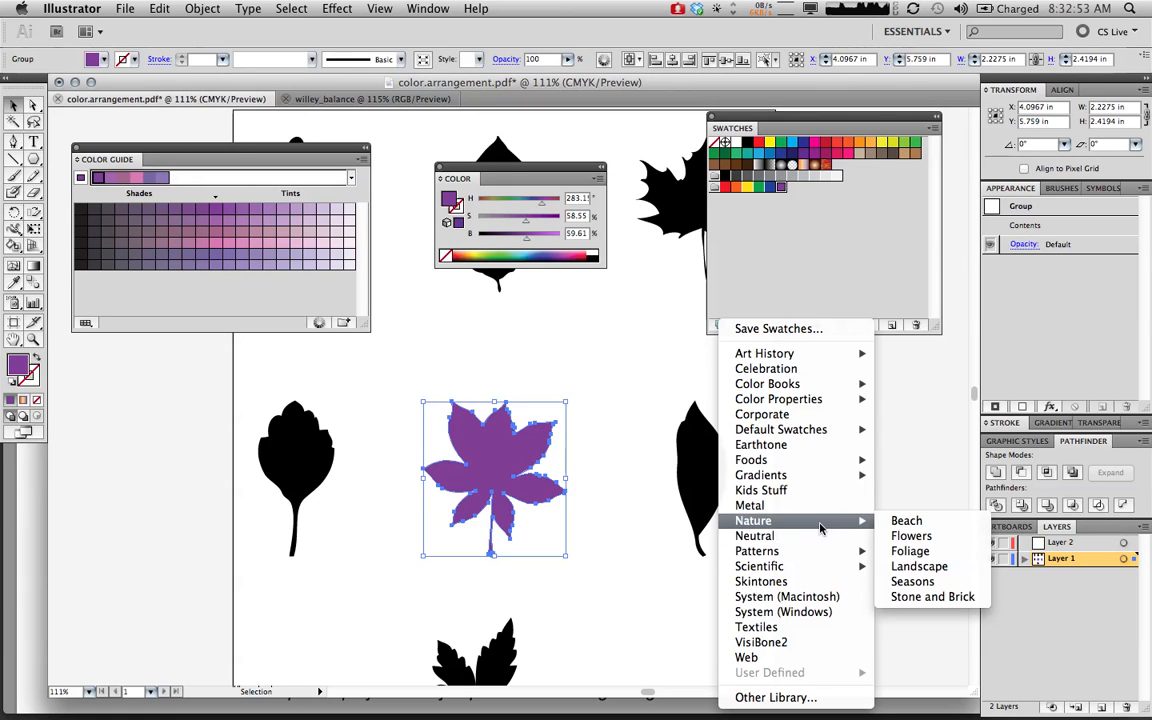
left_click(936, 552)
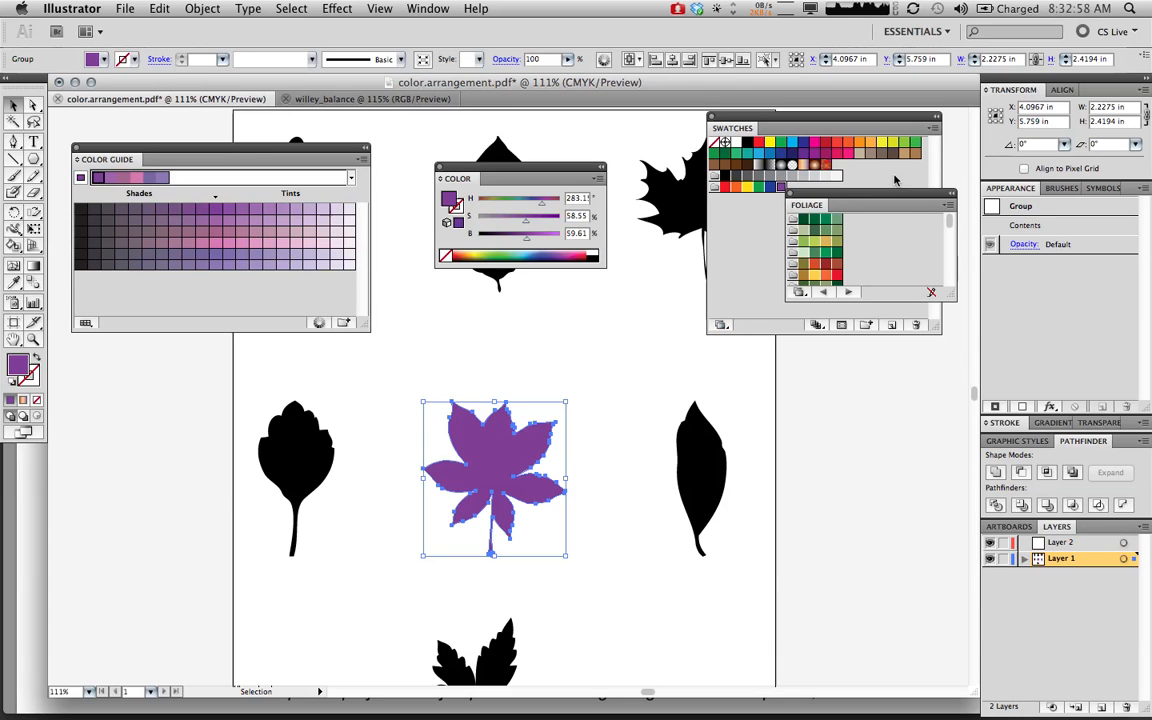
left_click_drag(866, 207, 581, 321)
left_click_drag(669, 414, 753, 566)
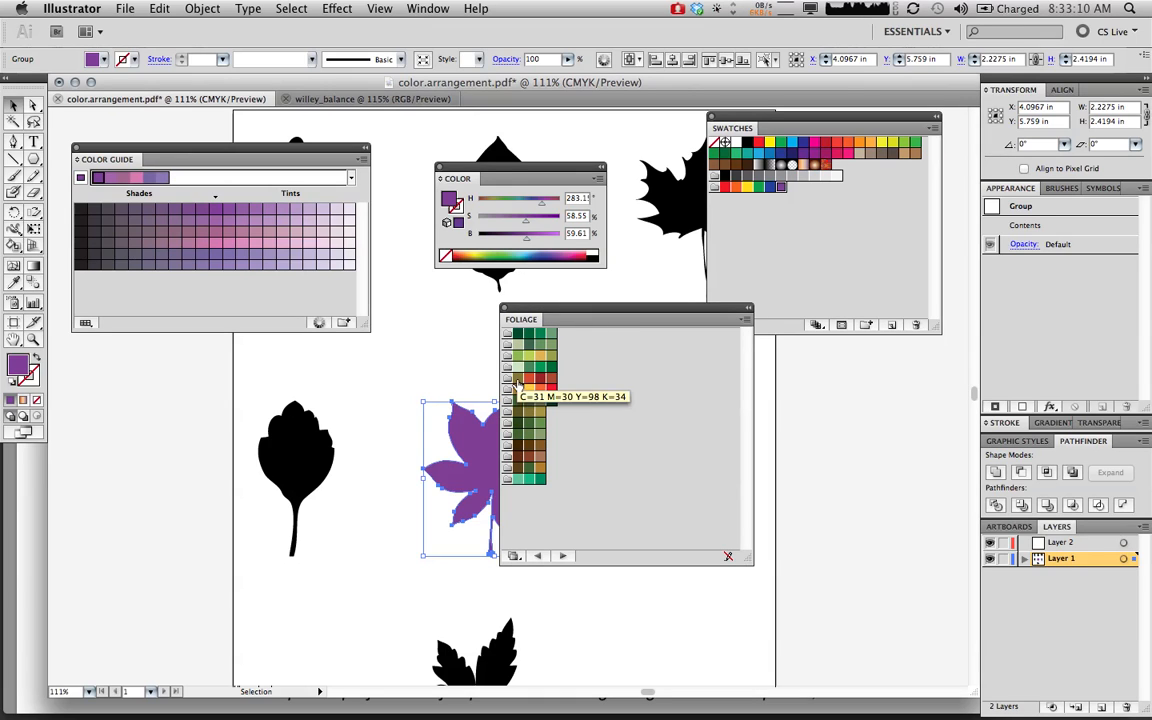
Step: Fill the selected leaf with the reddish-brown swatch at the end of the Foliage 5 group
left_click(517, 384)
left_click(538, 381)
left_click(551, 380)
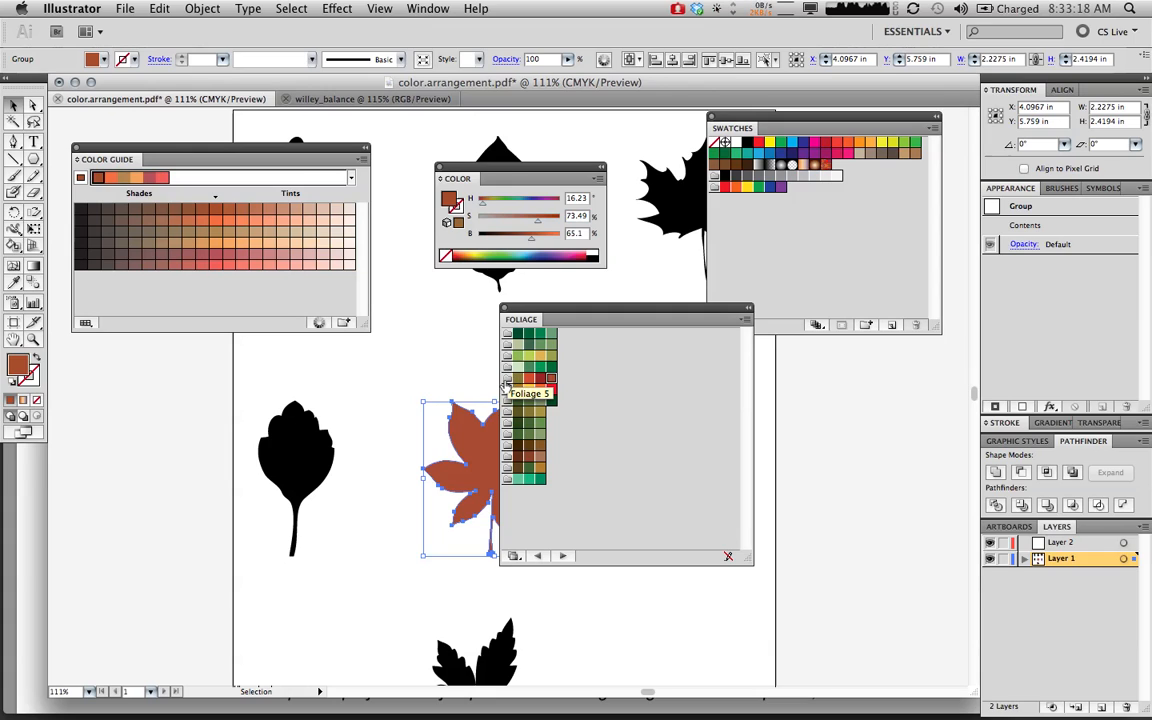
Step: Add the Foliage 5 color group and the yellow-orange-red group below it to the document's swatches
left_click(507, 382)
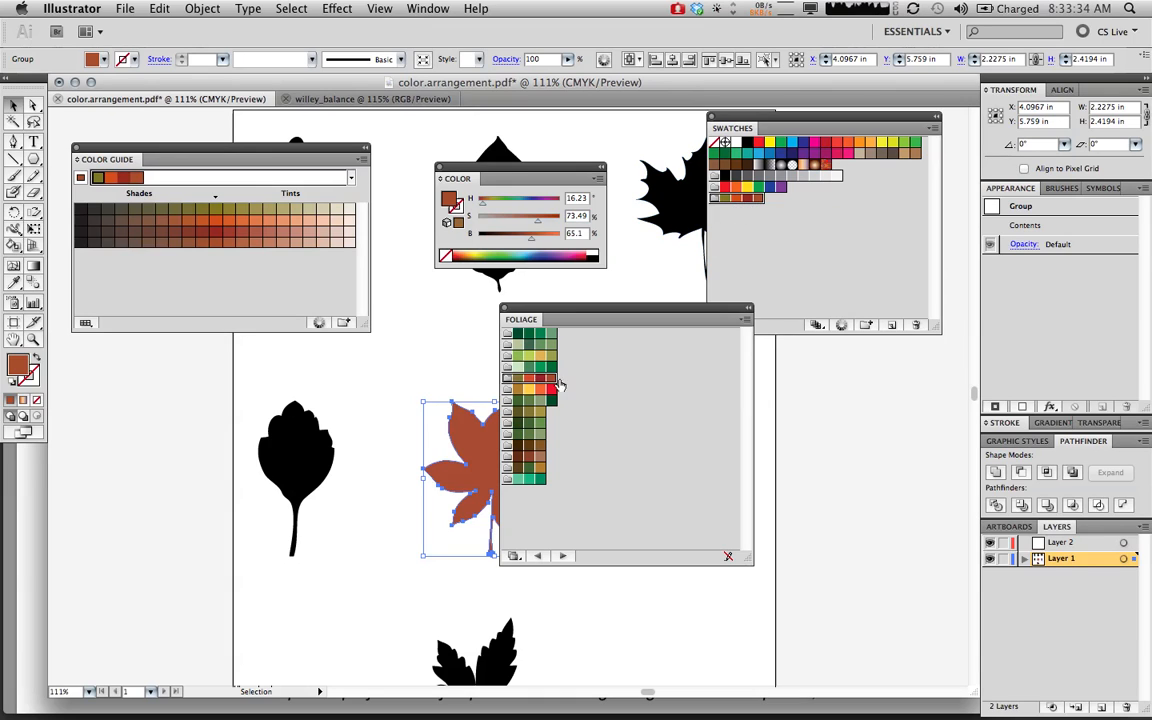
left_click(507, 390)
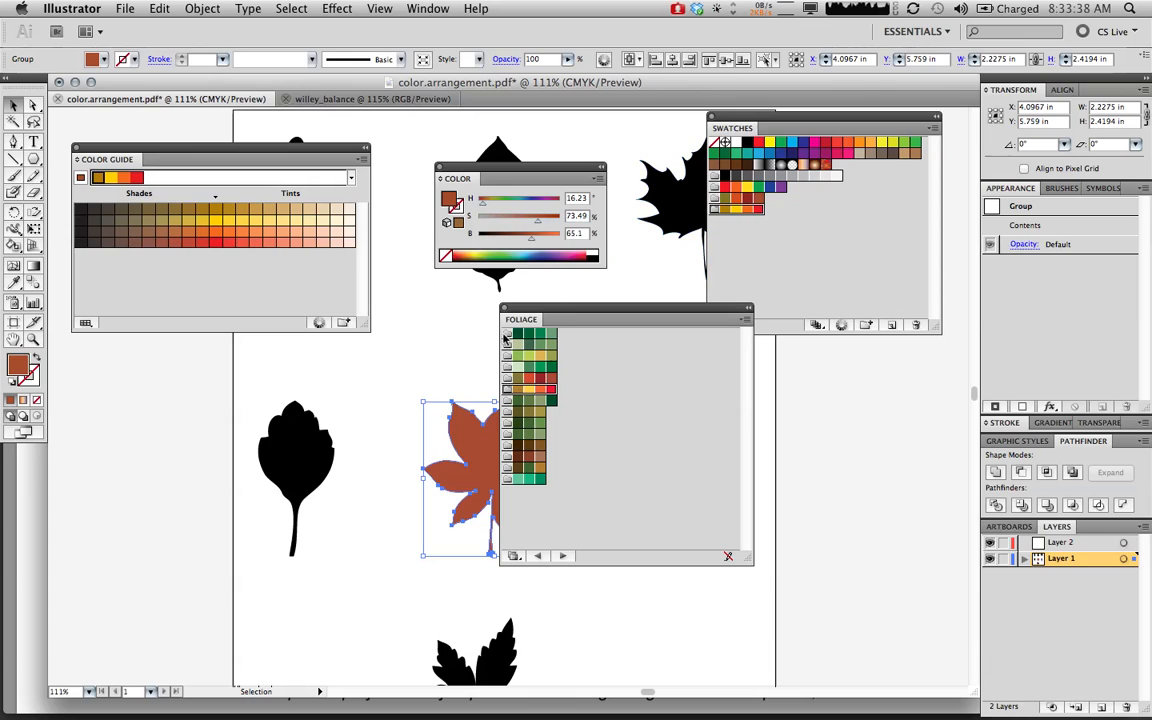
Step: Close the Foliage library and group the Color panel with the Swatches panel
left_click(504, 309)
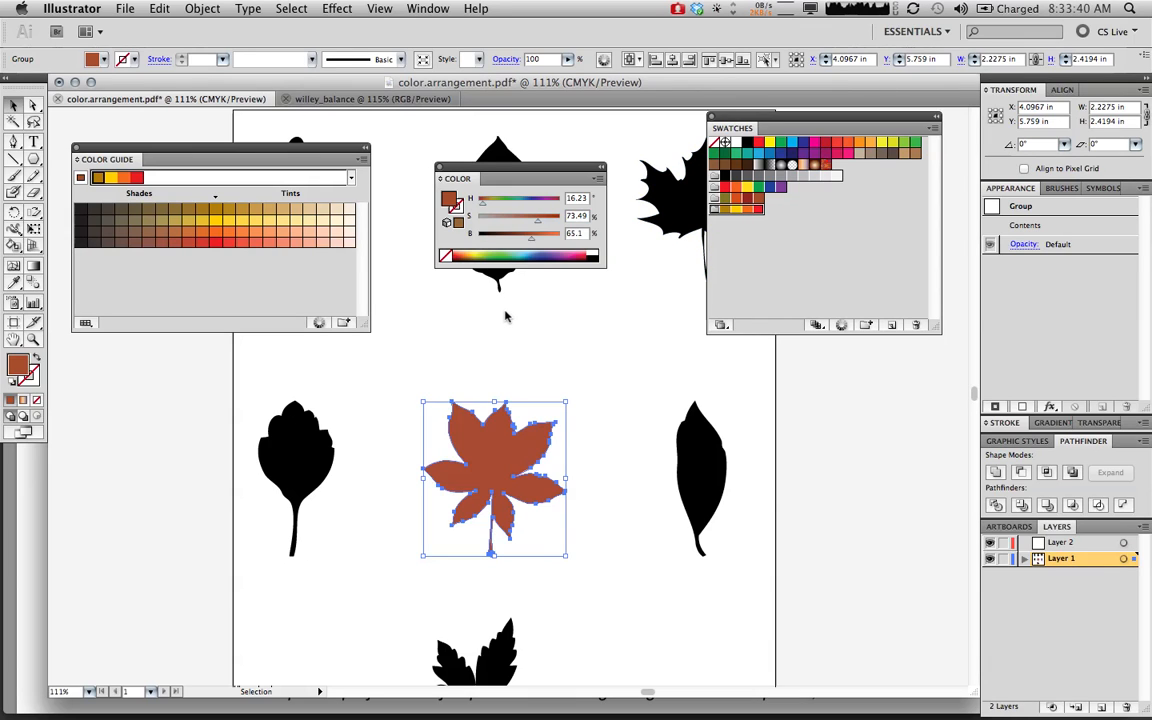
left_click_drag(460, 178, 772, 130)
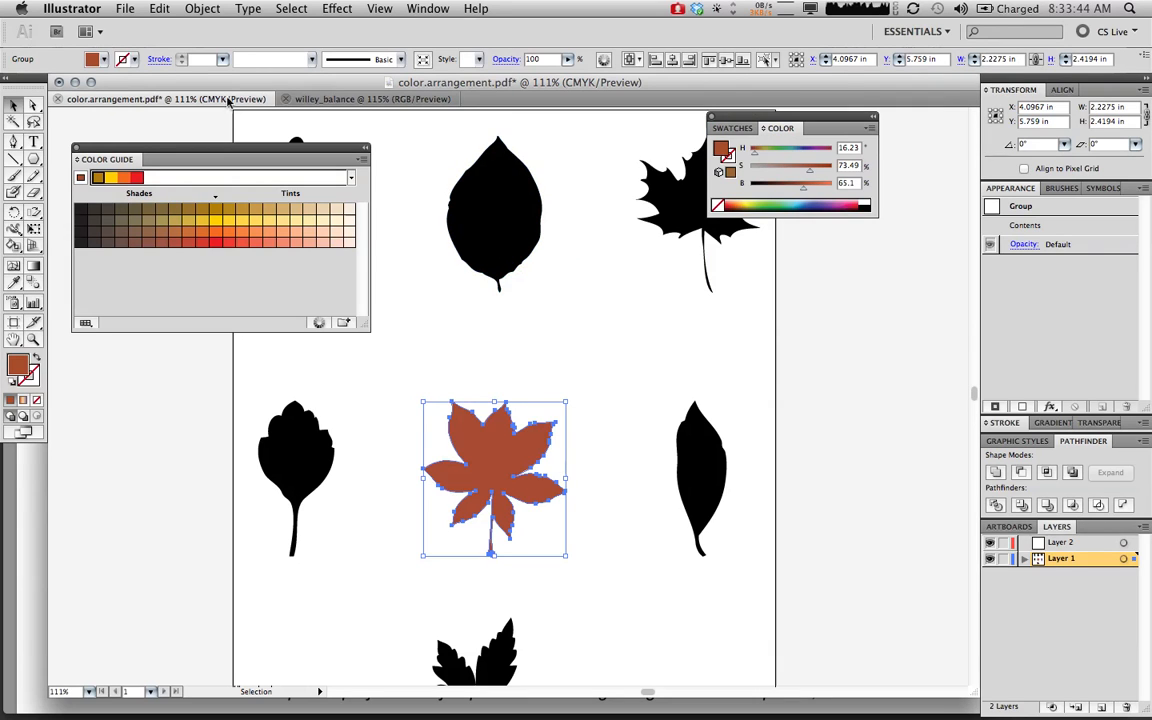
Step: Dock the grouped Swatches, Color and Color Guide panels above the Transform panel and bring Swatches to the front
left_click_drag(110, 163, 1022, 78)
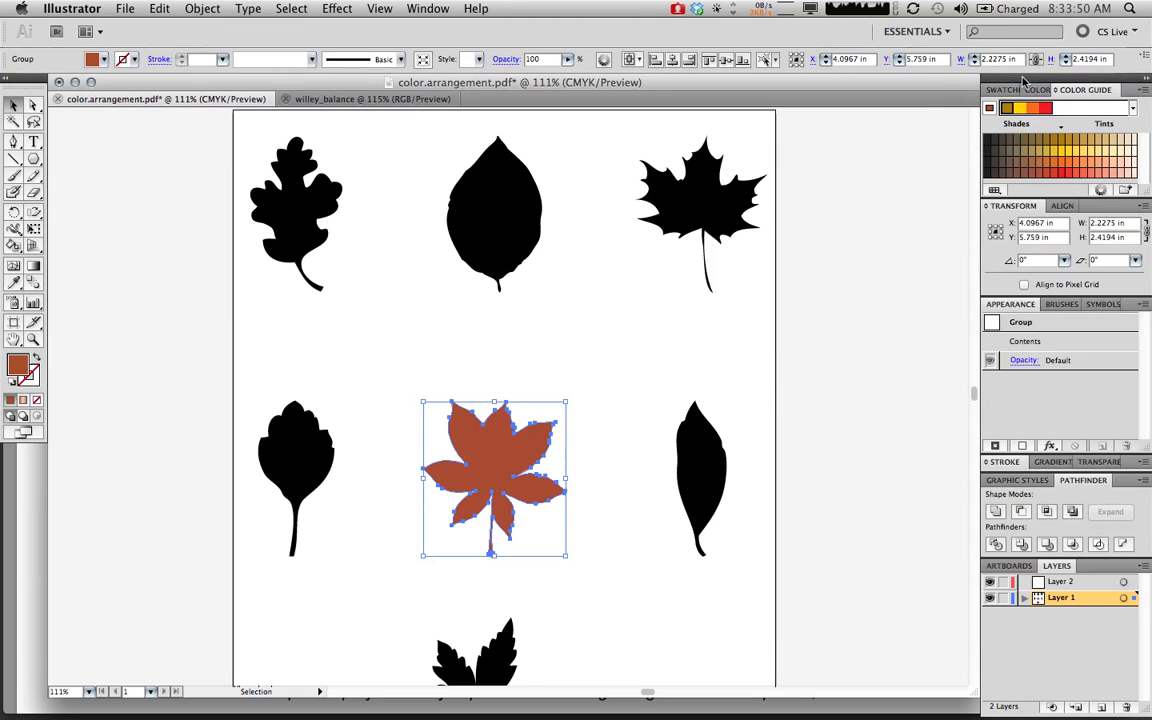
left_click(1035, 92)
left_click(1008, 94)
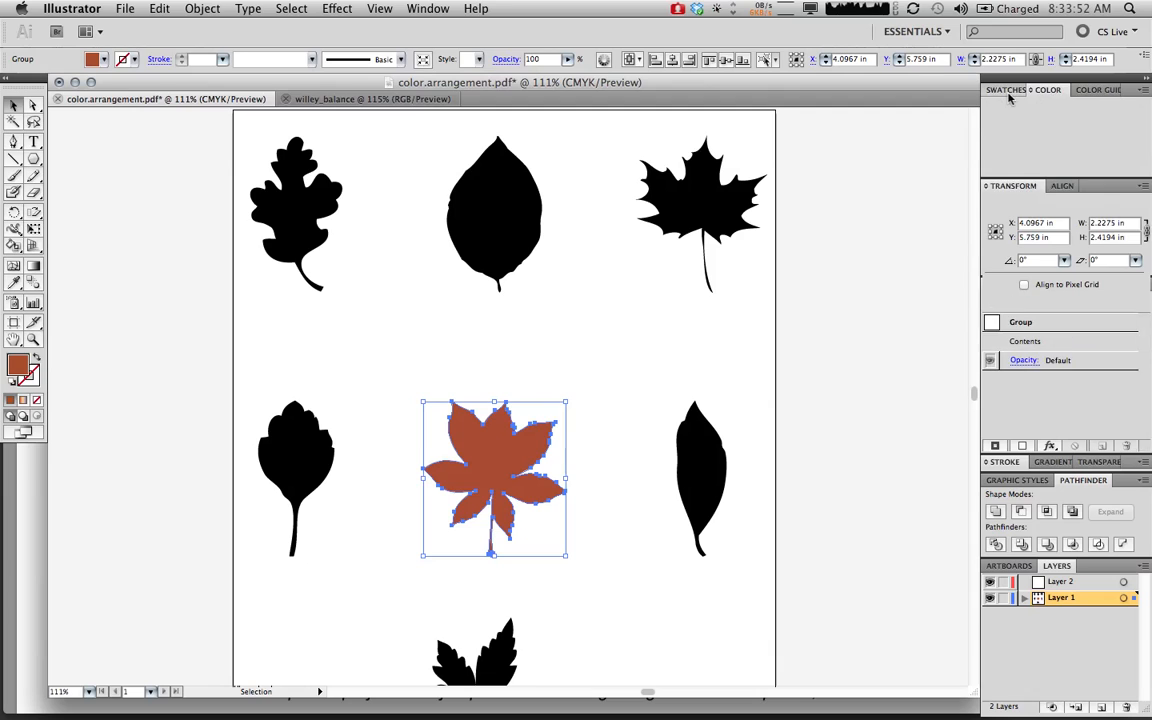
Step: Fill the oak leaf olive, the oval leaf orange-red and the maple leaf dark red from the Foliage 5 color group
left_click(290, 198)
left_click(999, 167)
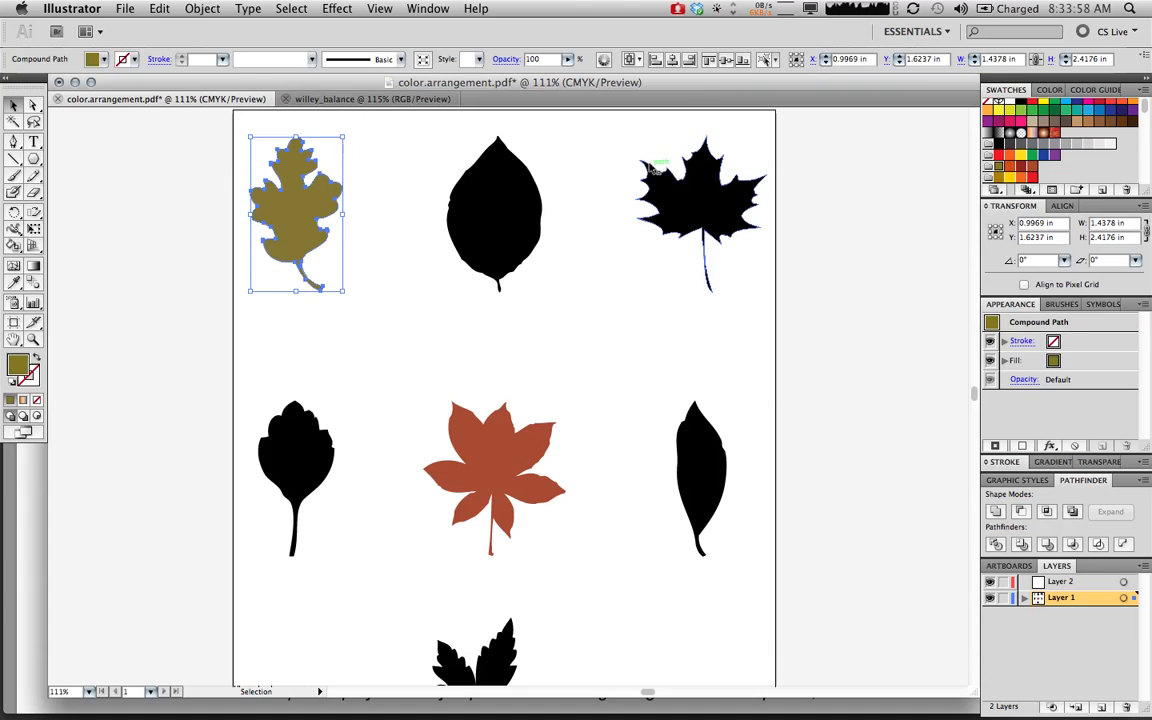
left_click(522, 196)
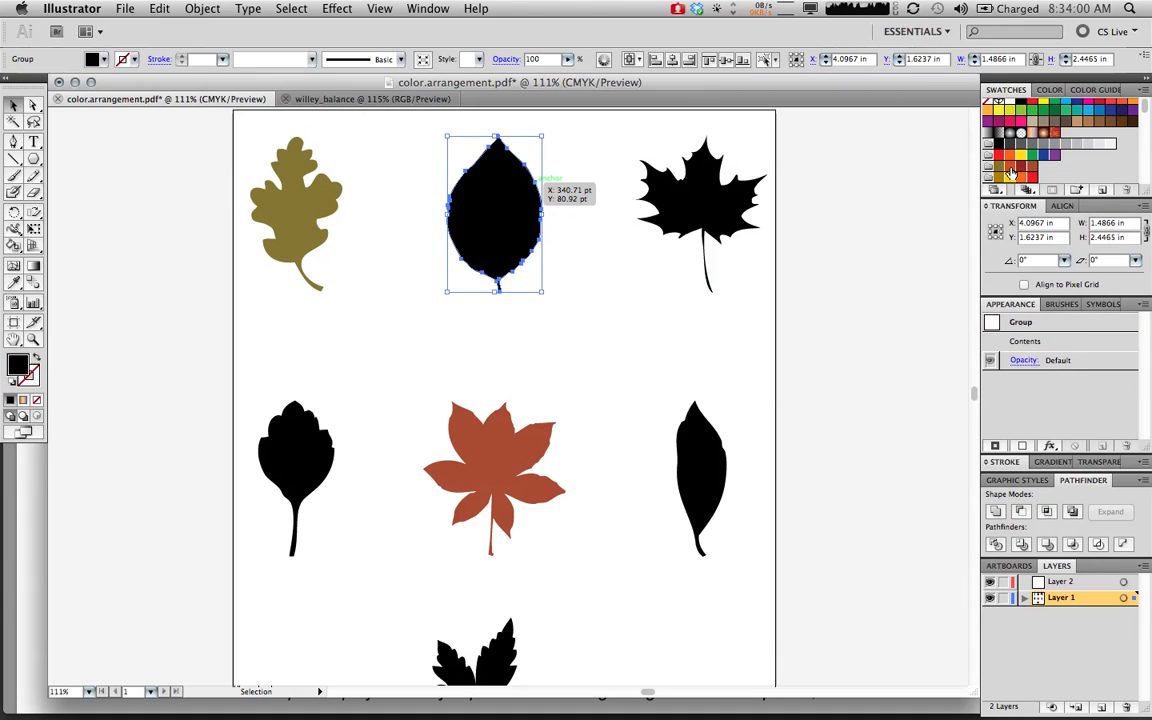
left_click(1013, 168)
left_click(685, 185)
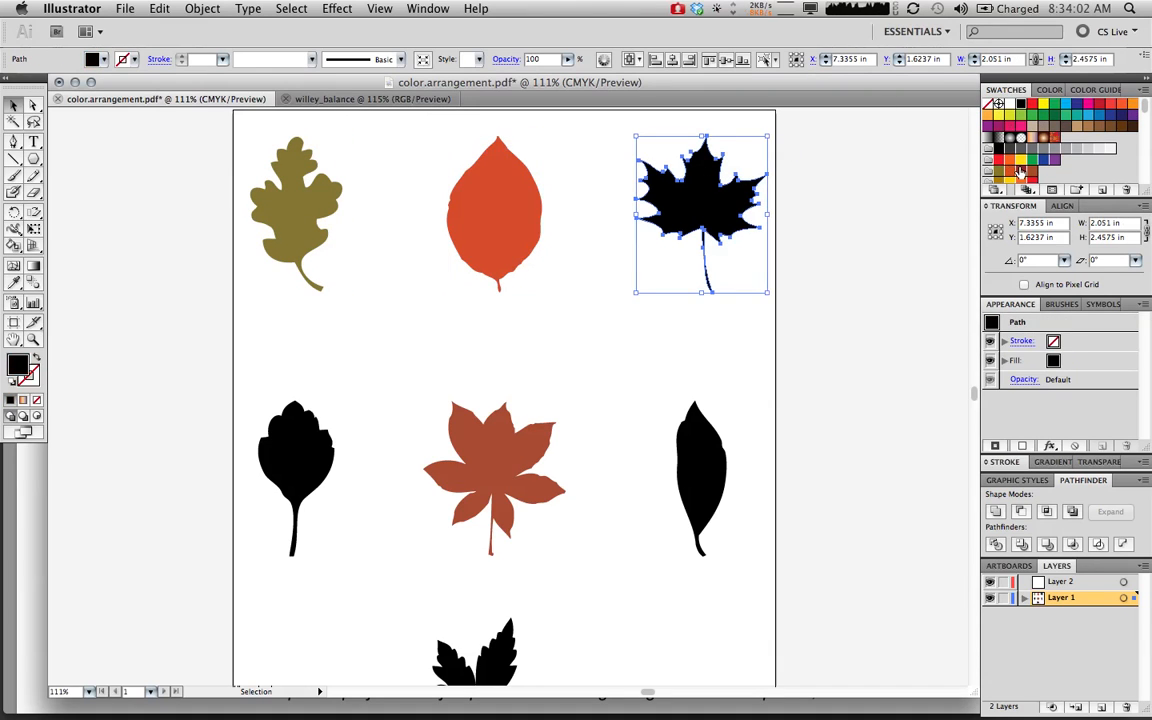
left_click(1020, 170)
Step: Fill the middle row's outer leaves golden brown and yellow, and the bottom leaf bright red, from the Foliage 6 color group
scroll(640, 290, "down", 2)
left_click(296, 390)
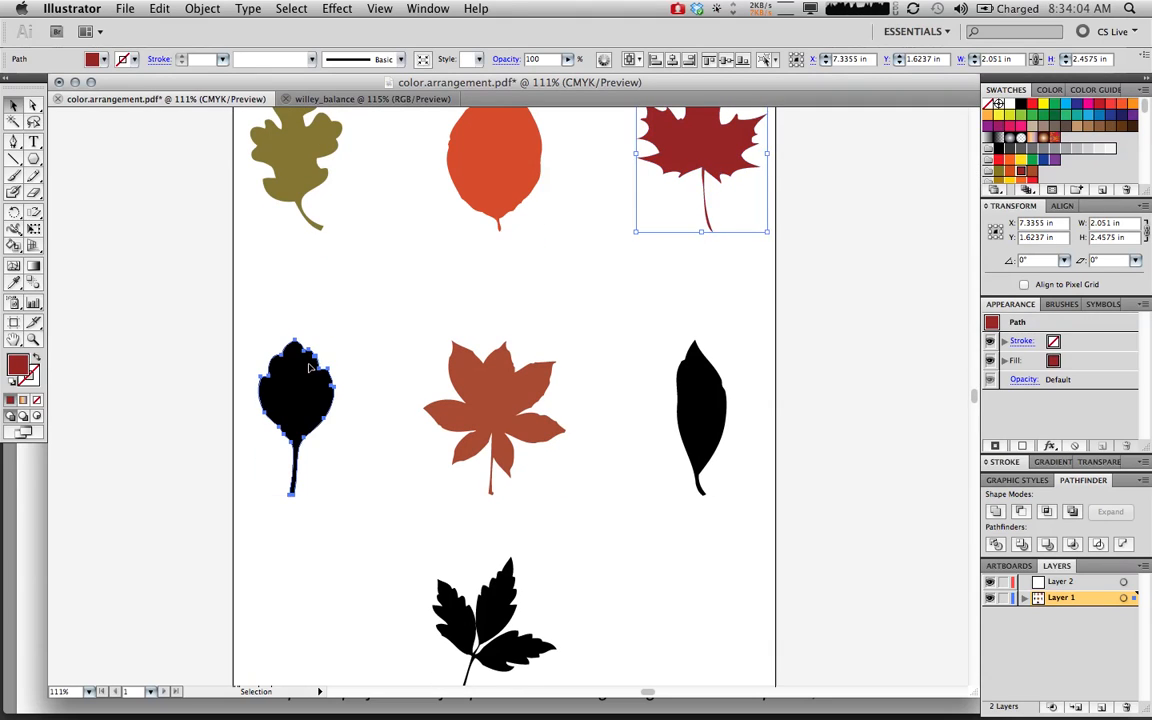
left_click(999, 181)
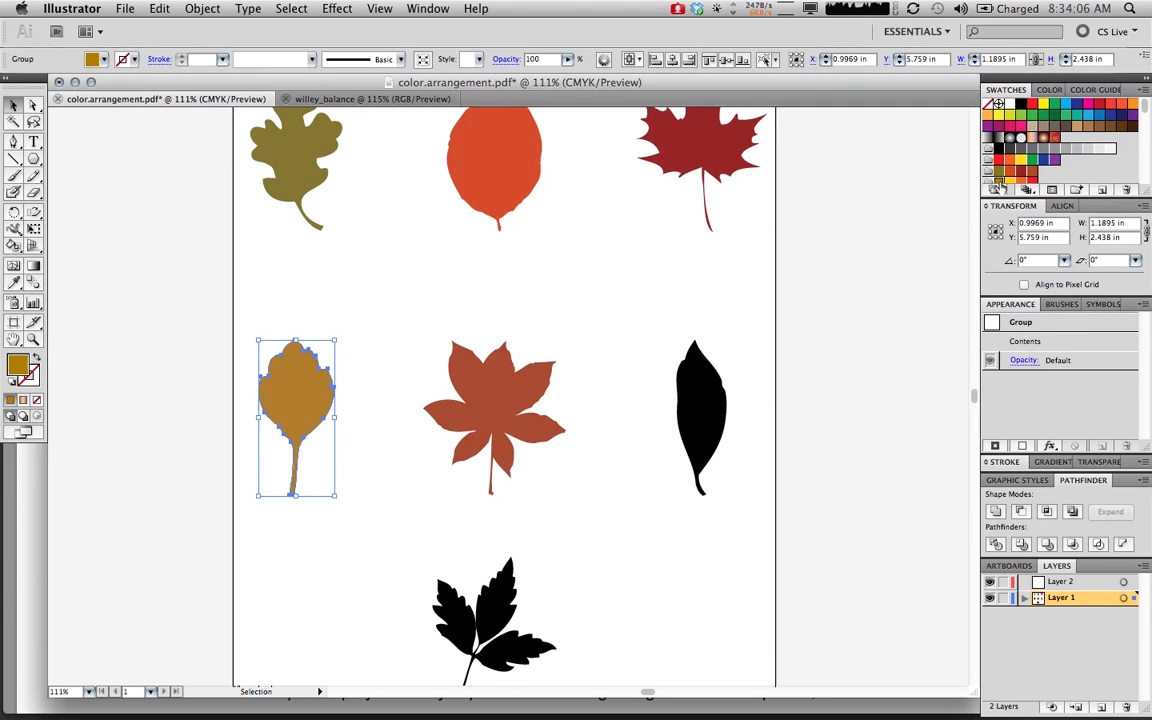
left_click(714, 398)
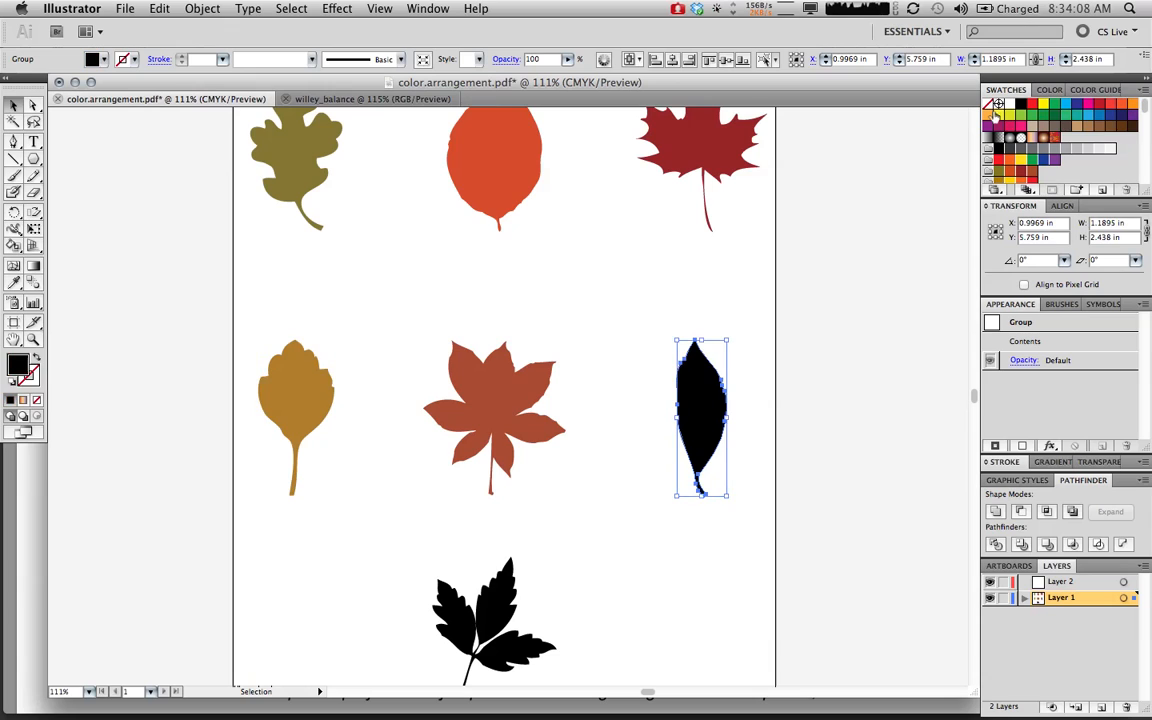
left_click(1022, 171)
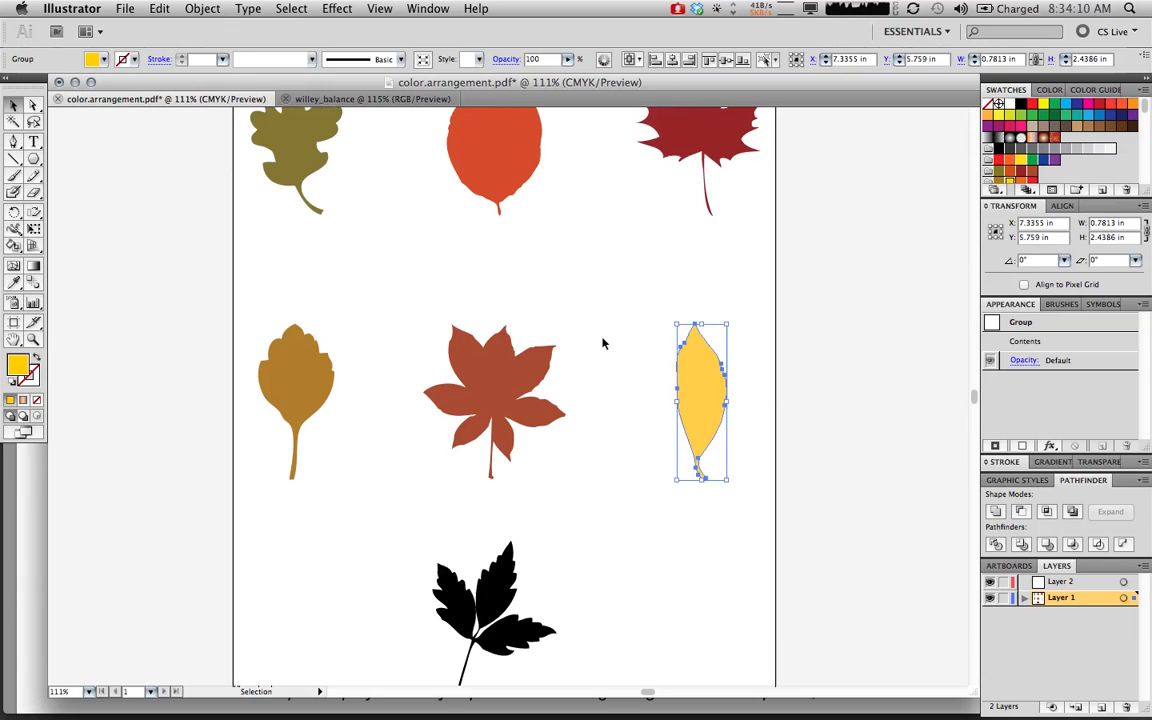
scroll(560, 420, "down", 2)
left_click(475, 525)
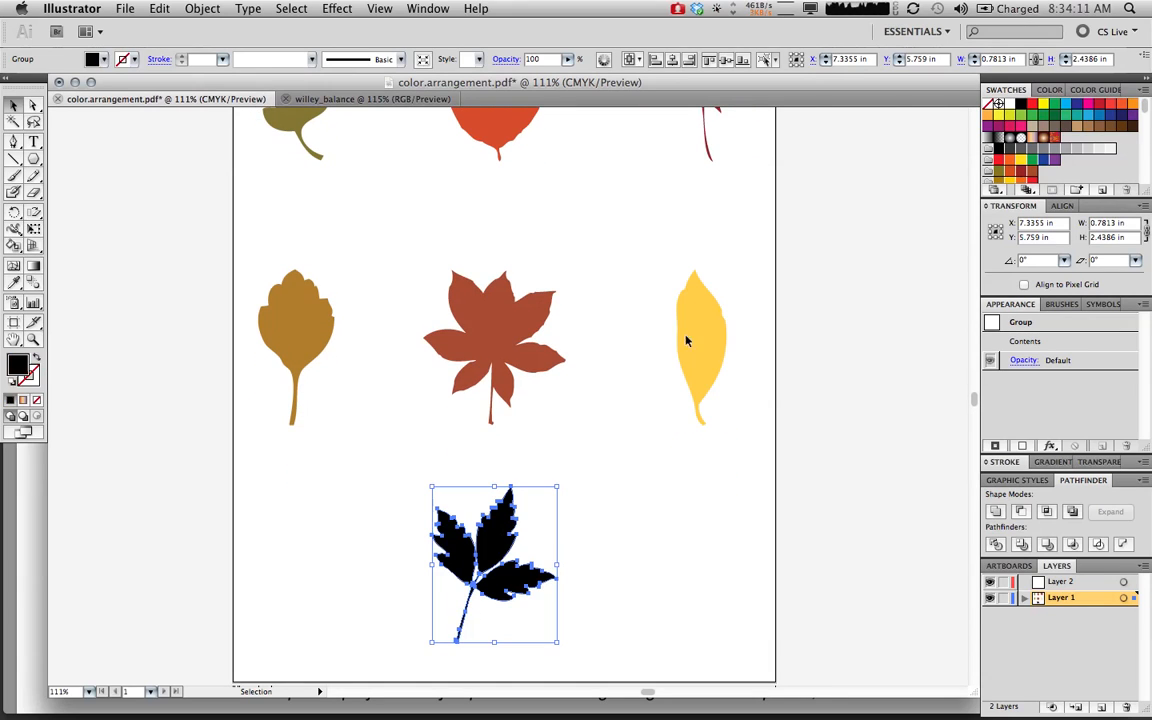
left_click(1012, 170)
scroll(700, 330, "up", 3)
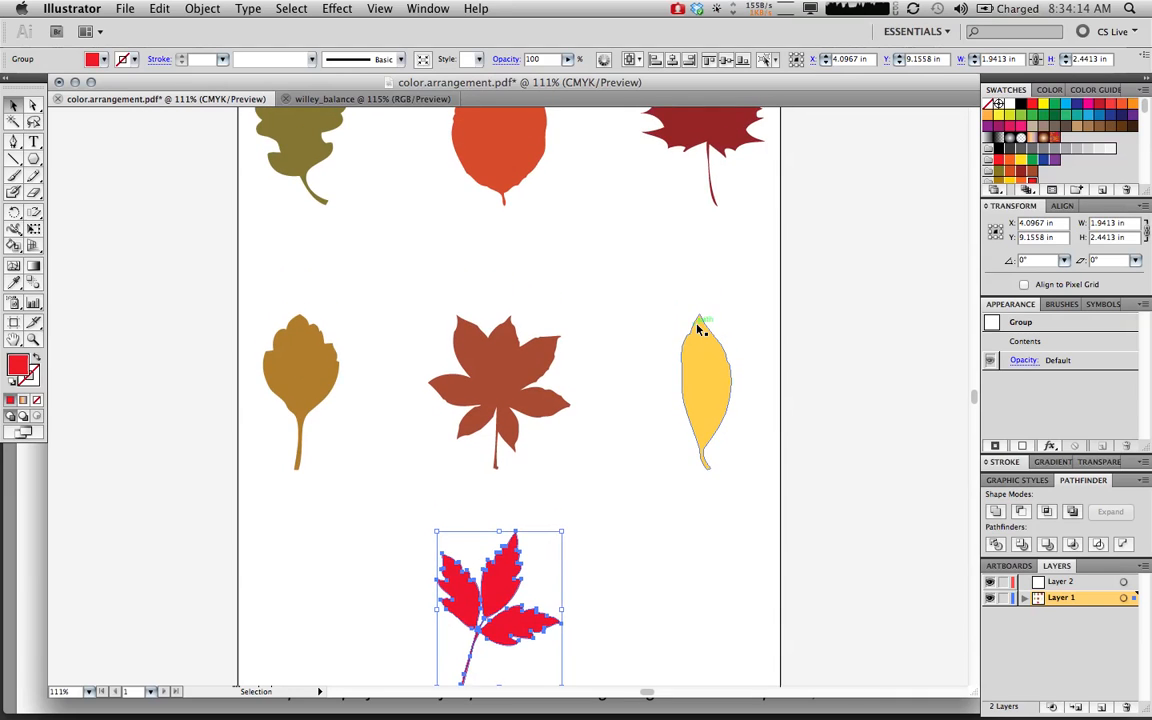
scroll(700, 330, "down", 1)
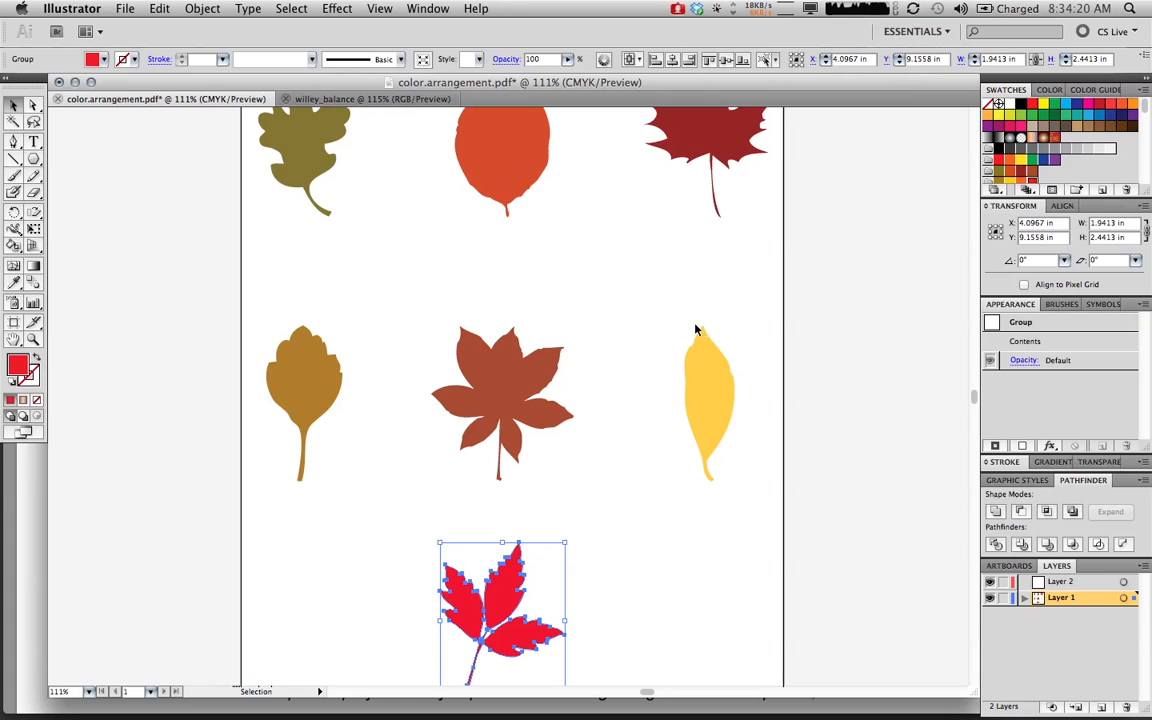
scroll(645, 256, "up", 1)
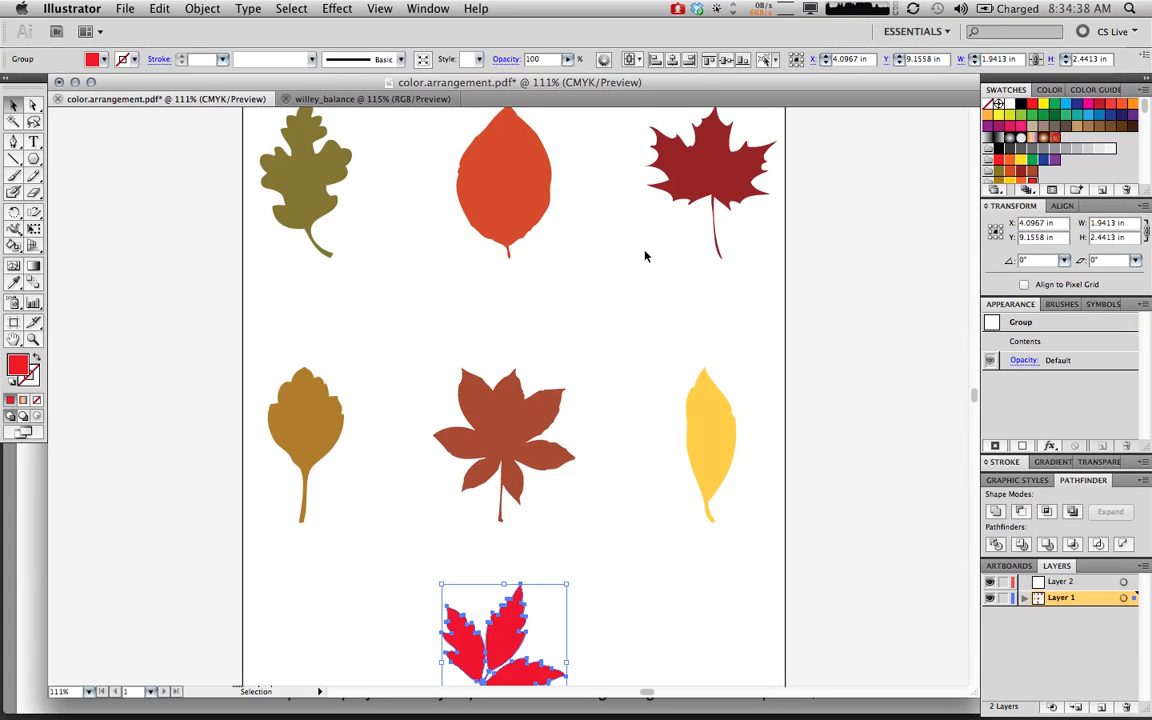
Step: Select all the leaves and bring the Color Guide to the front
left_click(277, 8)
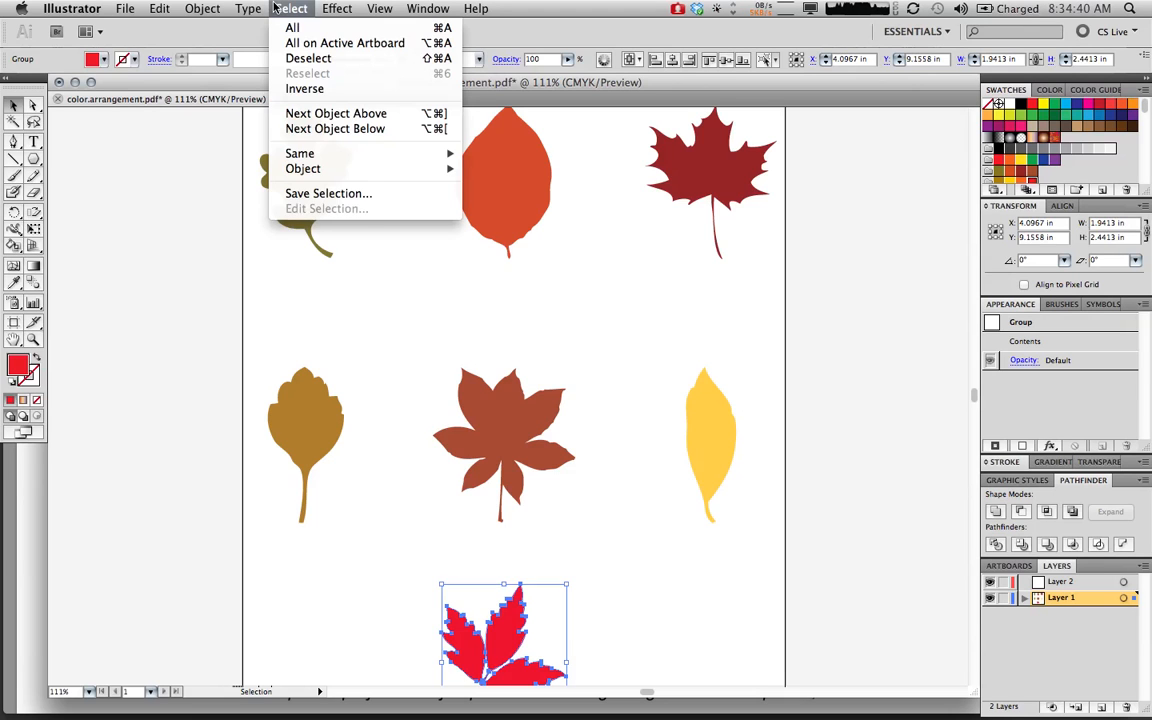
left_click(297, 6)
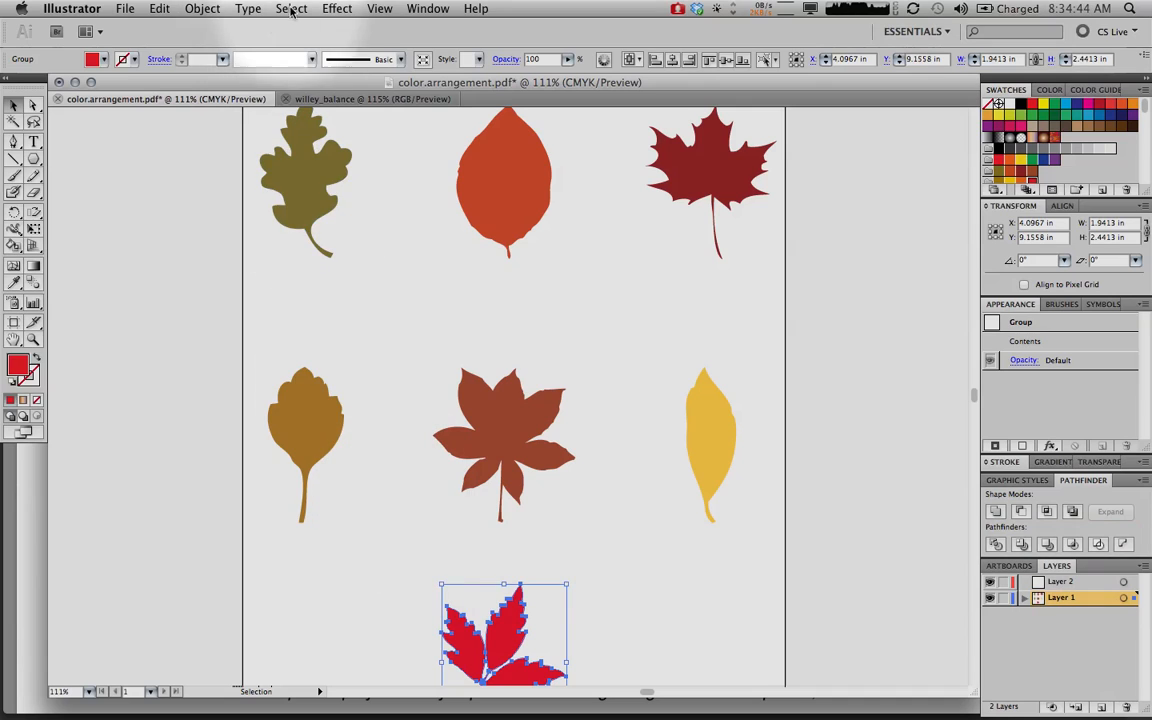
left_click(292, 8)
left_click(292, 8)
key("super+a")
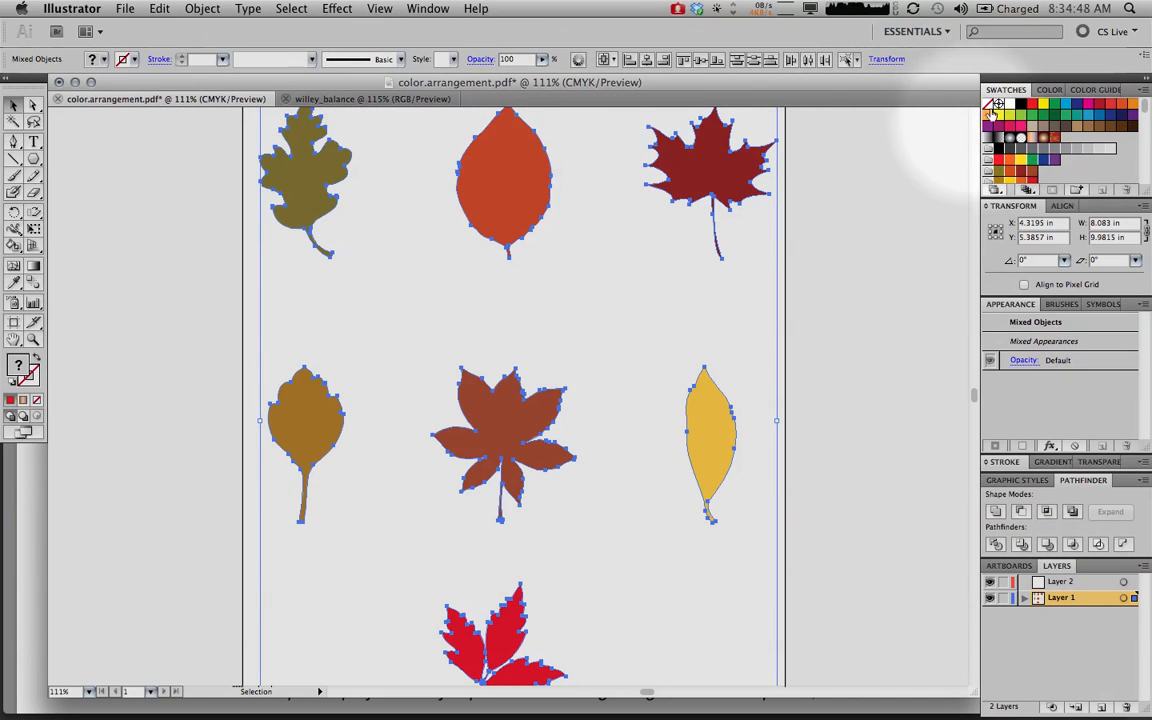
left_click(1041, 96)
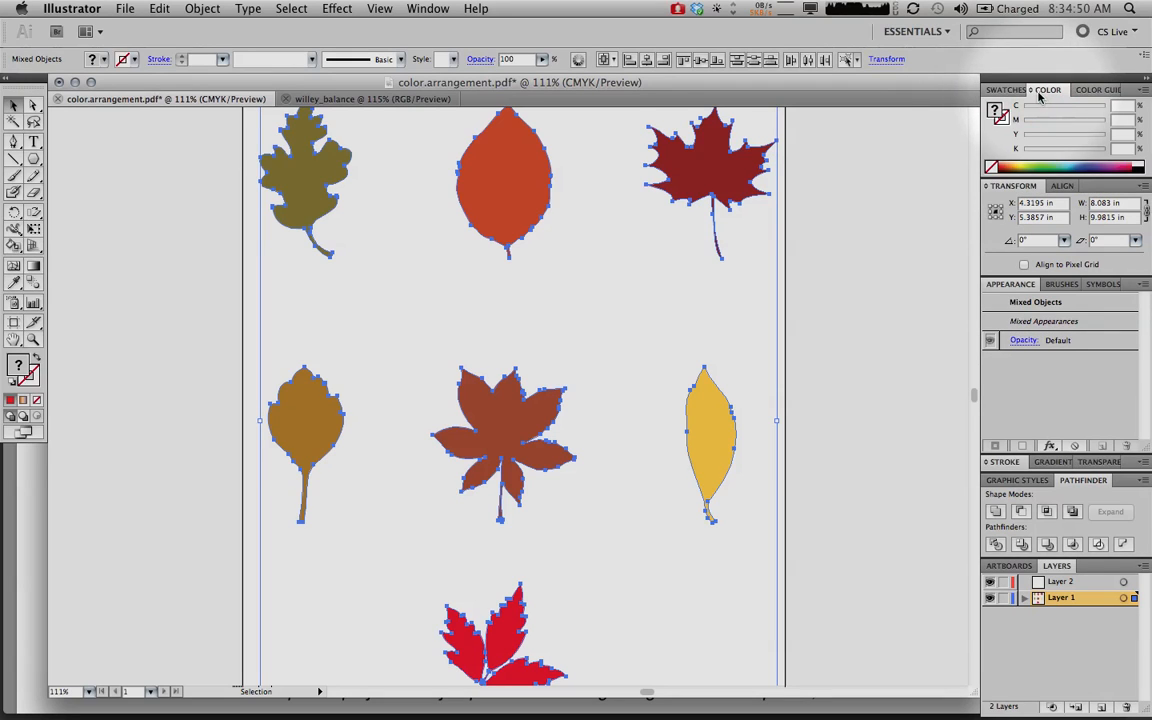
left_click(1097, 89)
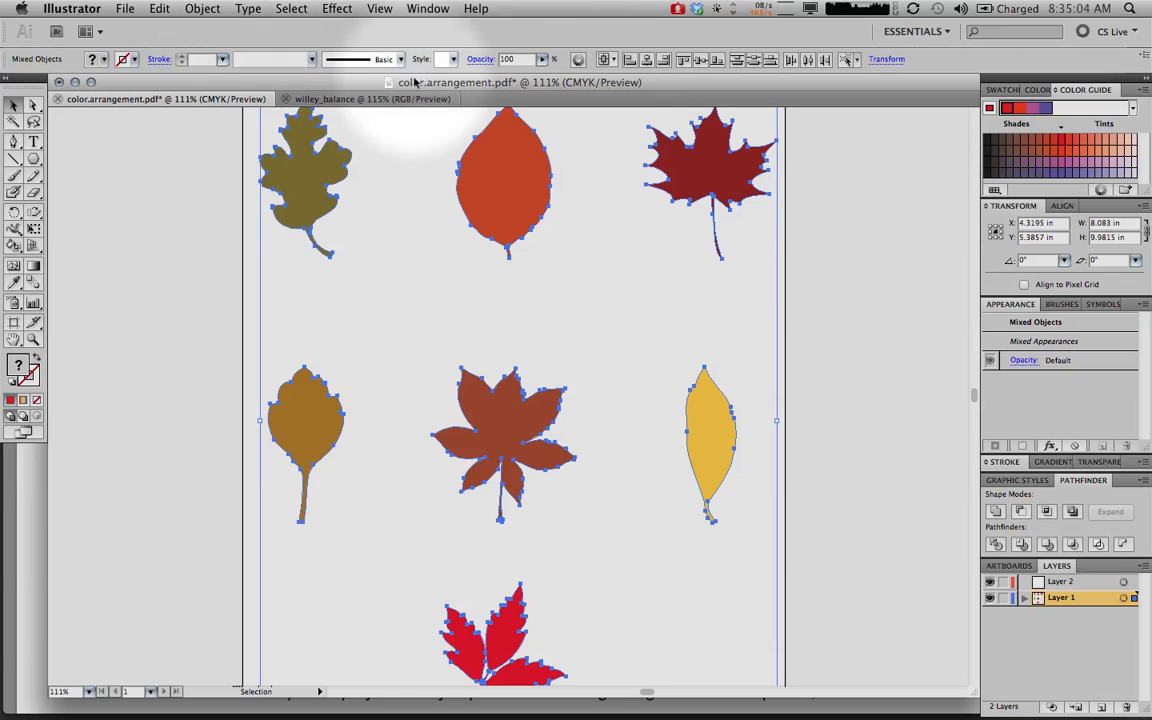
Step: Open Recolor Artwork for the selected leaves and examine the colorization options and the editable color wheel
left_click(578, 59)
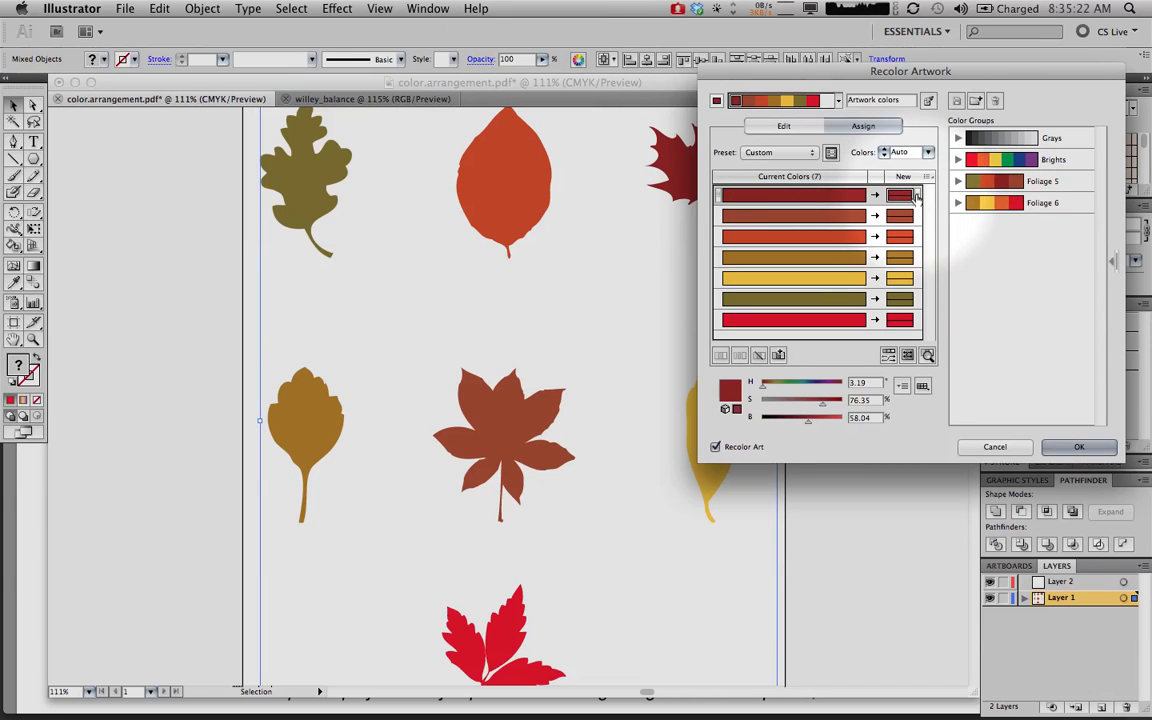
left_click(915, 196)
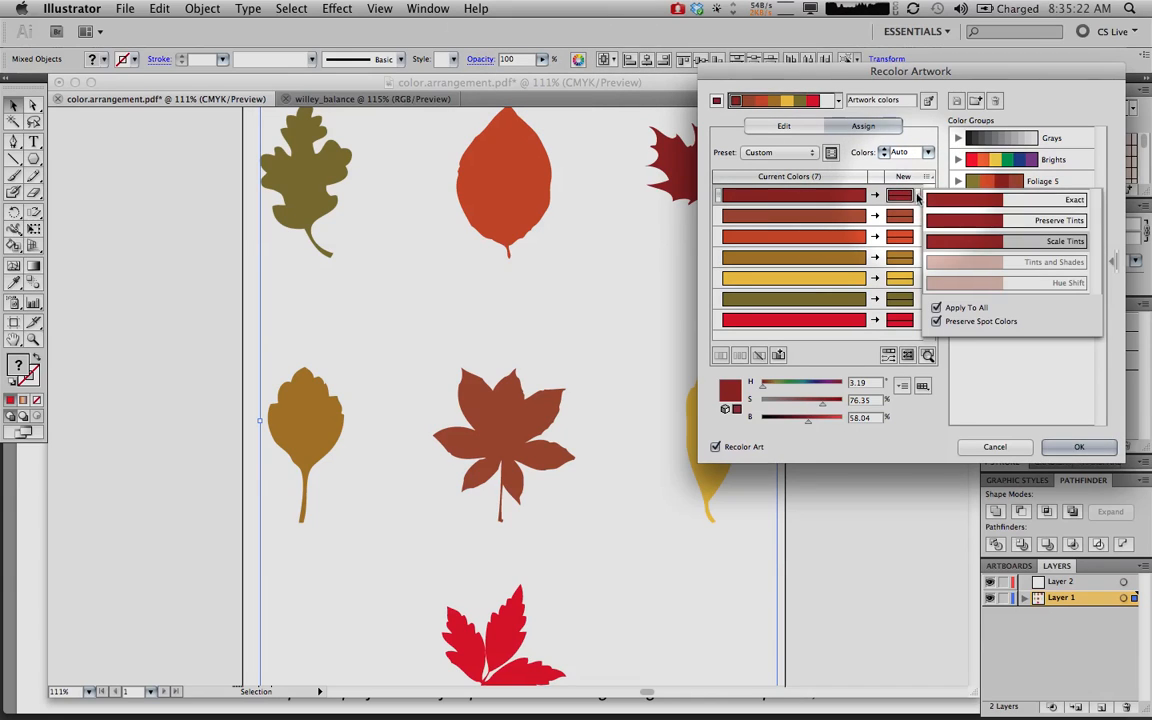
left_click(872, 229)
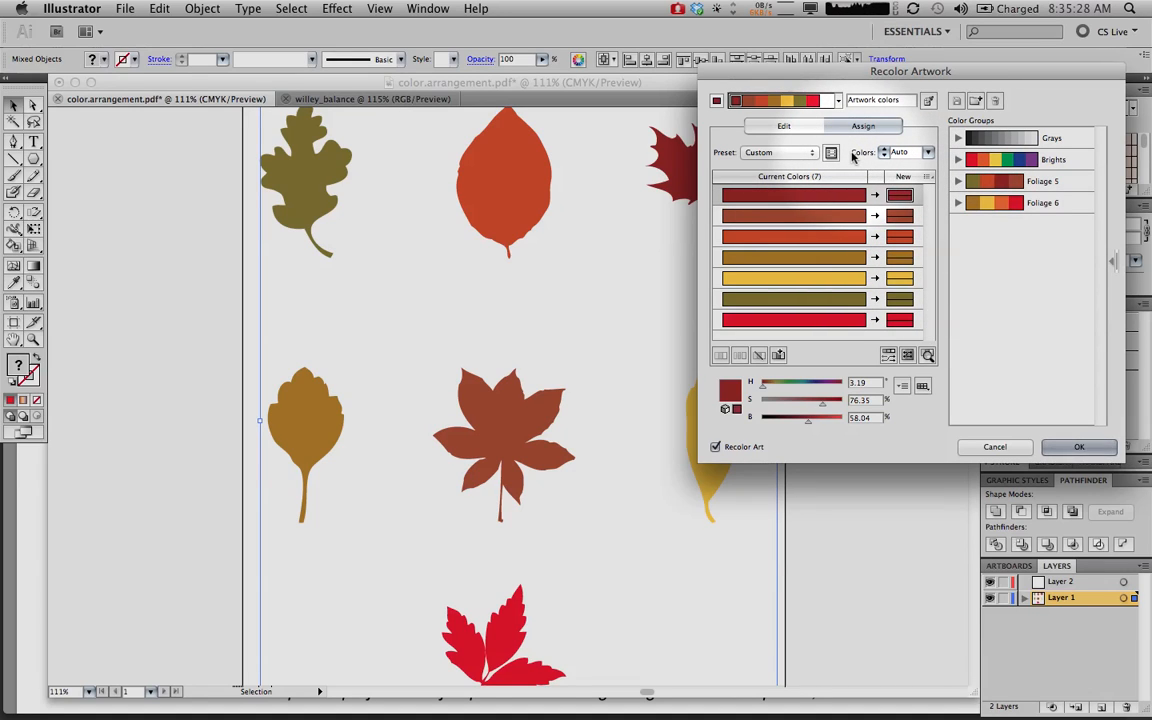
left_click(785, 126)
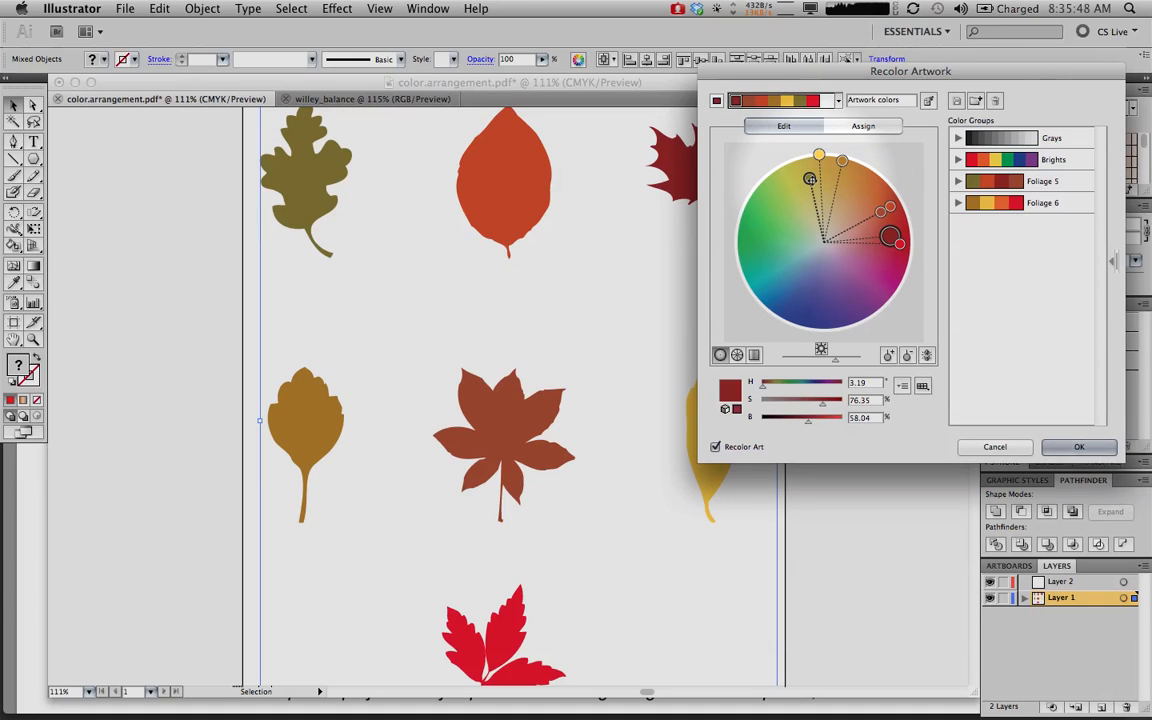
Step: Try shifting only the oak leaf's olive to green on the color wheel with the harmony colors unlinked
left_click(810, 178)
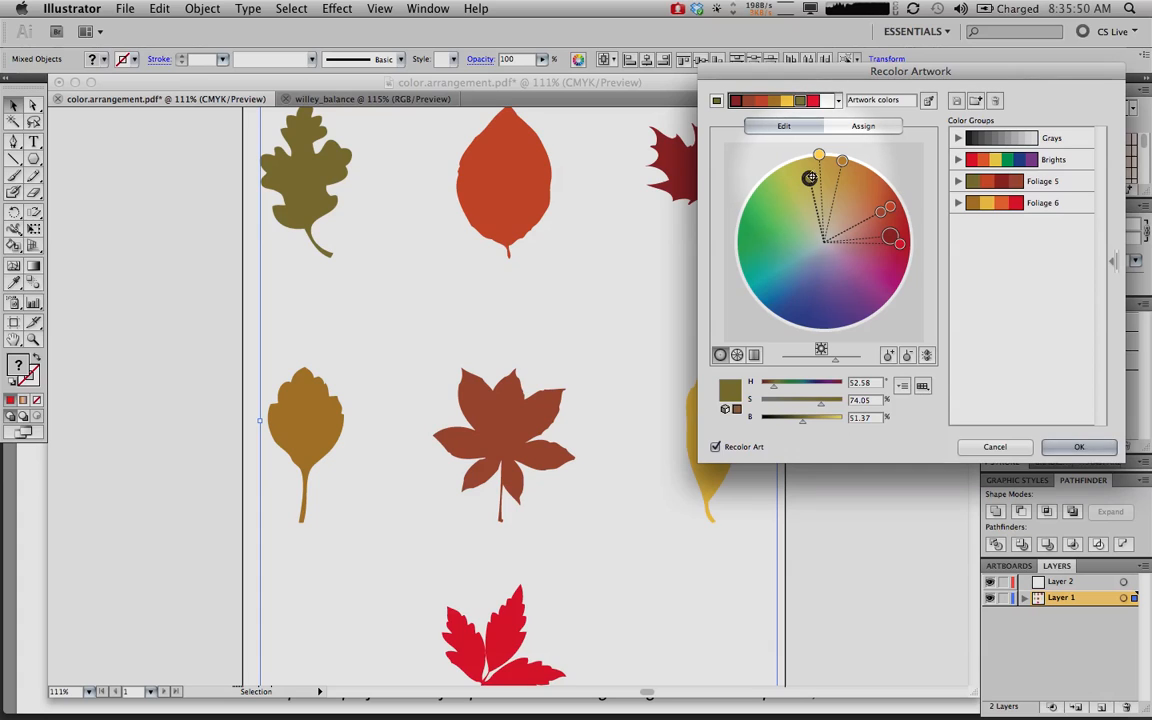
left_click_drag(812, 176, 754, 254)
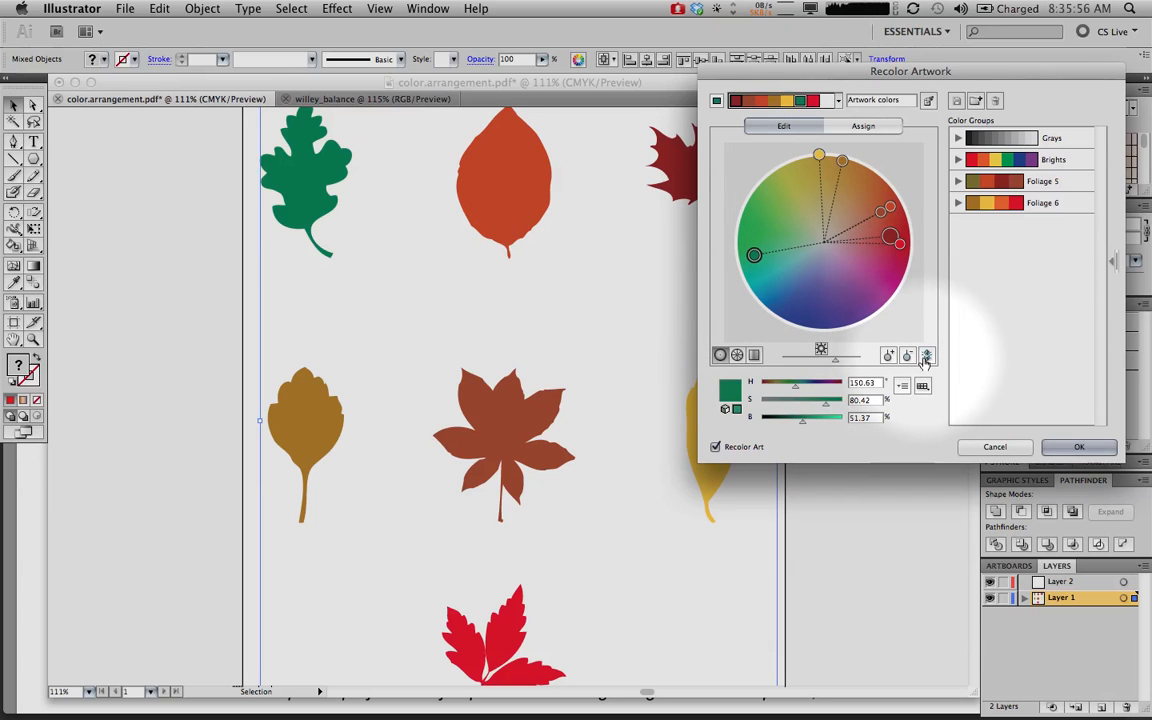
key("super+z")
mouse_move(754, 255)
left_mouse_down()
mouse_move(807, 226)
mouse_move(809, 201)
left_mouse_up()
left_click(995, 446)
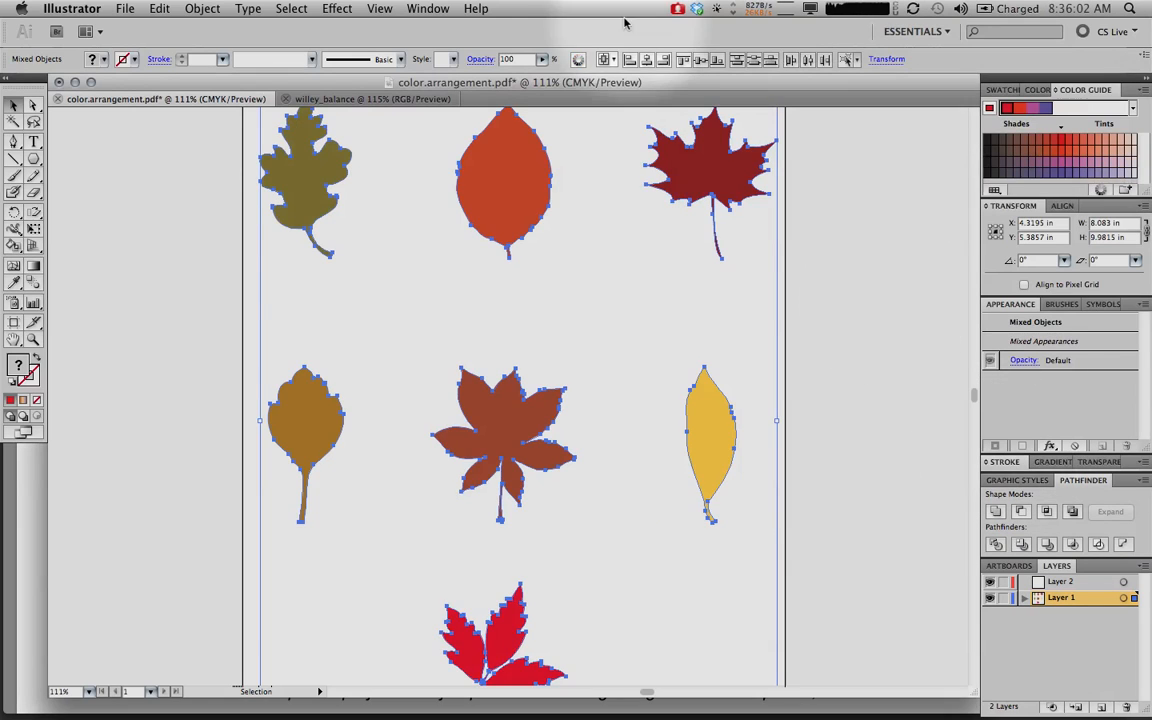
Step: In Recolor Artwork, link the harmony colors and rotate the whole scheme toward greens, with the base color at about H 58°, S 66%
left_click(579, 59)
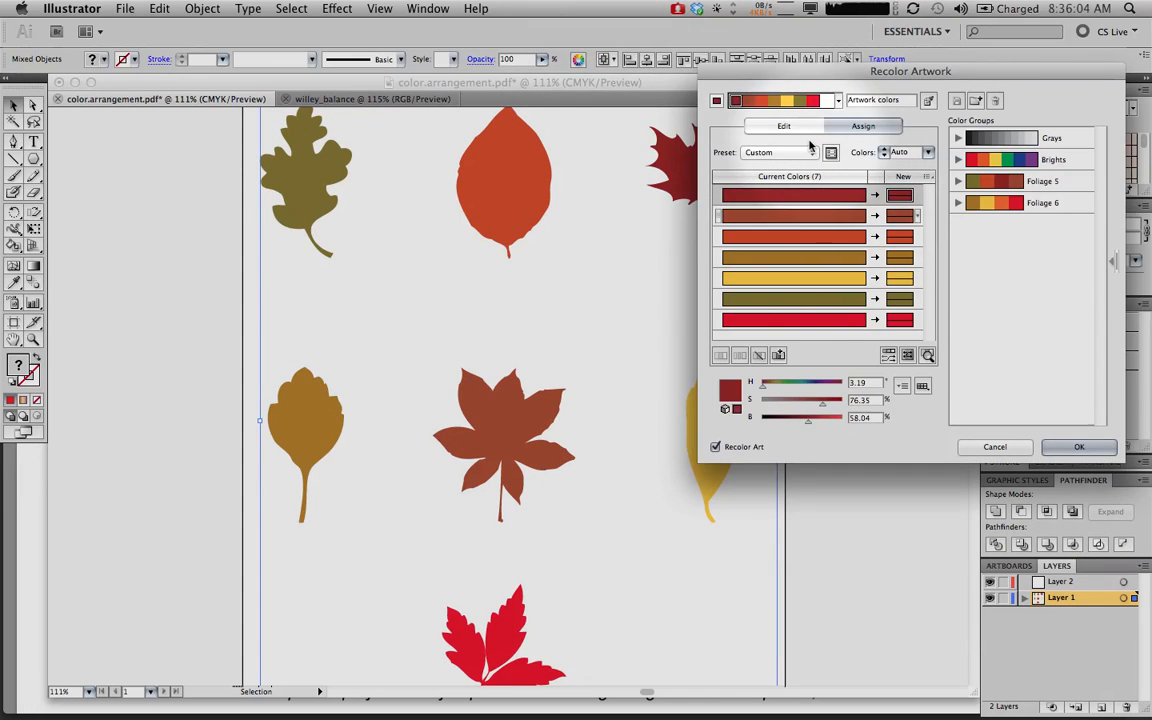
left_click(790, 126)
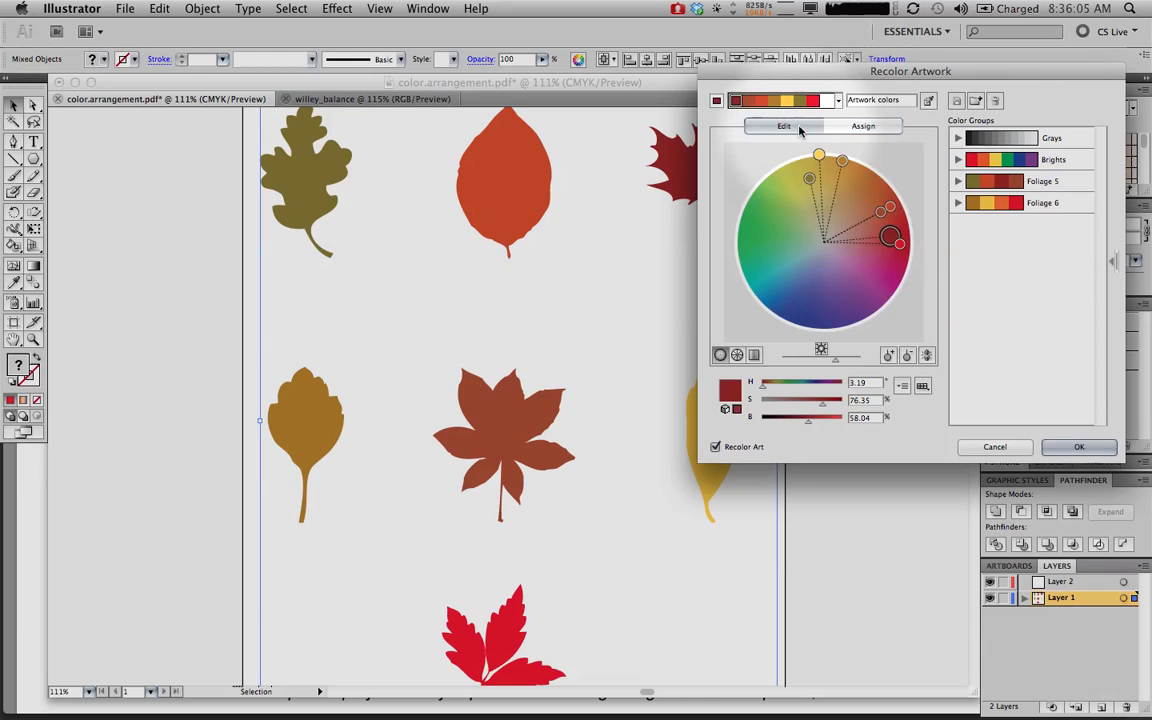
left_click(928, 356)
mouse_move(890, 236)
left_mouse_down()
mouse_move(860, 198)
mouse_move(800, 190)
mouse_move(771, 210)
mouse_move(798, 191)
left_mouse_up()
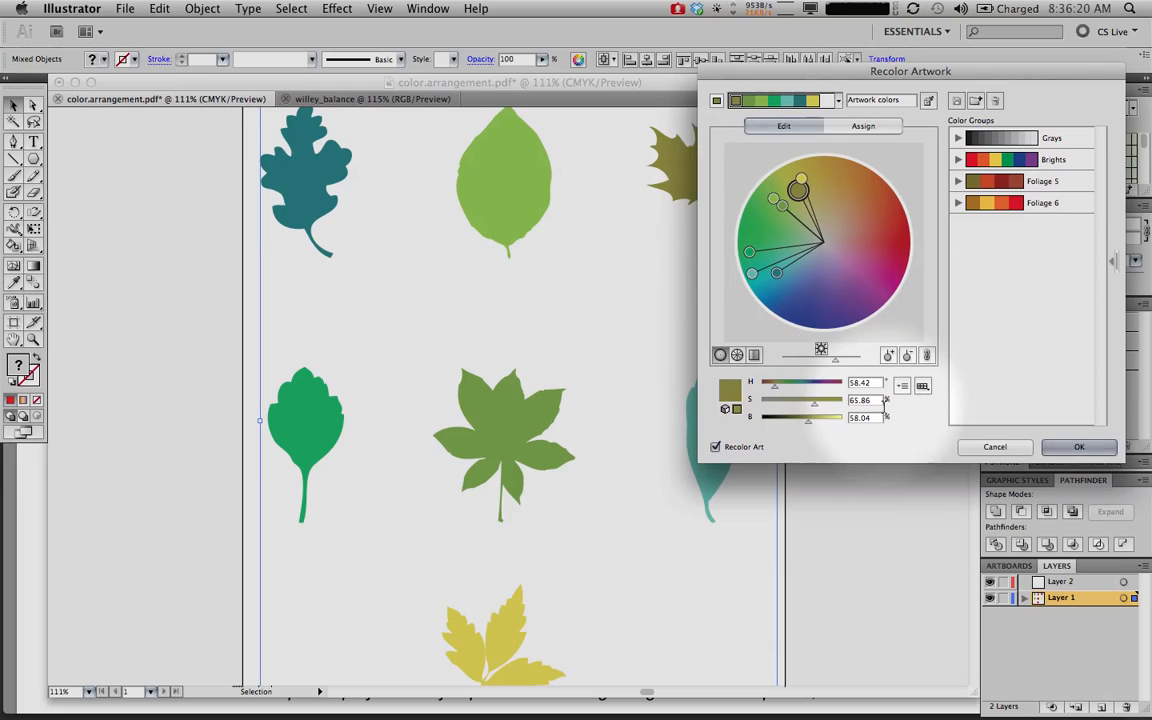
Step: Unlink the harmony colors, shift the oak leaf to muted green (about H 129°) and the narrow leaf to light green (about H 103°), and apply the recoloring
left_click(926, 356)
mouse_move(775, 278)
left_mouse_down()
mouse_move(766, 247)
mouse_move(786, 235)
left_mouse_up()
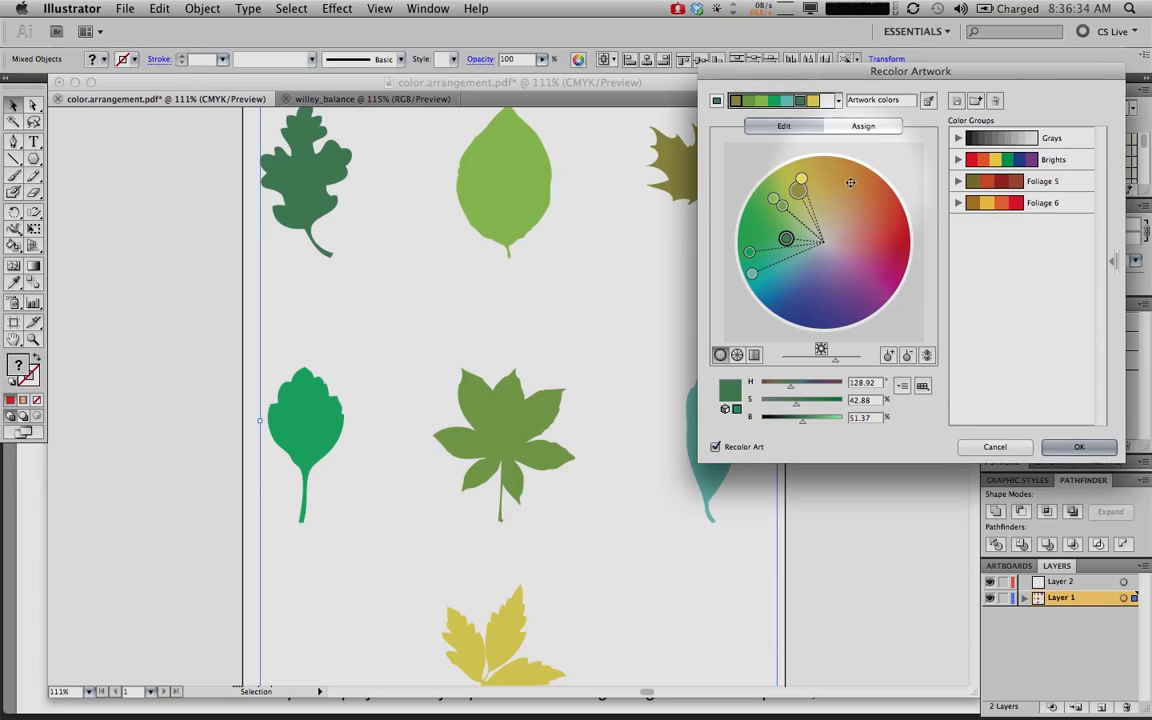
left_click_drag(752, 272, 761, 211)
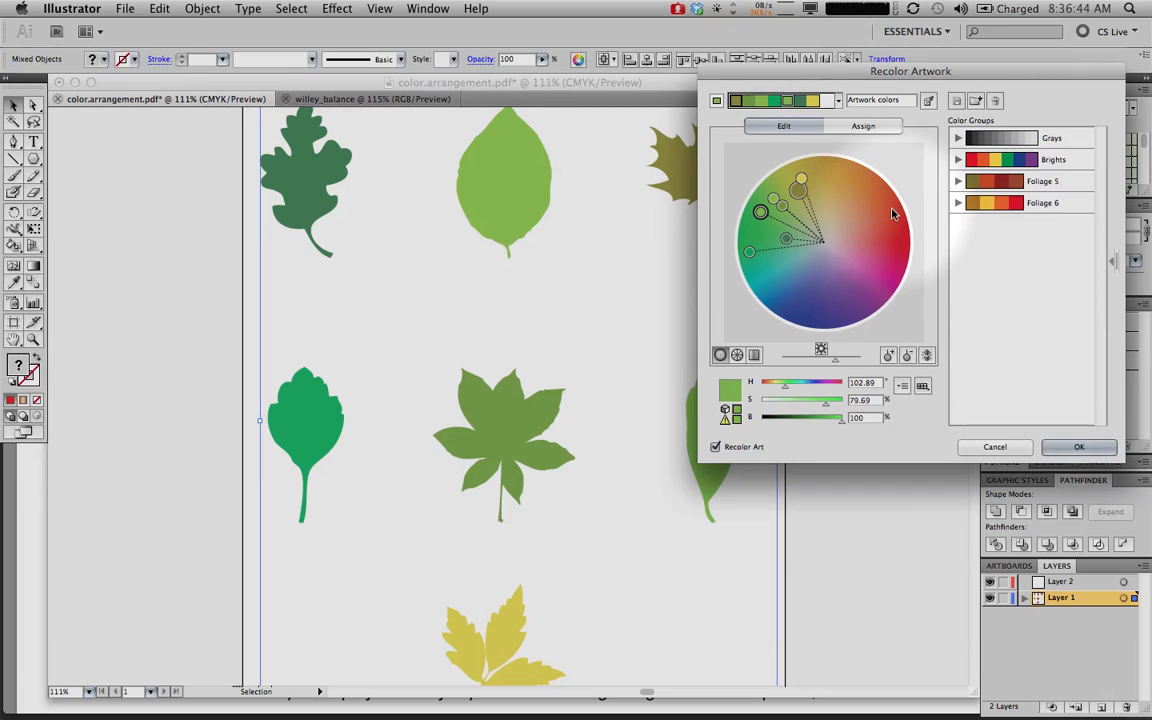
left_click(1079, 446)
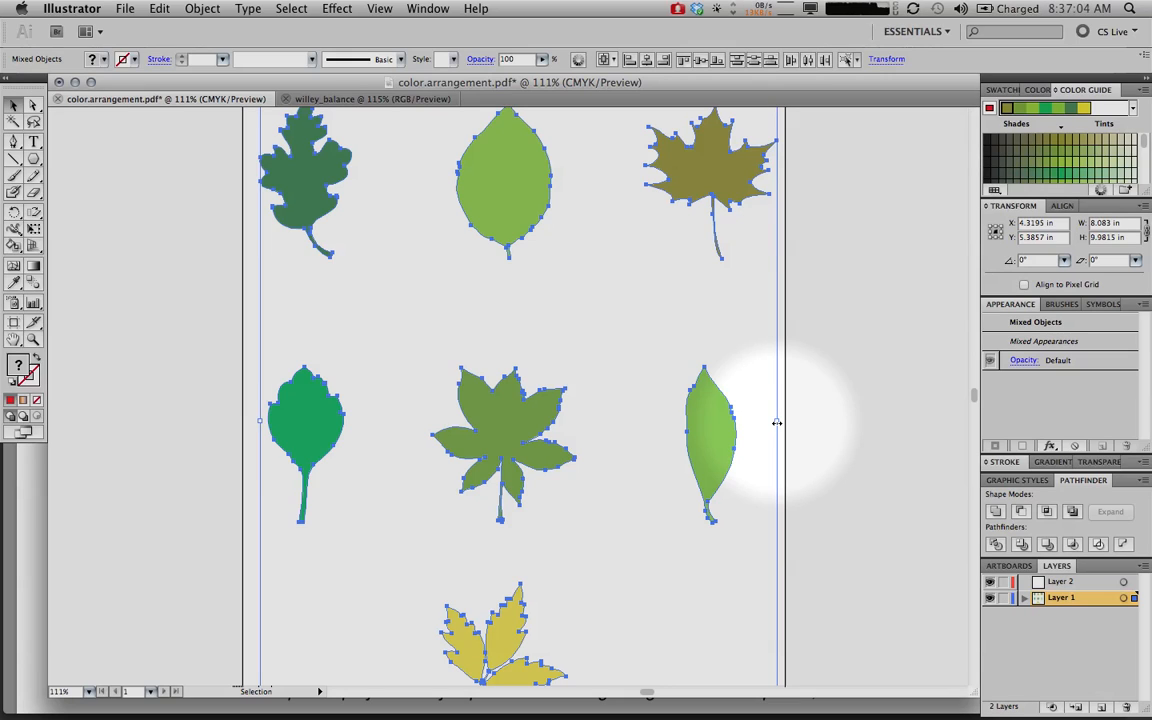
Step: Copy all the recolored leaves and switch to the first artboard of the willey_balance document
key("super+a")
key("super+c")
left_click(329, 98)
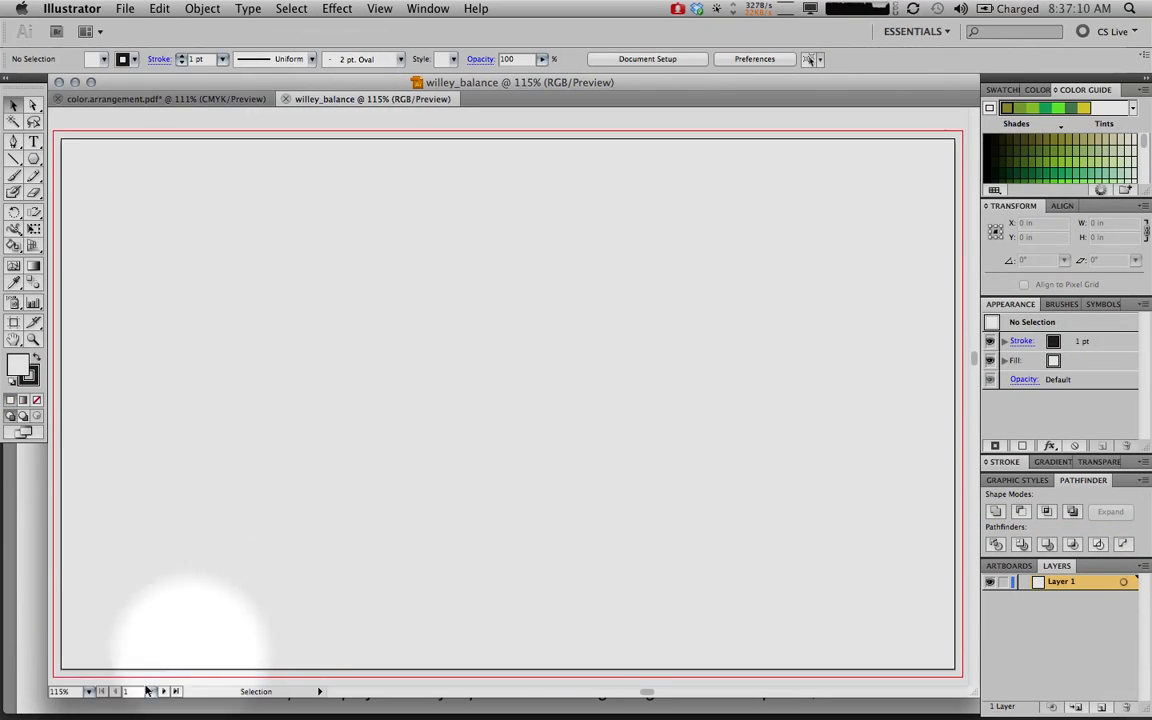
key("super+minus")
key("super+minus")
key("super+minus")
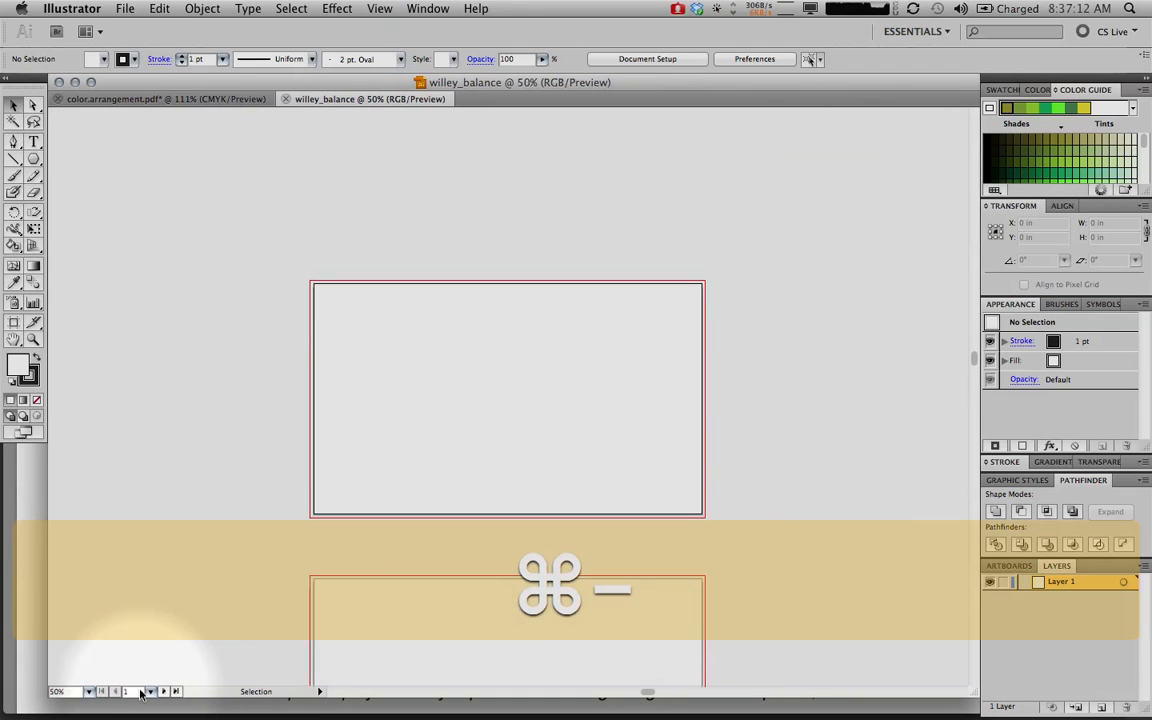
scroll(141, 694, "down", 2)
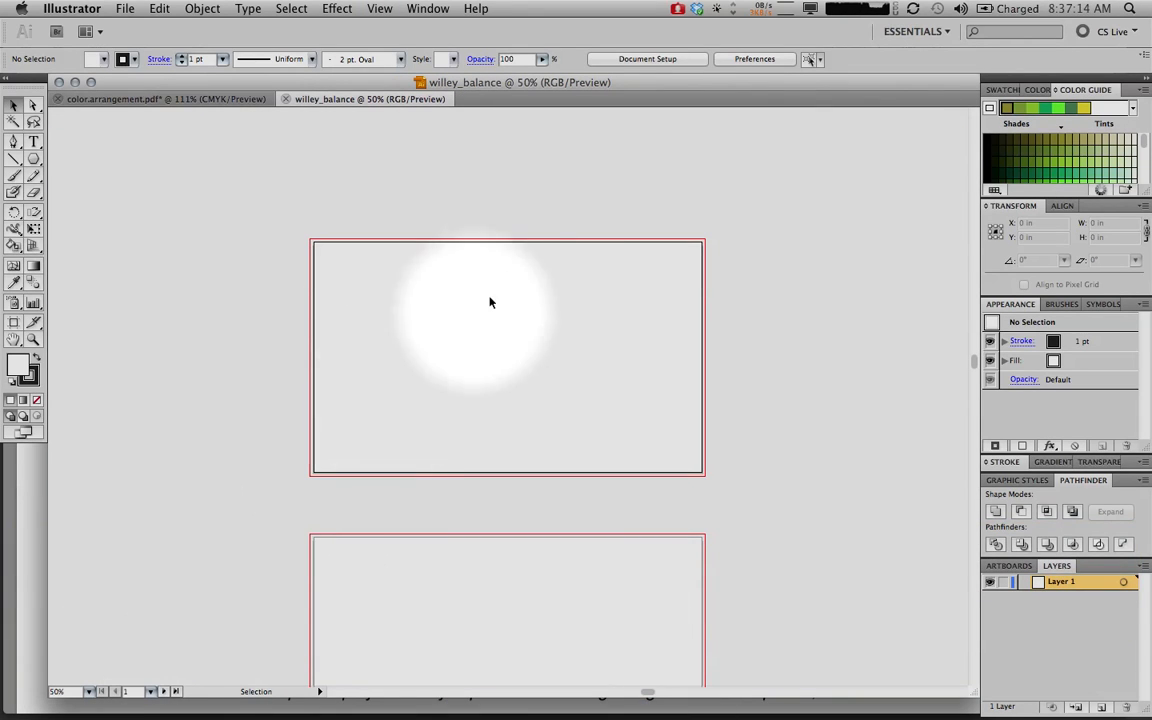
key("super+0")
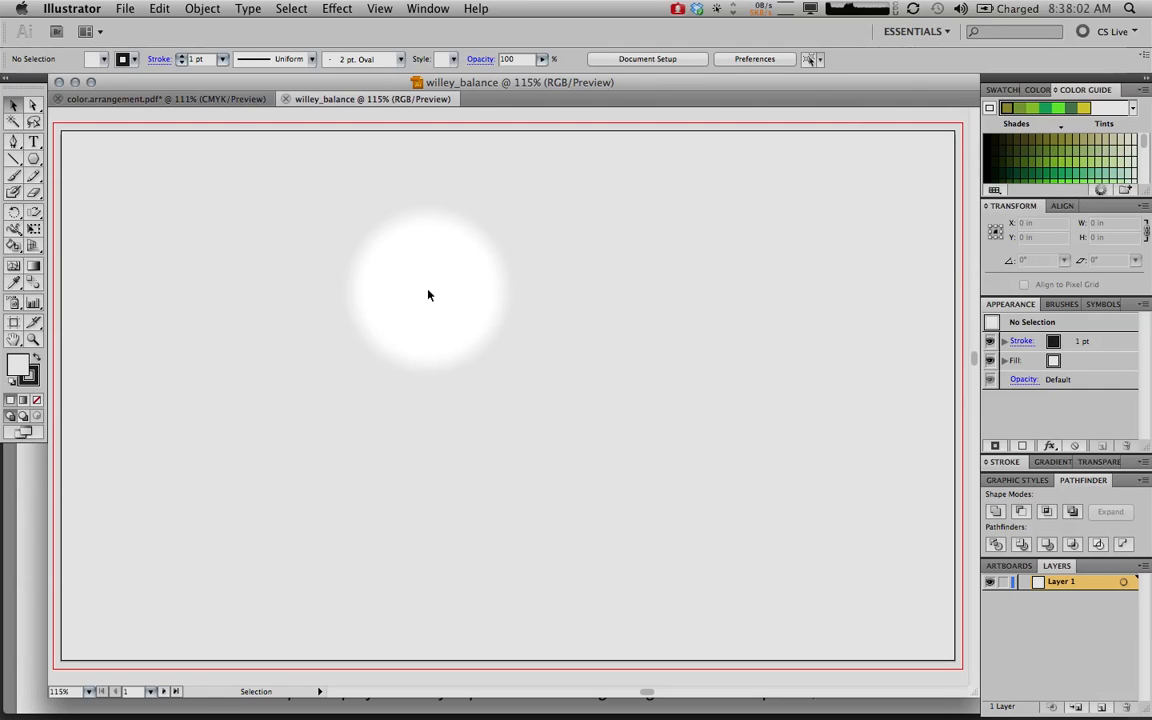
Step: Show the rulers and place a vertical guide at the horizontal center of the first artboard
left_click(379, 8)
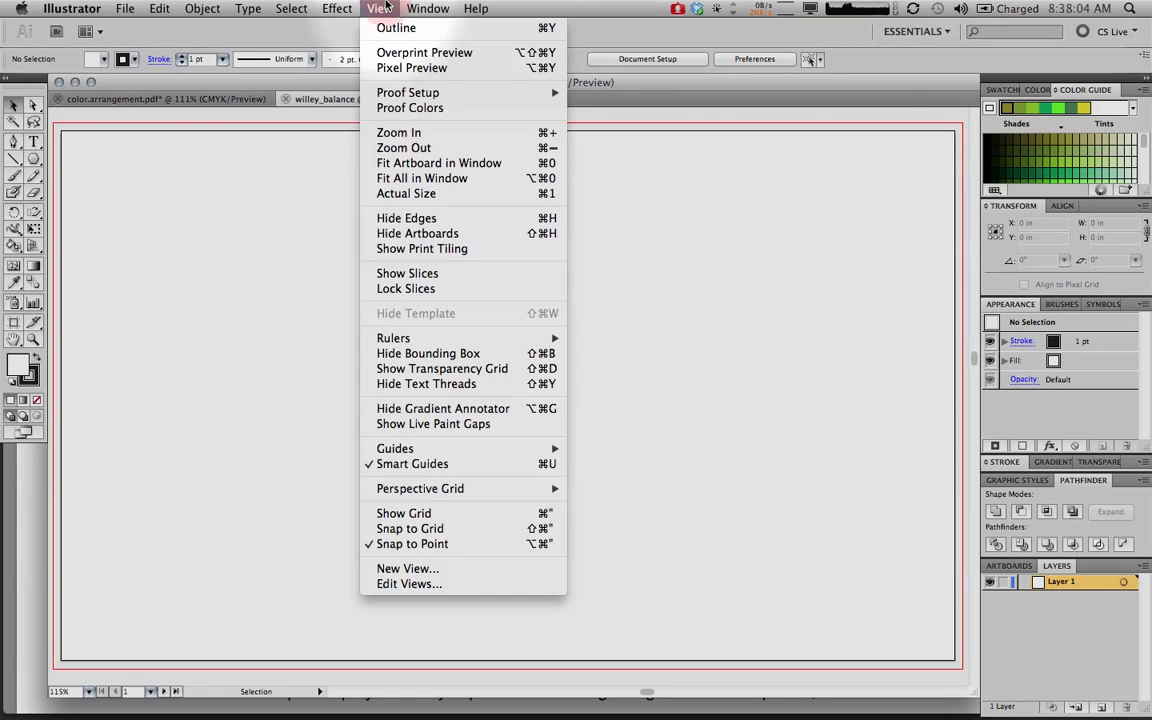
mouse_move(400, 338)
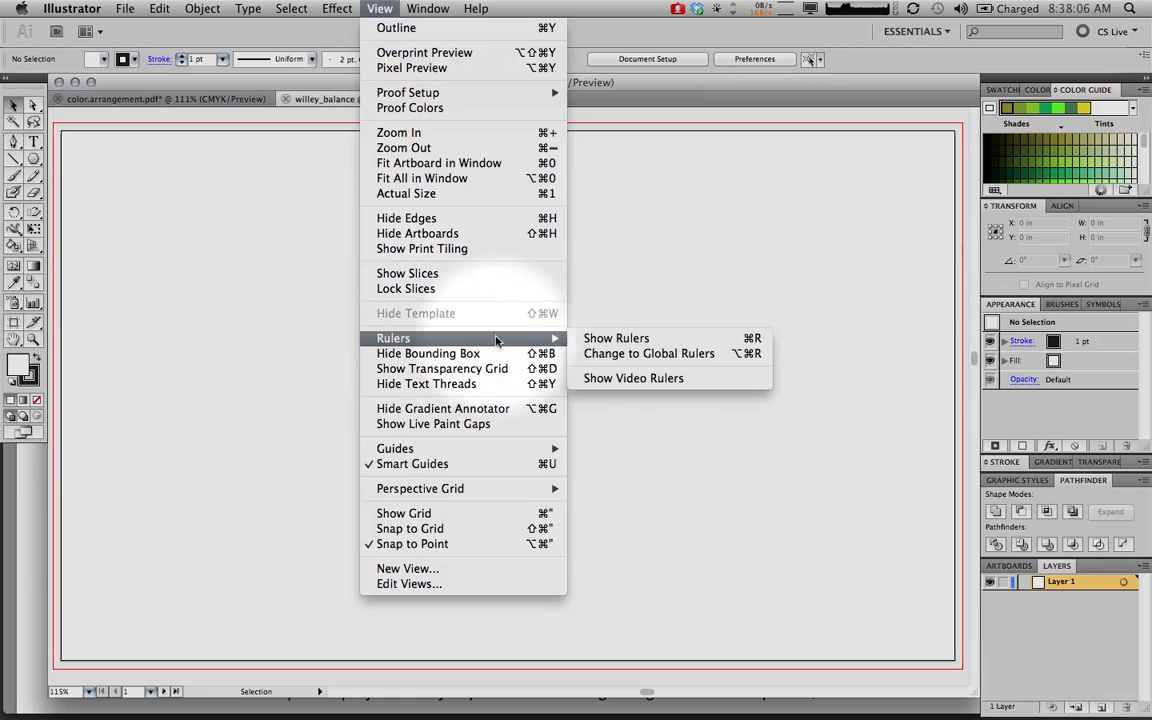
left_click(648, 339)
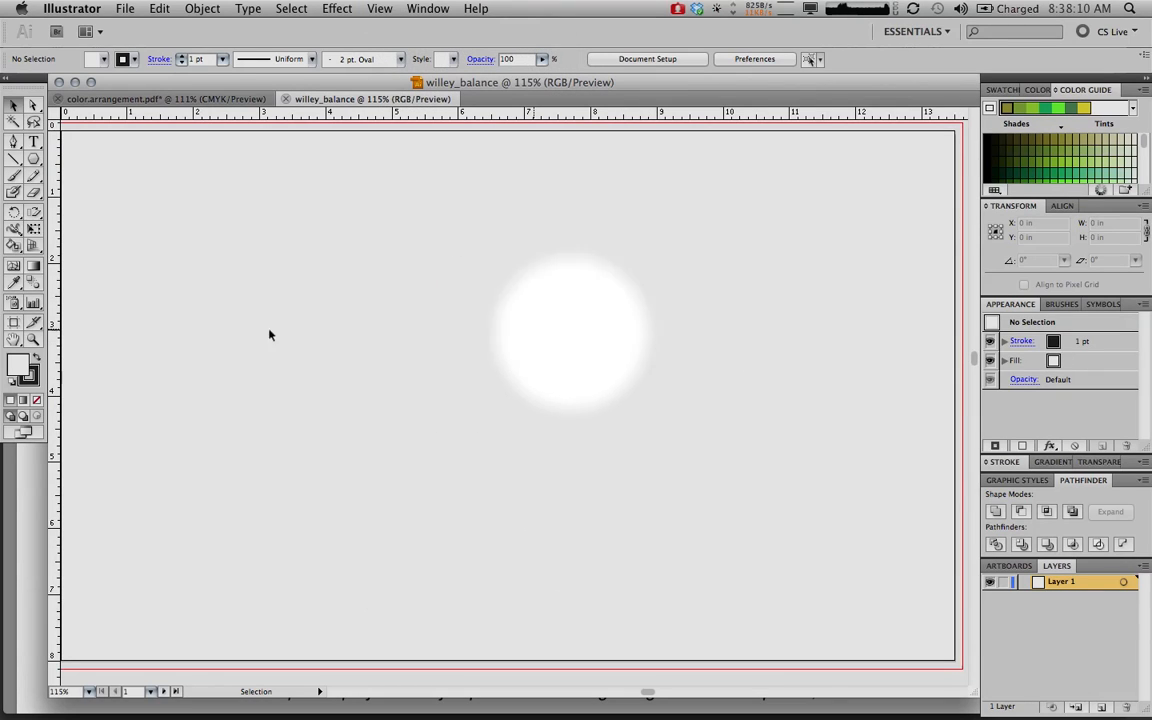
left_click_drag(54, 372, 508, 407)
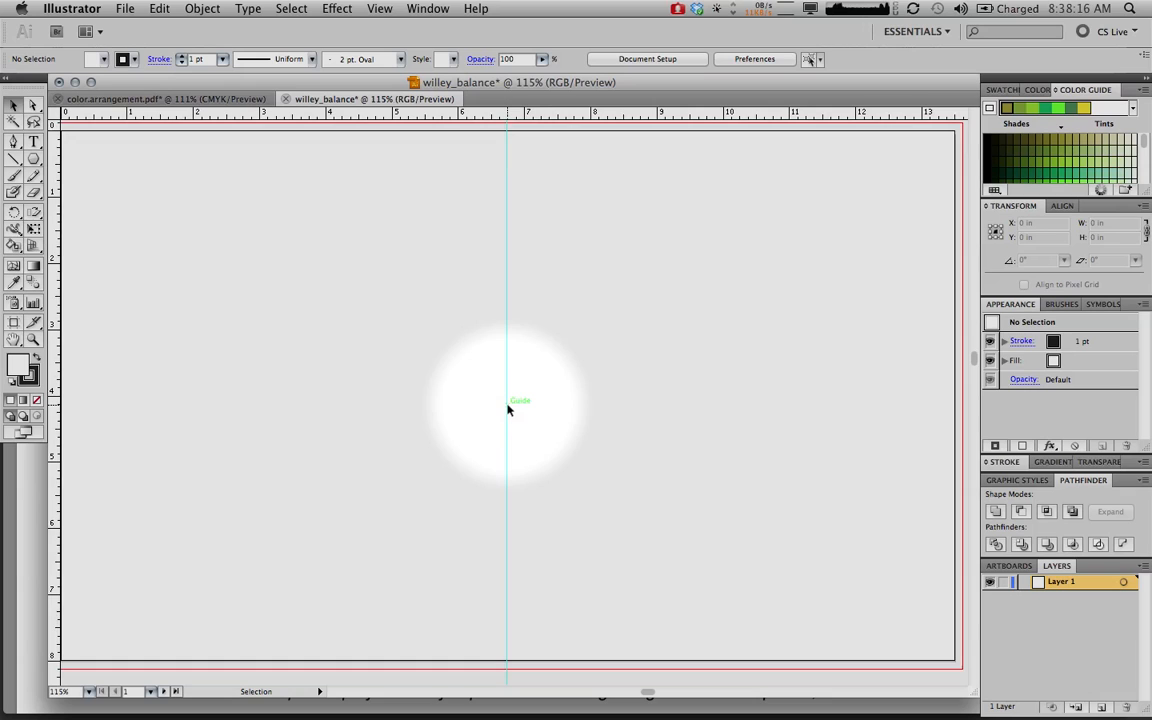
Step: Examine how the vertical guide runs through the artboards below, and return to the first artboard
scroll(508, 408, "down", 2)
scroll(508, 408, "down", 15)
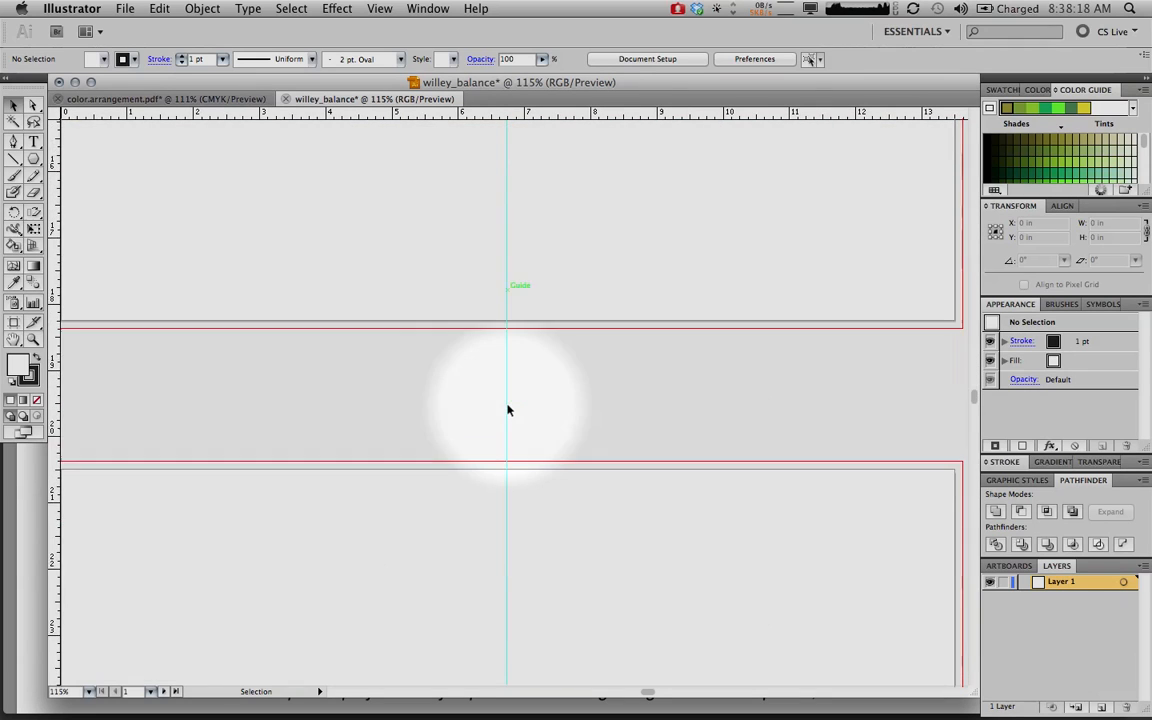
scroll(508, 408, "down", 15)
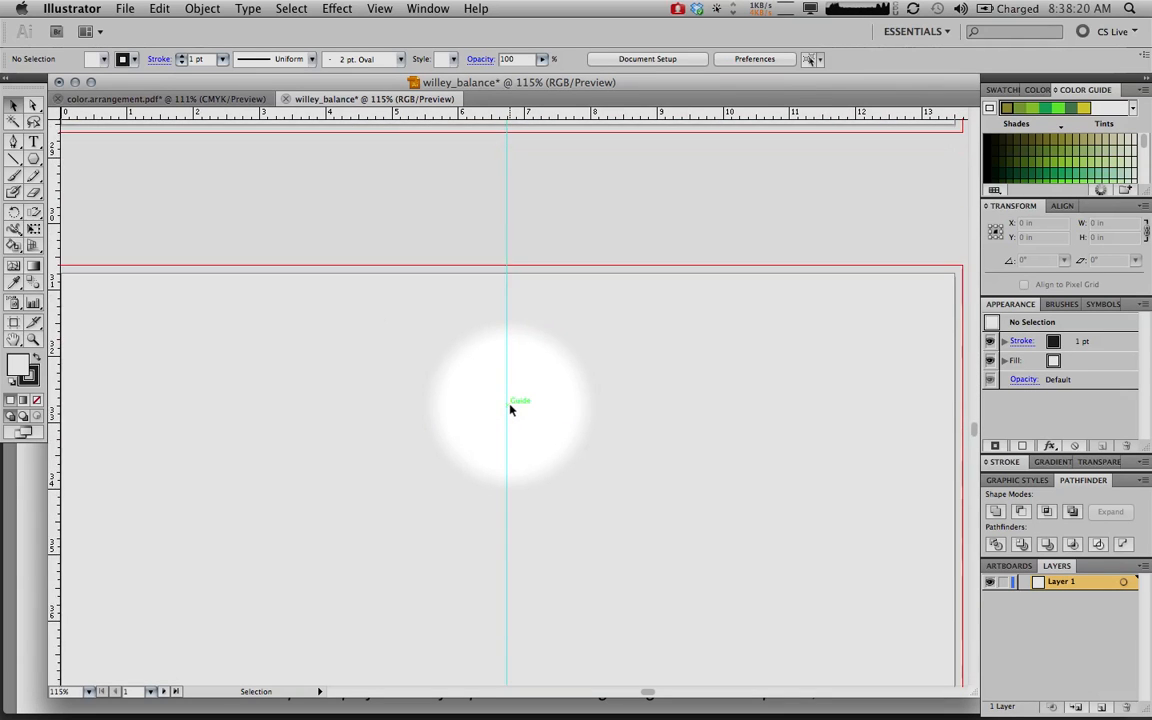
scroll(510, 410, "left", 4)
scroll(510, 410, "right", 4)
scroll(510, 410, "up", 12)
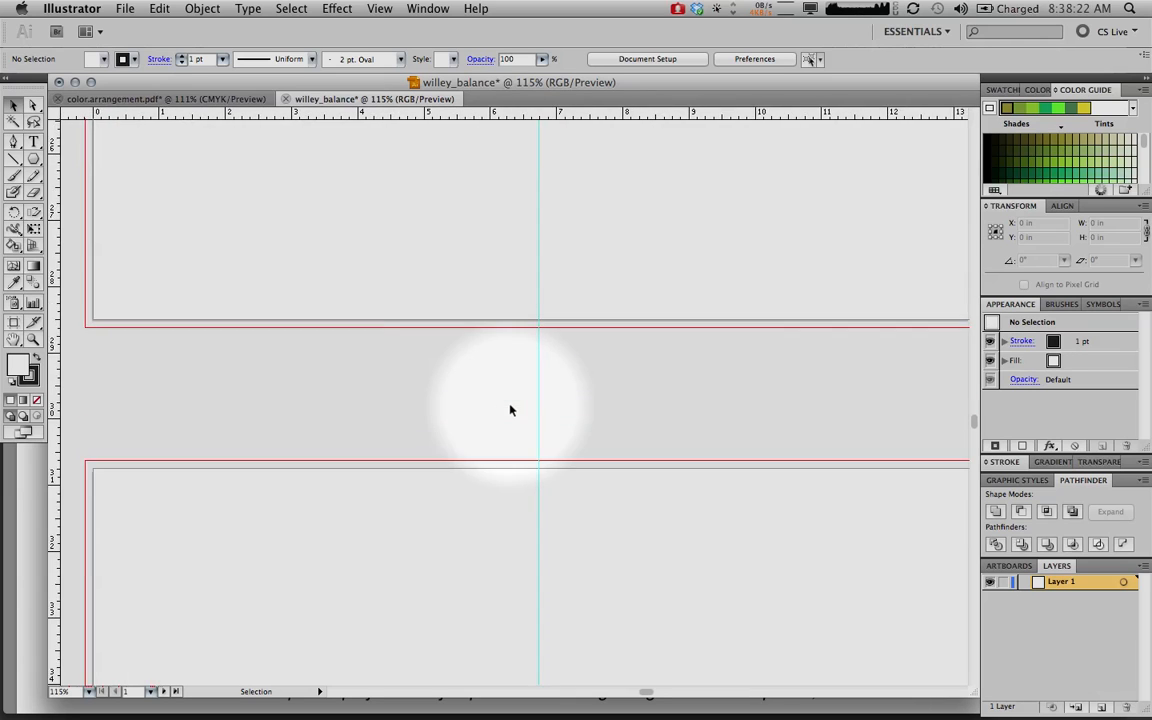
scroll(510, 408, "up", 15)
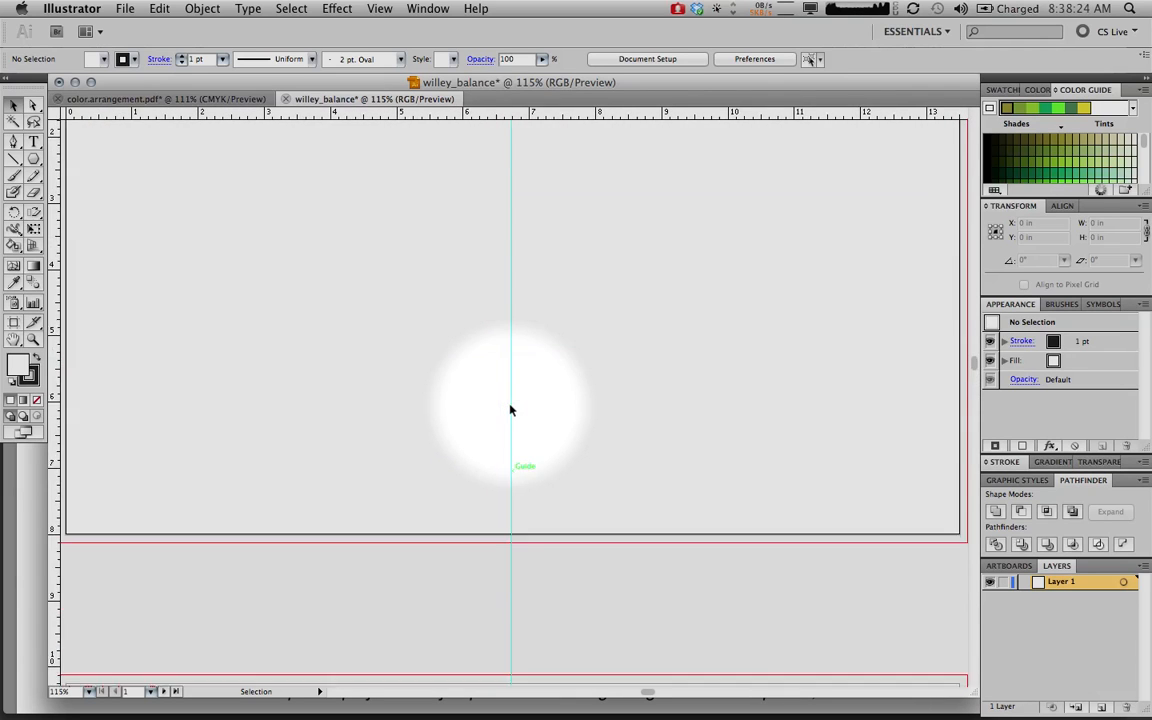
scroll(510, 408, "up", 12)
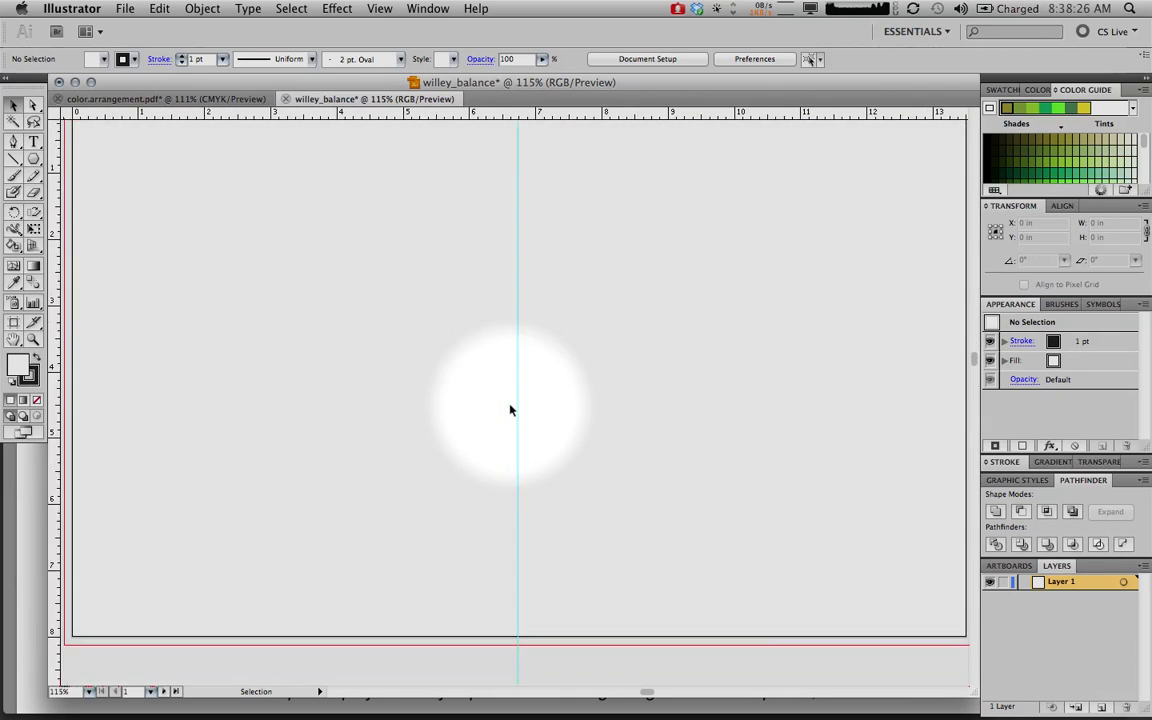
key("super")
key("super+0")
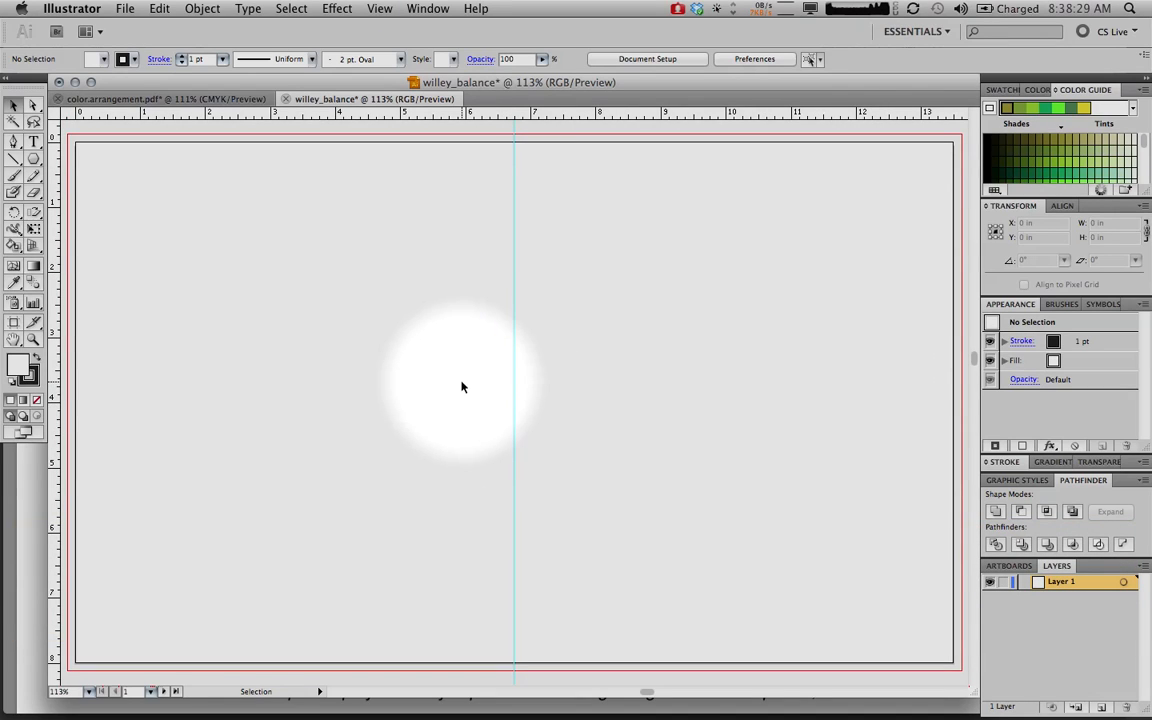
Step: Paste the copied leaves, move them onto the empty canvas left of the first artboard, and ungroup and deselect them
key("super+minus")
key("super+minus")
key("super+minus")
key("super+minus")
scroll(462, 387, "down", 3)
key("super+v")
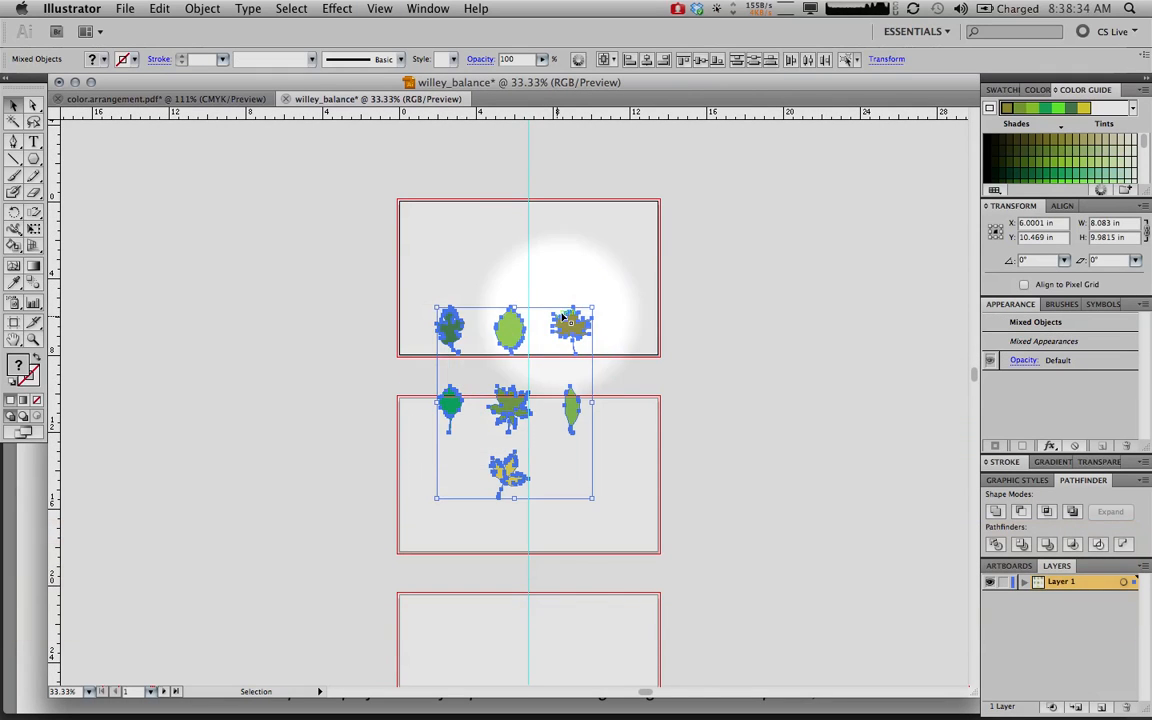
left_click_drag(513, 332, 288, 224)
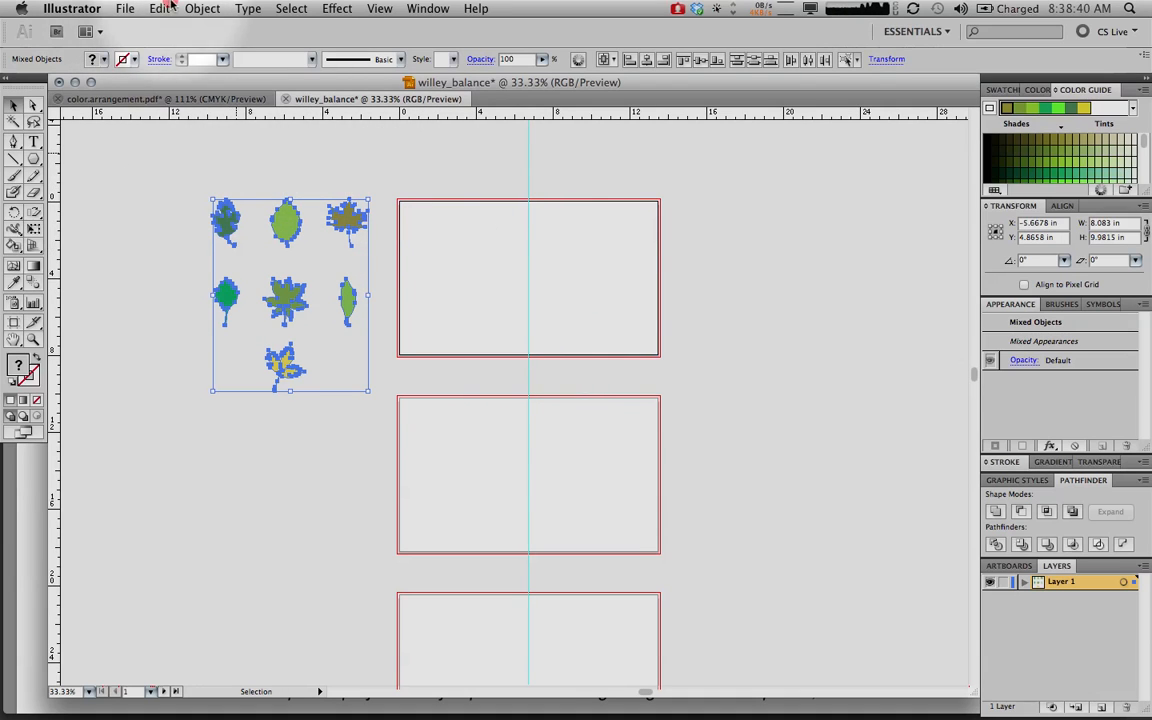
left_click(202, 8)
left_click(217, 83)
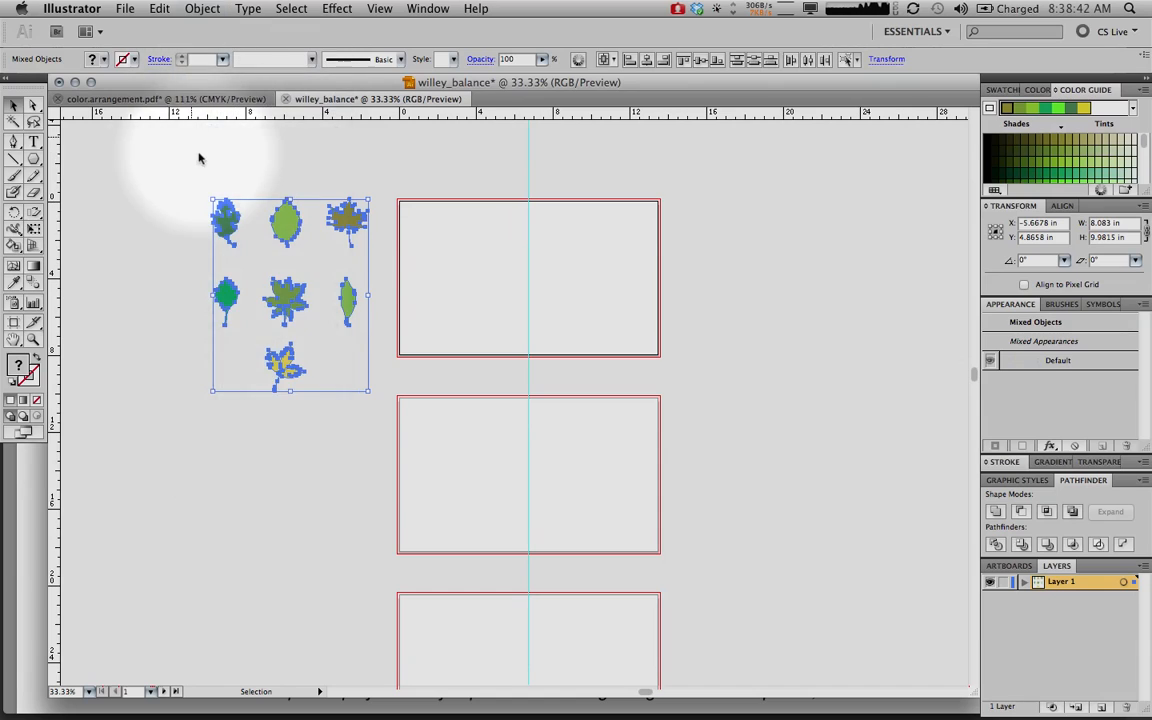
left_click(197, 154)
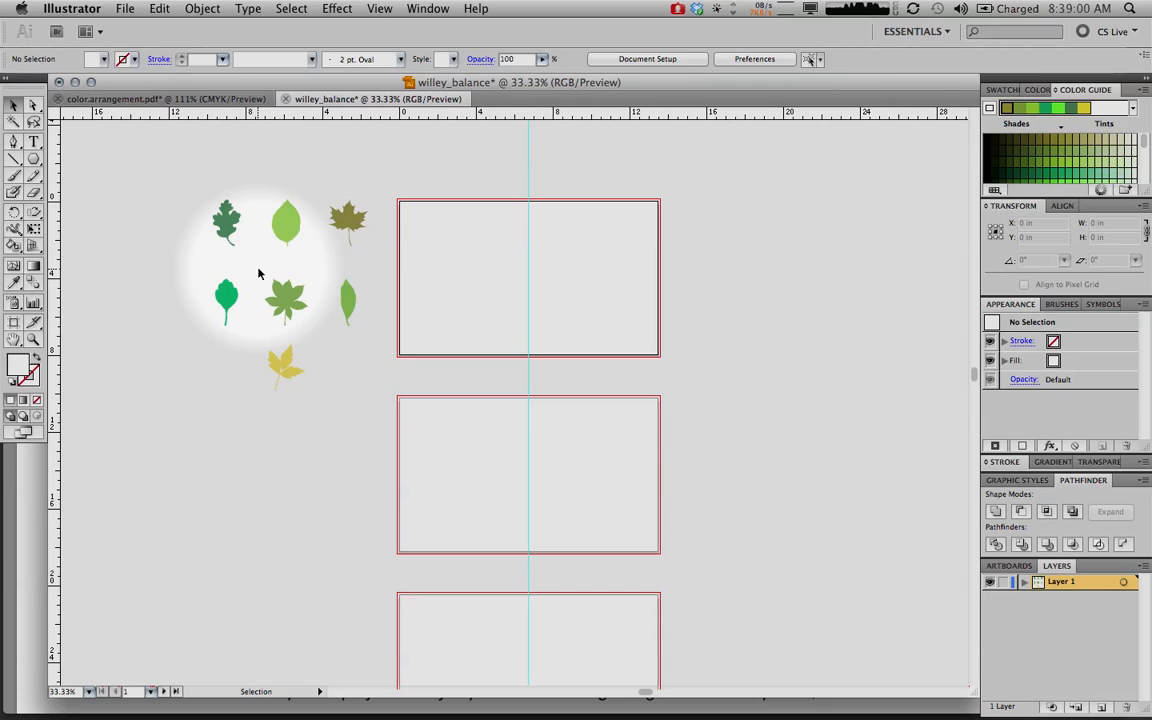
Step: Move the light green oval leaf and the olive maple leaf into the upper-left area of the first artboard
left_click(287, 227)
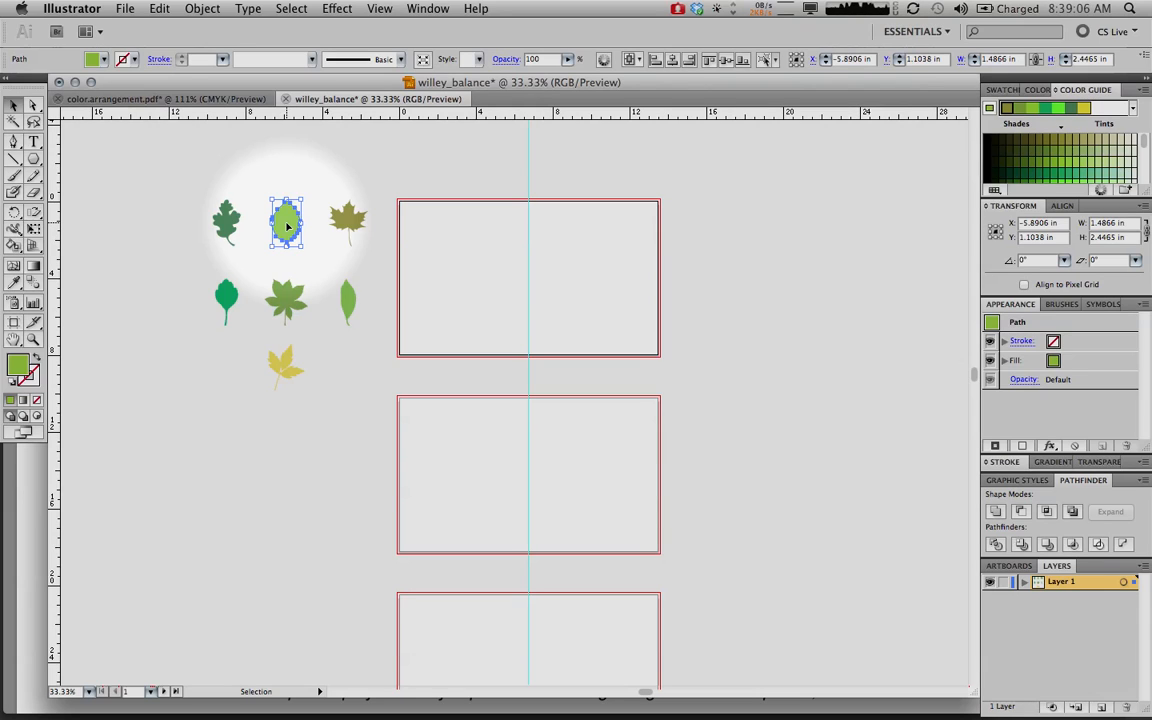
left_click_drag(287, 227, 422, 243)
left_click_drag(360, 222, 475, 244)
Step: Rotate the oval leaf so its tip points right, and enlarge it to about 6.97 × 4.27 in across the artboard's upper-left corner
key("super+space")
left_click_drag(231, 153, 540, 368)
scroll(540, 370, "down", 3)
scroll(540, 370, "right", 3)
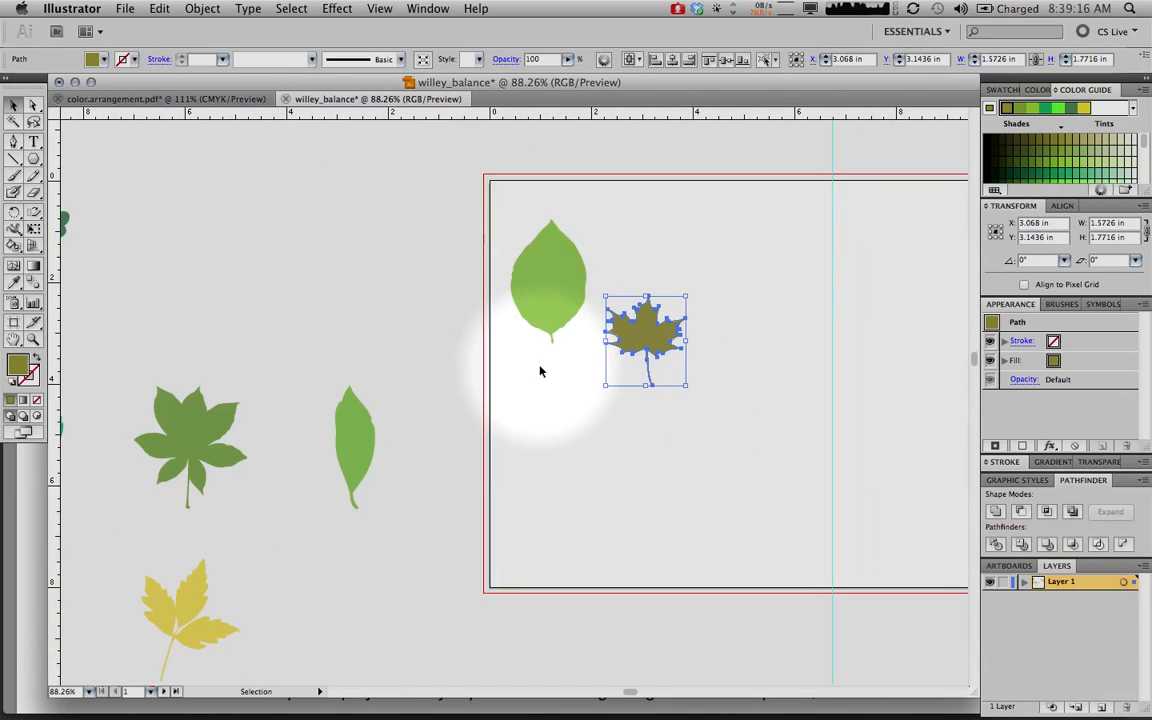
left_click(565, 255)
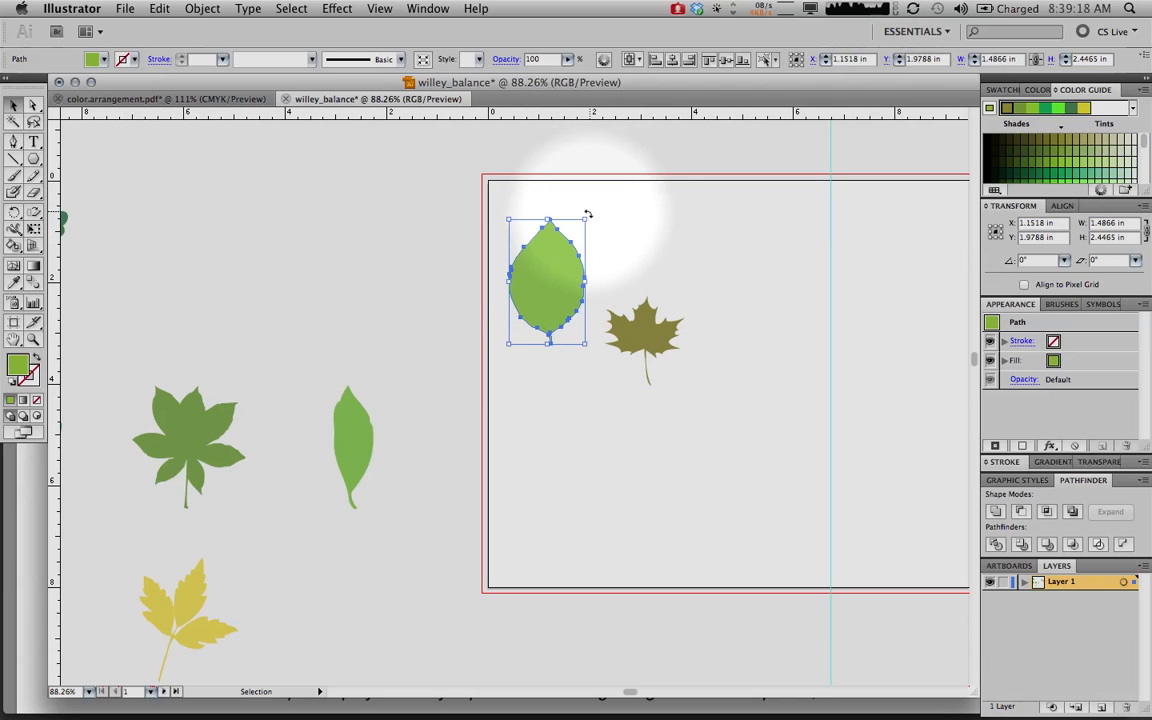
left_click_drag(588, 214, 626, 330)
left_click_drag(546, 262, 510, 195)
key("shift")
left_click_drag(578, 241, 836, 411)
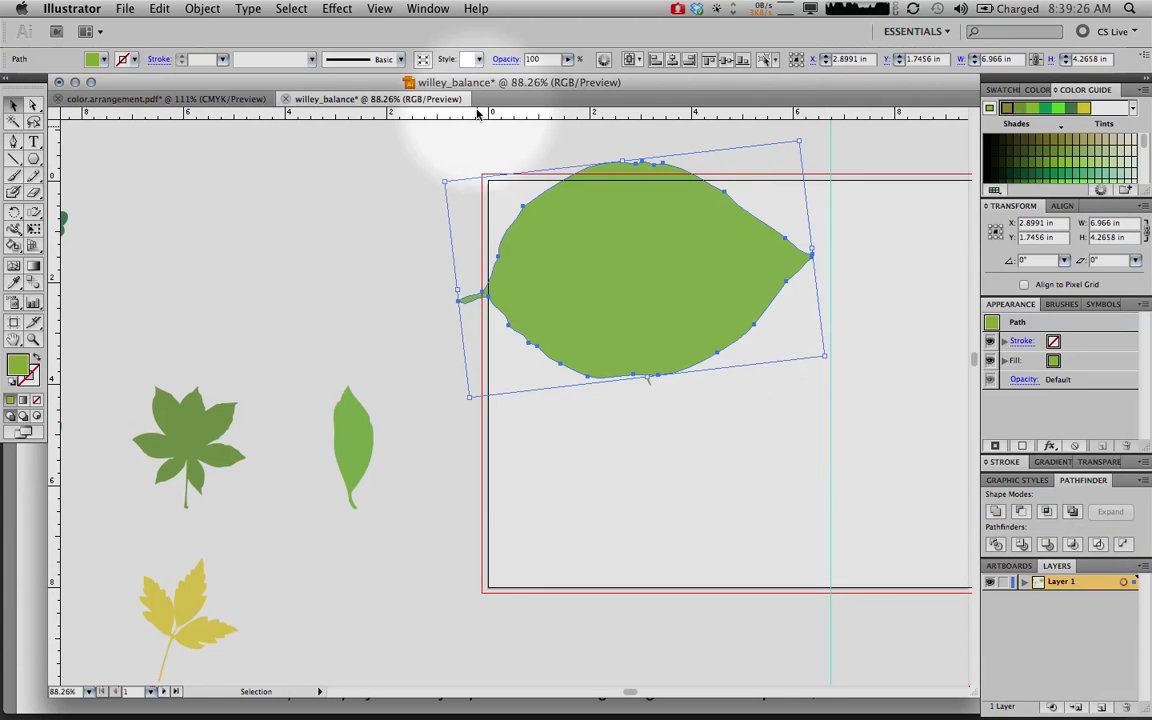
Step: Send the enlarged oval leaf behind the olive maple leaf
left_click(201, 8)
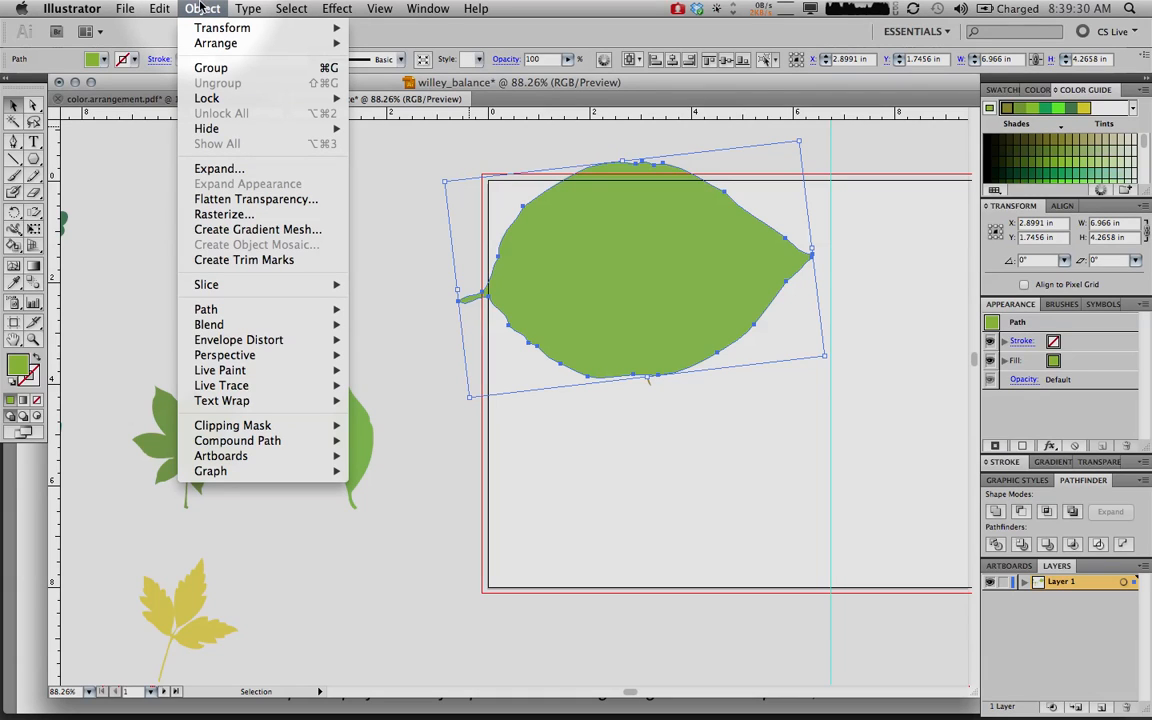
mouse_move(199, 44)
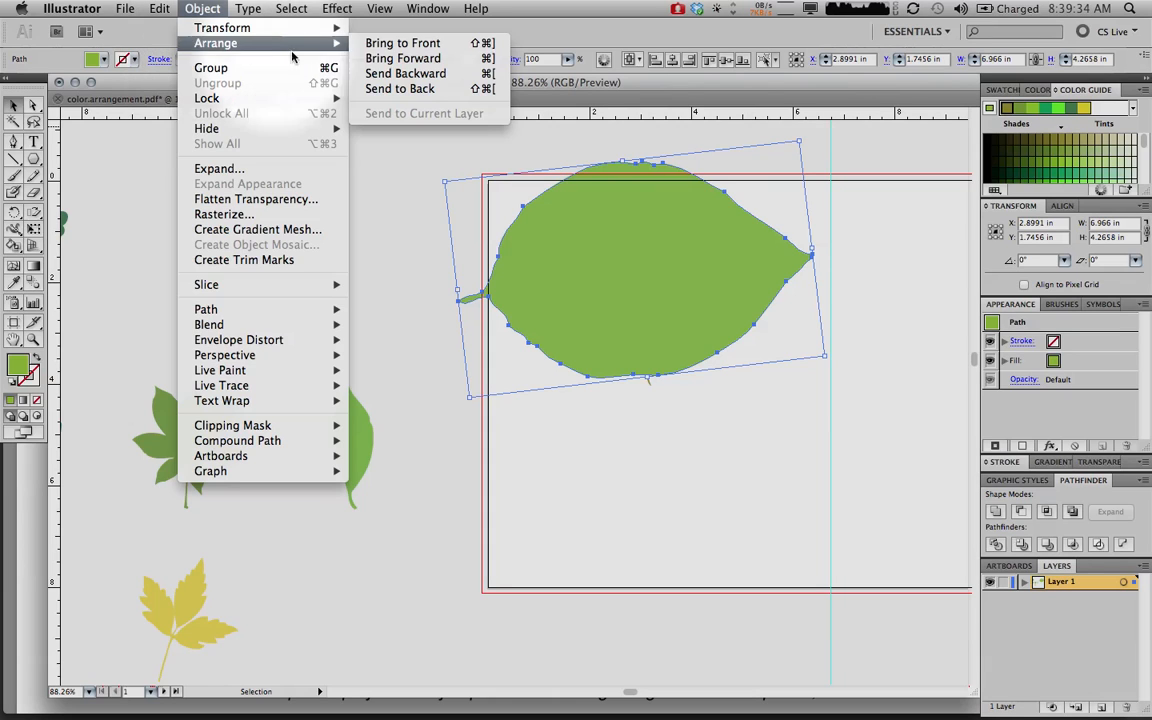
mouse_move(286, 34)
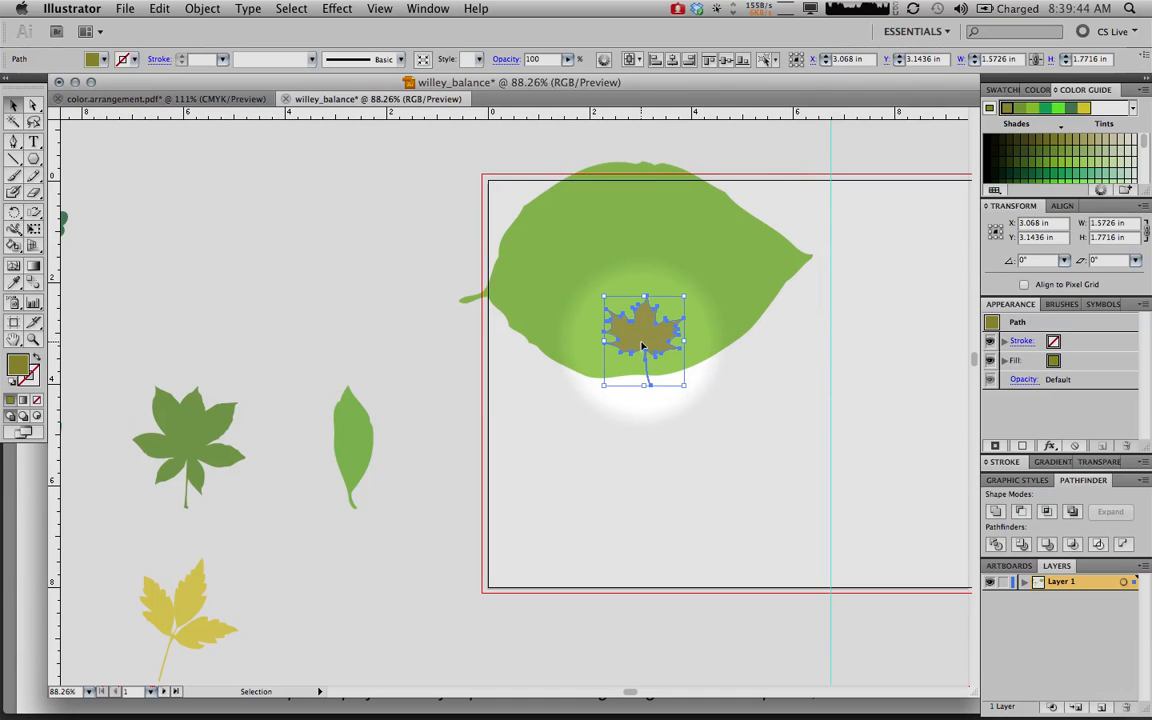
Step: Enlarge the maple leaf to about 4.65 × 5.23 in and place it below the oval leaf, just left of the guide, at about X 4.37 in, Y 6.81 in
key("alt+shift")
left_click_drag(685, 385, 771, 475)
scroll(674, 380, "down", 3)
left_click_drag(635, 248, 754, 432)
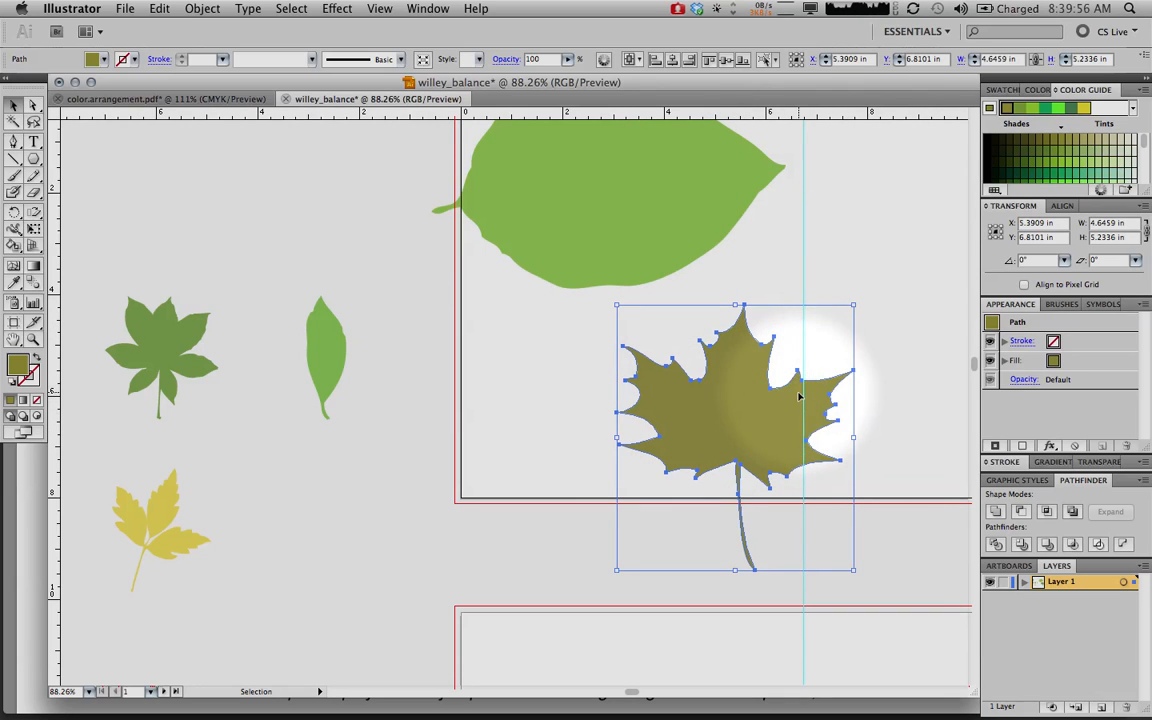
left_click(701, 404)
left_click_drag(701, 404, 673, 405)
key("shift+Left")
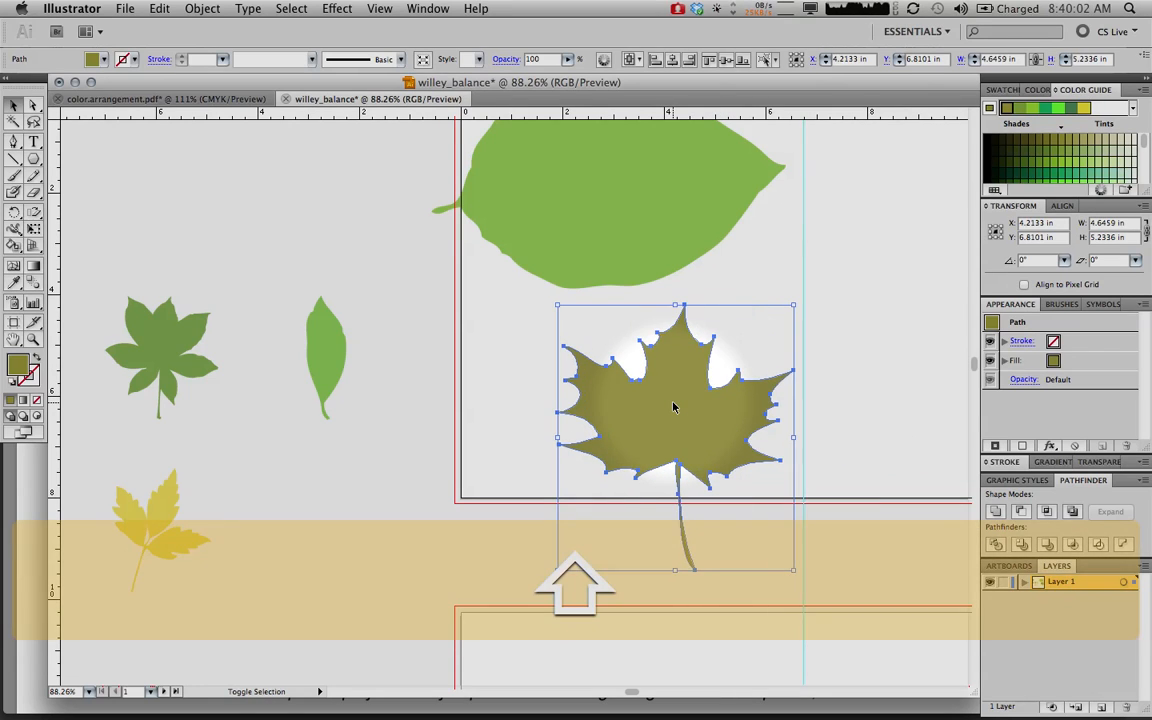
key("shift+Right")
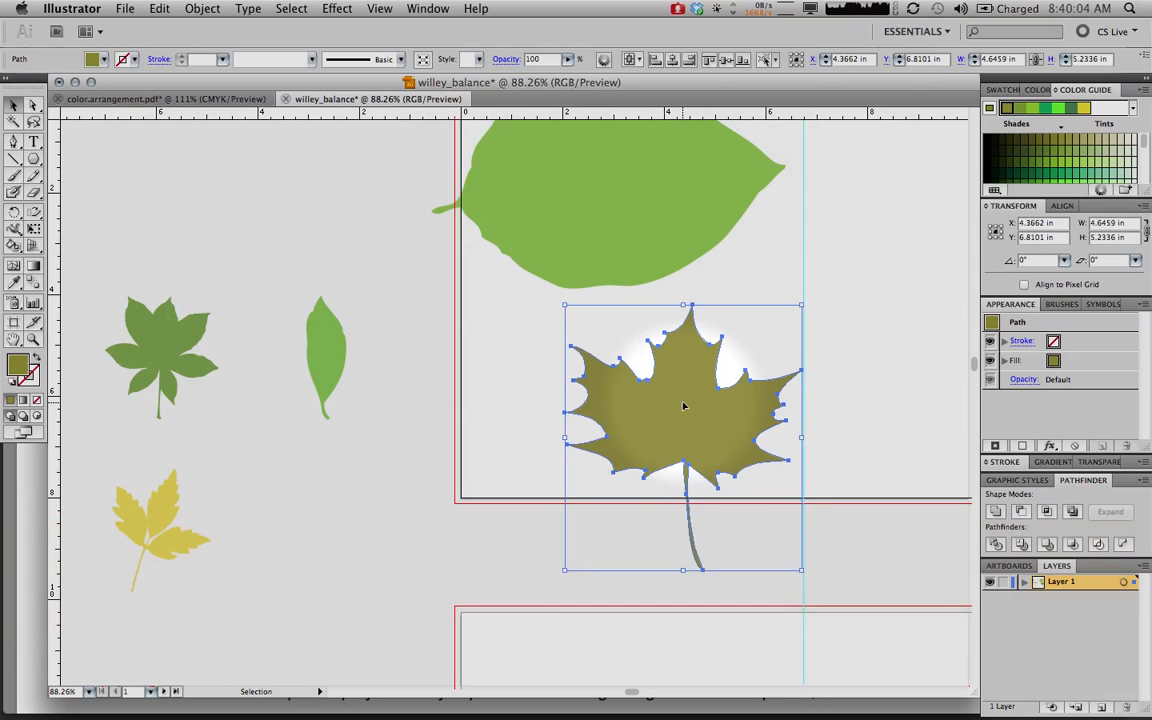
Step: Rotate the narrow green leaf to a slight upward slant and place it across the first artboard's lower-left edge
left_click(322, 330)
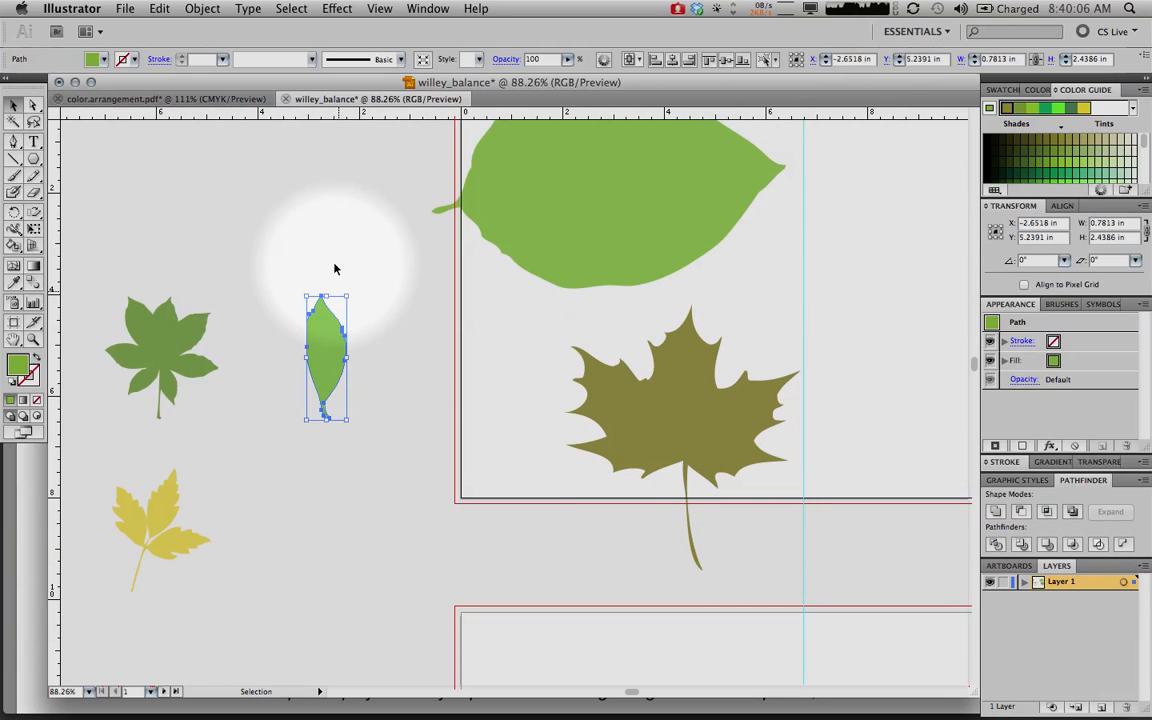
left_click_drag(352, 290, 476, 472)
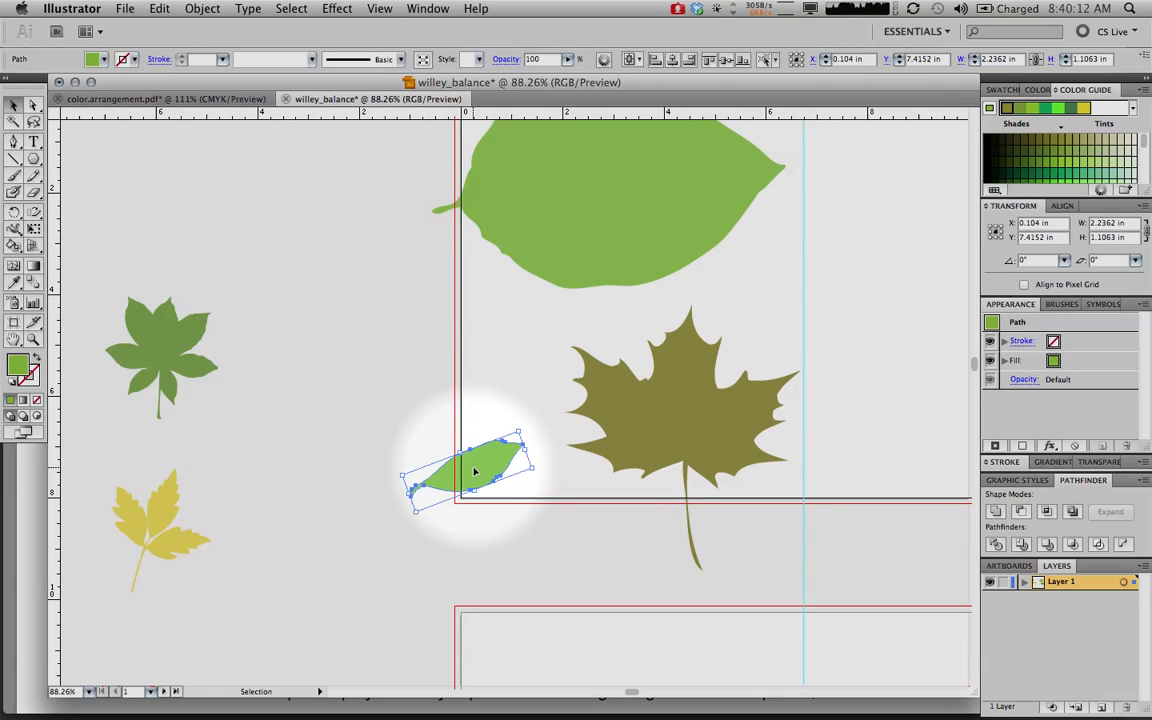
Step: Place the green palmate leaf over the oval leaf's upper-right side at the artboard's top edge, rotated with its stem pointing left
left_click_drag(200, 352, 544, 333)
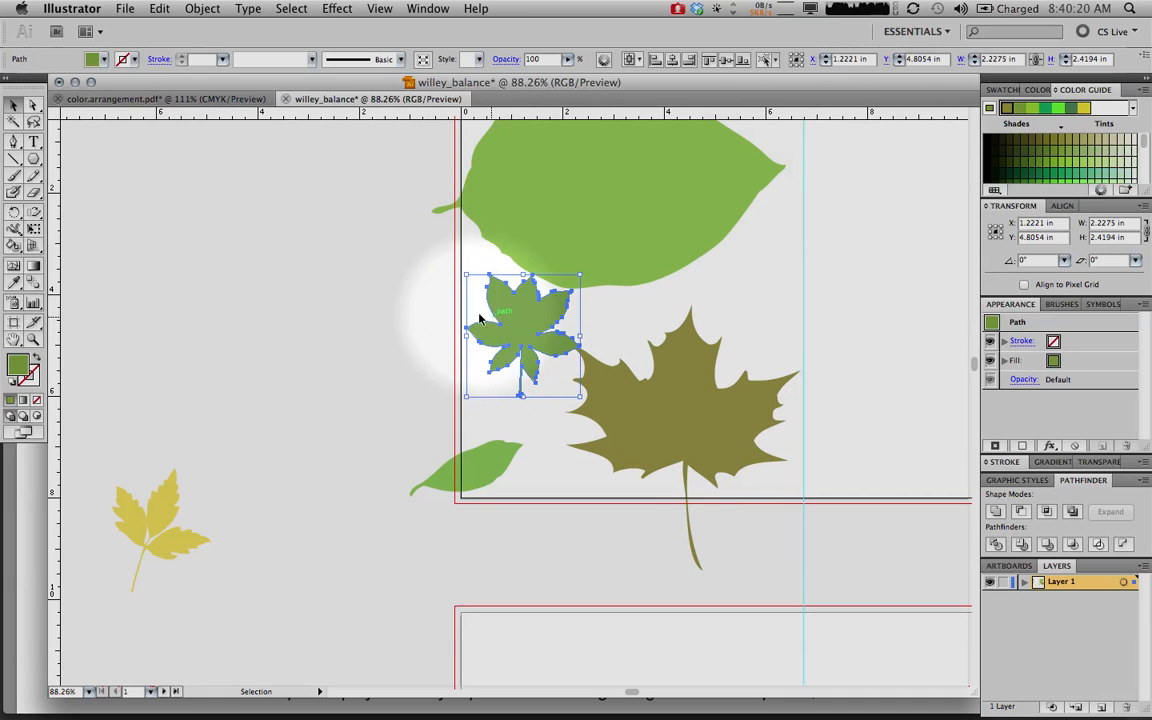
left_click(441, 307)
left_click(515, 320)
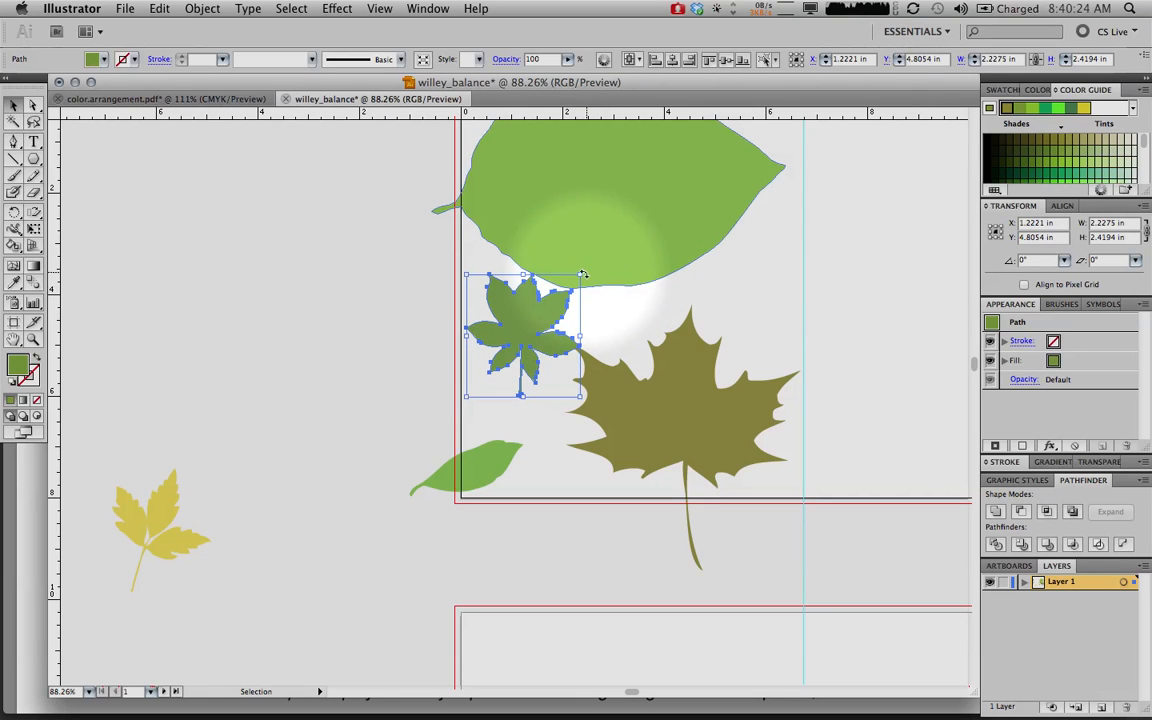
left_click_drag(580, 271, 600, 430)
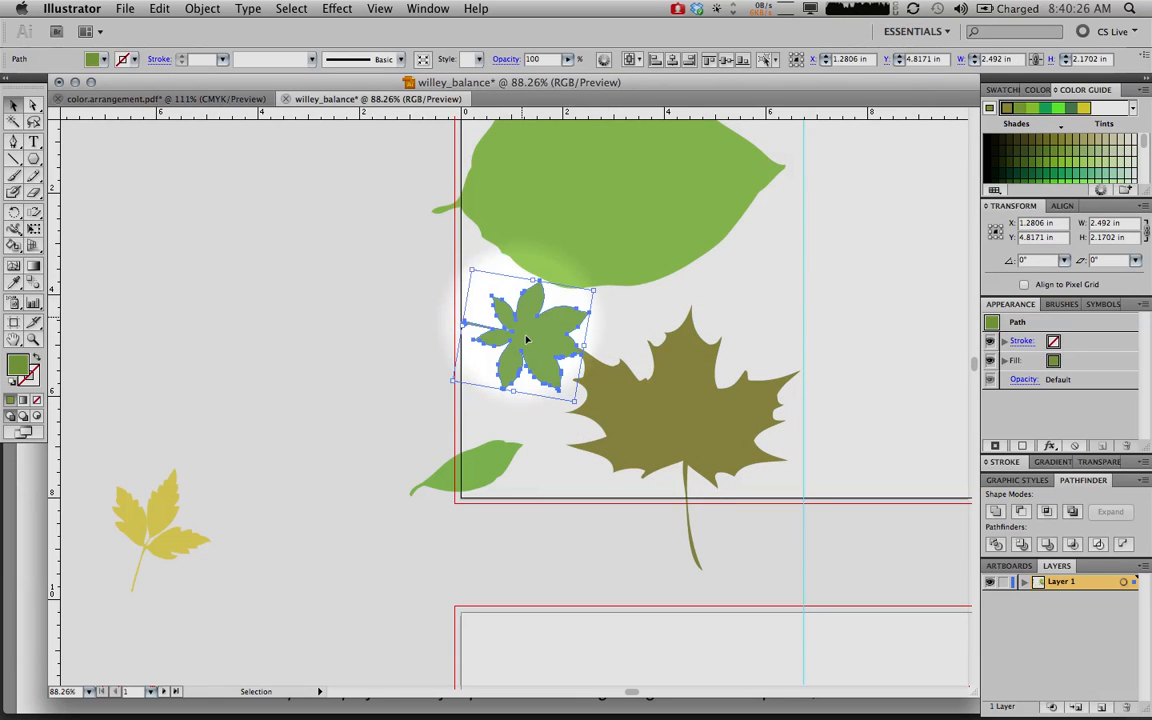
scroll(529, 342, "up", 3)
scroll(529, 342, "right", 2)
left_click_drag(500, 431, 655, 242)
Step: Move the yellow leaf onto the artboard's left side, enlarge it to about 3.84 × 4.83 in, and rotate it so its stem points left
scroll(224, 571, "down", 3)
scroll(224, 571, "left", 1)
left_click(117, 541)
left_click_drag(117, 541, 472, 340)
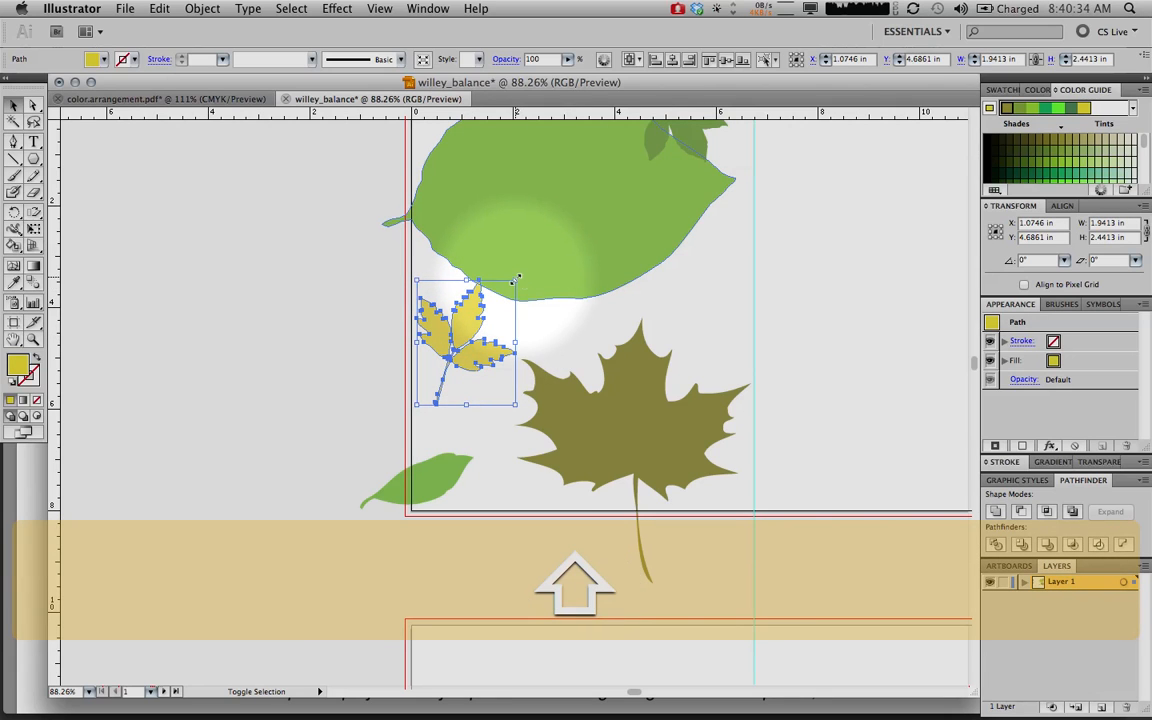
left_click_drag(512, 278, 828, 159)
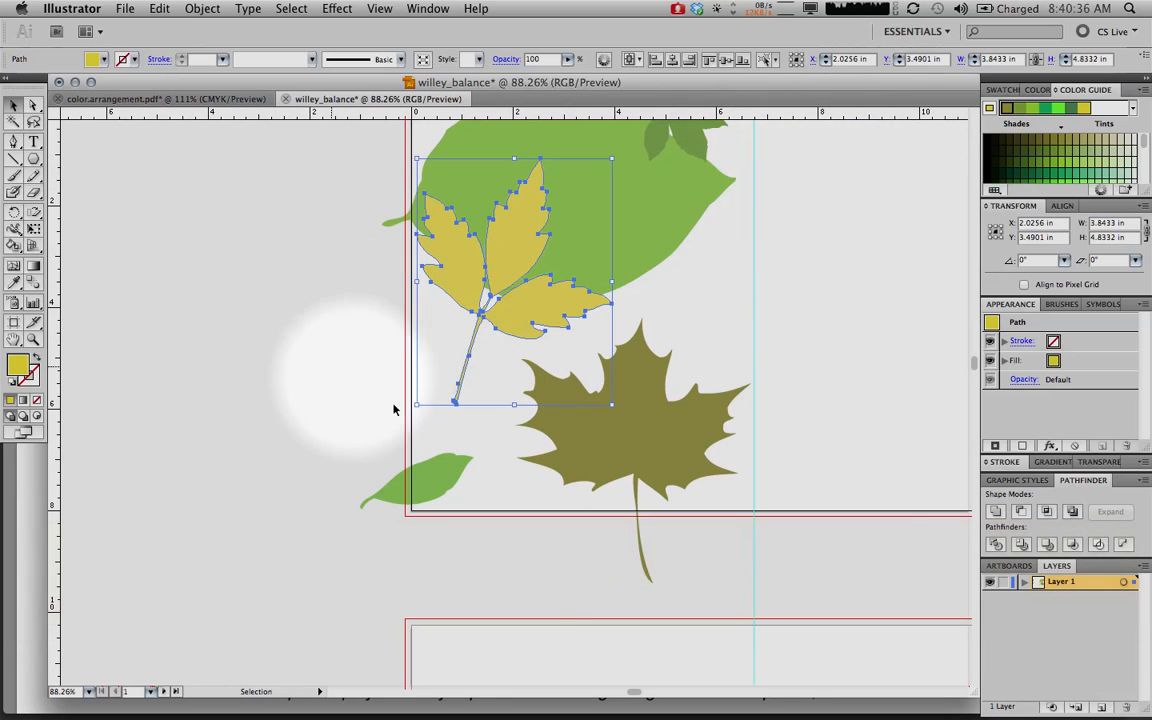
left_click_drag(390, 402, 290, 193)
Step: Shift the yellow leaf left and up so its stem crosses the artboard's left edge, at about X 1.13 in, Y 3.67 in, and deselect it
scroll(290, 193, "left", 10)
scroll(290, 193, "up", 2)
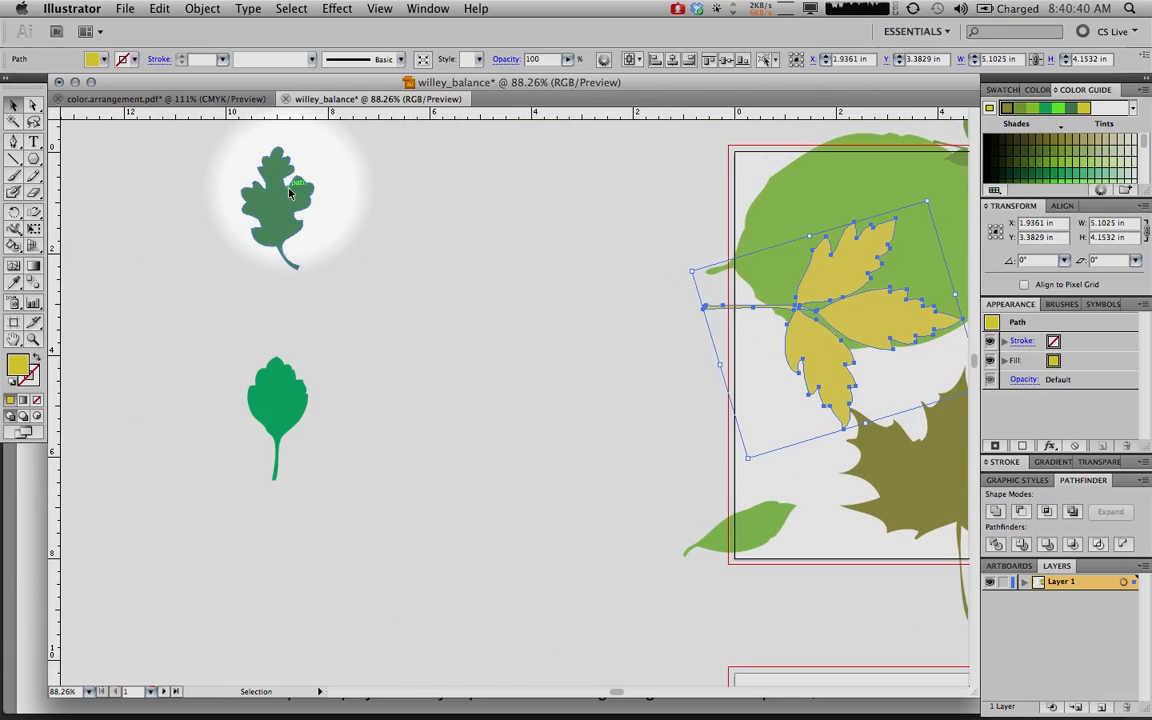
scroll(290, 193, "right", 5)
scroll(290, 193, "up", 3)
left_click_drag(710, 400, 672, 420)
left_click(507, 430)
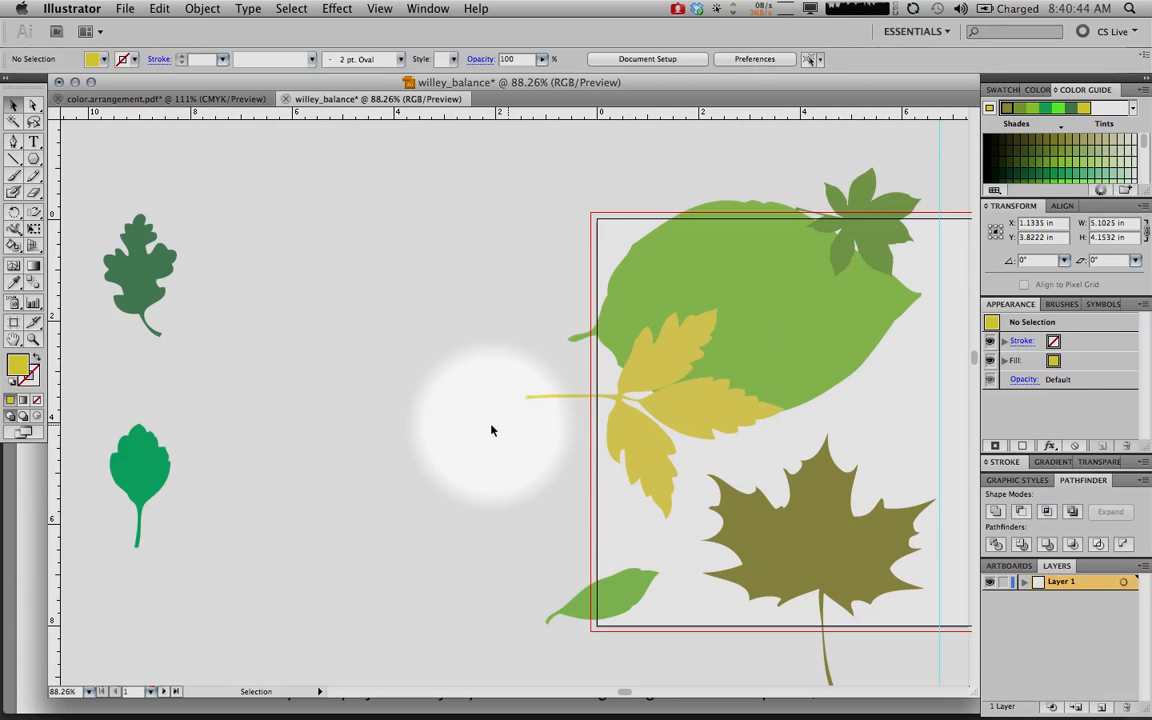
left_click(690, 412)
key("shift")
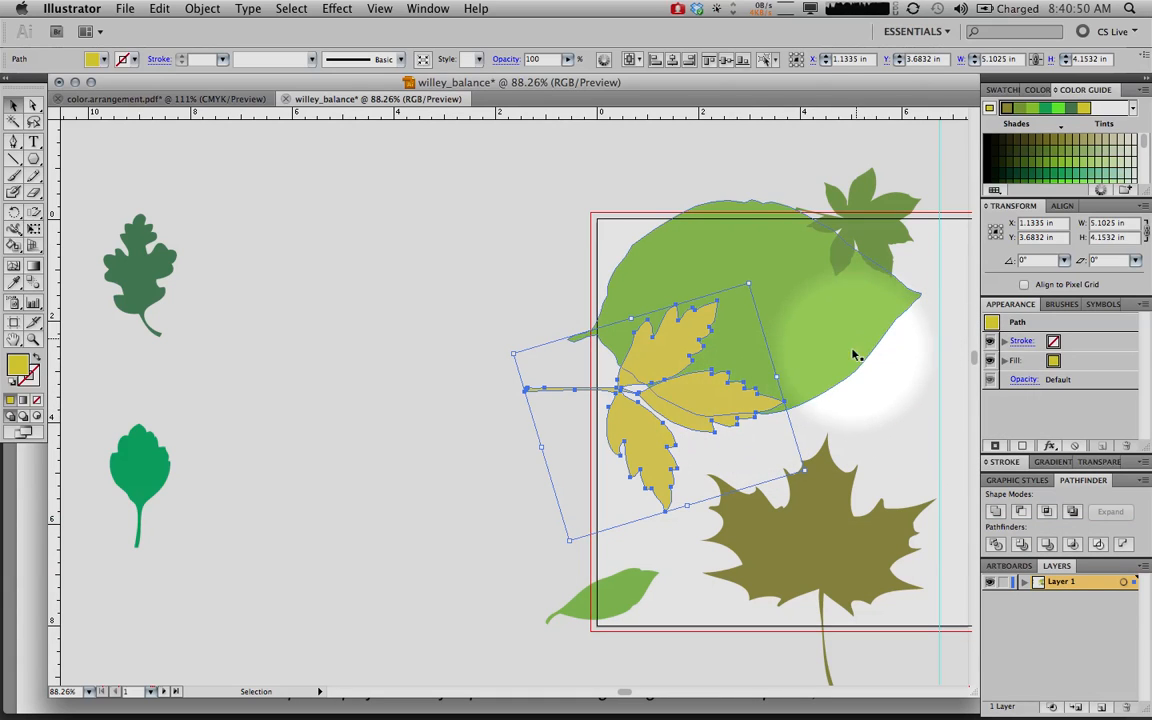
left_click(159, 380)
scroll(144, 330, "right", 3)
scroll(144, 330, "down", 2)
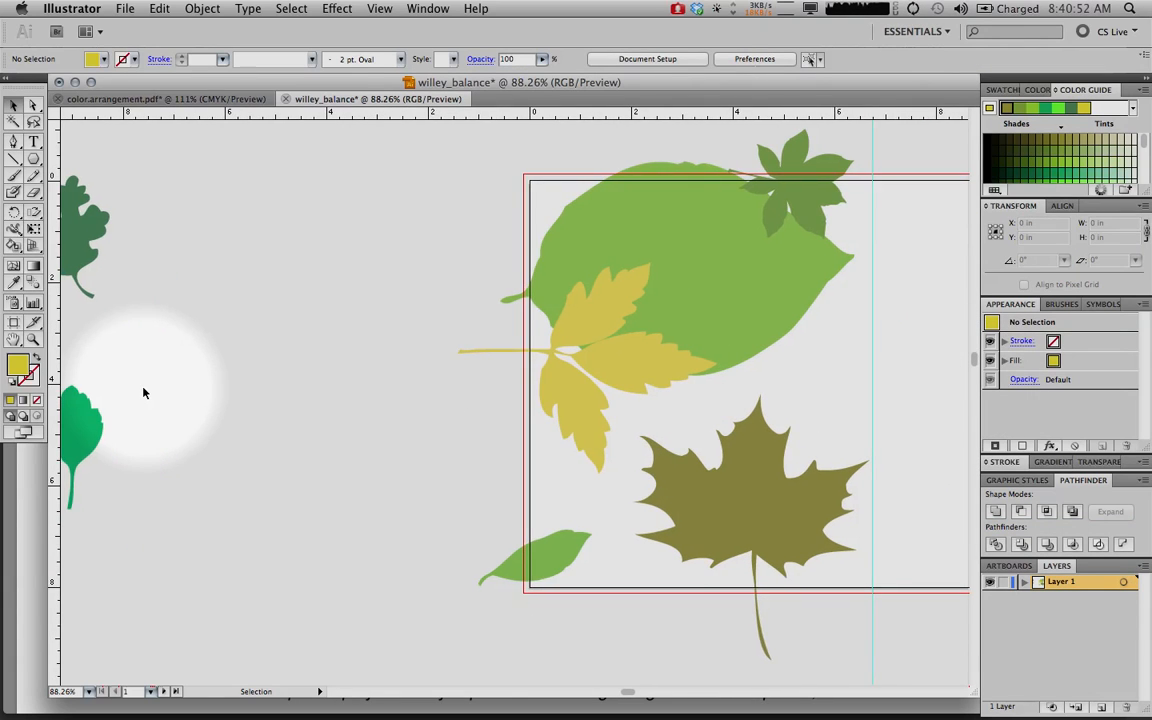
Step: Move the emerald leaf between the oval and maple leaves, rotate it with its stem pointing up, and send it to the back
scroll(143, 393, "left", 1)
left_click_drag(85, 411, 834, 402)
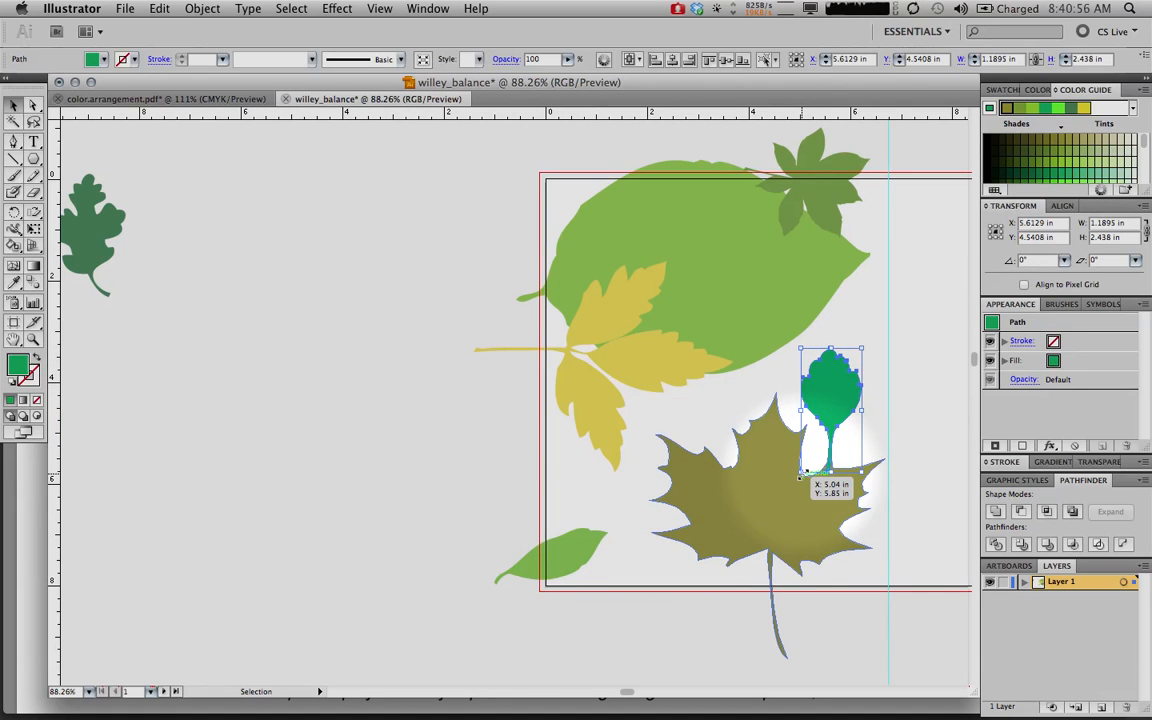
left_click_drag(797, 479, 786, 184)
left_click_drag(818, 406, 792, 377)
key("shift+super")
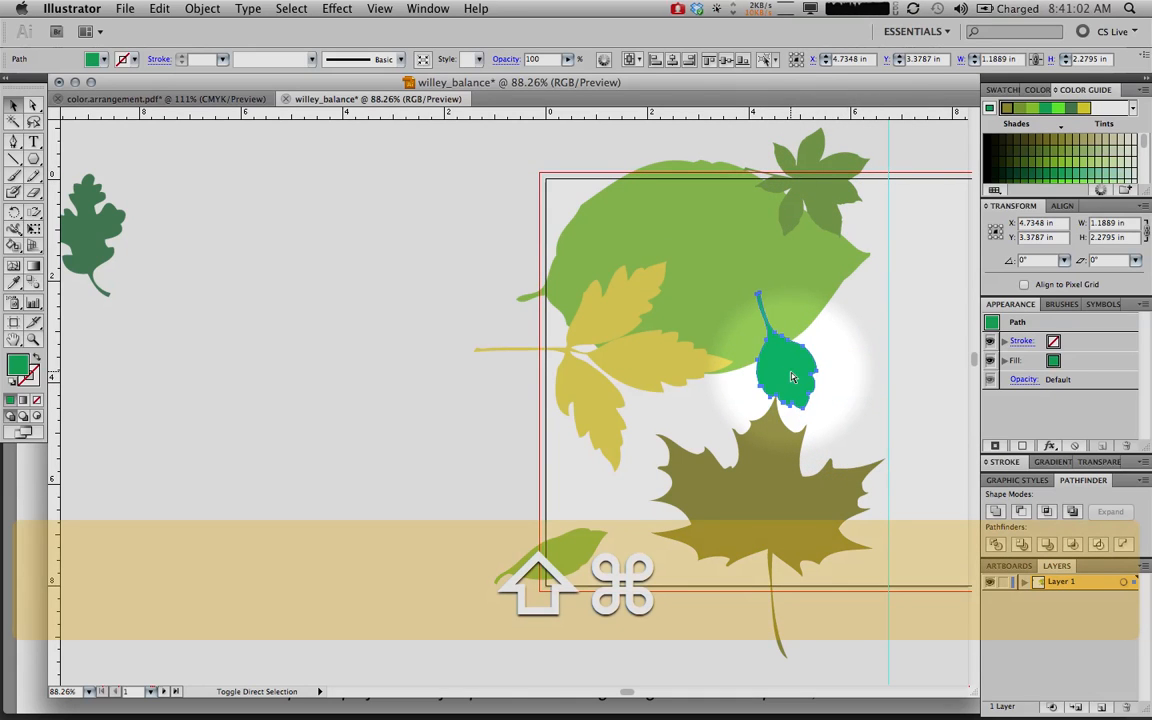
key("shift+super+bracketleft")
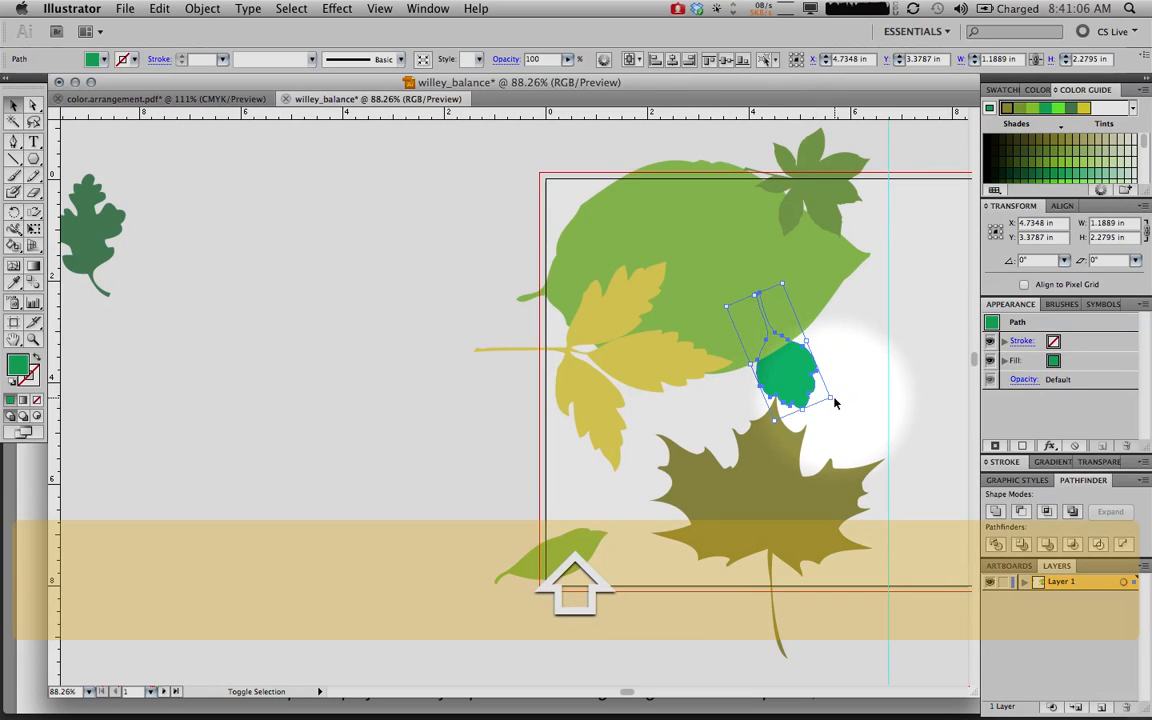
Step: Enlarge the emerald leaf to about 2.42 × 4.63 in and tuck it behind the oval leaf's lower-right edge
left_click_drag(830, 398, 958, 463)
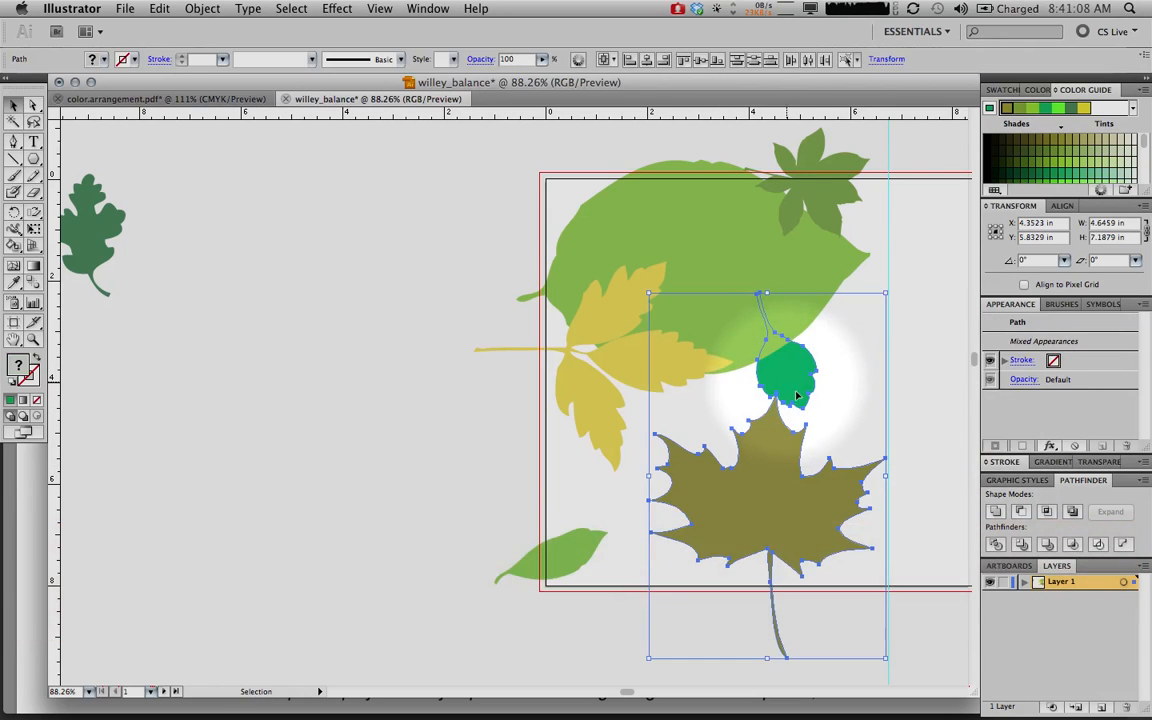
left_click(925, 383)
left_click(825, 383, "shift")
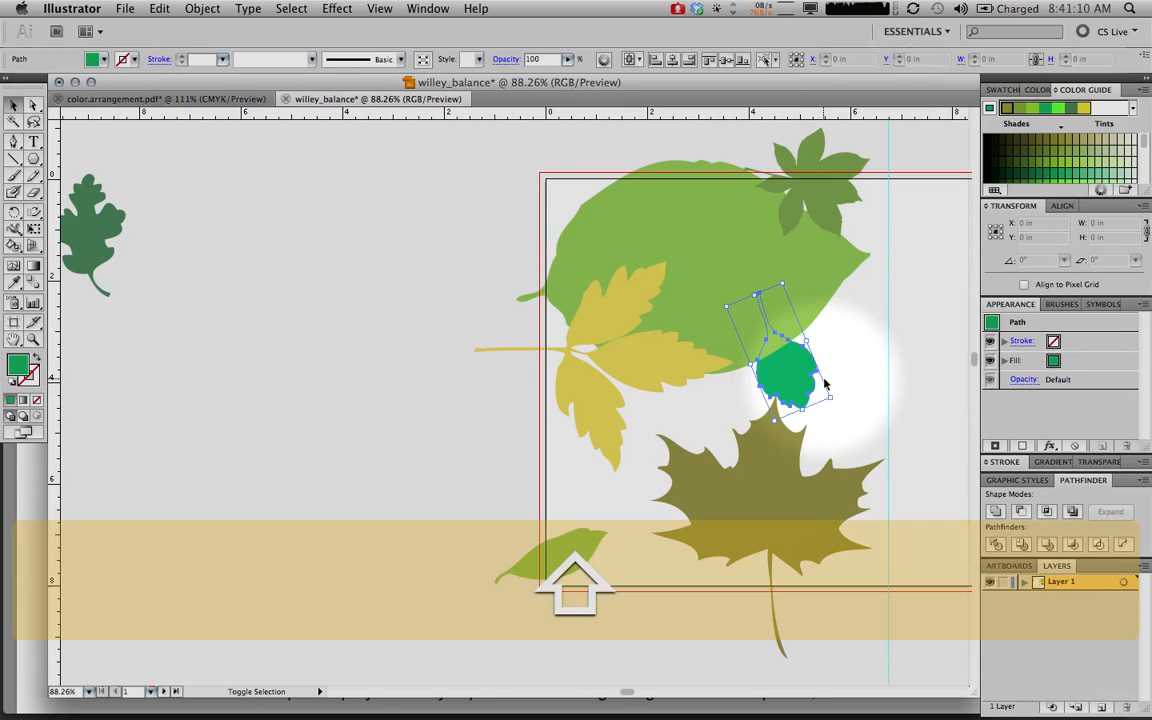
left_click_drag(831, 398, 886, 488)
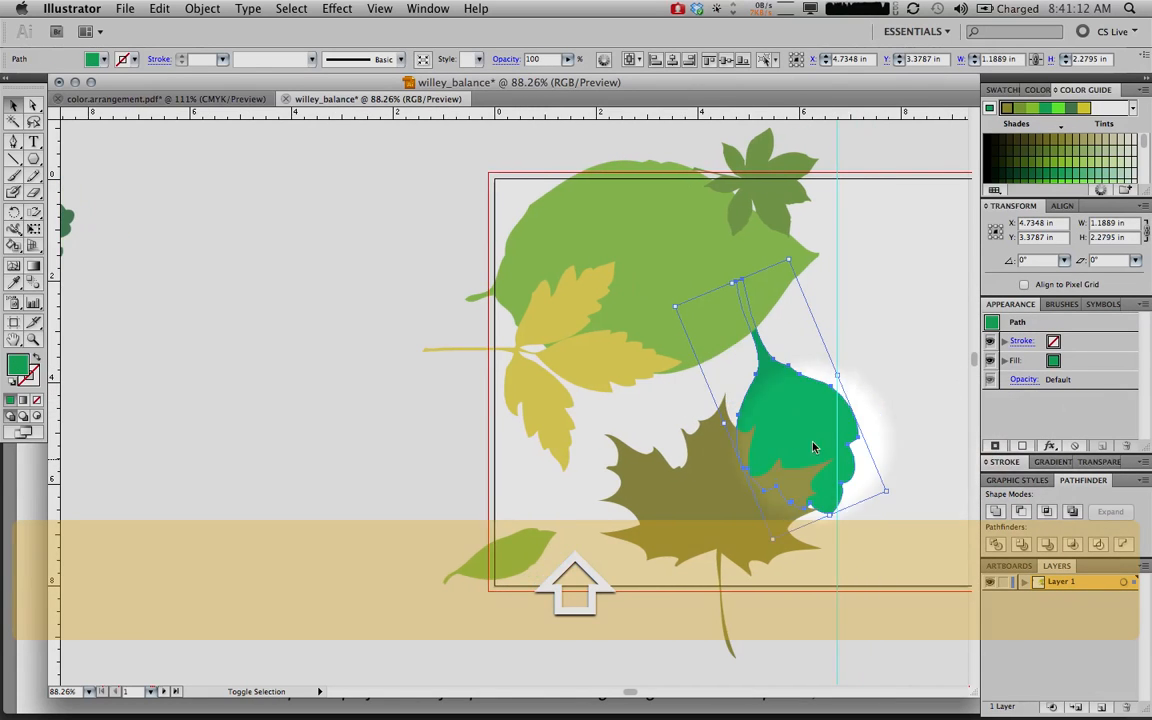
left_click_drag(759, 414, 688, 290)
left_click_drag(764, 366, 788, 366)
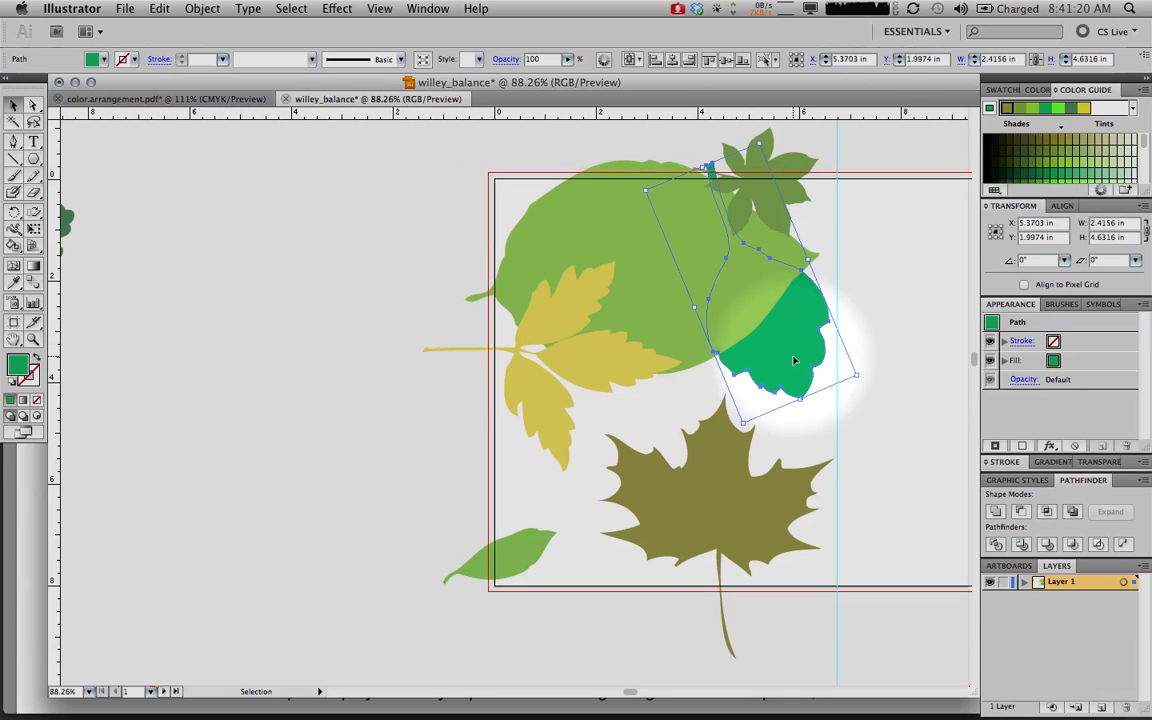
Step: Move the dark green oak leaf into the first artboard's upper-left corner, at about X 0.82 in, Y 1.15 in
scroll(795, 360, "left", 5)
scroll(795, 360, "down", 3)
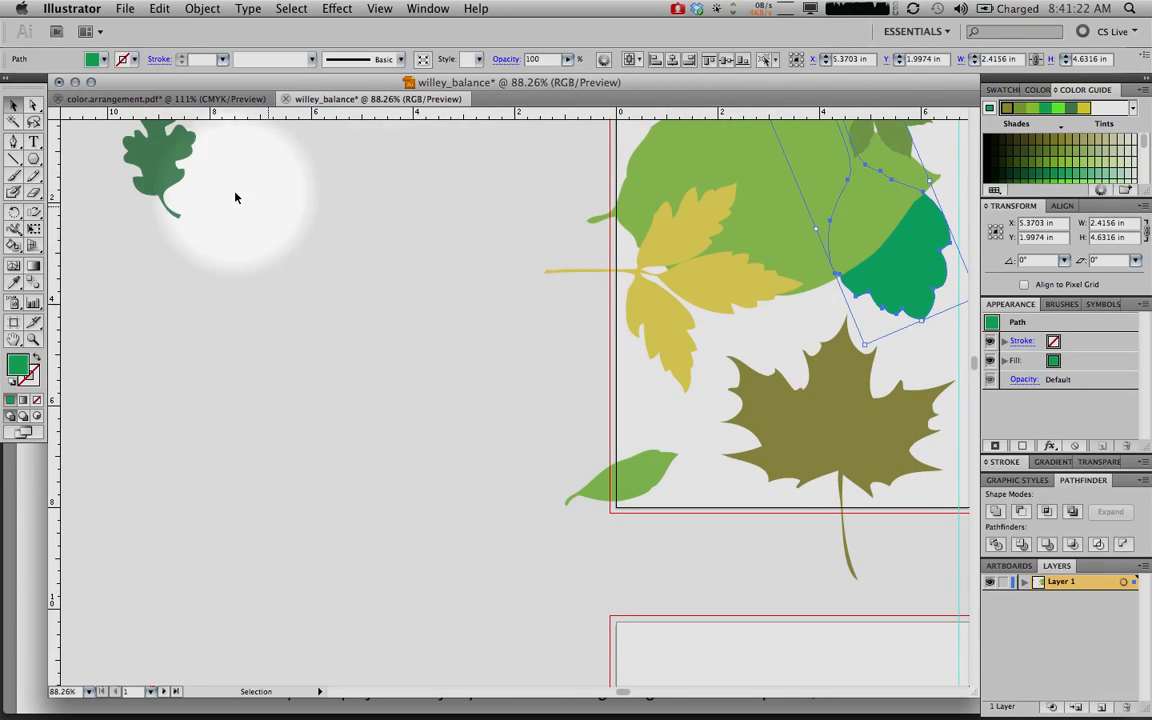
scroll(256, 279, "up", 4)
scroll(256, 279, "right", 2)
left_click_drag(92, 290, 589, 314)
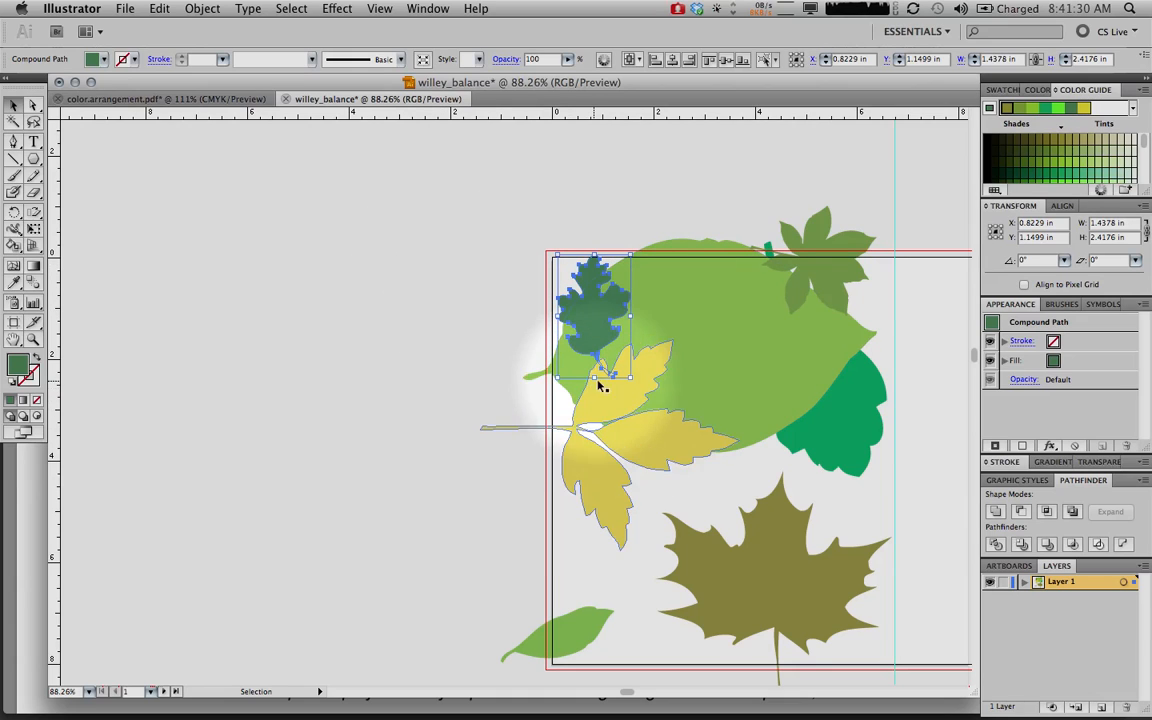
left_click(463, 342)
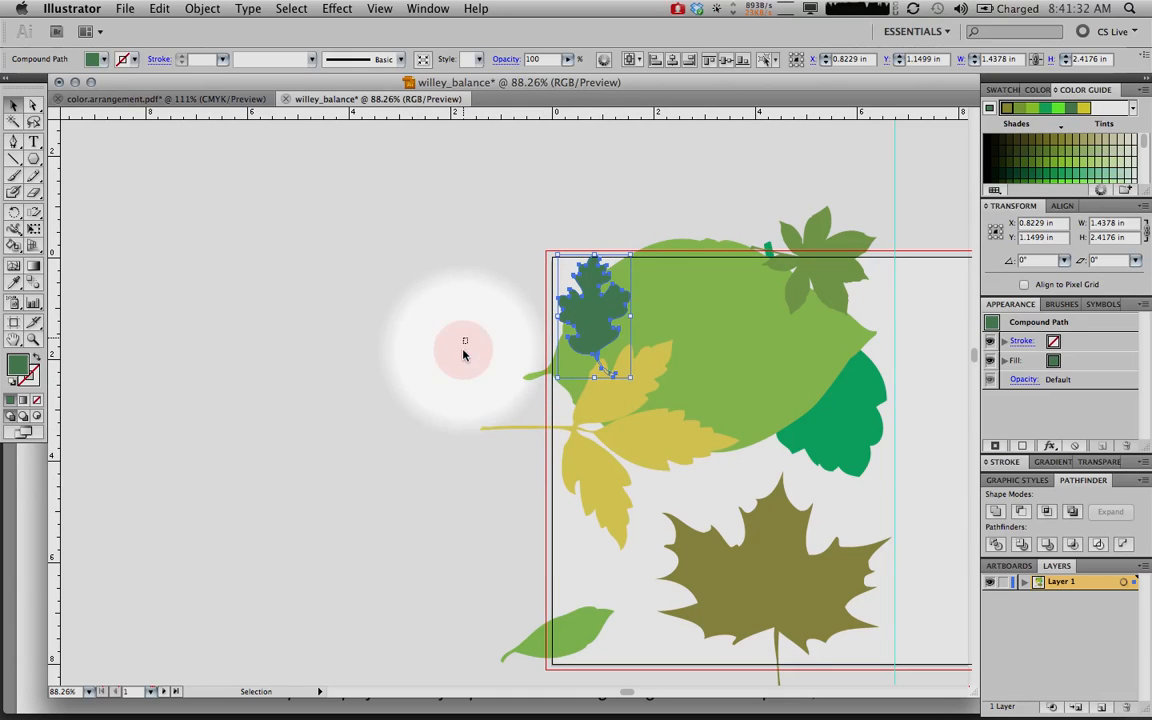
Step: Nudge the yellow leaf straight down to about Y 4.66 in and deselect it
left_click(601, 404)
key("shift")
key("shift+Down")
key("shift+Down")
key("shift+Down")
key("shift+Down")
key("shift+Down")
key("shift+Down")
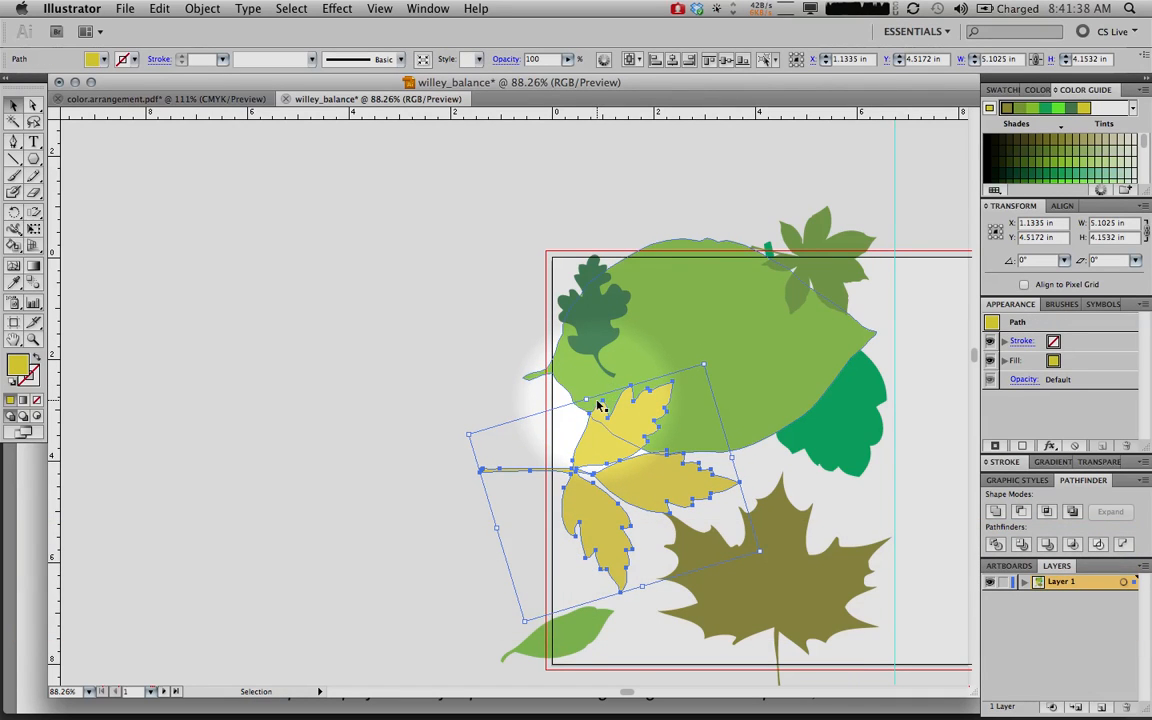
key("shift+Down")
left_click(476, 397)
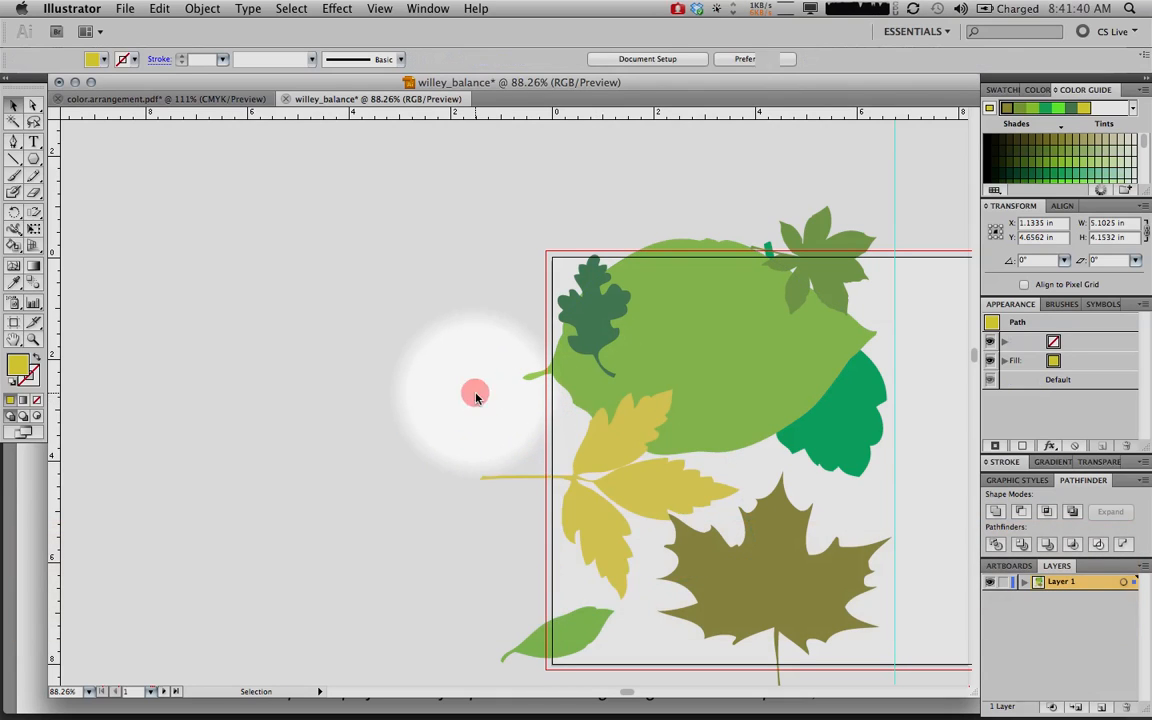
Step: Nudge the brown maple leaf slightly down across the artboard's lower edge and deselect it
scroll(476, 397, "down", 5)
scroll(476, 397, "right", 5)
left_click(681, 457)
key("shift")
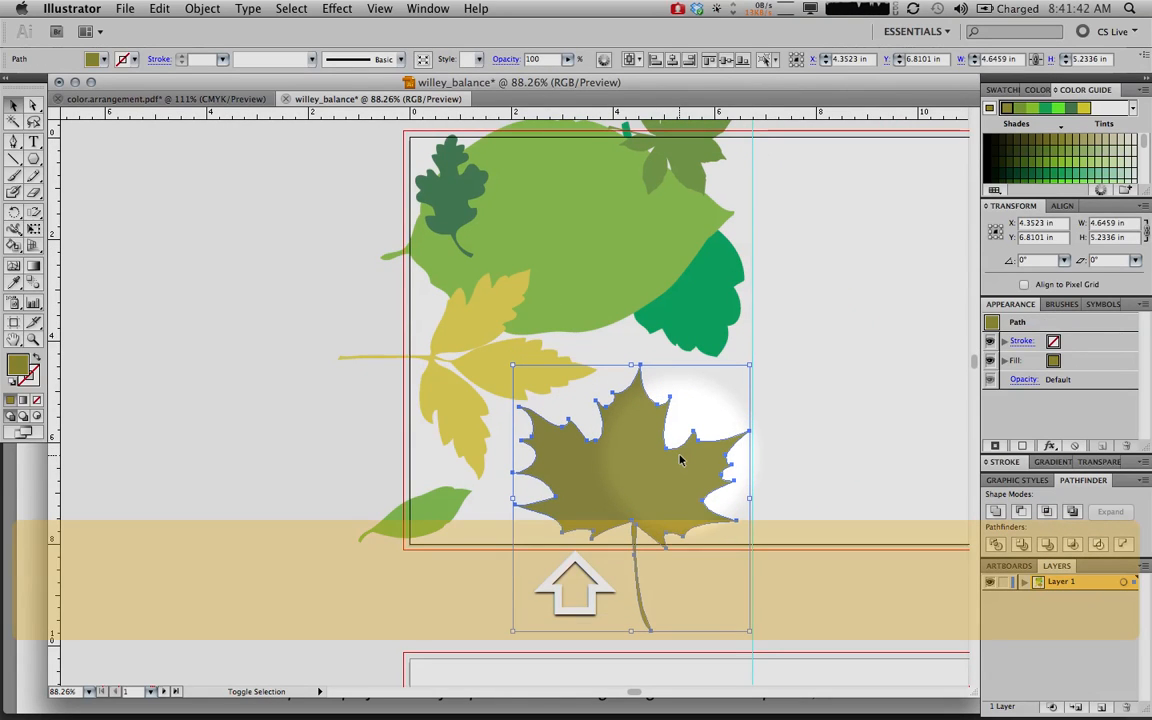
left_click(167, 386)
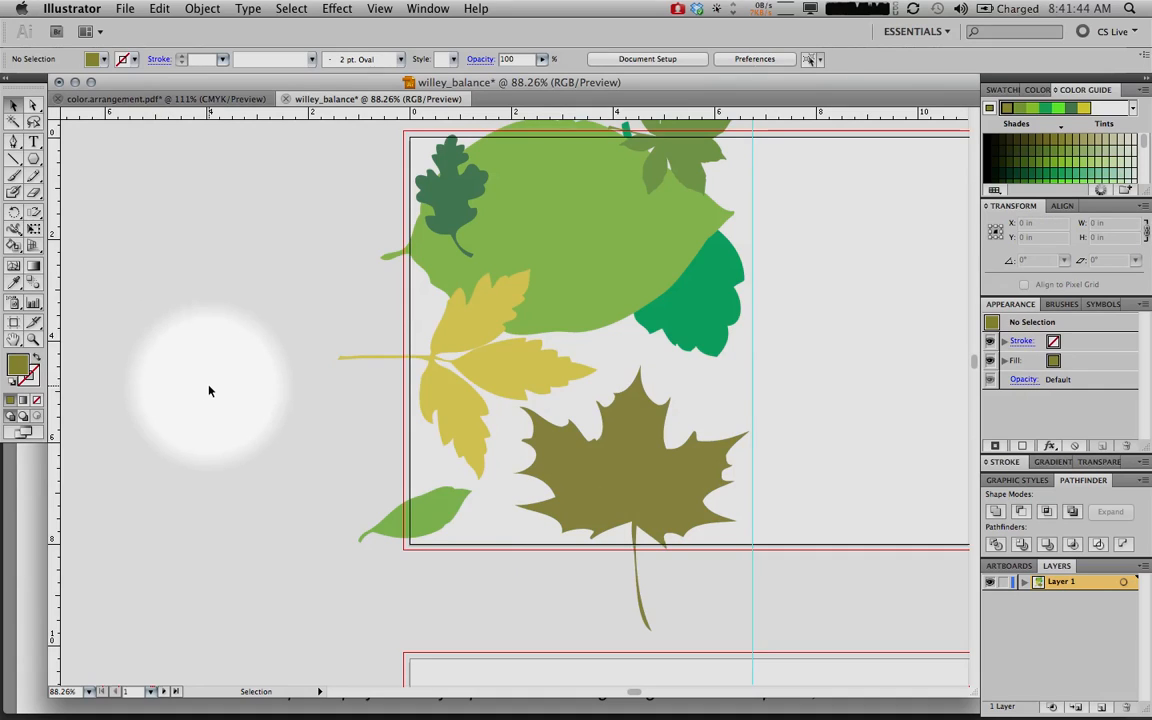
Step: Bring the emerald leaf to the front and shift it left over the right half of the oval leaf
scroll(209, 390, "up", 2)
scroll(209, 390, "right", 3)
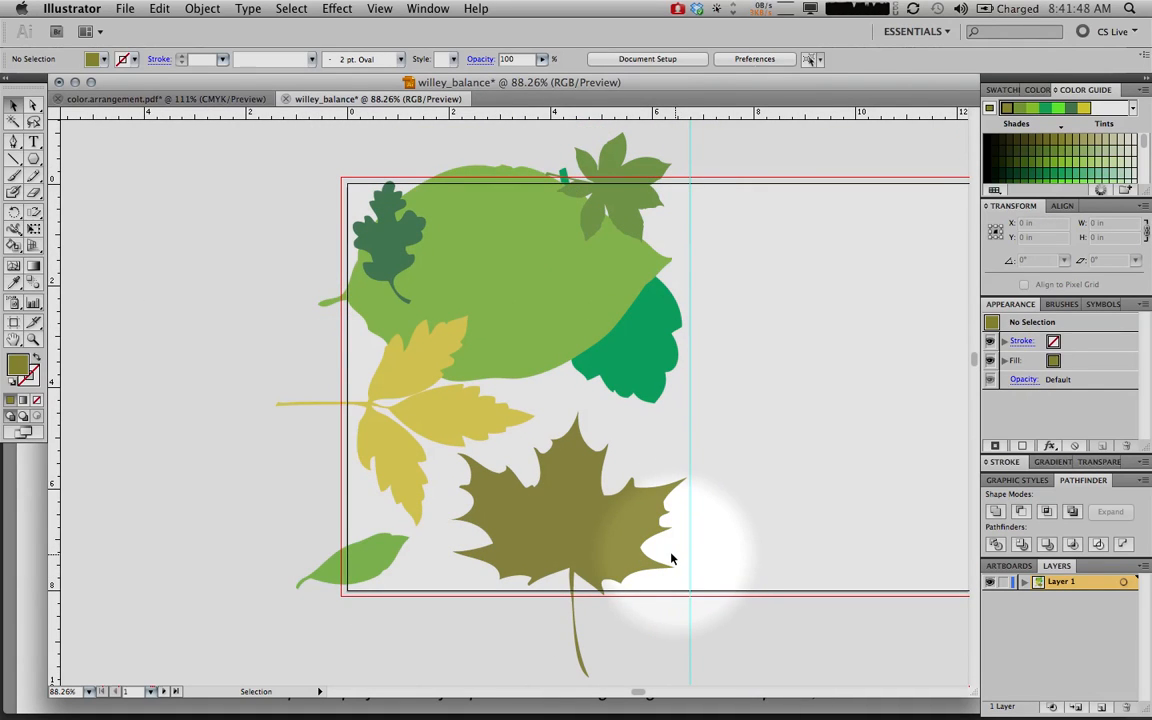
scroll(452, 417, "down", 5)
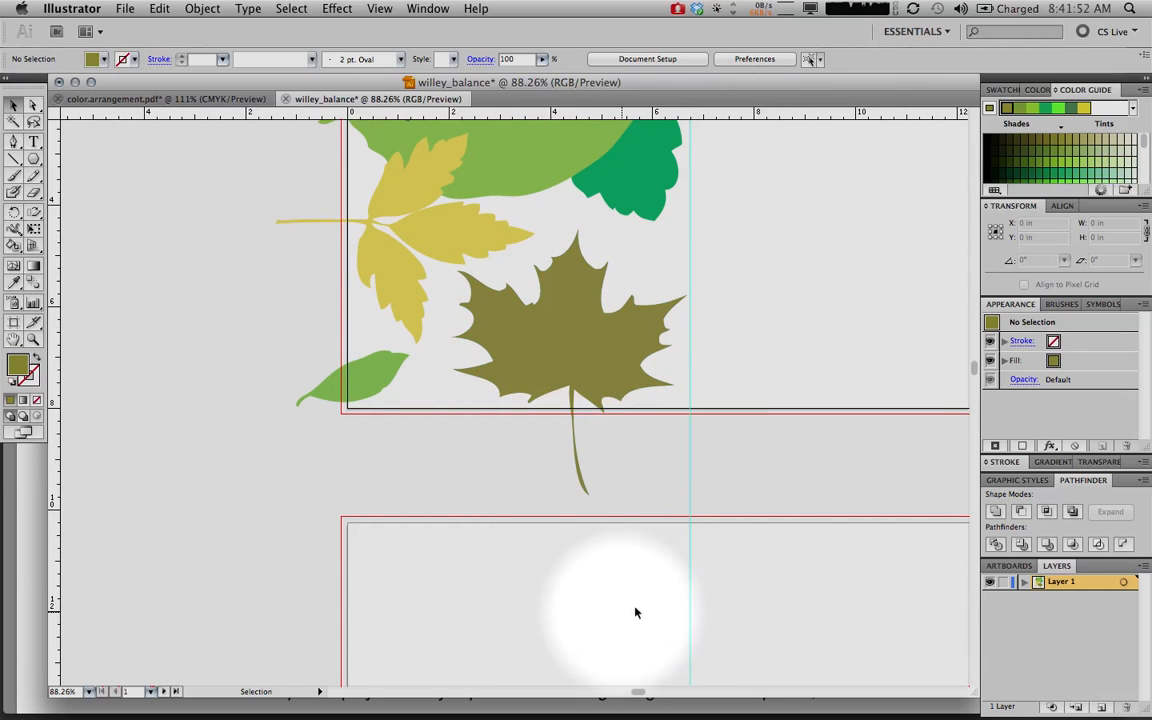
scroll(589, 512, "up", 7)
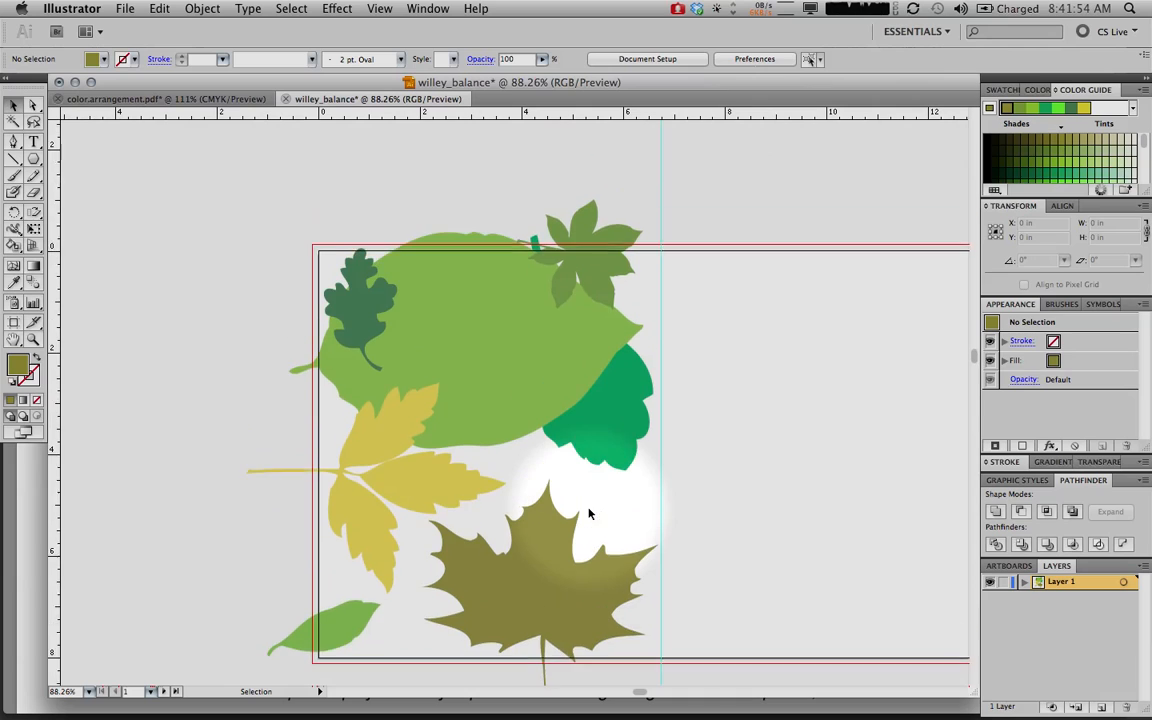
scroll(590, 508, "down", 1)
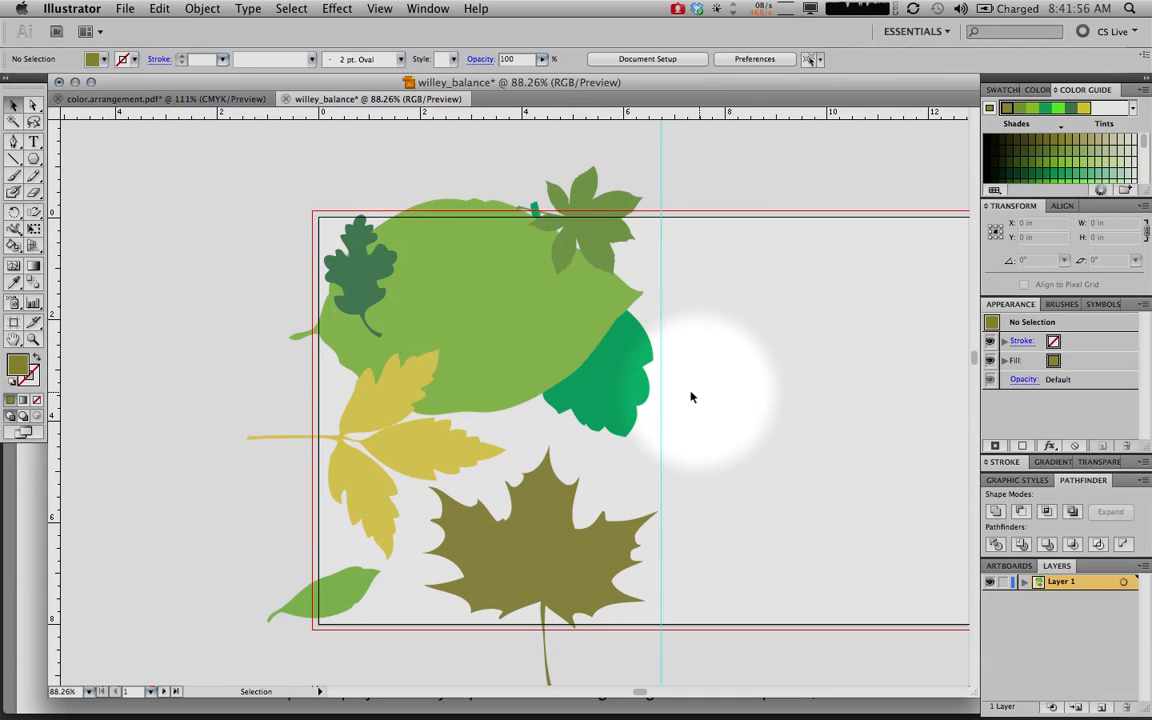
left_click(609, 312)
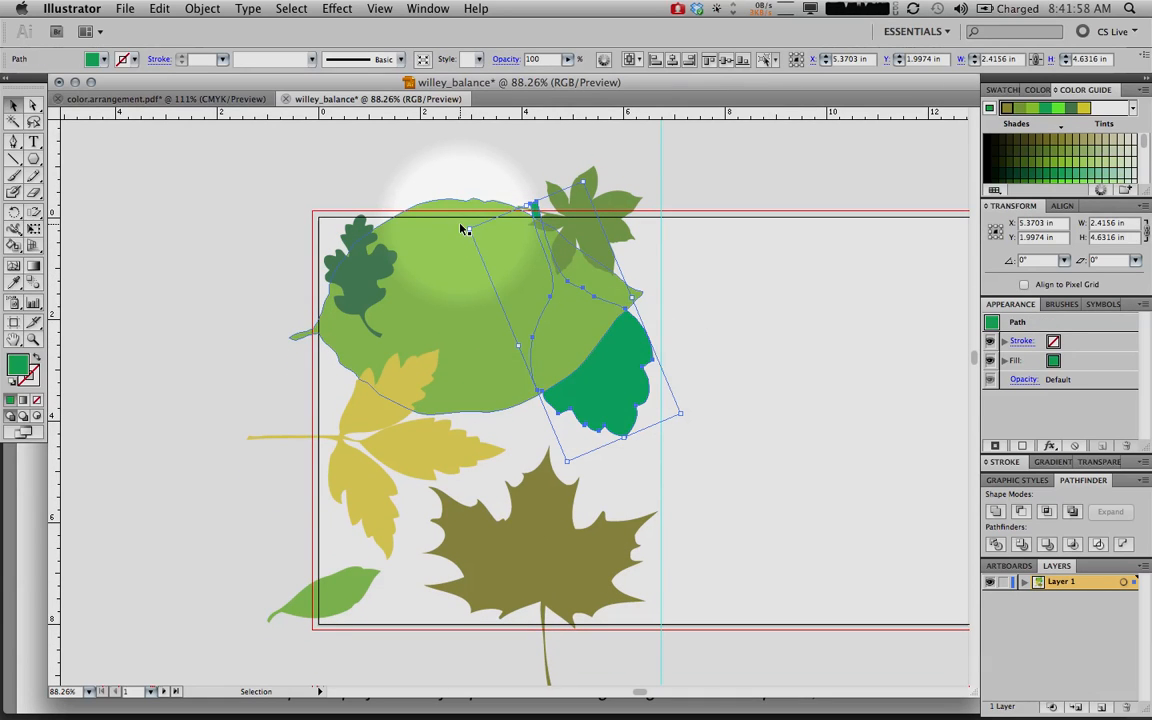
key("shift+super")
key("shift+super+bracketright")
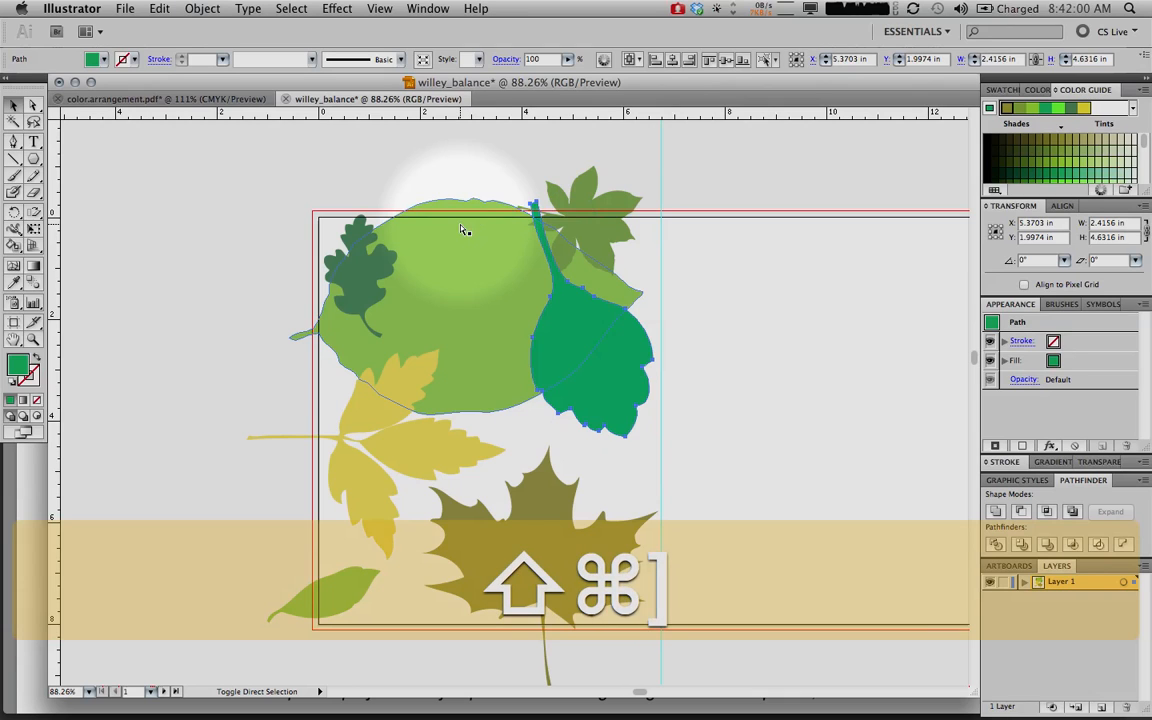
left_click_drag(610, 377, 610, 247)
left_click(422, 130)
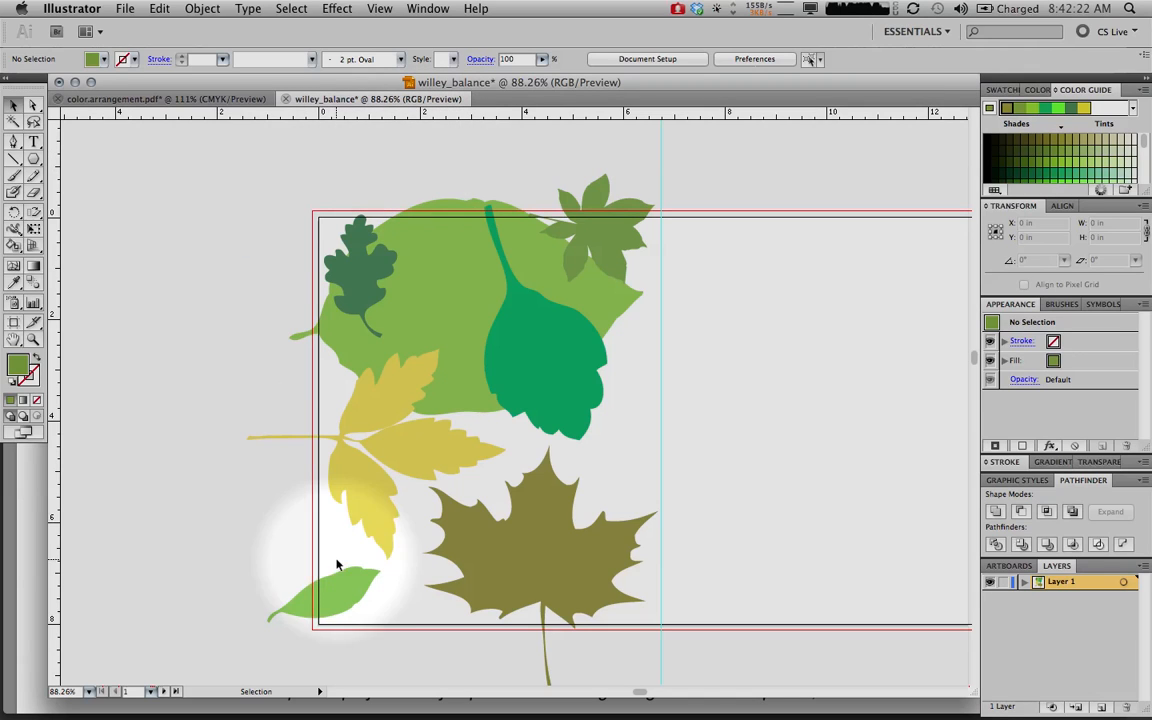
Step: Enlarge the narrow green leaf at the artboard's lower-left edge so its tip reaches the yellow leaf, and deselect it
left_click(329, 597, "shift")
left_click_drag(390, 597, 364, 590)
left_click(188, 563)
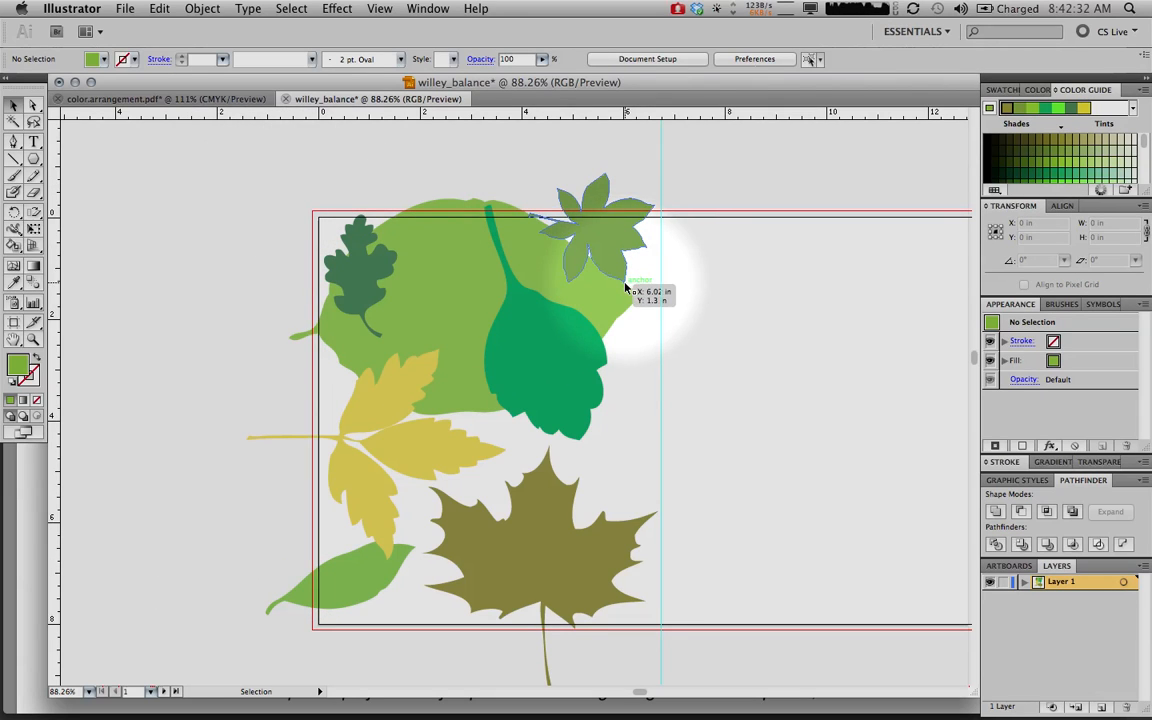
Step: Nudge the green palmate leaf right and up to about X 5.51 in, Y 0.06 in, and deselect it
left_click(610, 266)
key("shift")
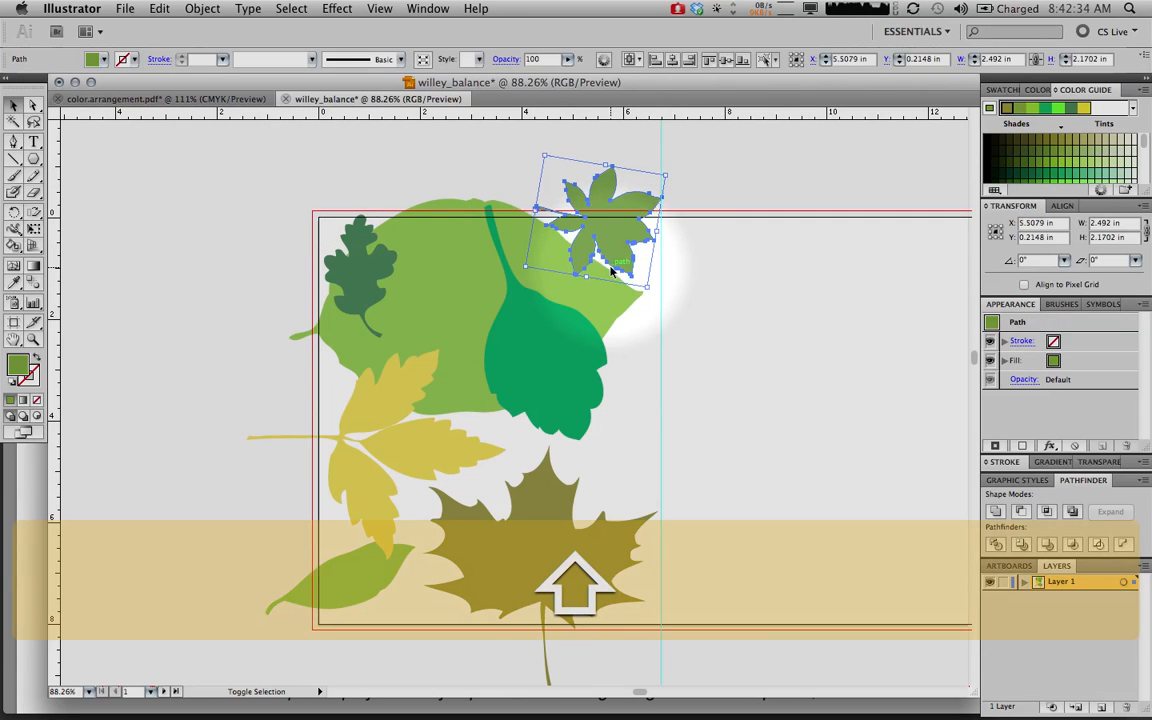
left_click(433, 180)
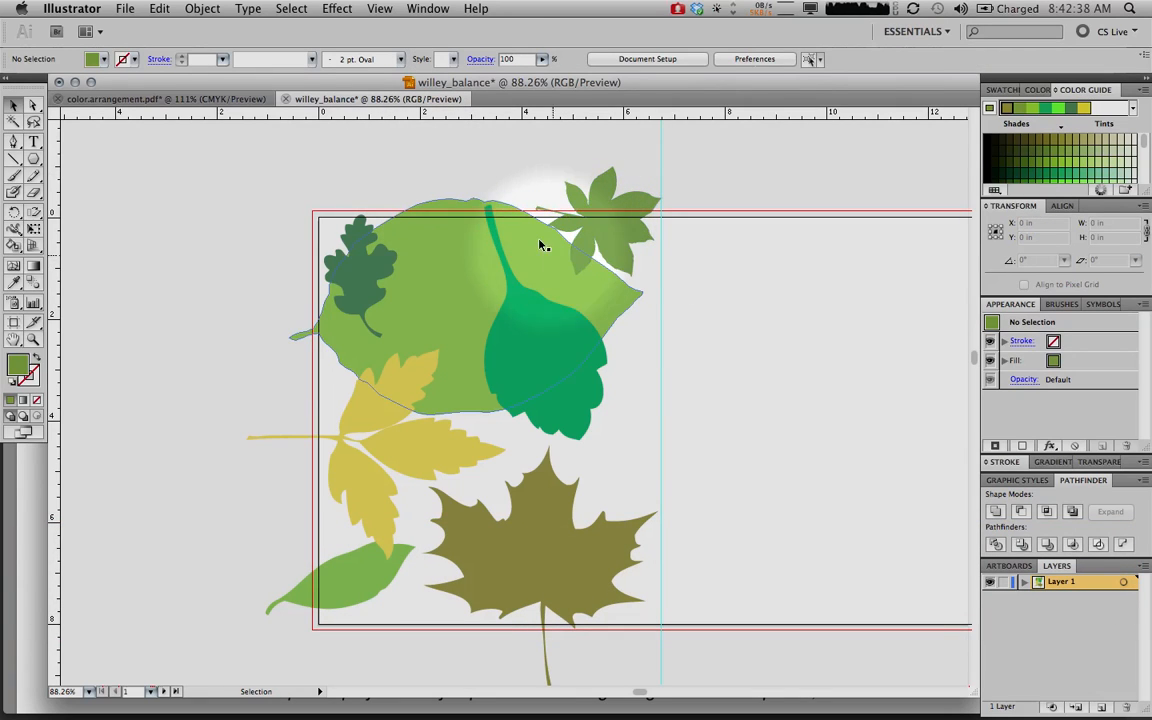
left_click(596, 228)
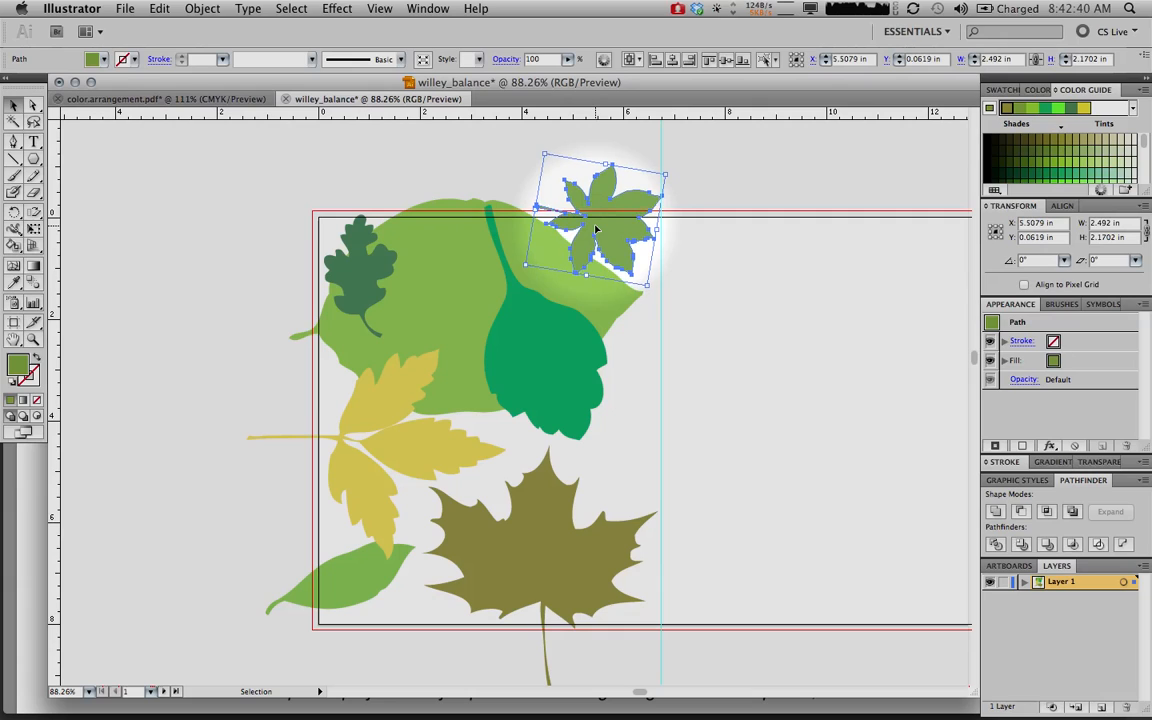
left_click(475, 172)
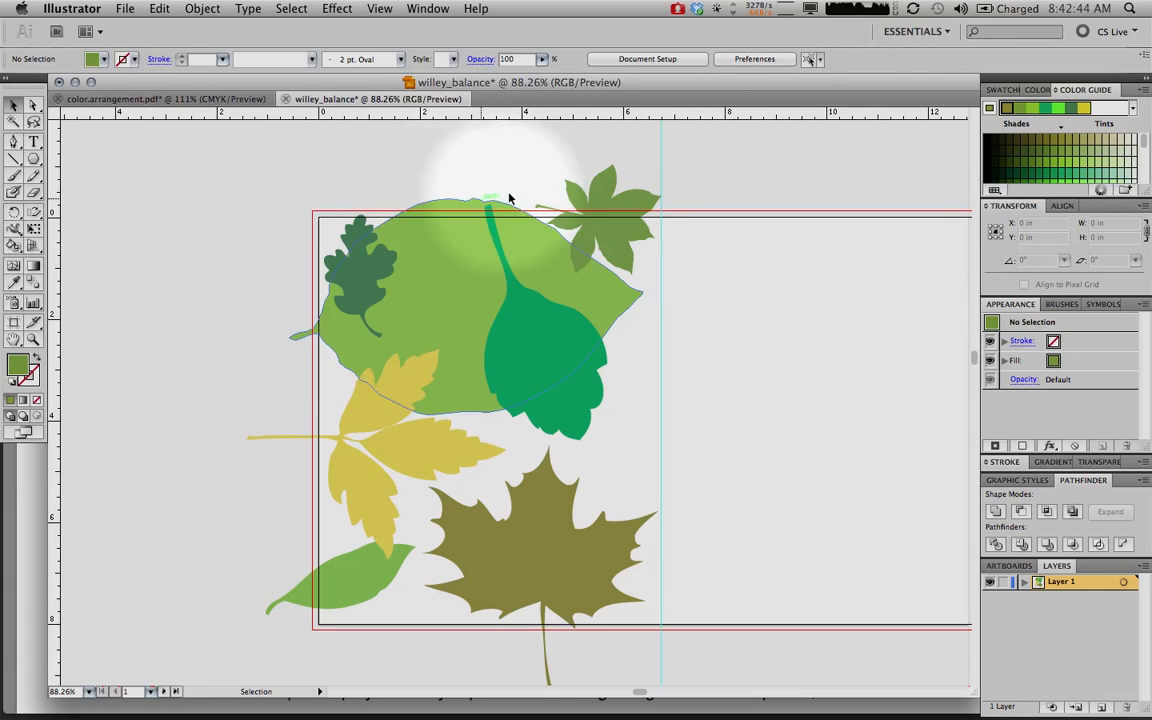
Step: Rotate the large oval leaf clockwise, enlarge it to about 7.48 × 5.31 in, and place it at about X 2.94 in, Y 1.74 in
left_click(419, 252)
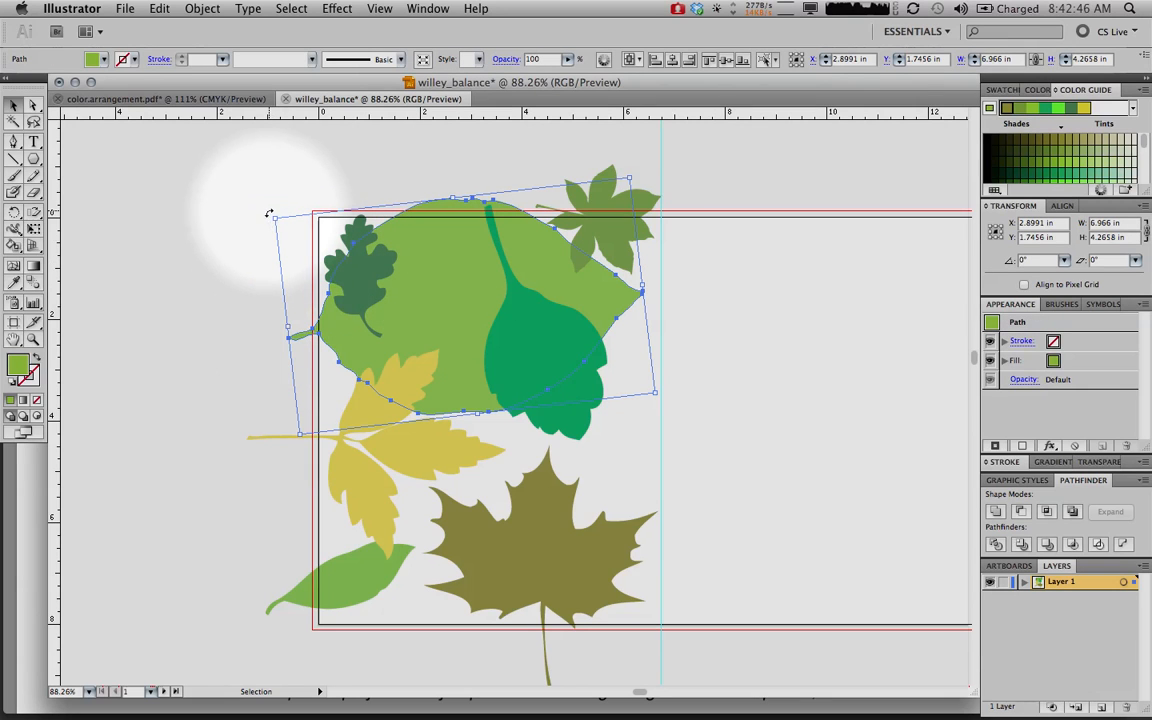
left_click_drag(270, 211, 355, 131)
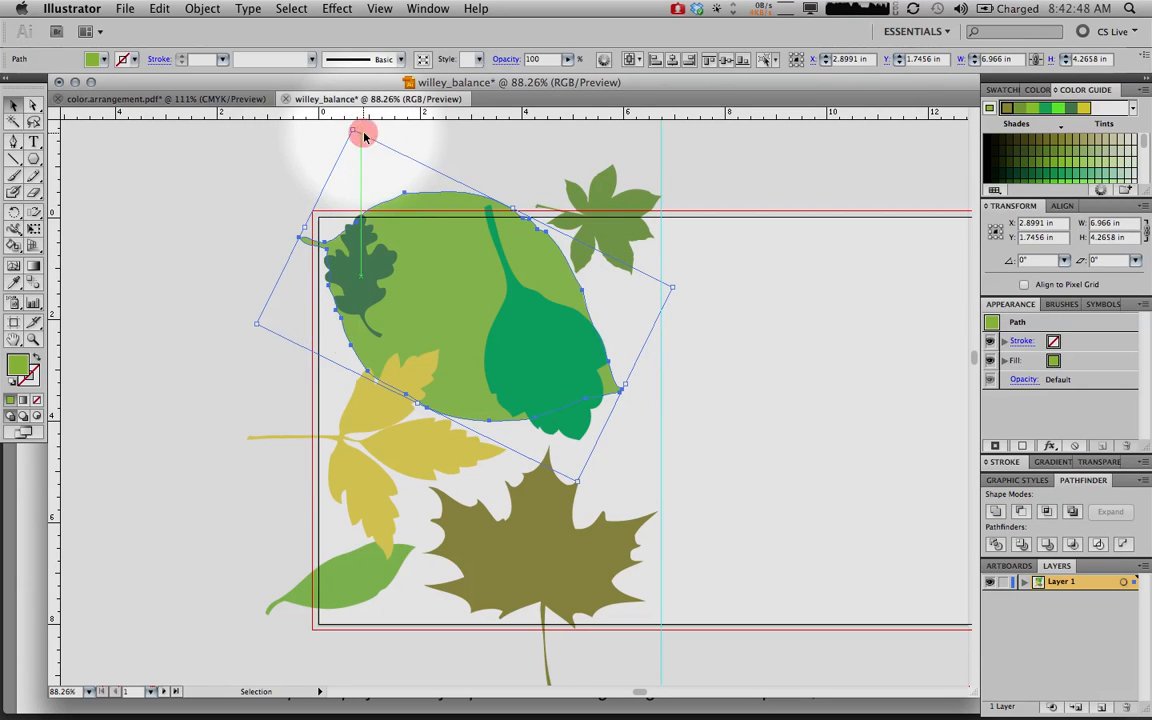
left_click_drag(448, 318, 477, 349)
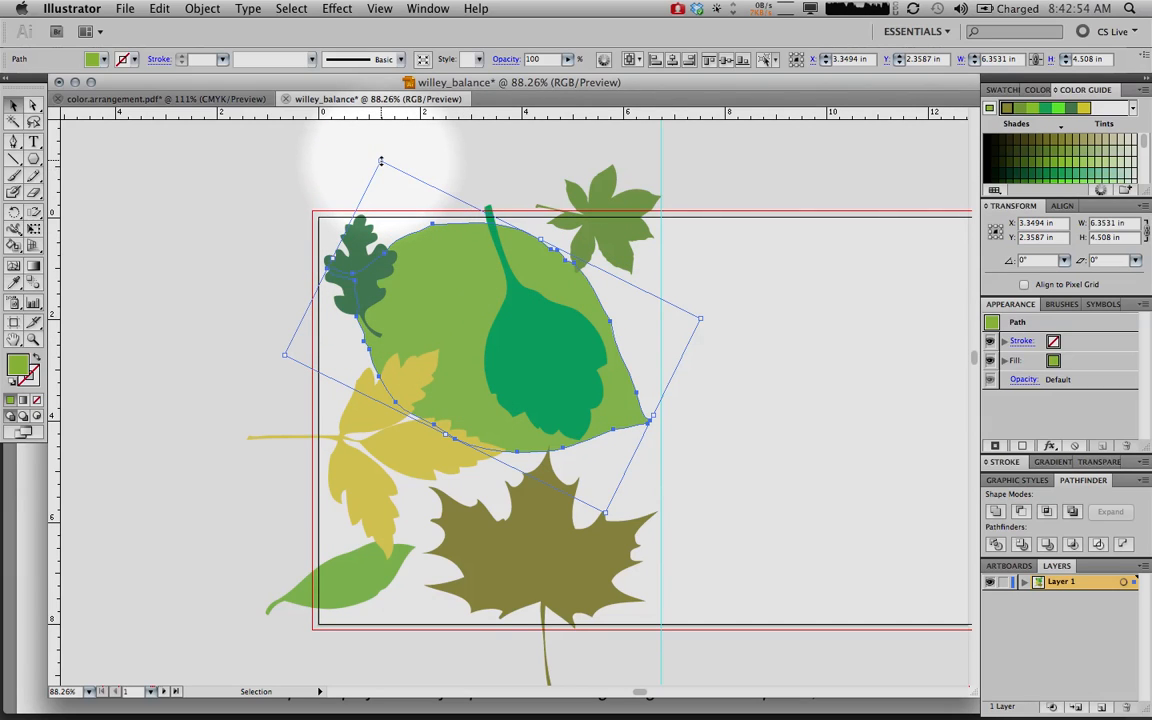
left_click_drag(380, 159, 340, 141)
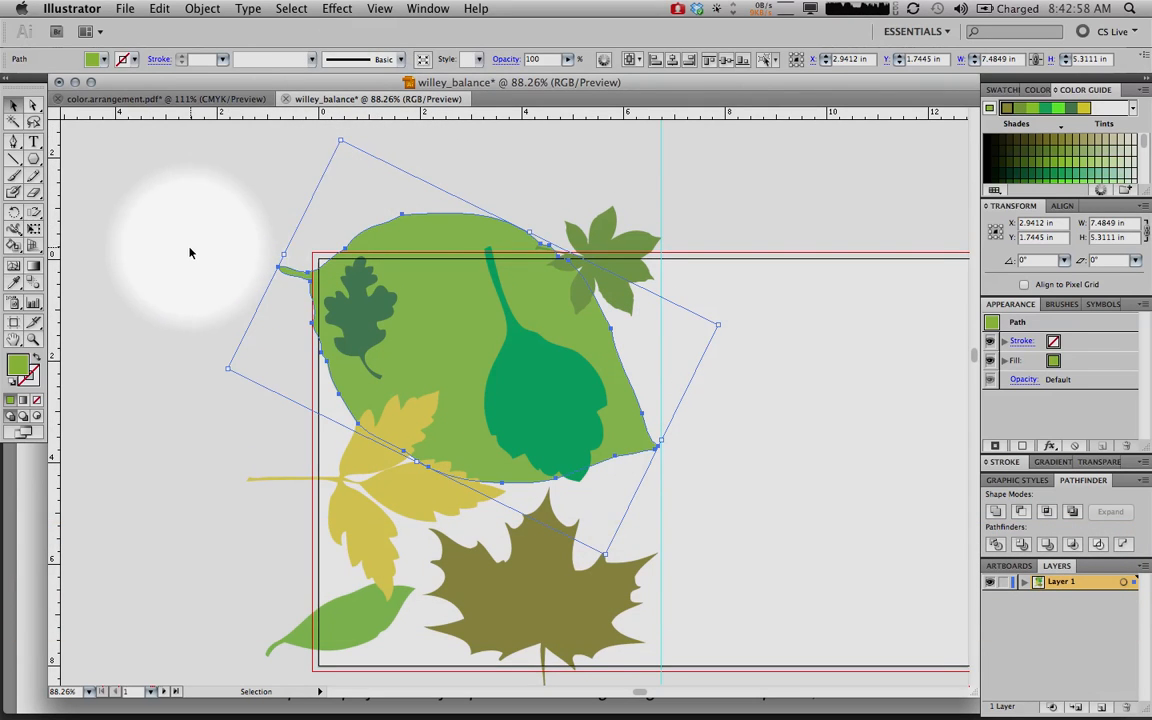
left_click(185, 235)
left_click(418, 333)
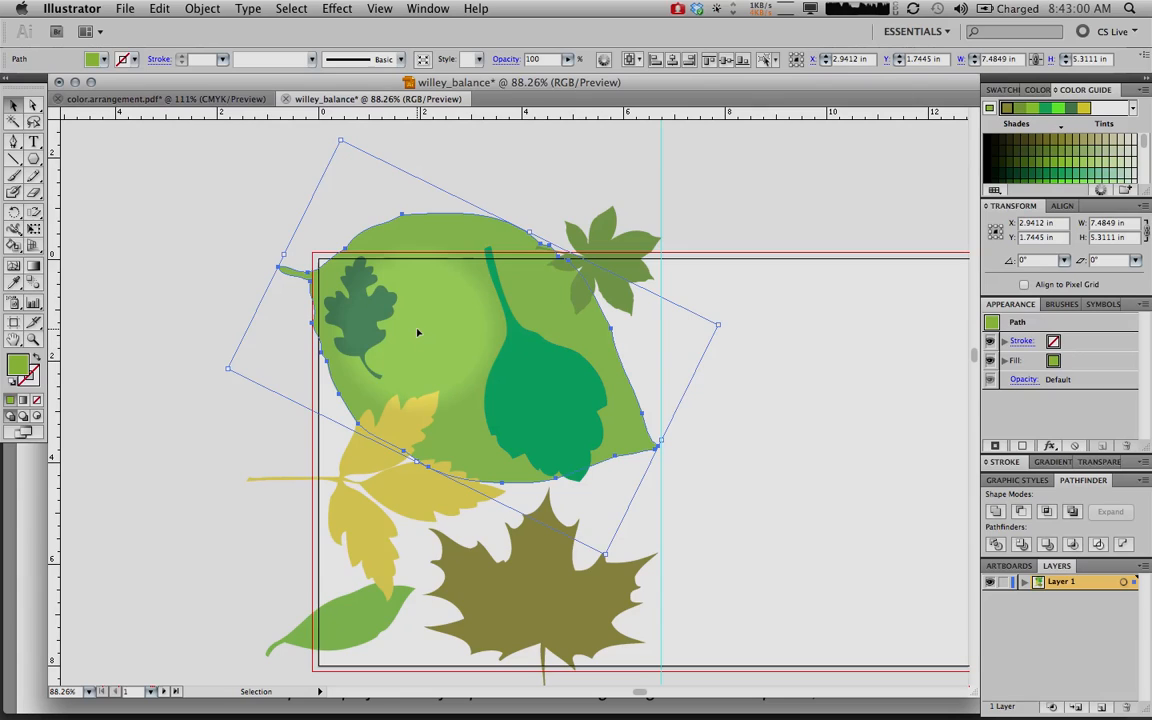
left_click(212, 413)
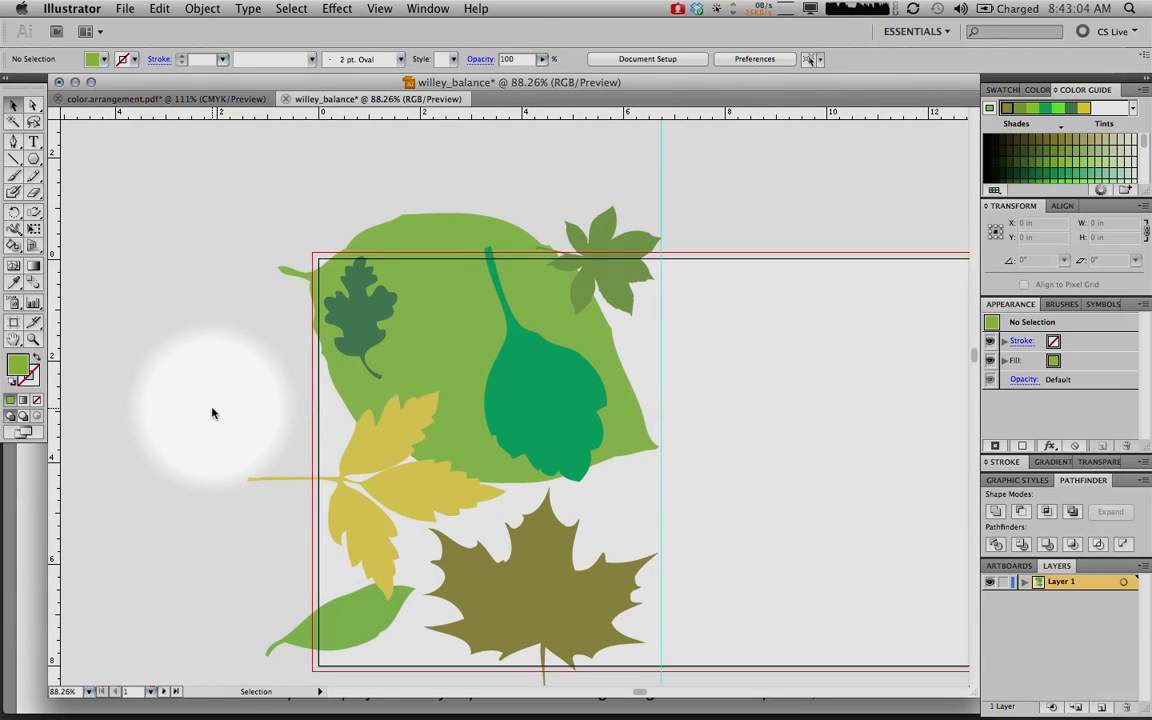
Step: Nudge the emerald leaf down and right so its lower edge overhangs the oval leaf, and deselect it
left_click(515, 397)
key("shift+Down")
key("shift+Down")
key("shift+Right")
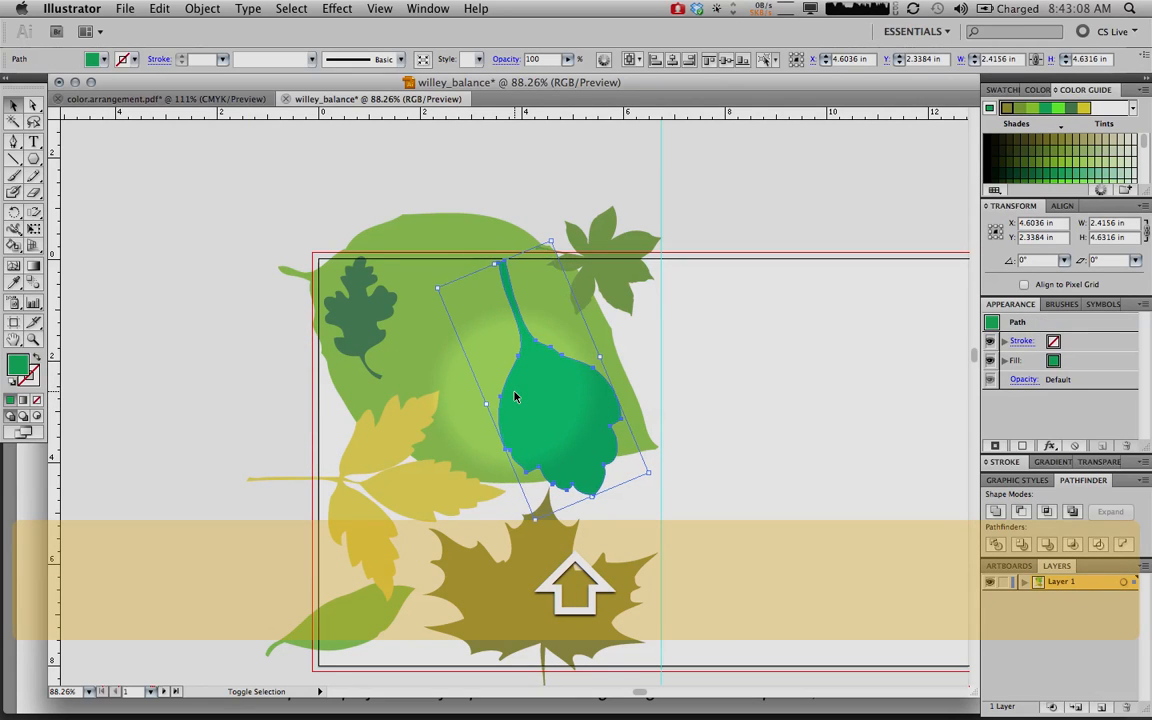
left_click(460, 247, "shift")
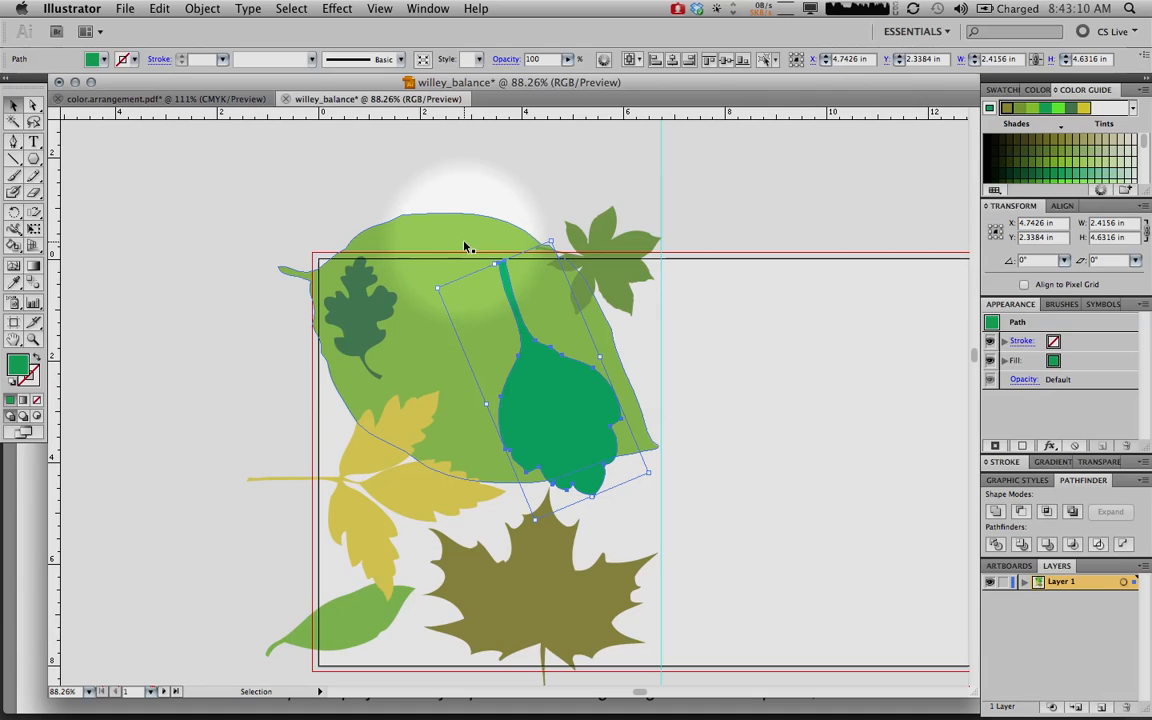
left_click(218, 277)
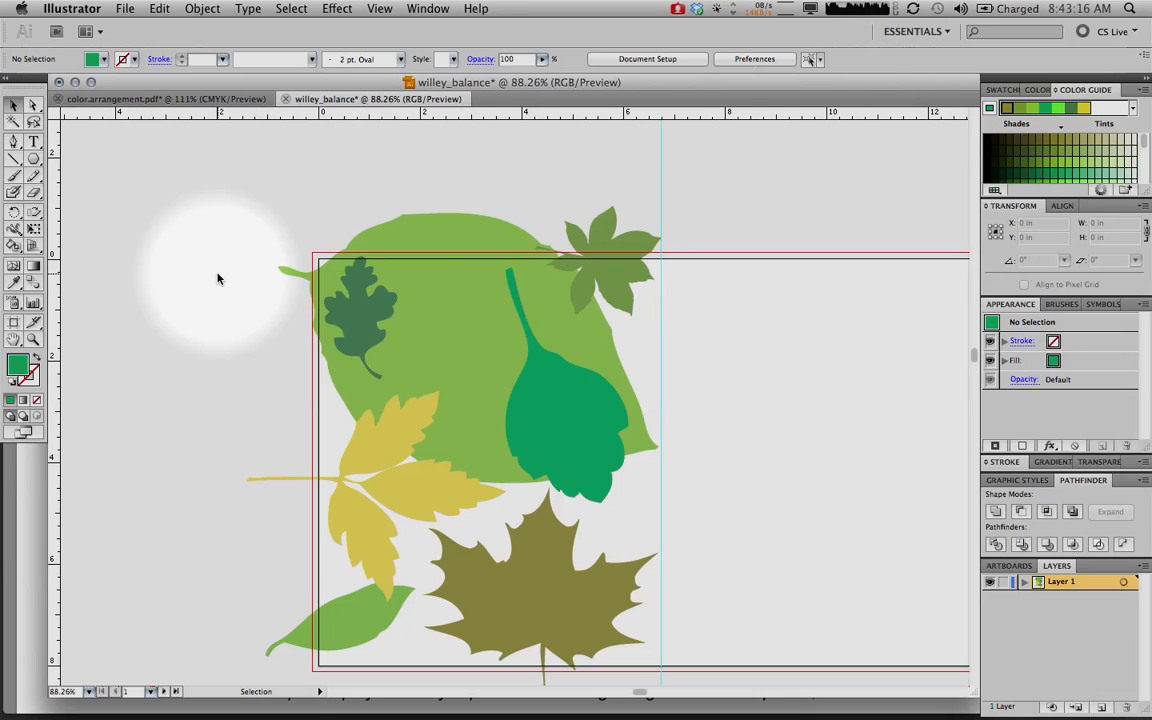
Step: Select all the leaves on the left side of the center guide on artboard 1 and group them
scroll(220, 260, "down", 3)
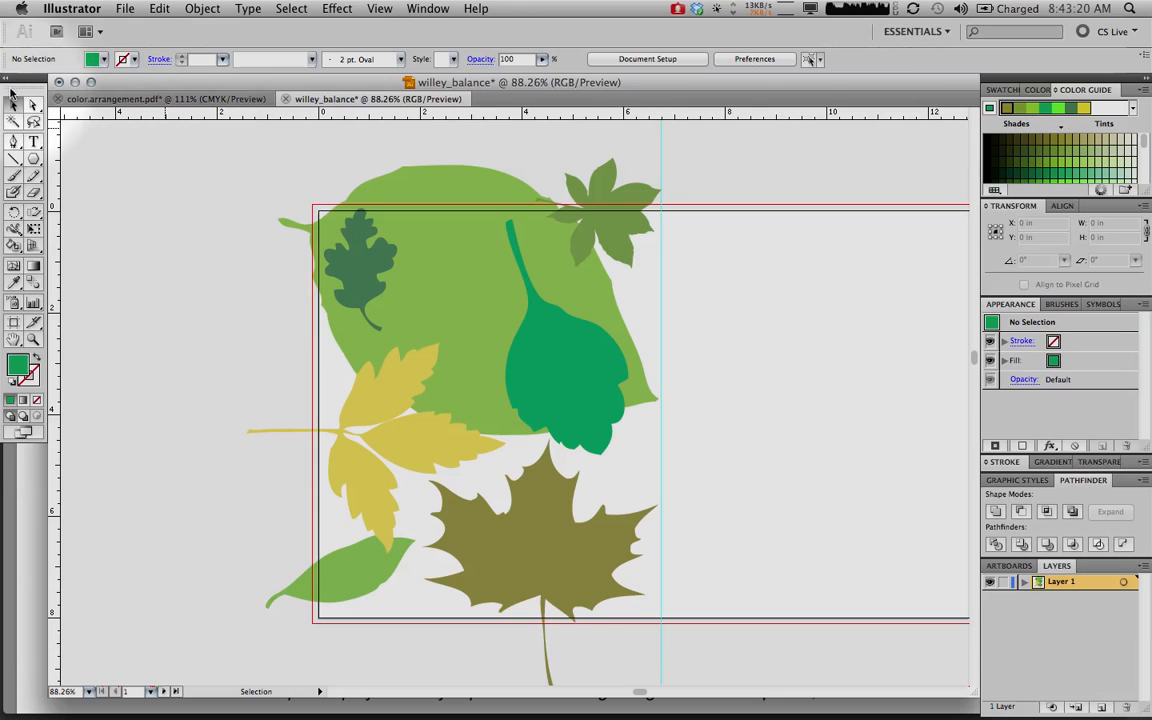
left_click_drag(263, 191, 699, 642)
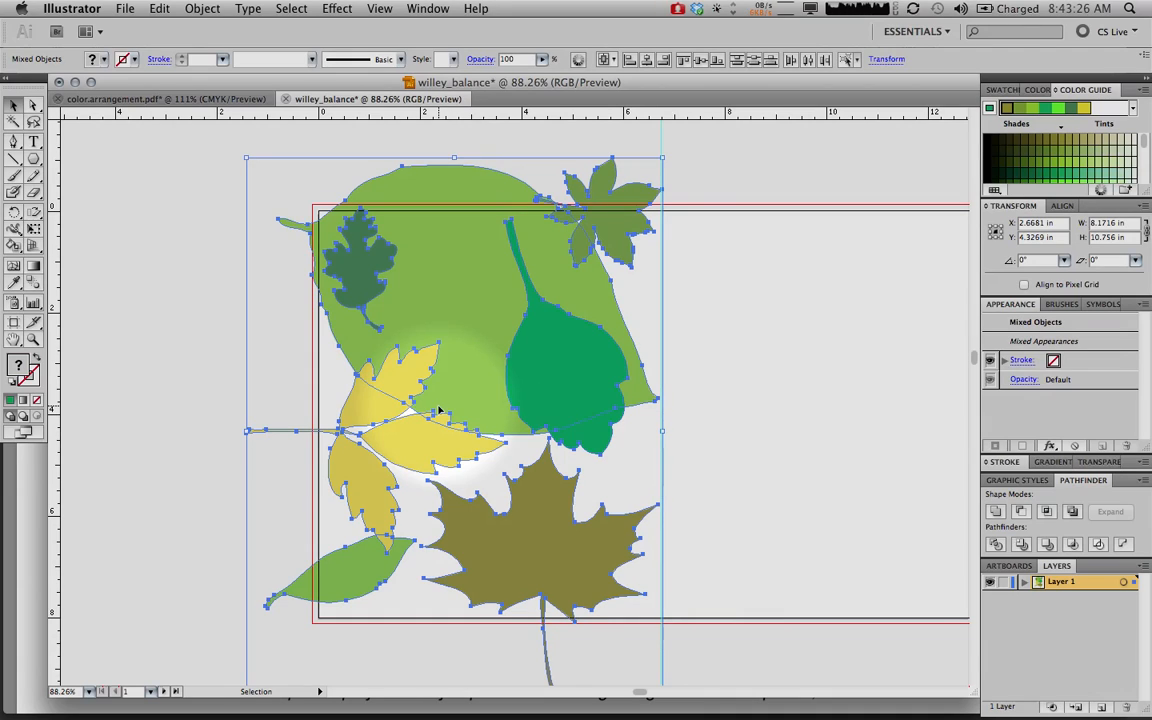
left_click(212, 9)
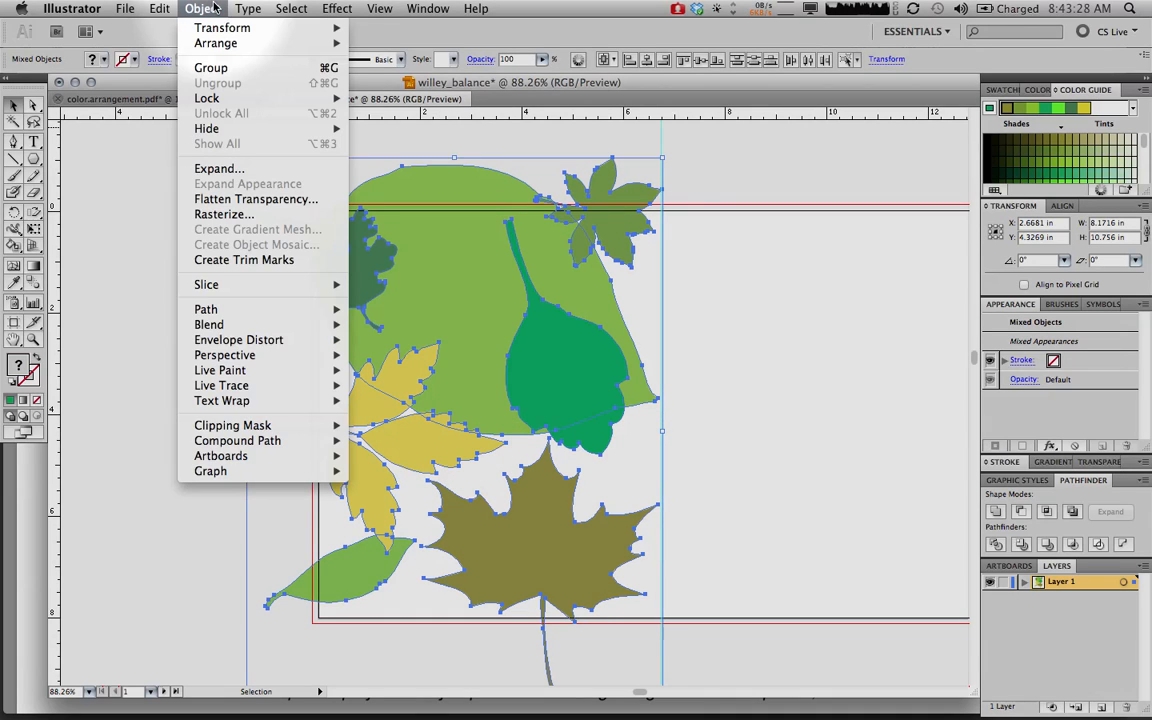
left_click(199, 67)
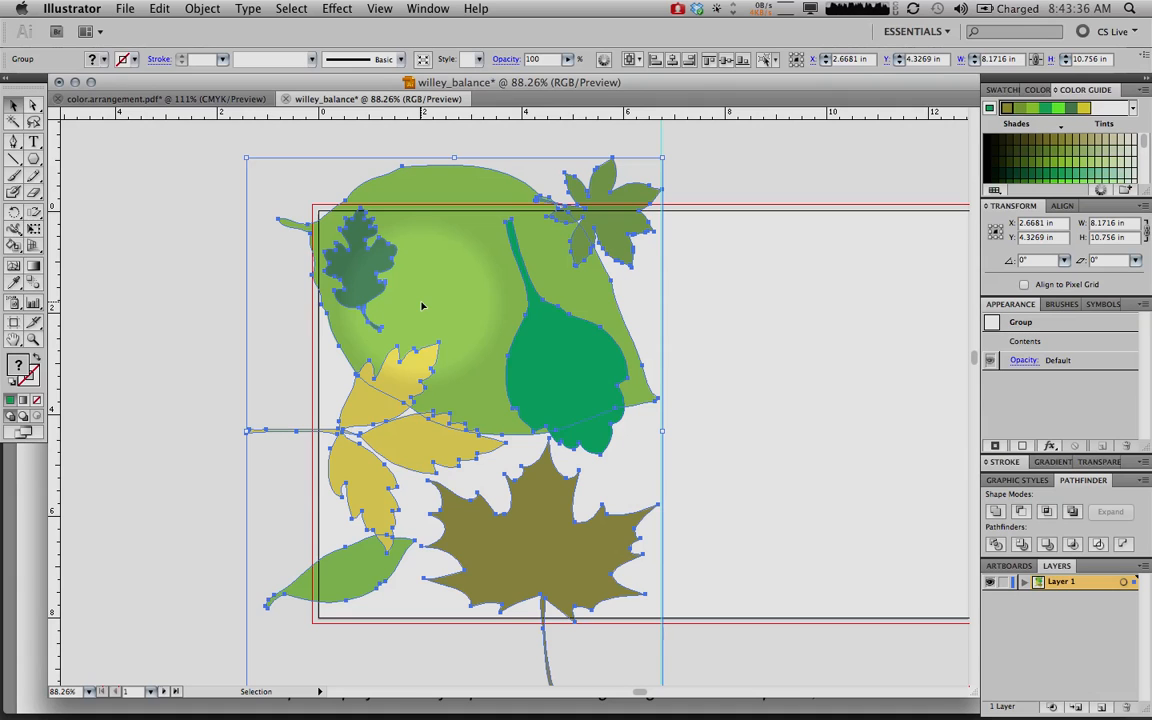
key("super+c")
key("super+v")
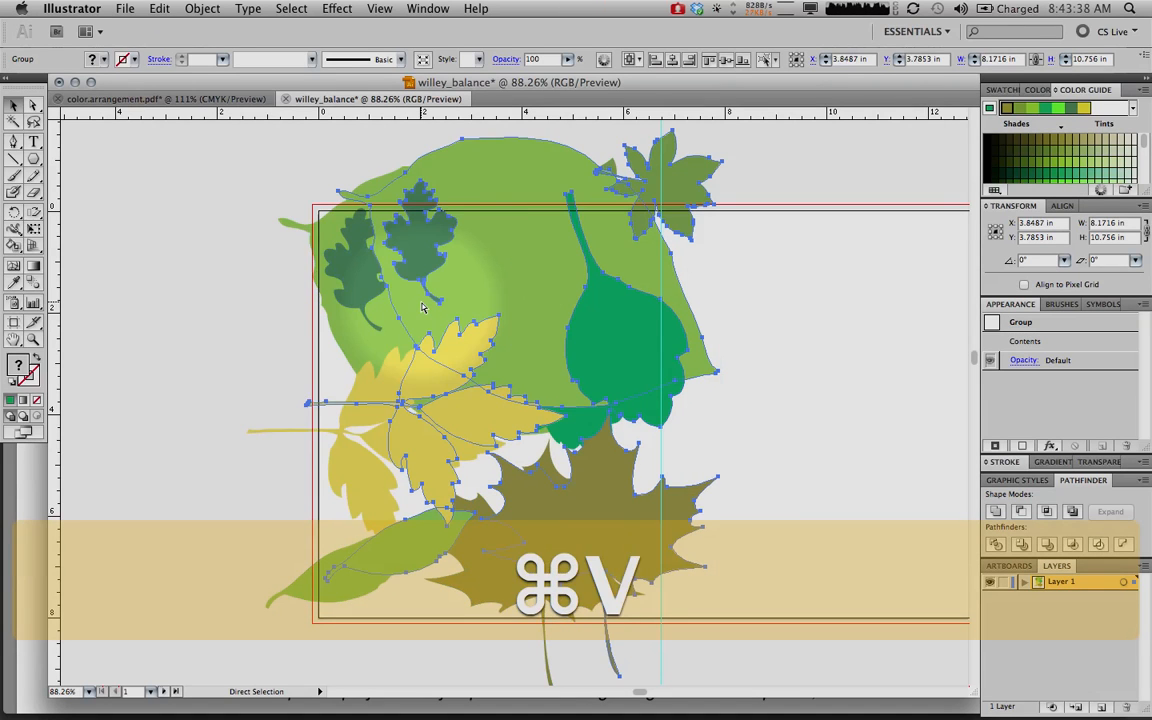
left_click_drag(422, 305, 802, 318)
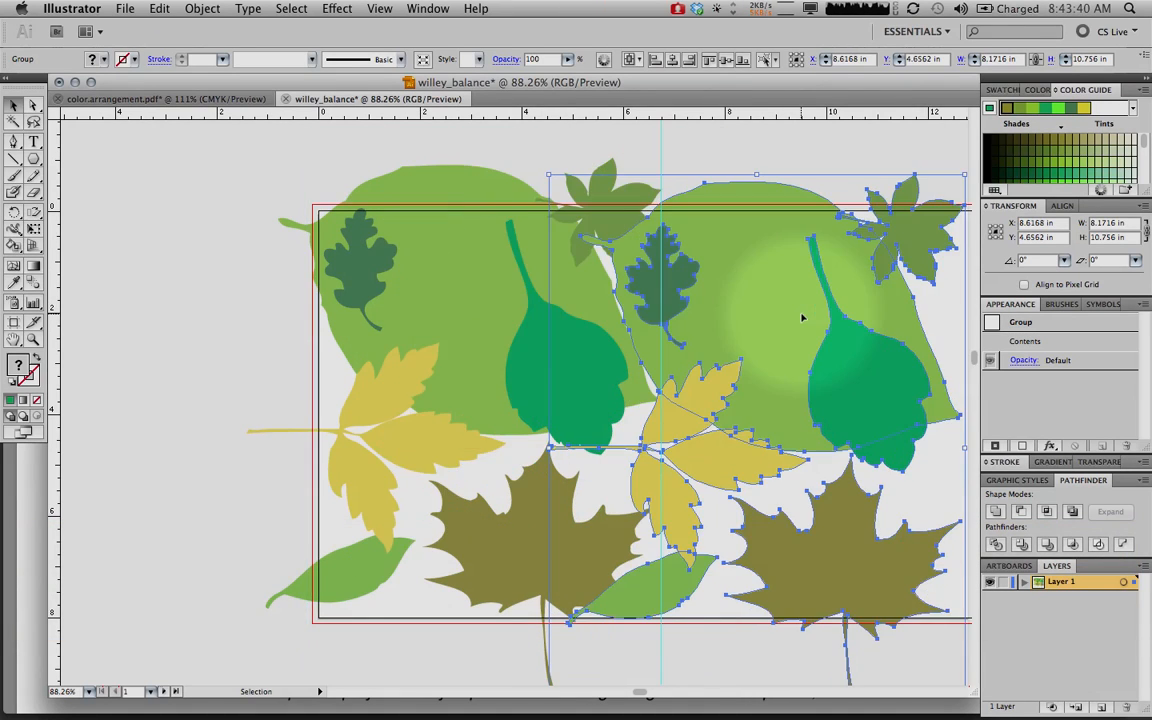
key("super+z")
key("super+z")
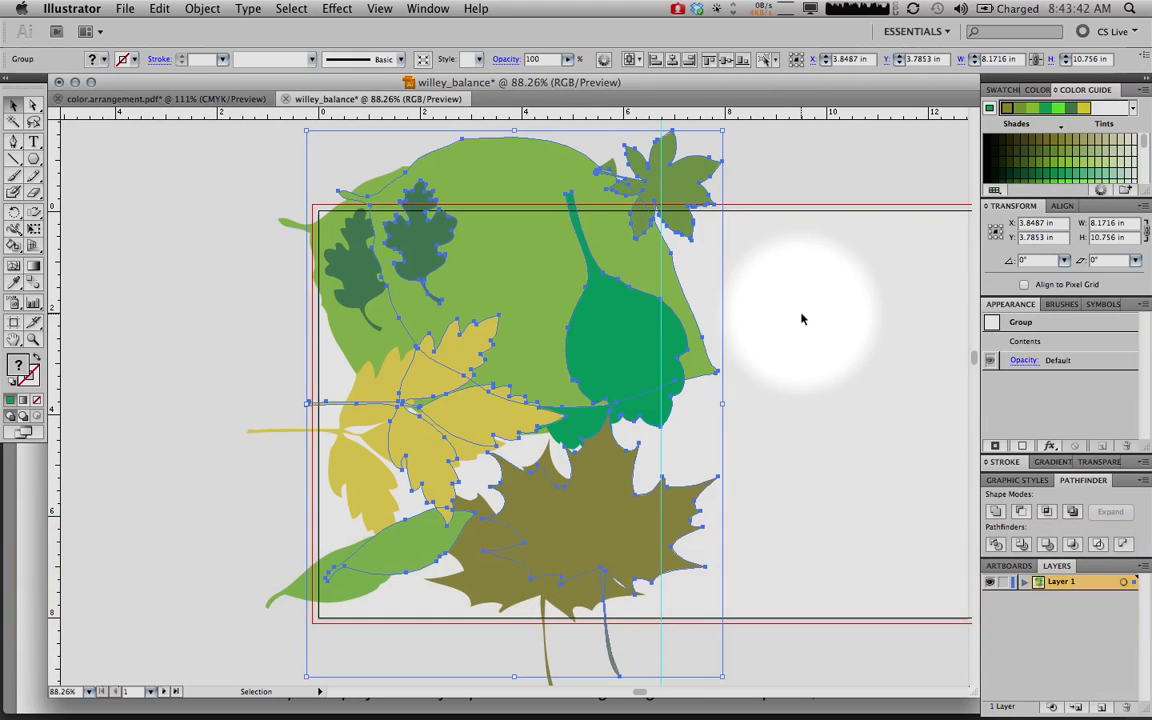
key("alt")
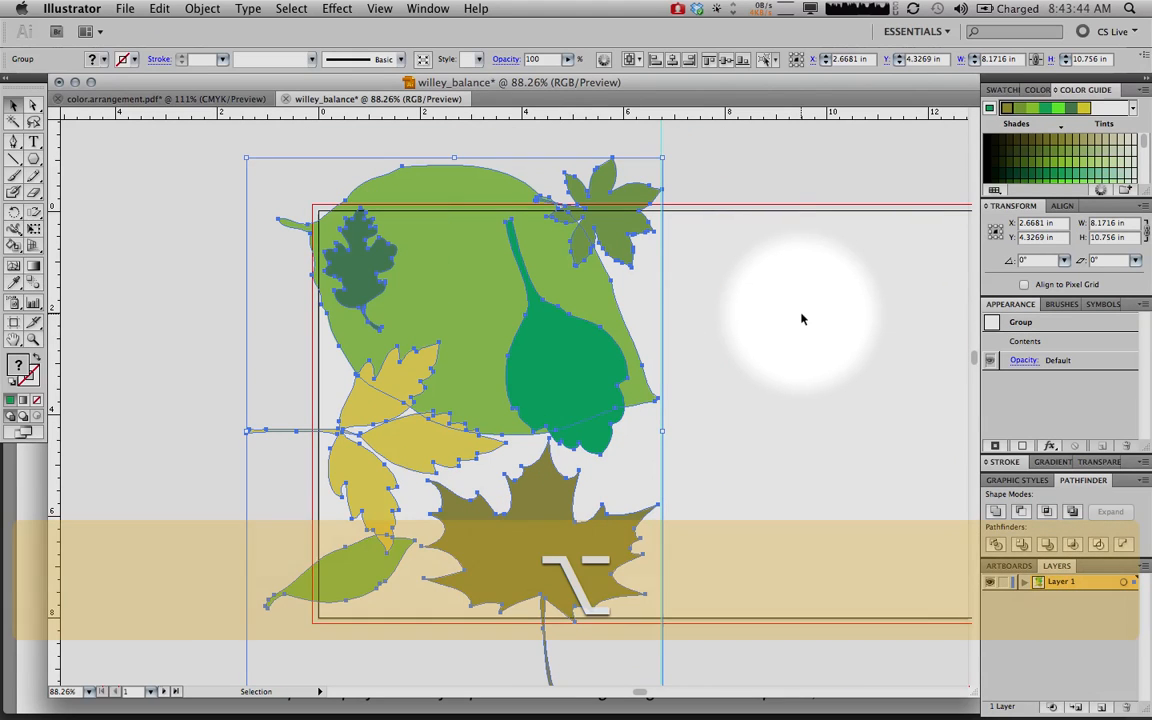
left_click_drag(453, 343, 820, 301)
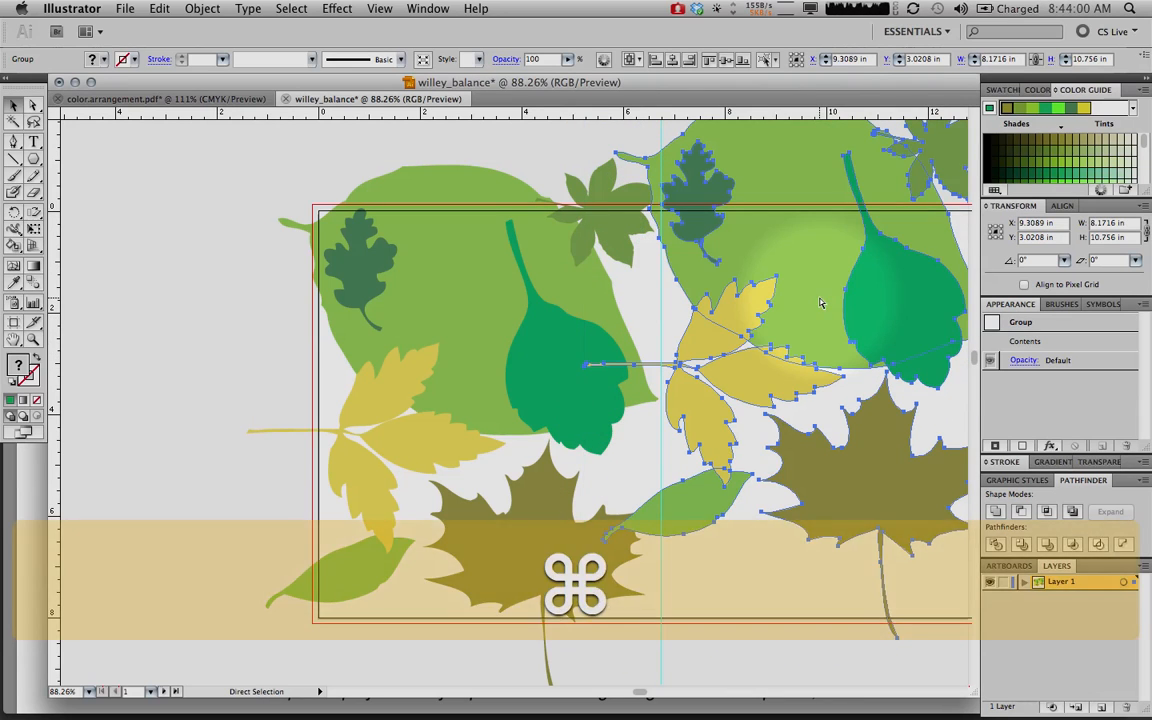
key("super+z")
Step: Duplicate the leaf group straight across to the right half of the artboard, at about X 9.99 in, Y 4.33 in
left_click_drag(456, 340, 757, 323)
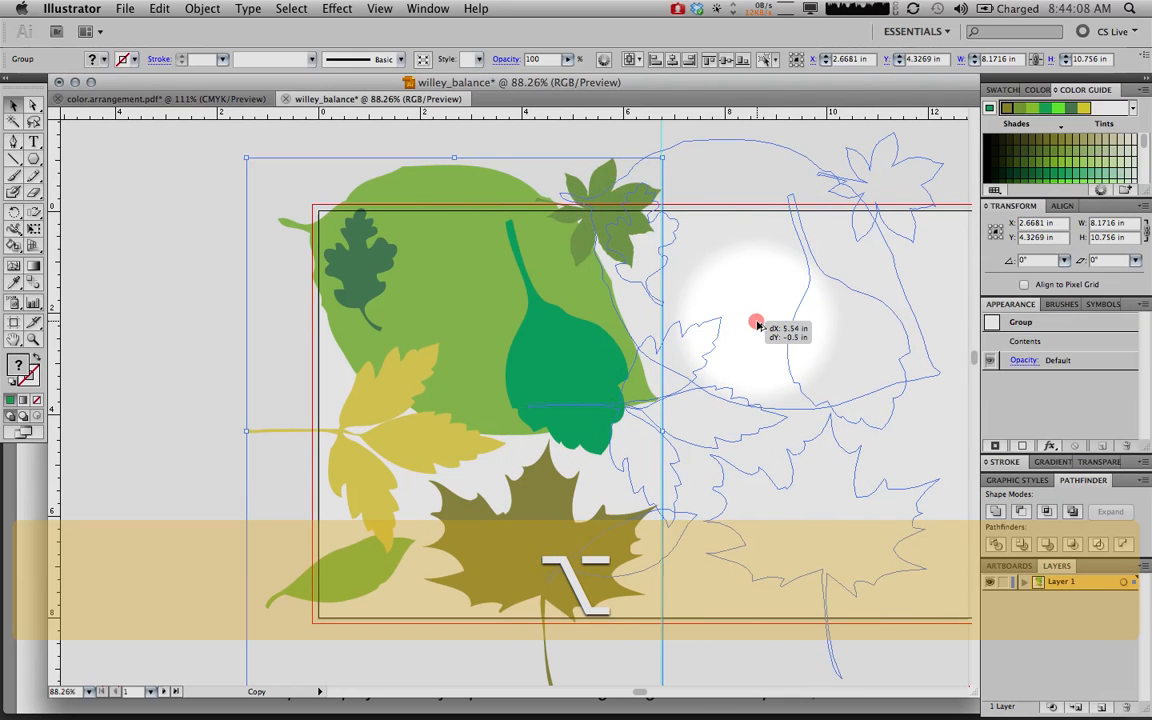
left_click_drag(757, 323, 848, 349)
scroll(848, 349, "right", 5)
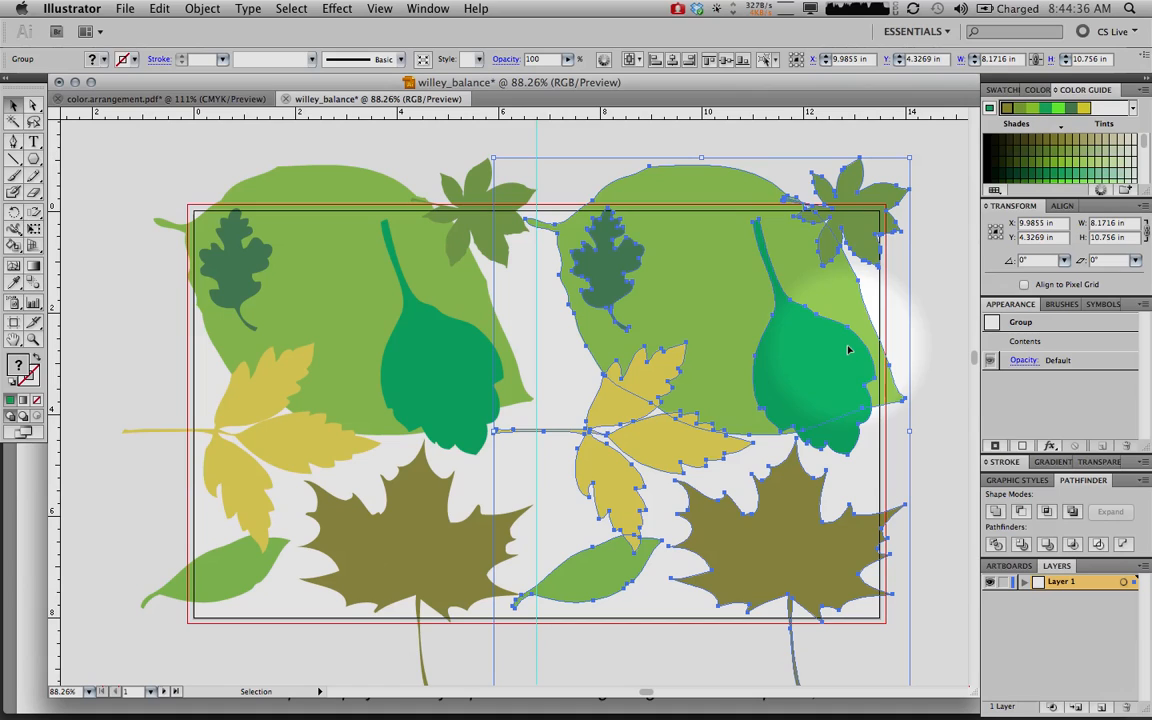
Step: Reflect the duplicated leaf group across the vertical axis
right_click(678, 262)
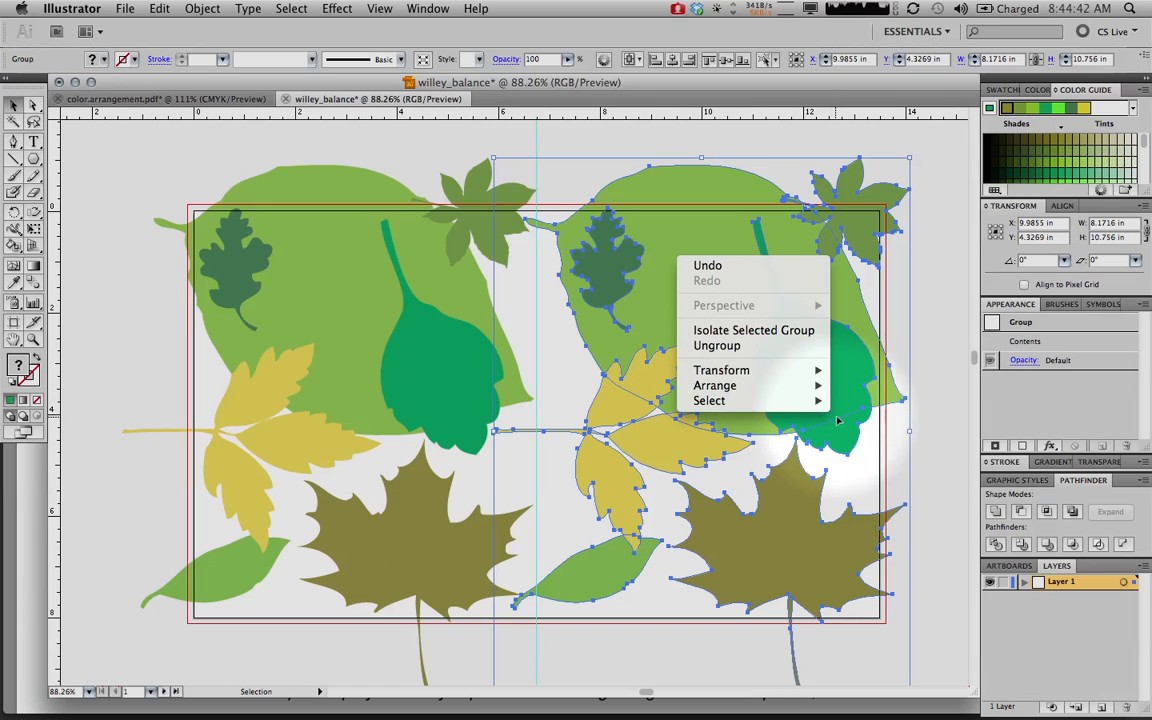
mouse_move(750, 371)
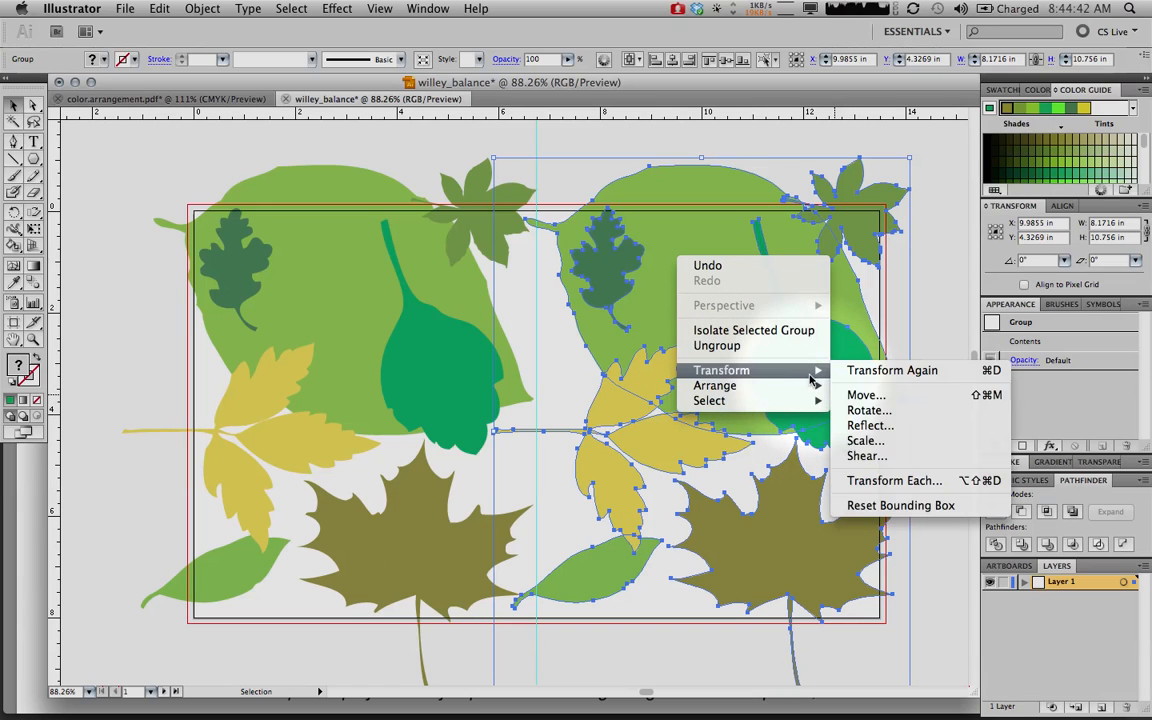
left_click(856, 426)
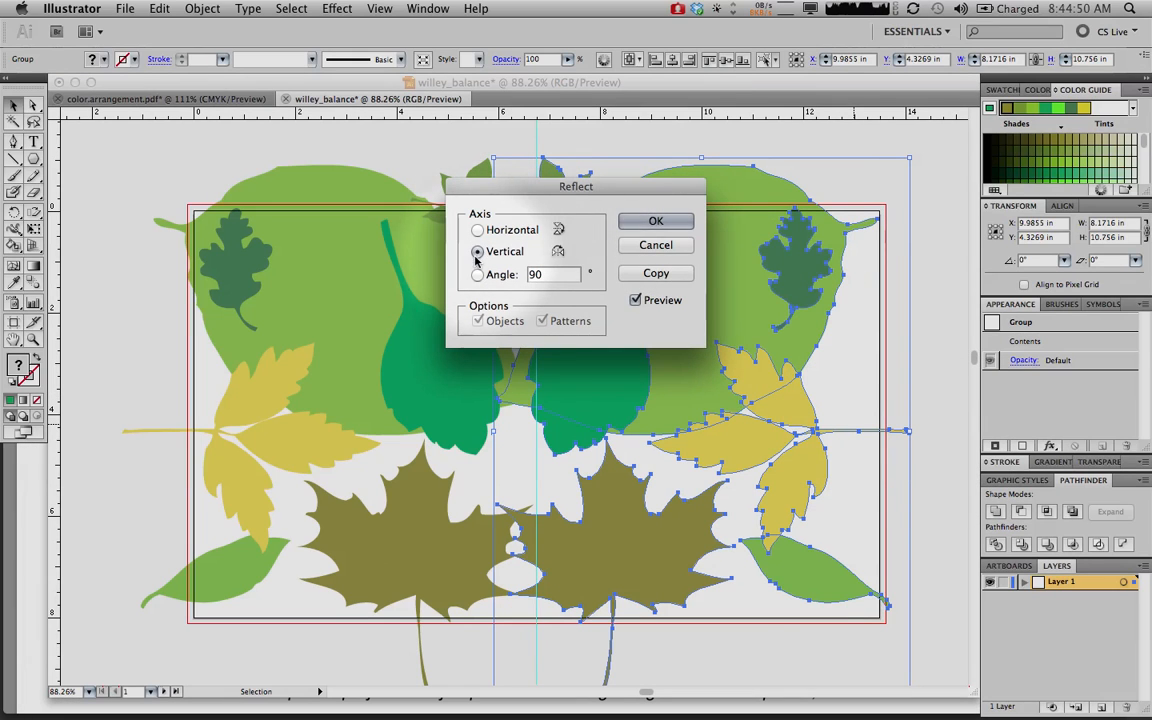
left_click(656, 221)
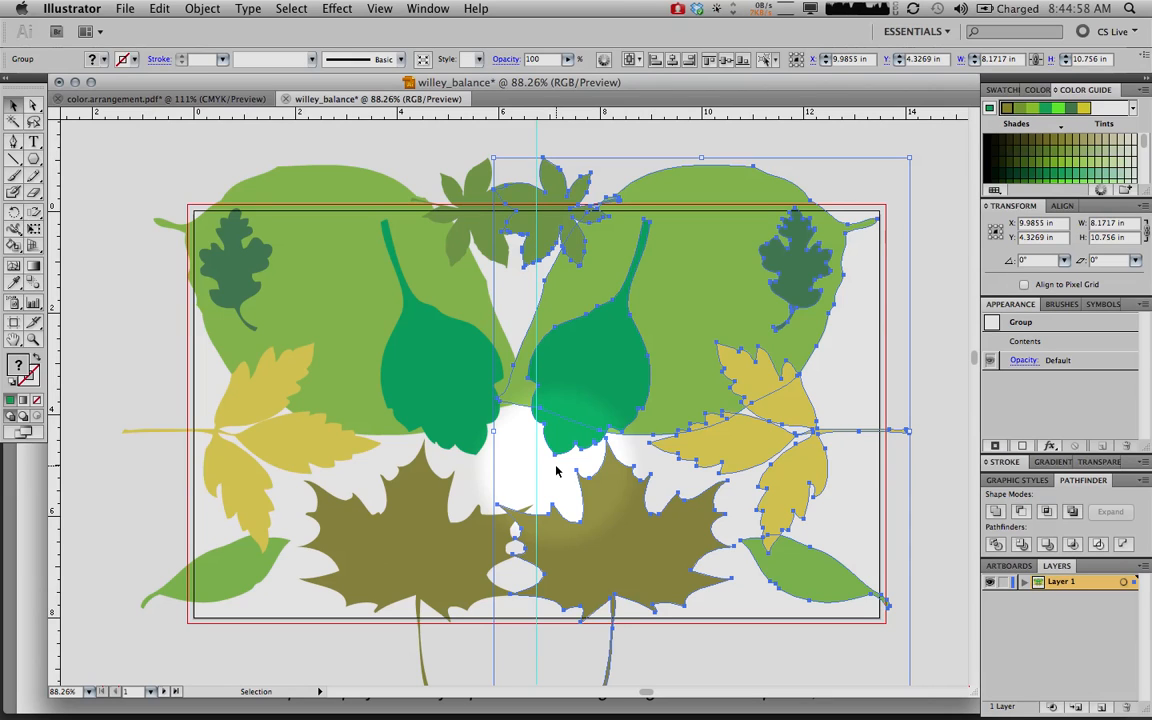
Step: Nudge the mirrored group right until its inner edge meets the center guide, at about X 10.82 in, and deselect it
key("Right")
key("Right")
key("Right")
key("Right")
key("Right")
key("Right")
key("Right")
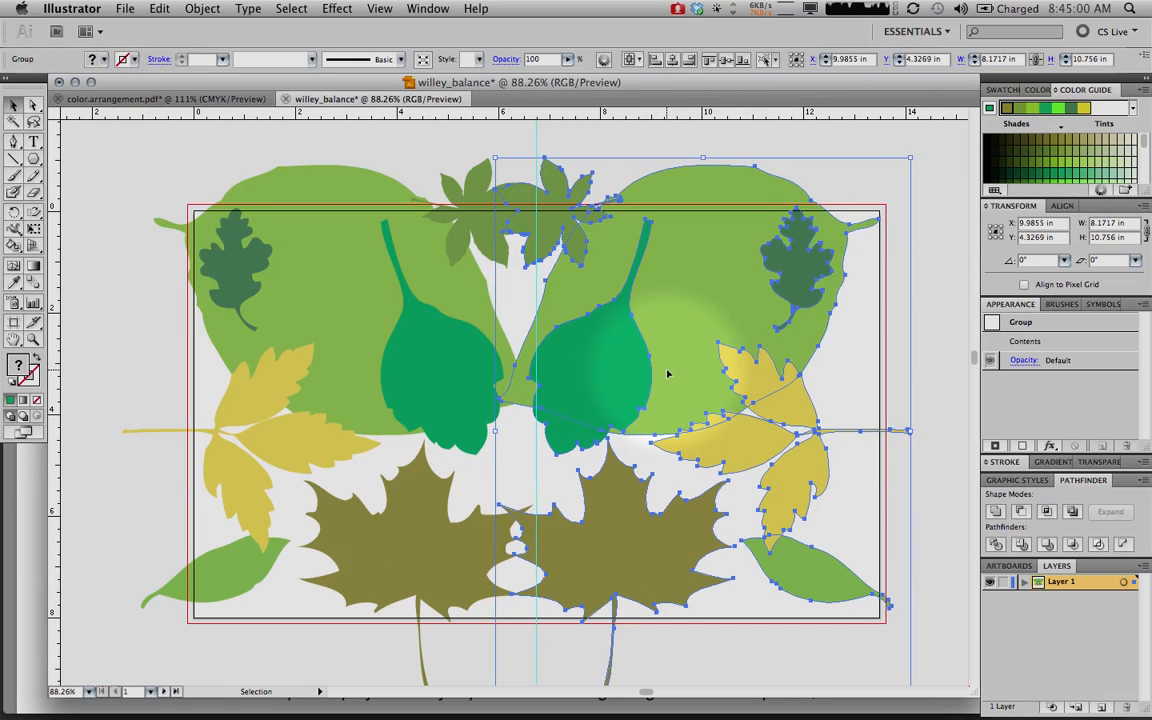
key("shift+Right")
key("shift+Right")
key("shift+Right")
key("shift+Right")
key("shift+Right")
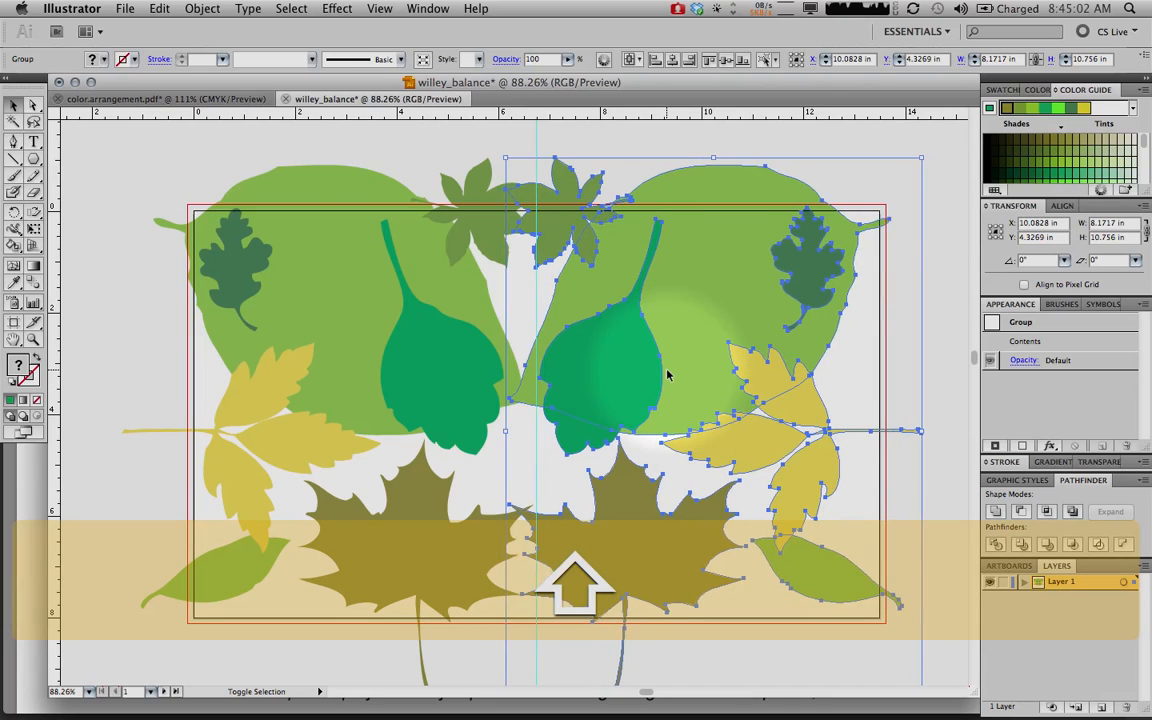
key("shift+Right")
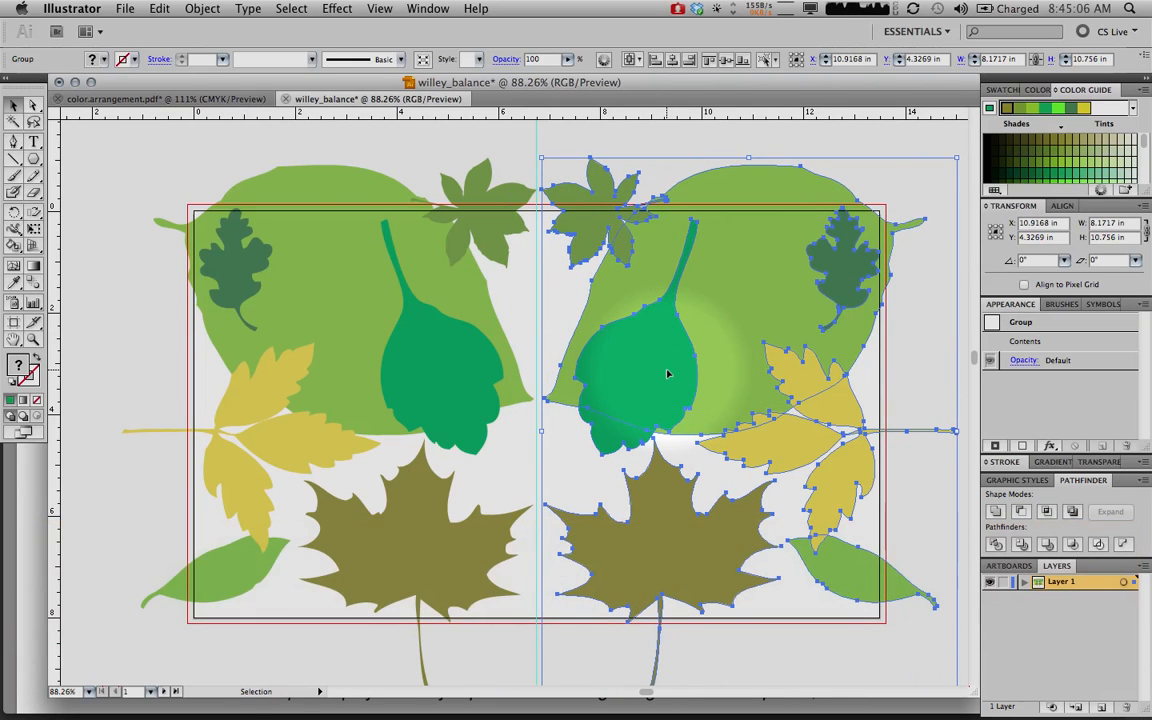
key("Left")
key("Left")
key("Left")
key("Left")
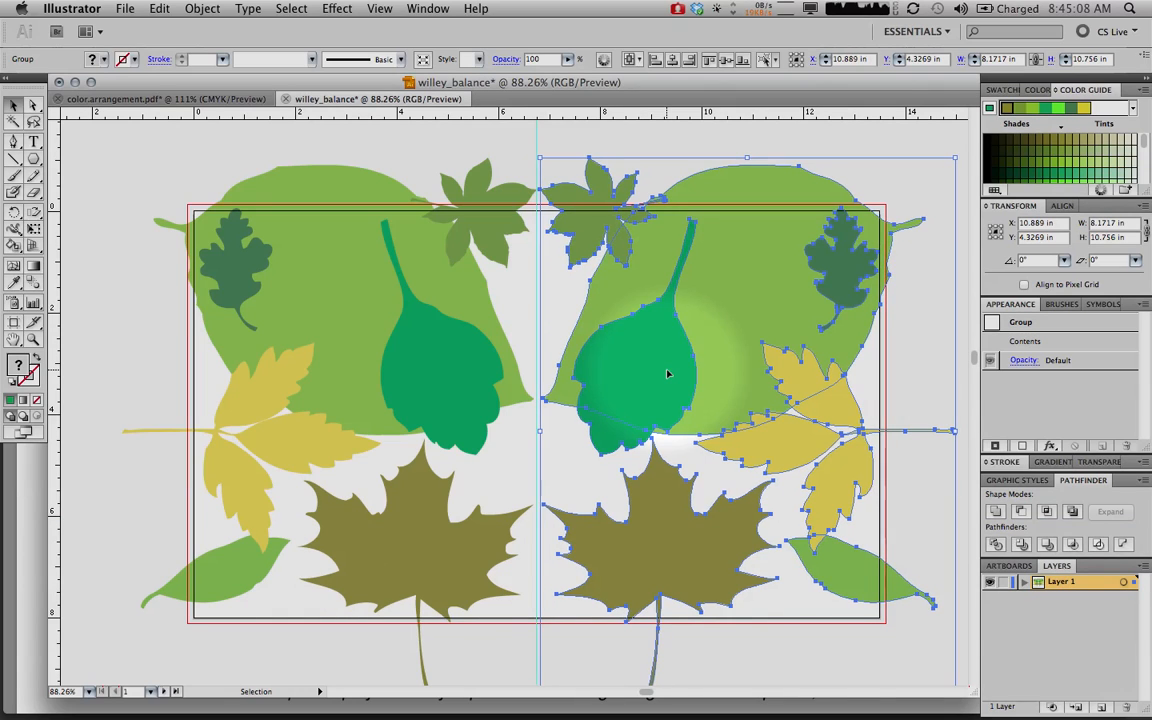
key("Left")
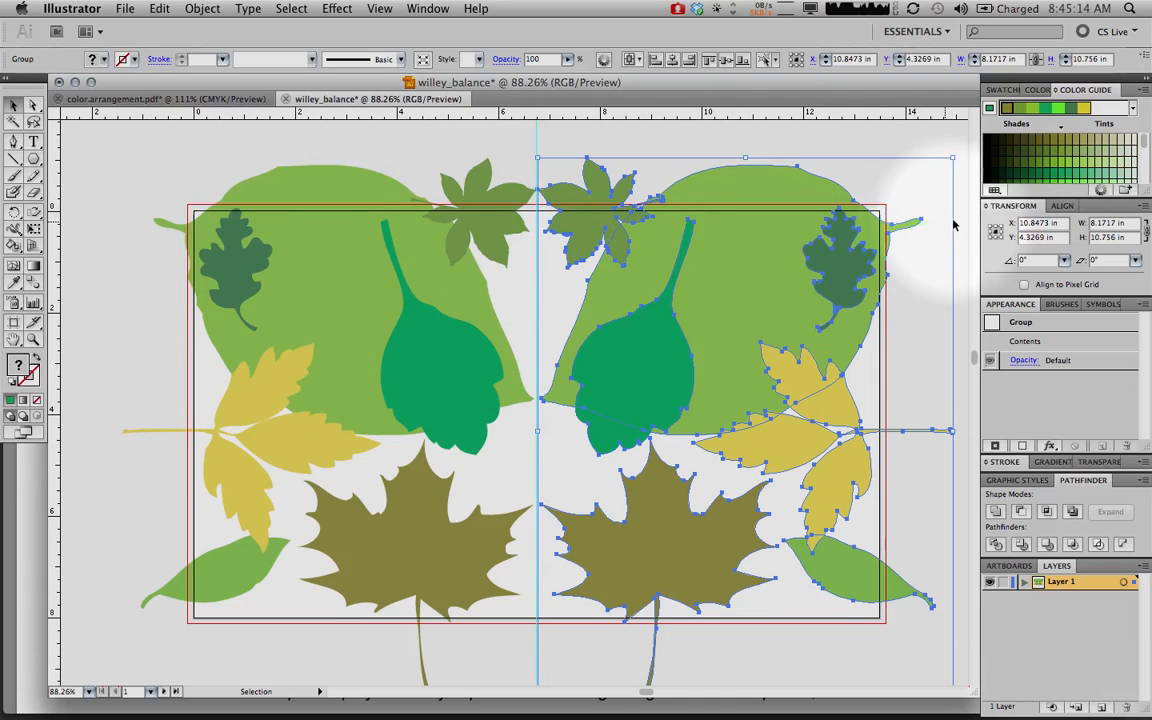
key("Left")
key("Left")
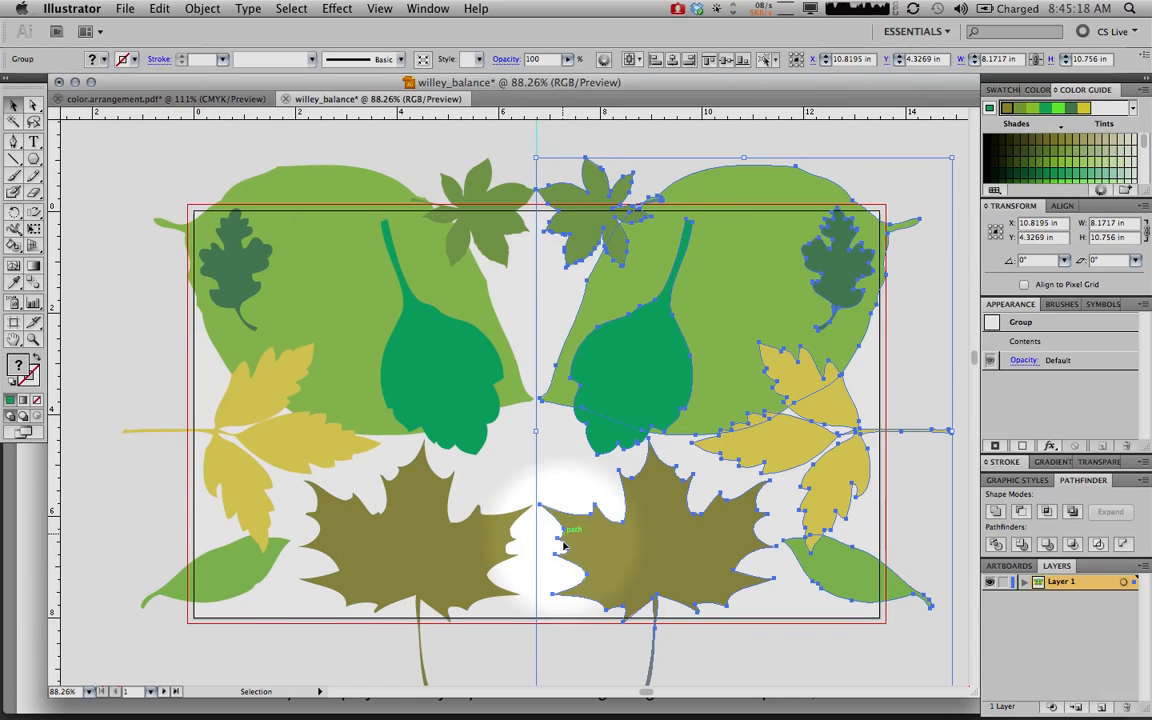
left_click(567, 645)
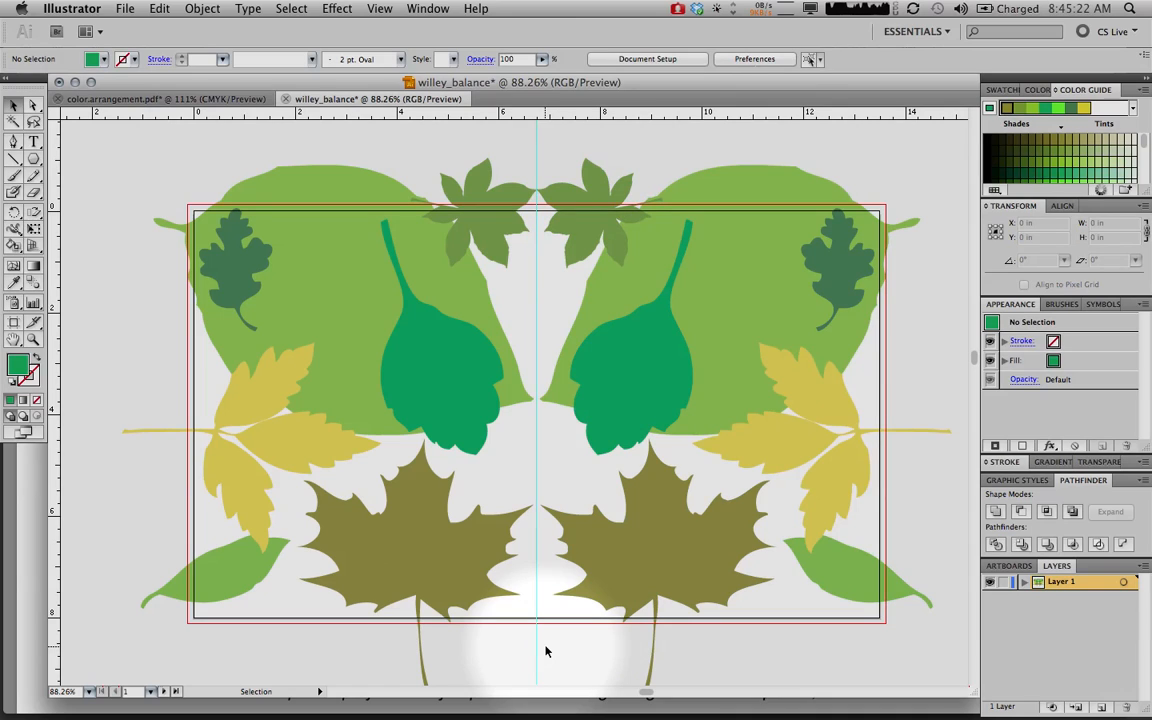
Step: Check the required balance types in the project brief in Preview, return to Illustrator, and copy both leaf groups
scroll(545, 651, "down", 2)
scroll(545, 651, "right", 2)
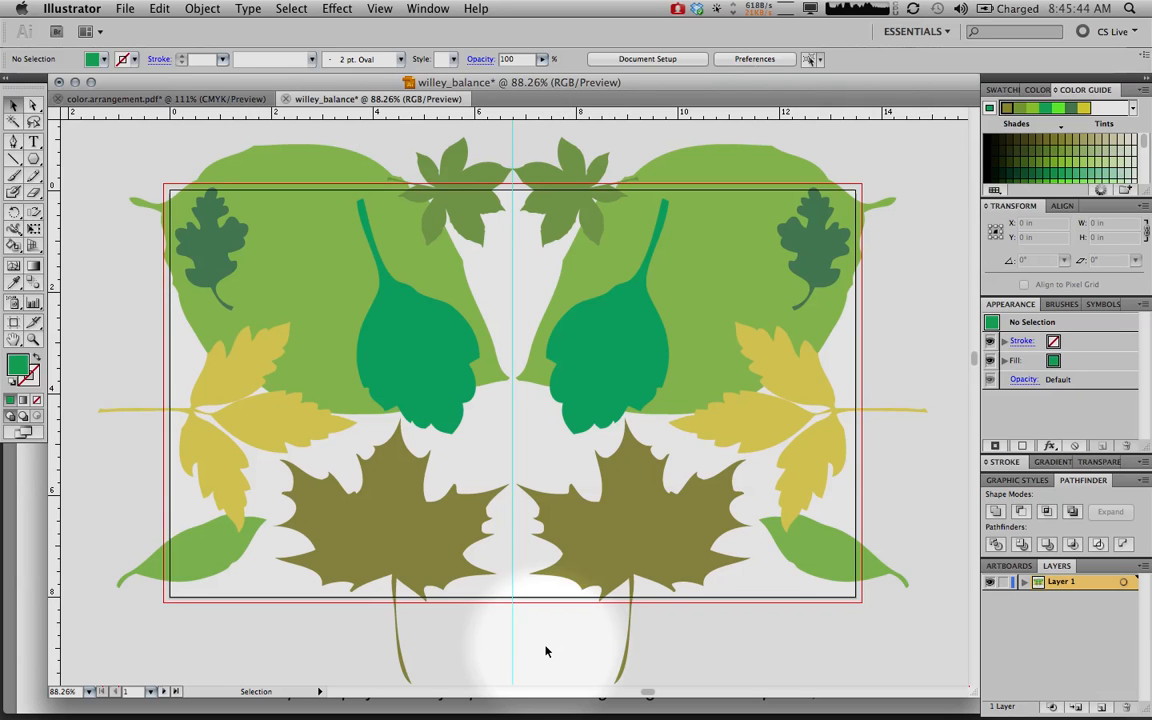
key("super+Tab")
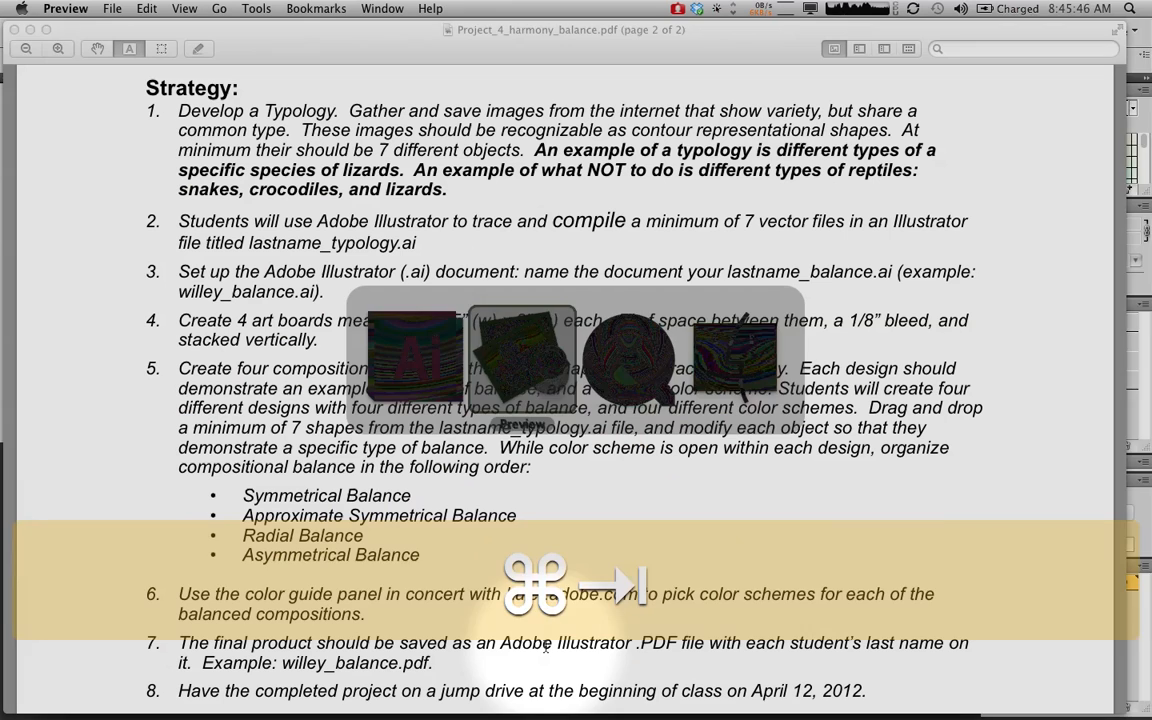
key("super+Tab")
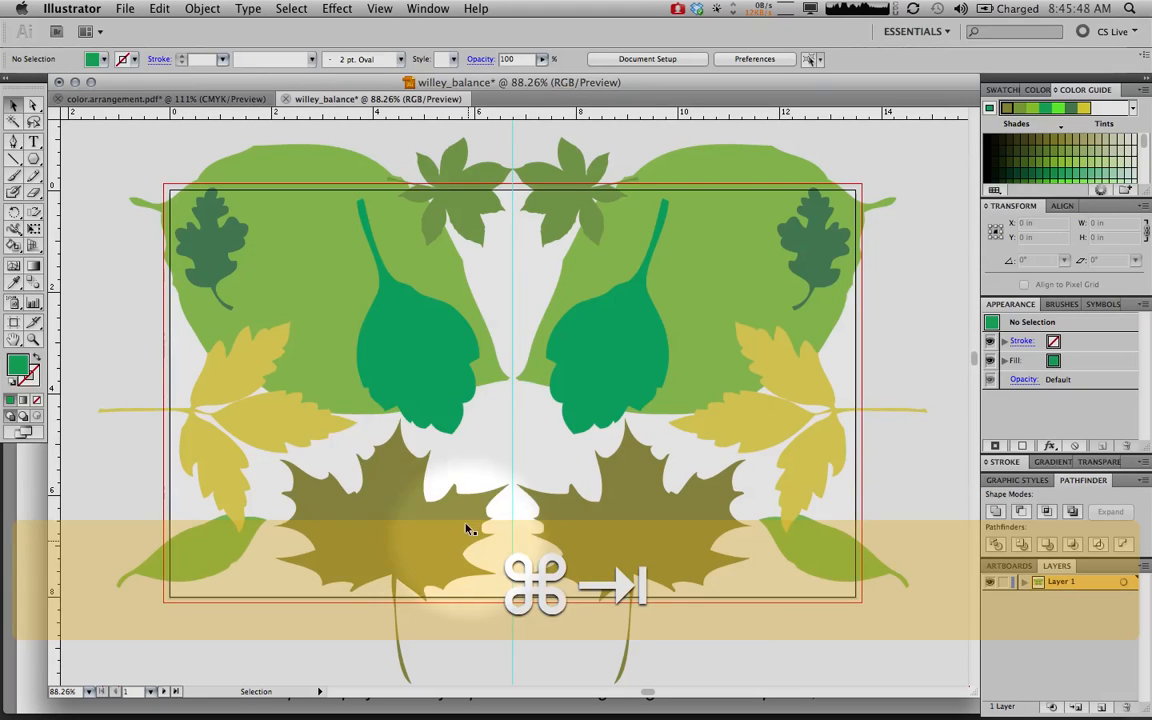
key("super+a")
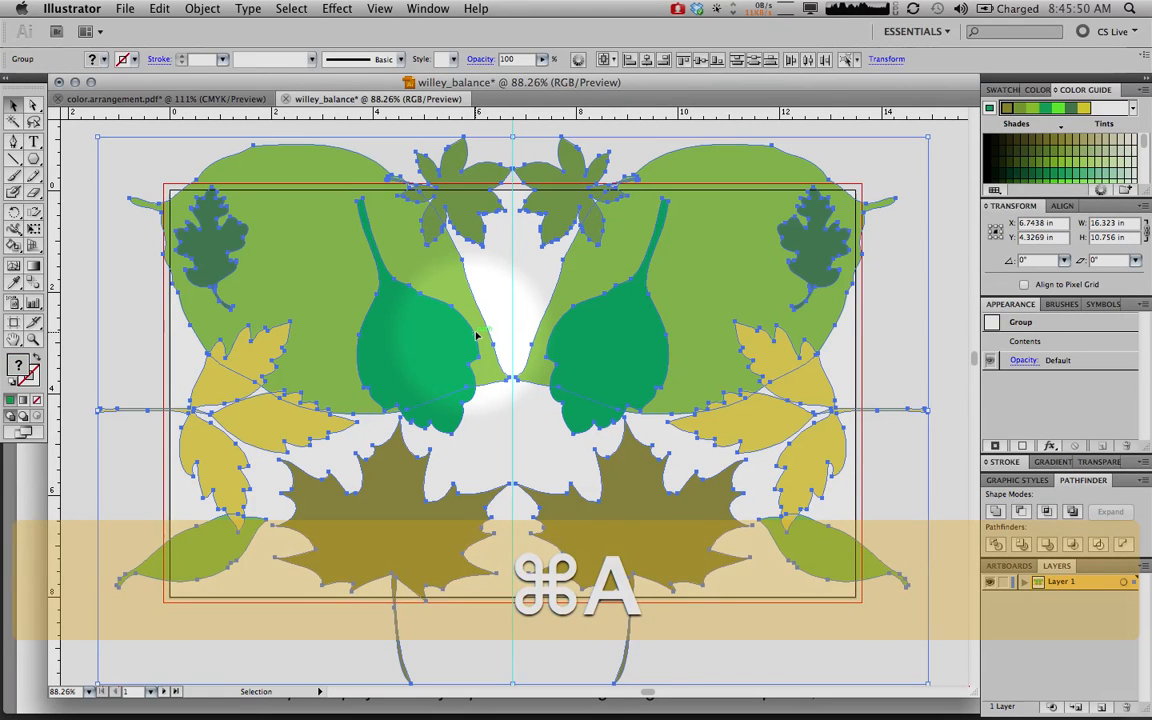
key("super+c")
key("v")
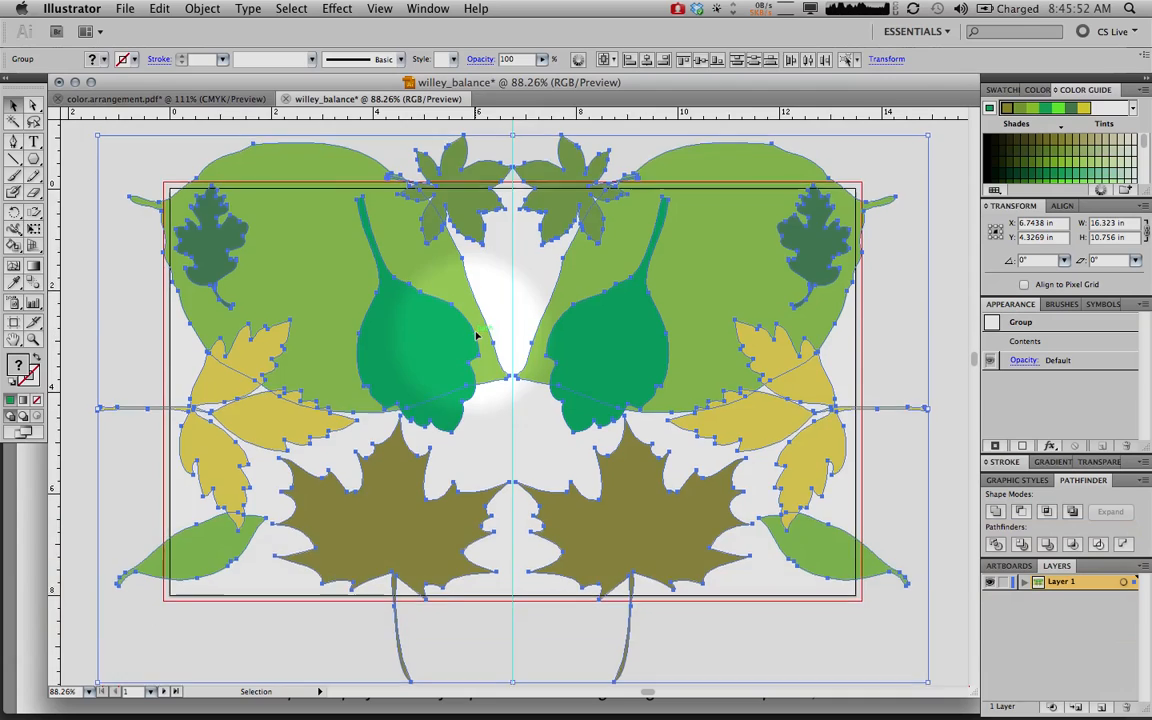
Step: Go to artboard 3, recheck the project brief, and add a horizontal guide across the artboard's middle at 4 in
scroll(391, 373, "down", 3)
left_click(150, 691)
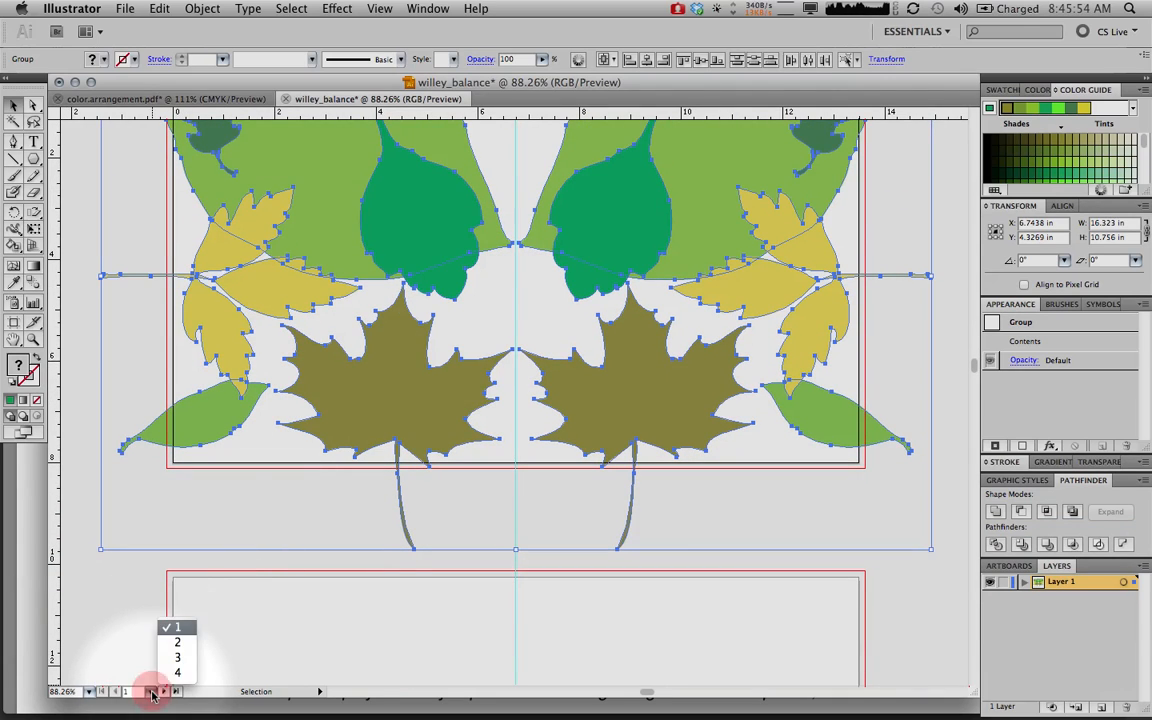
left_click(176, 658)
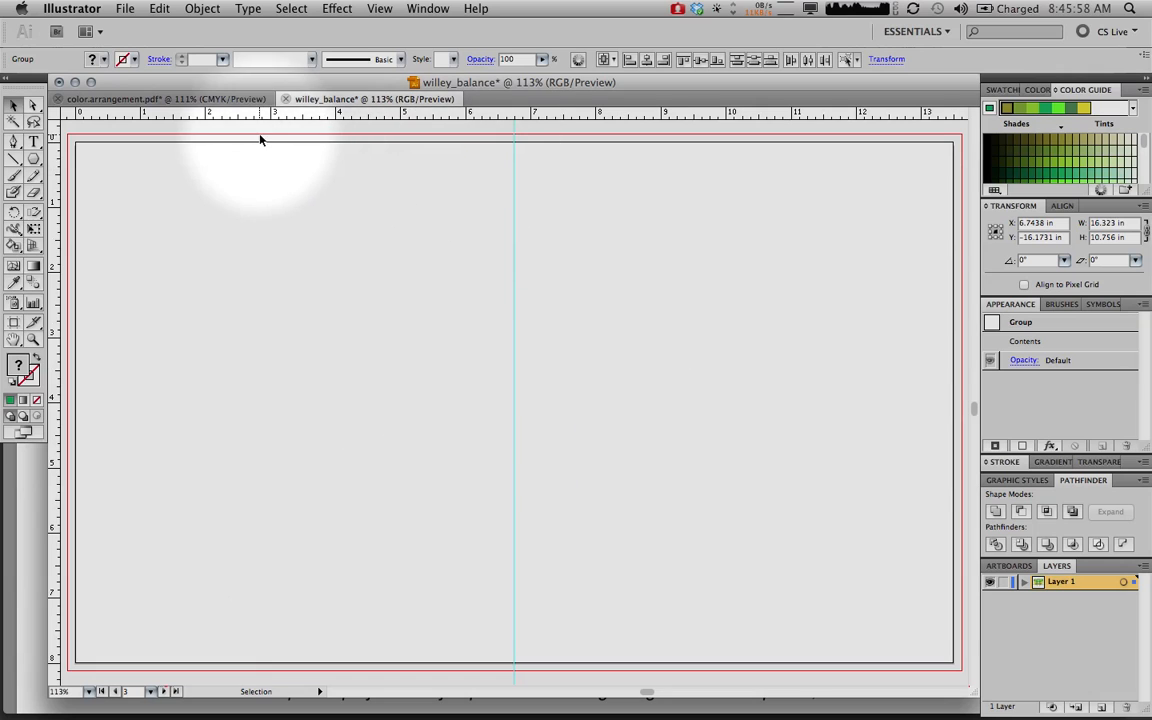
key("super+Tab")
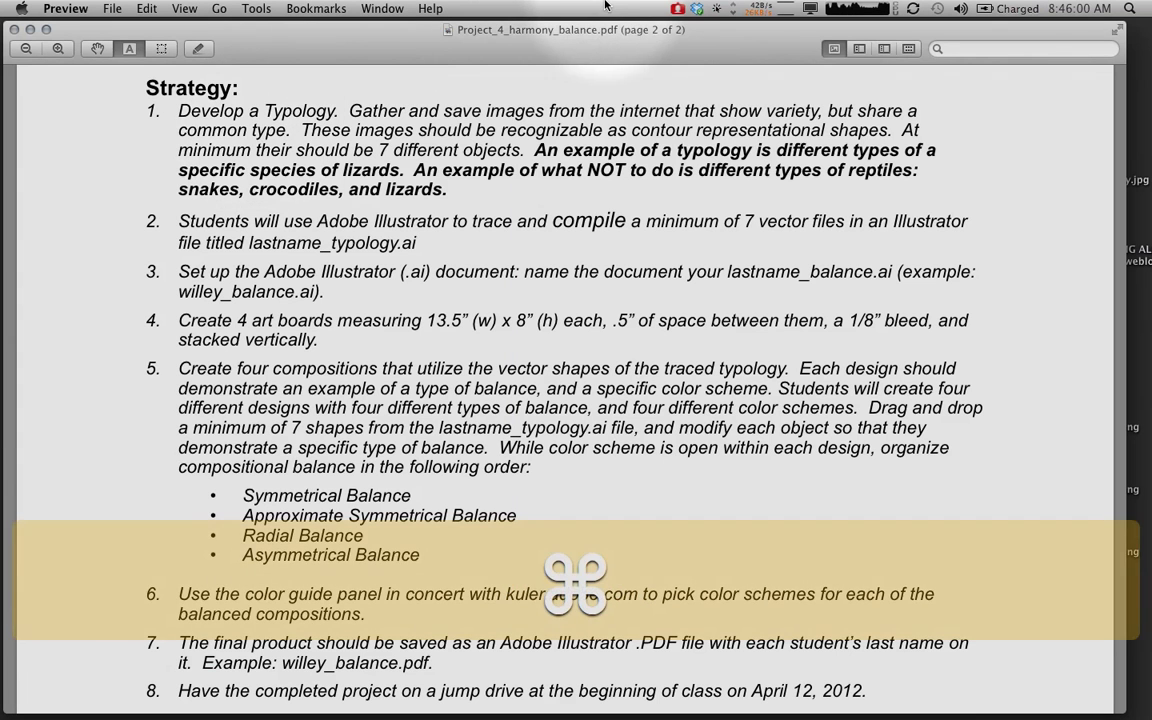
key("super+Tab")
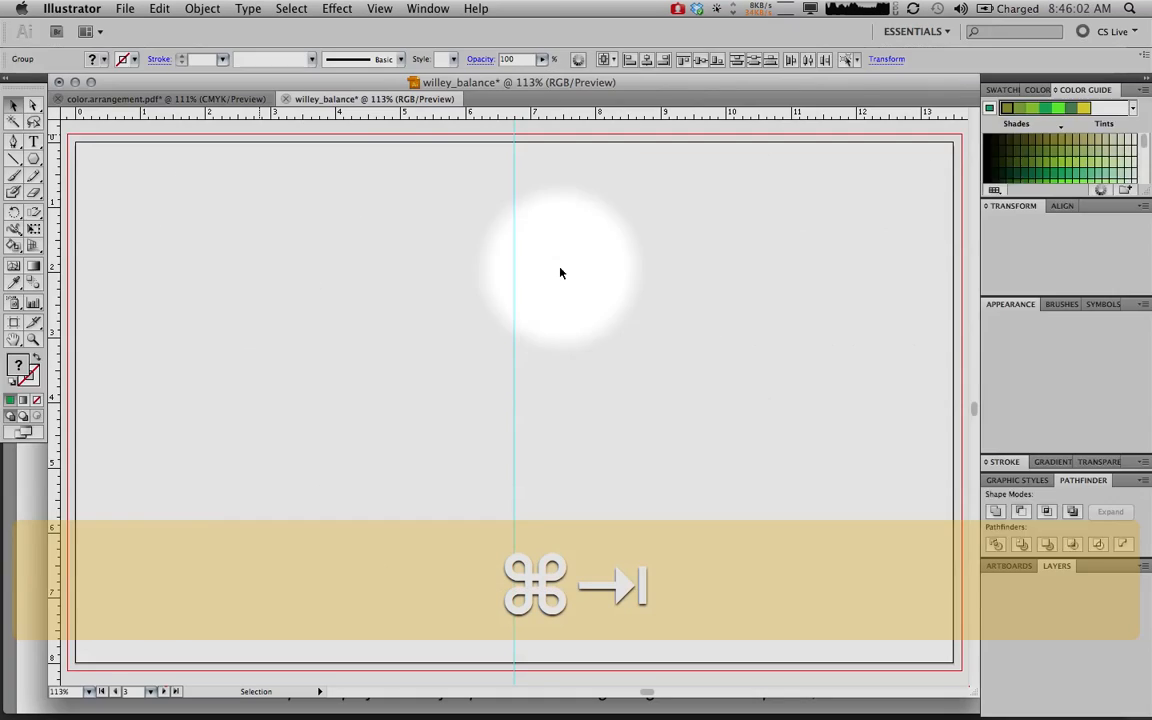
left_click_drag(481, 118, 480, 405)
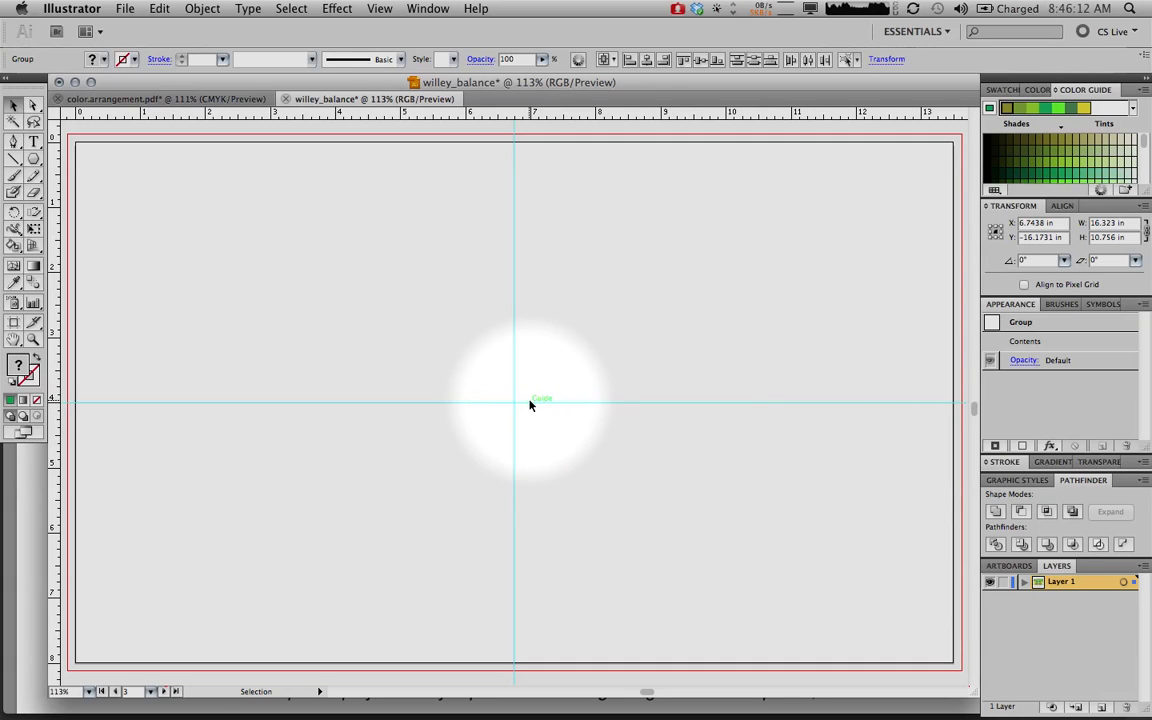
Step: Try to paste the copied leaf groups onto artboard 3 using Paste in Front
key("super")
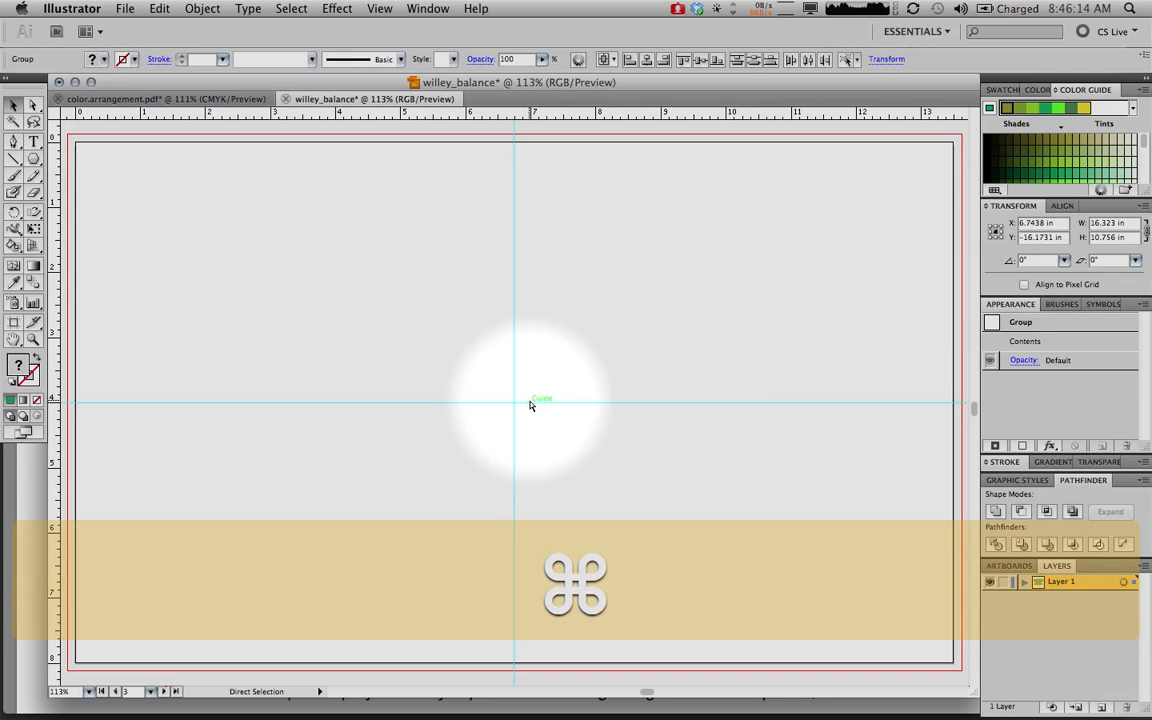
left_click(163, 8)
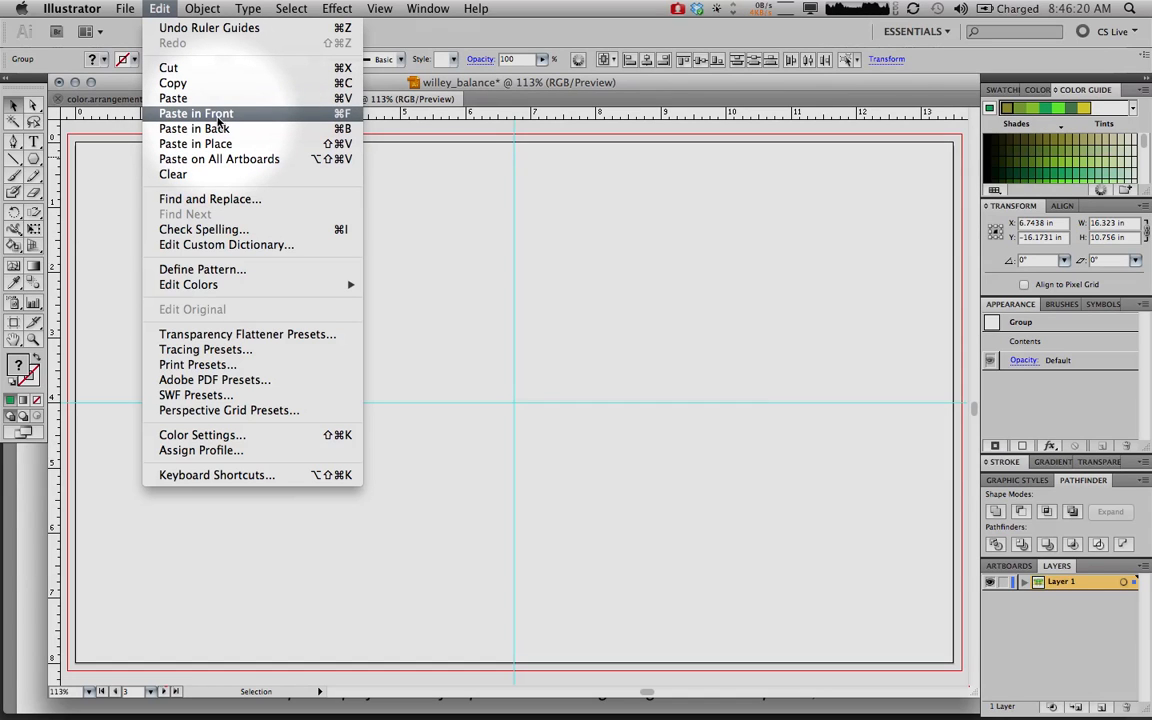
left_click(218, 118)
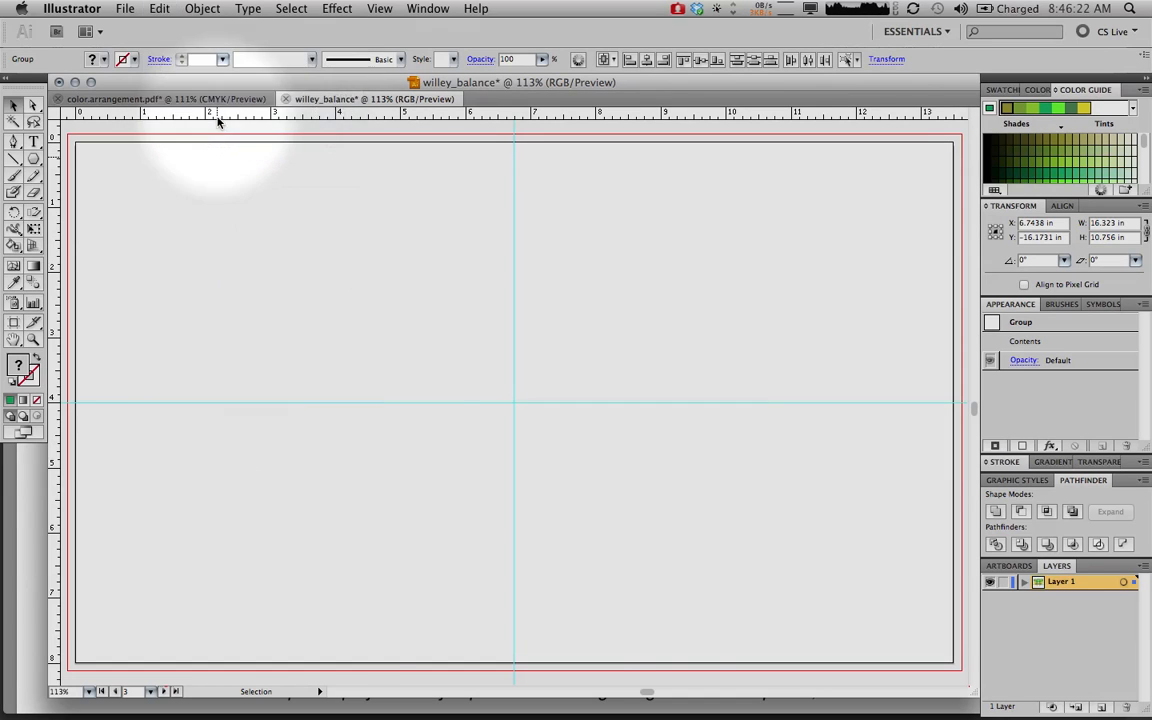
Step: Move the pasted leaf groups onto artboard 3, centered on the vertical guide at about Y 4.33 in, and group them
left_click_drag(275, 193, 838, 258)
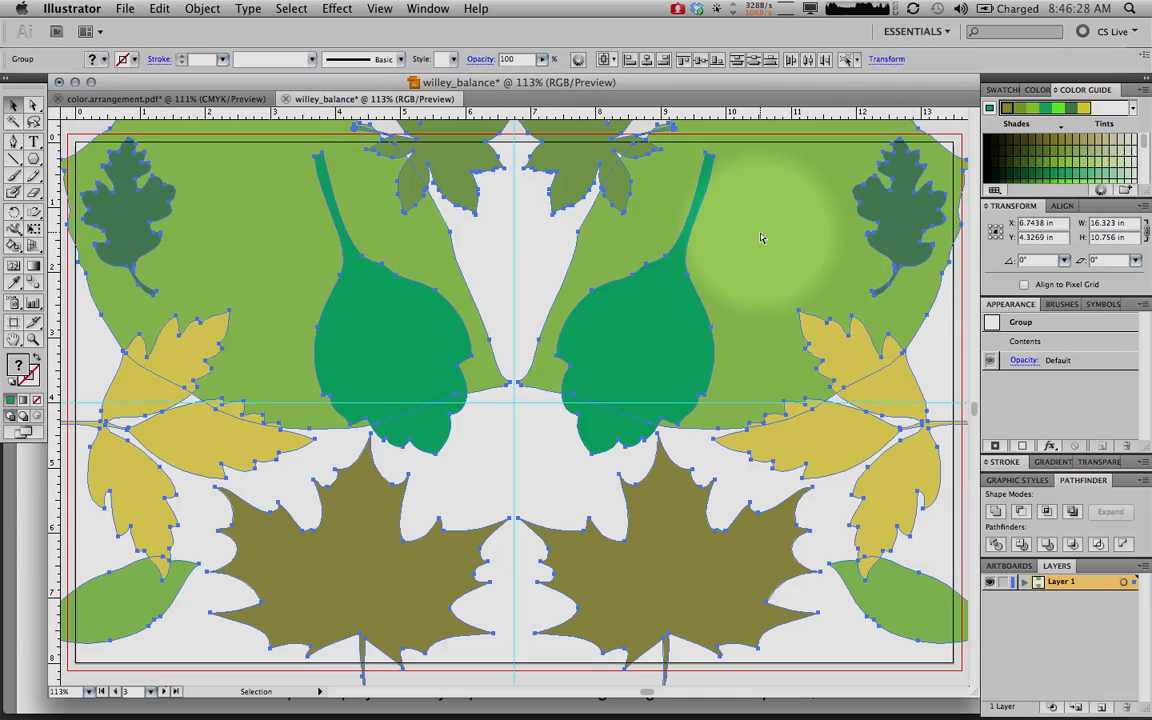
key("super+minus")
key("super+minus")
key("super+minus")
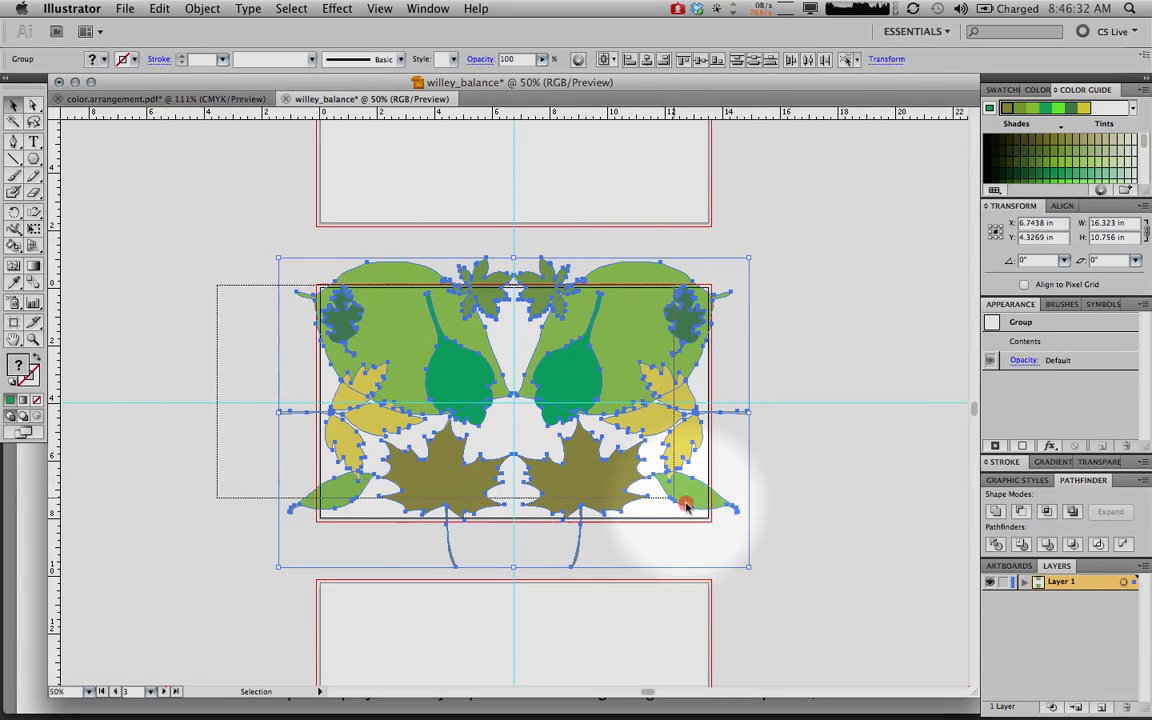
key("a")
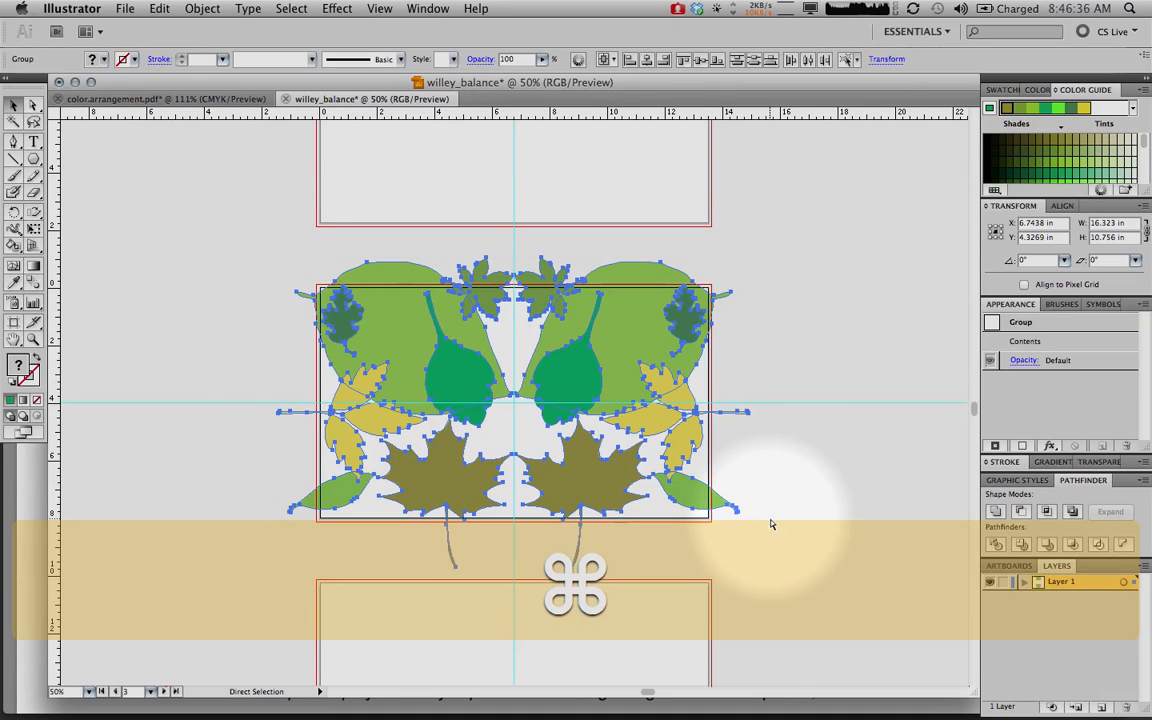
key("super+g")
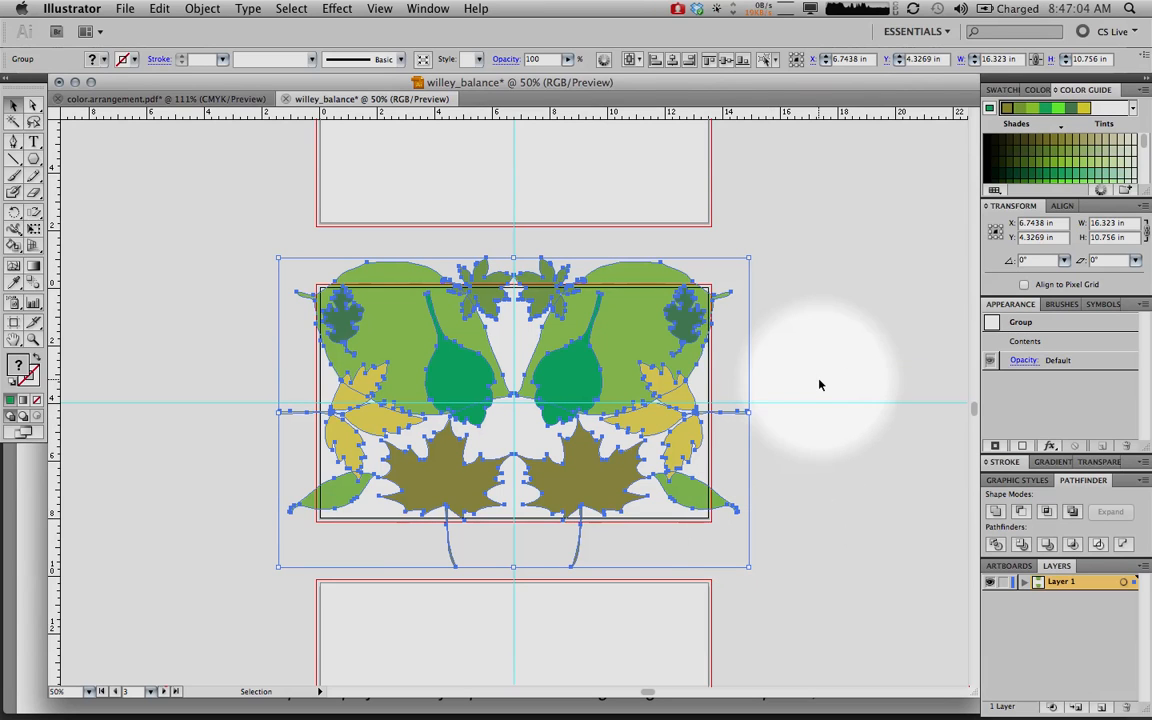
Step: Scale the leaf group down proportionally to about 7.15 x 4.71 in and place it in the artboard's upper-left quarter
left_click_drag(749, 259, 446, 320)
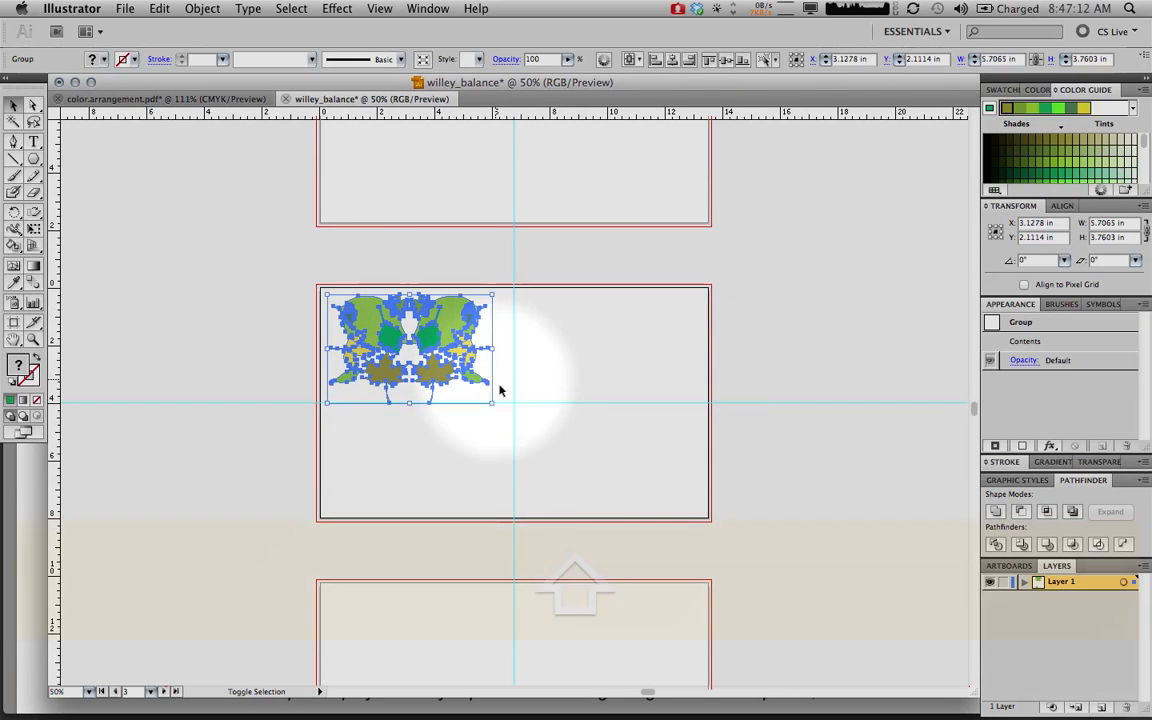
key("shift")
left_click_drag(492, 401, 533, 430)
left_click_drag(483, 345, 468, 322)
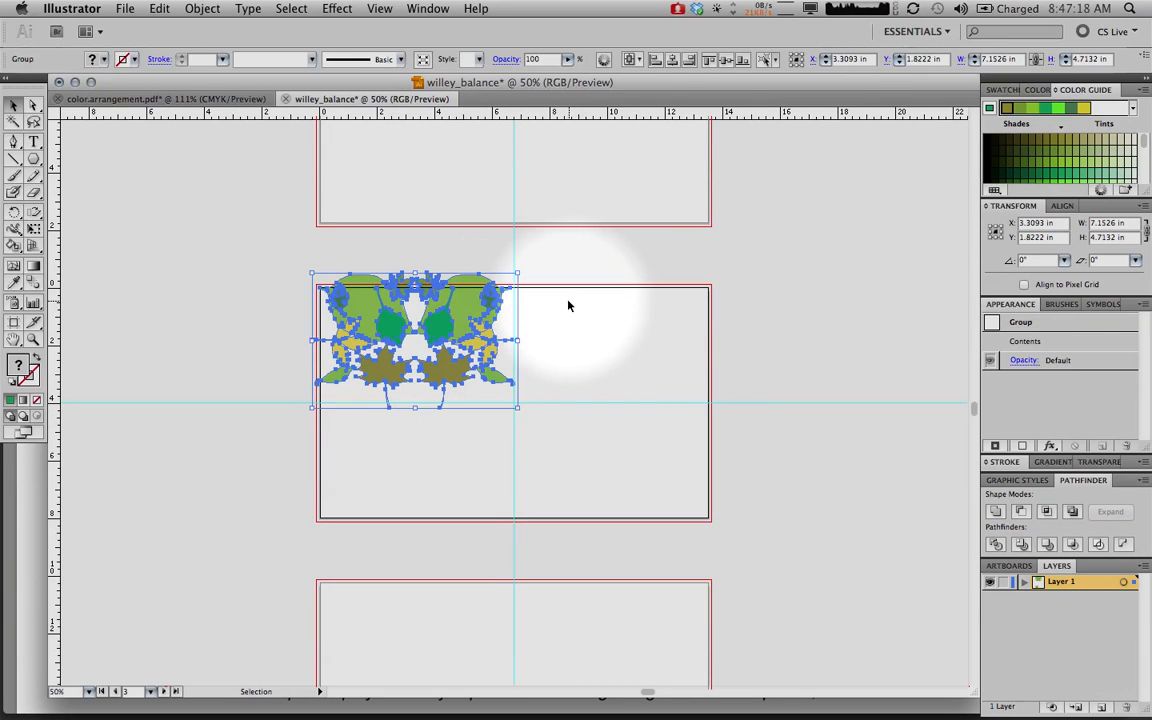
Step: Enlarge the leaf group to about 7.34 x 4.84 in and nudge it vertically to about Y 2.16 in
key("super+space")
key("super+0")
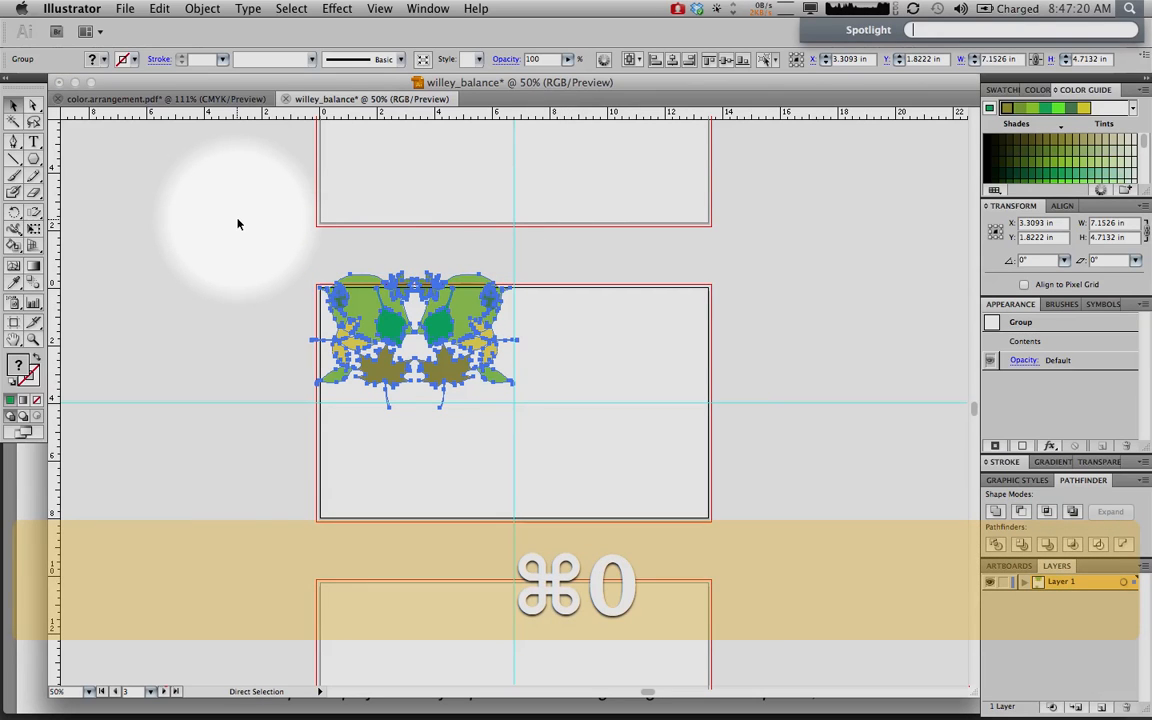
key("super+space")
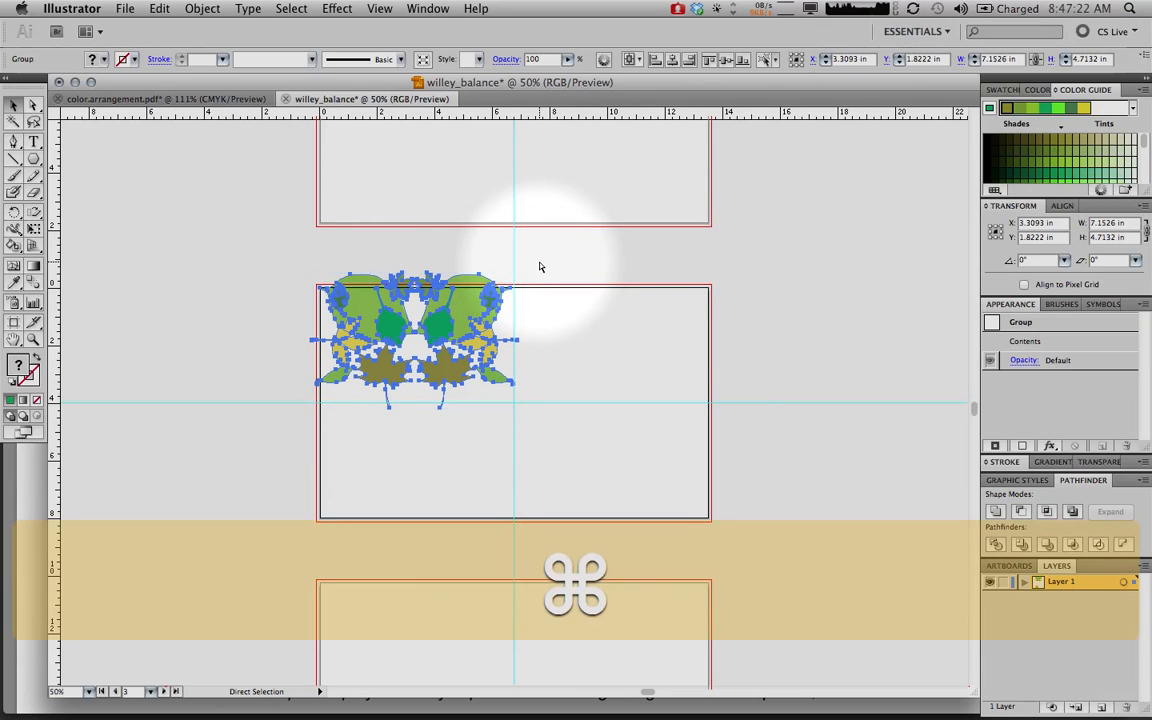
key("super+0")
scroll(495, 260, "up", 1)
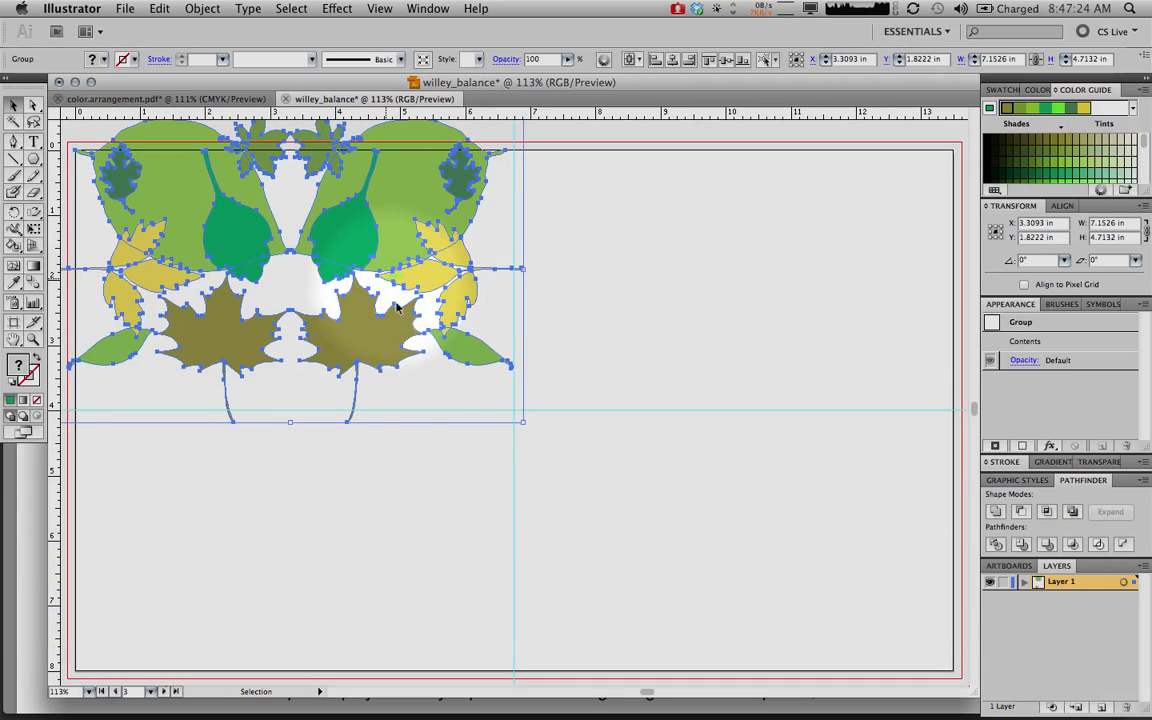
left_click_drag(520, 424, 535, 431)
key("shift+Down")
key("shift+Down")
key("shift+Down")
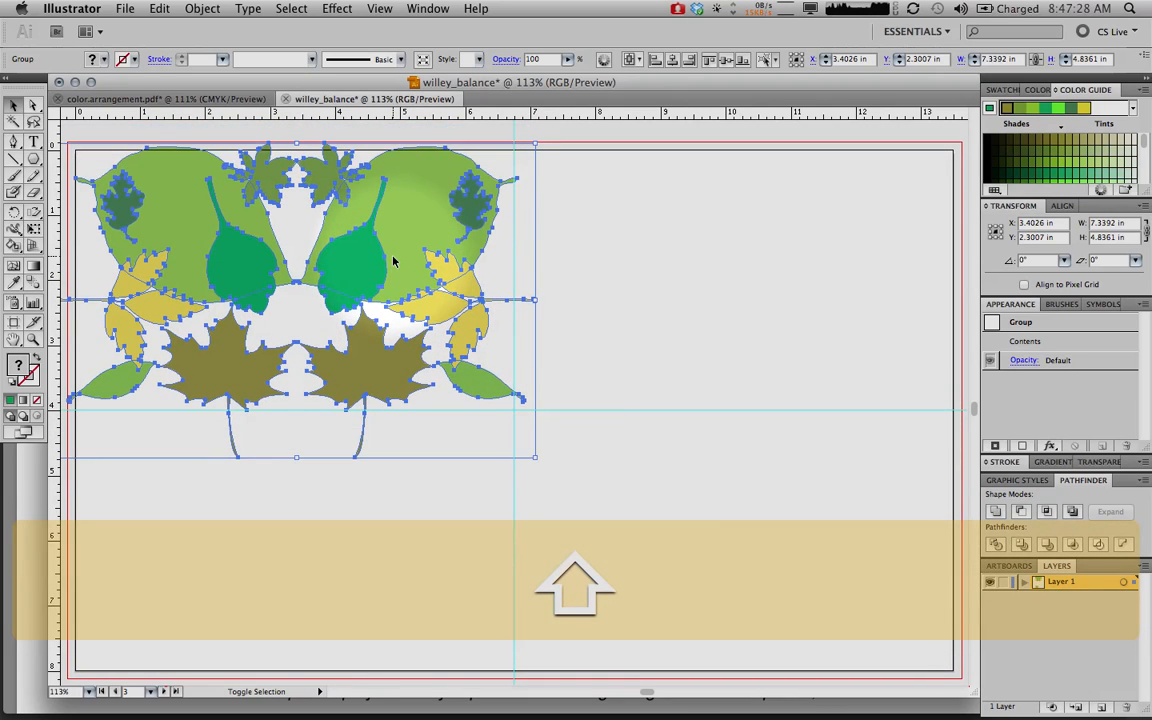
key("shift+Up")
left_click(712, 300)
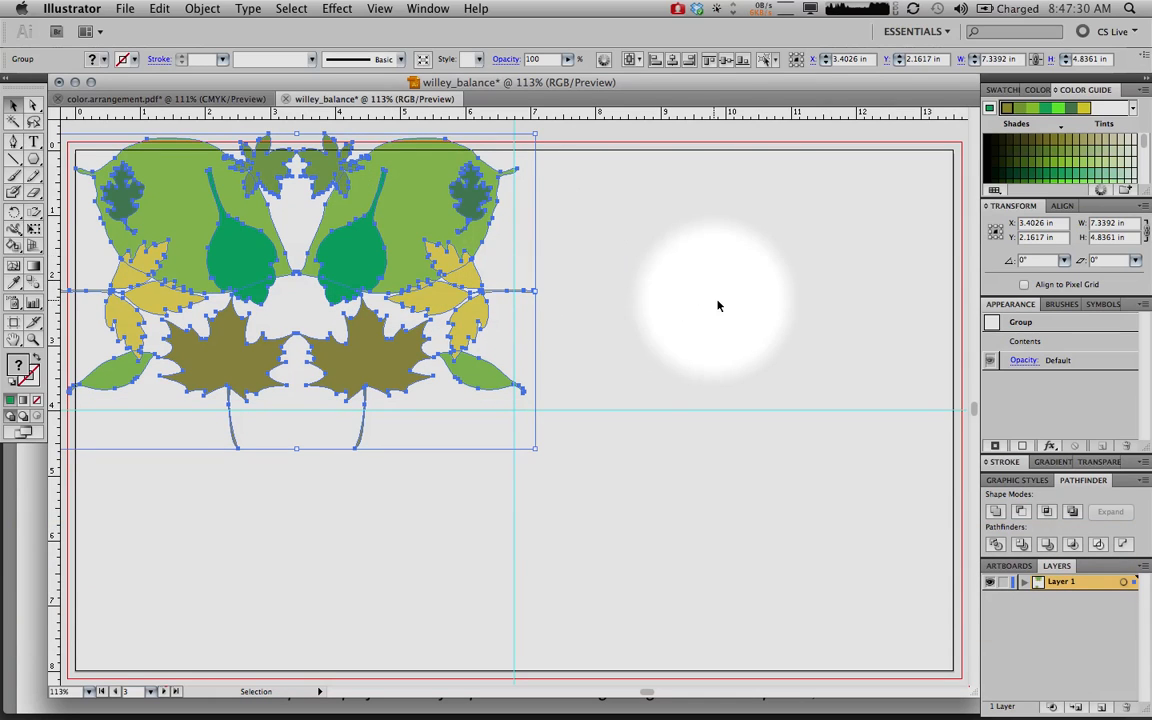
Step: Duplicate the leaf group straight down into the artboard's lower half and reflect the copy across the horizontal axis
left_click(440, 236)
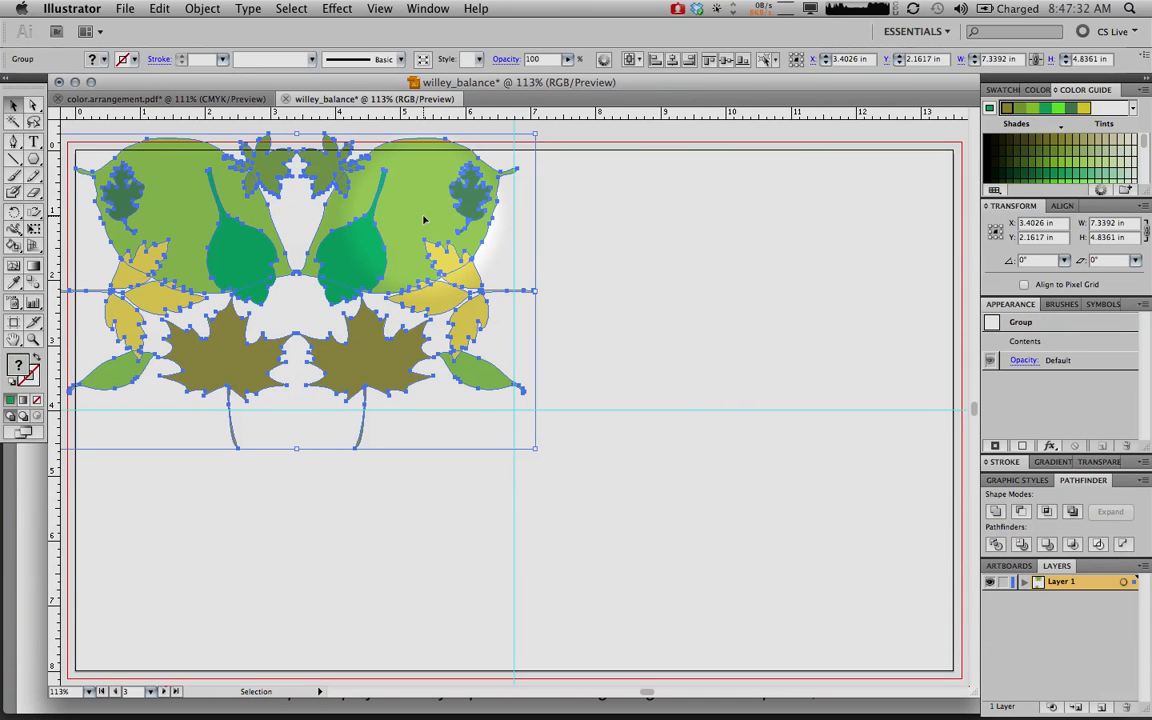
left_click_drag(424, 219, 401, 491)
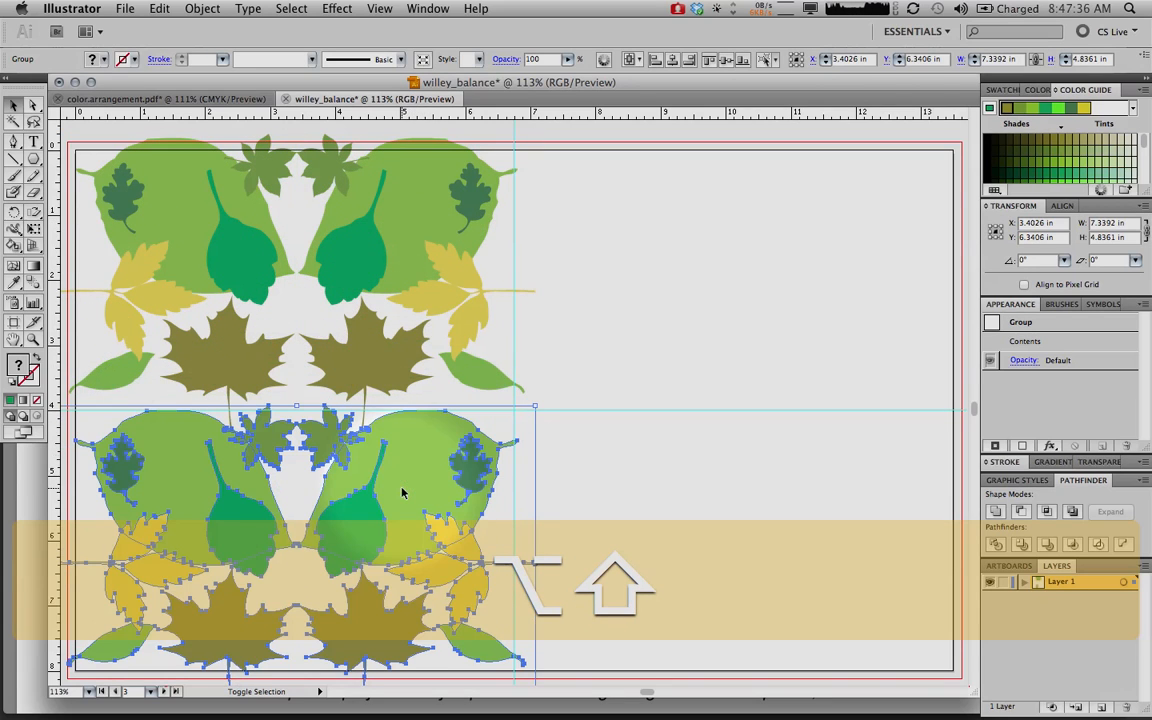
right_click(390, 441)
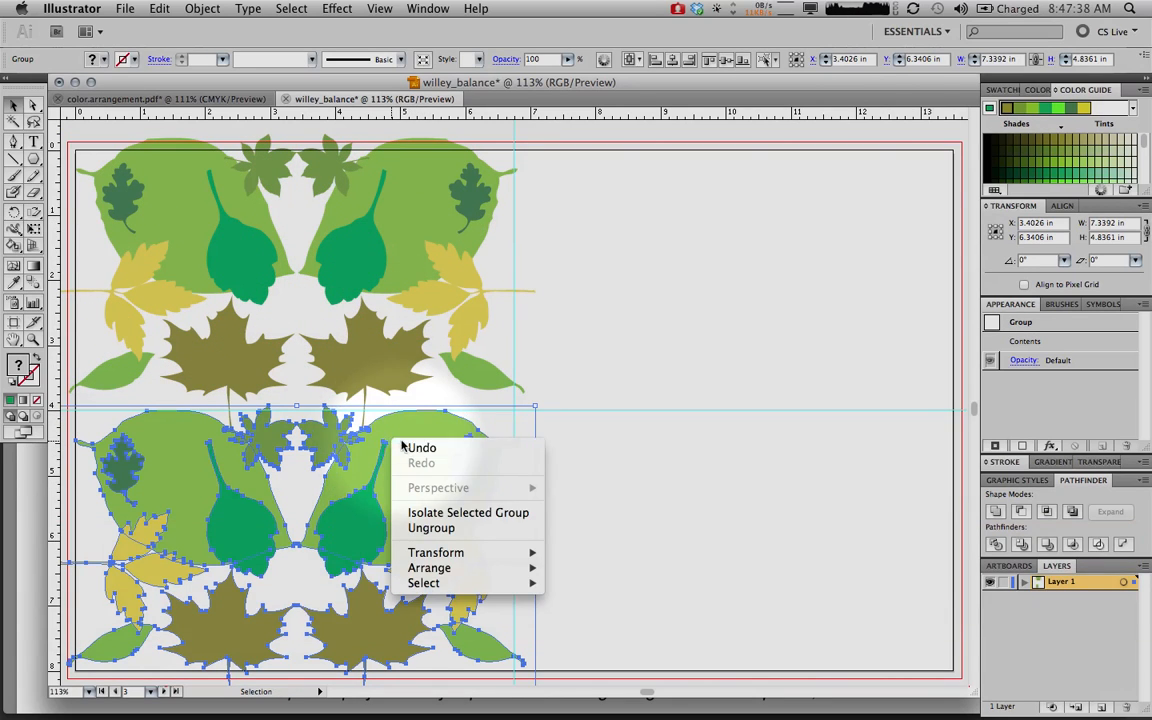
mouse_move(500, 553)
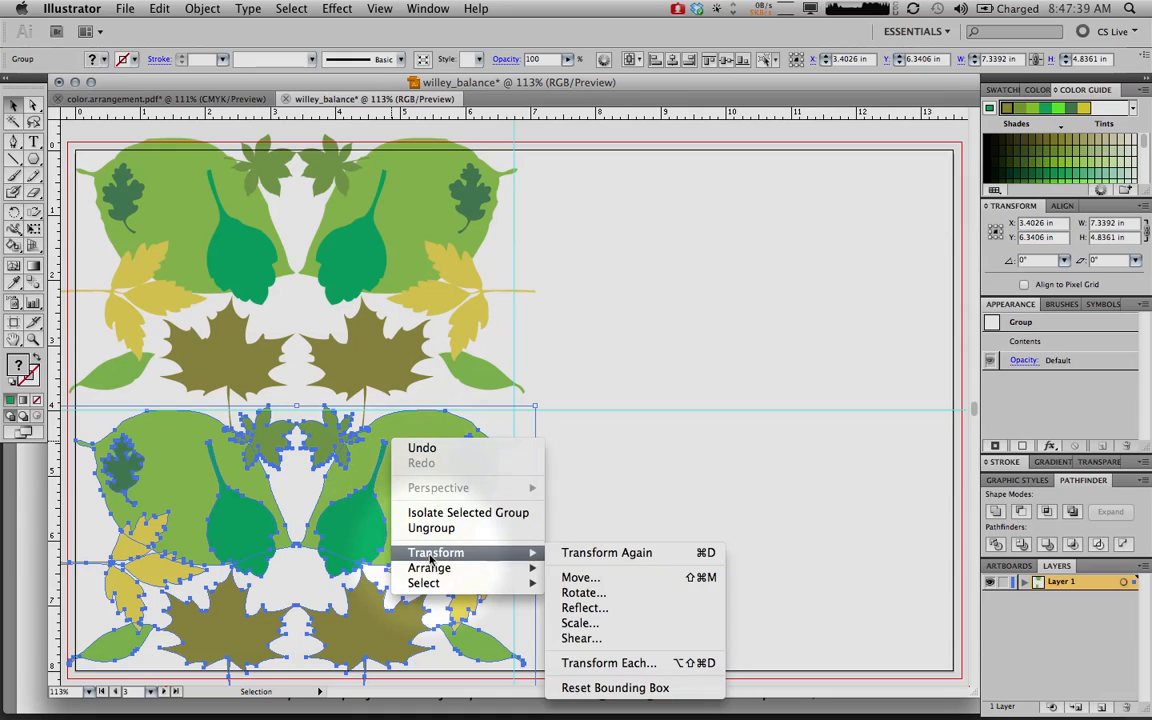
left_click(589, 607)
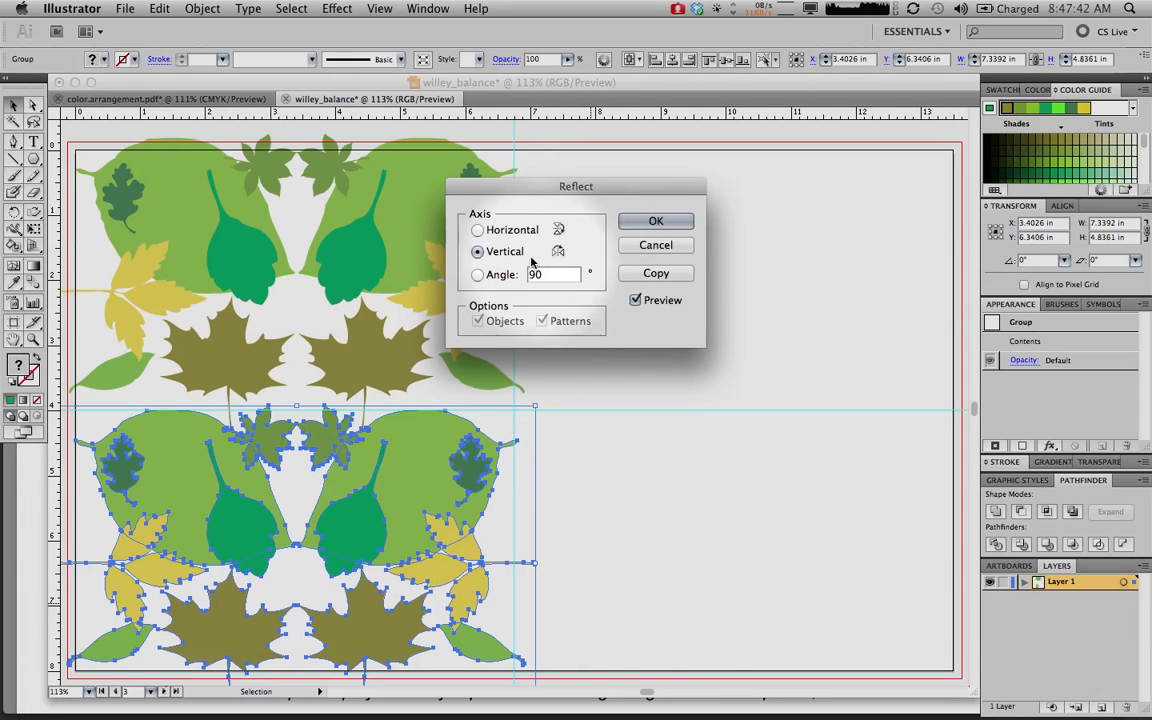
left_click(489, 230)
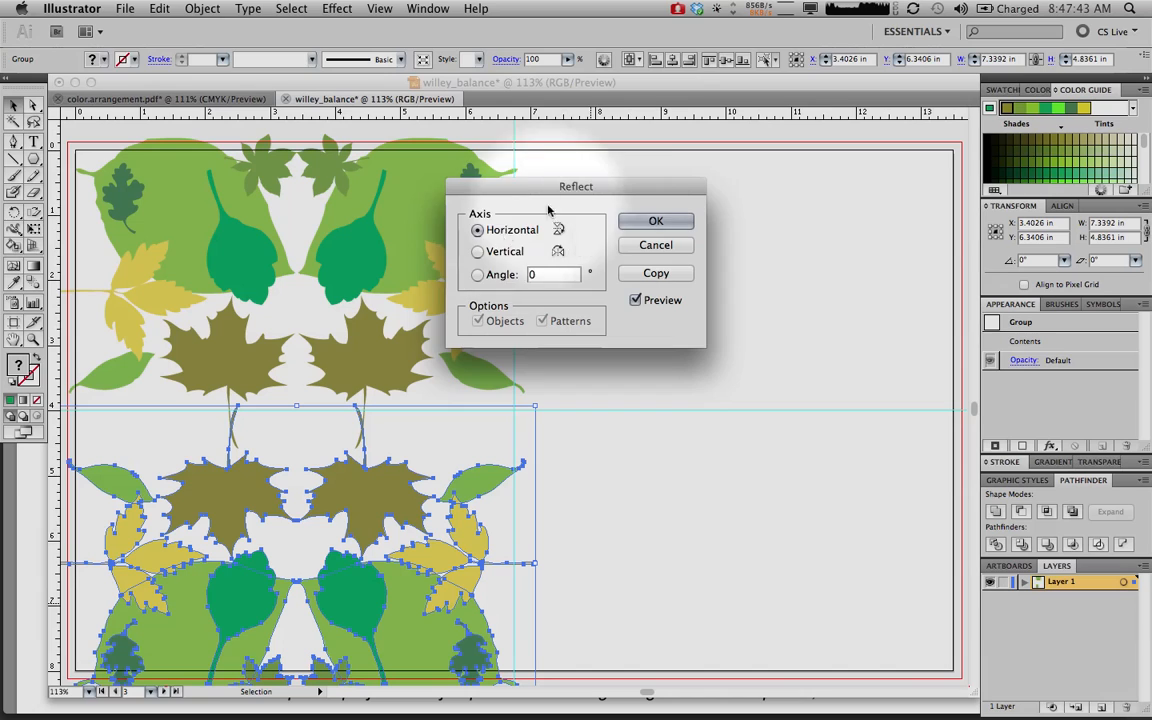
left_click(652, 220)
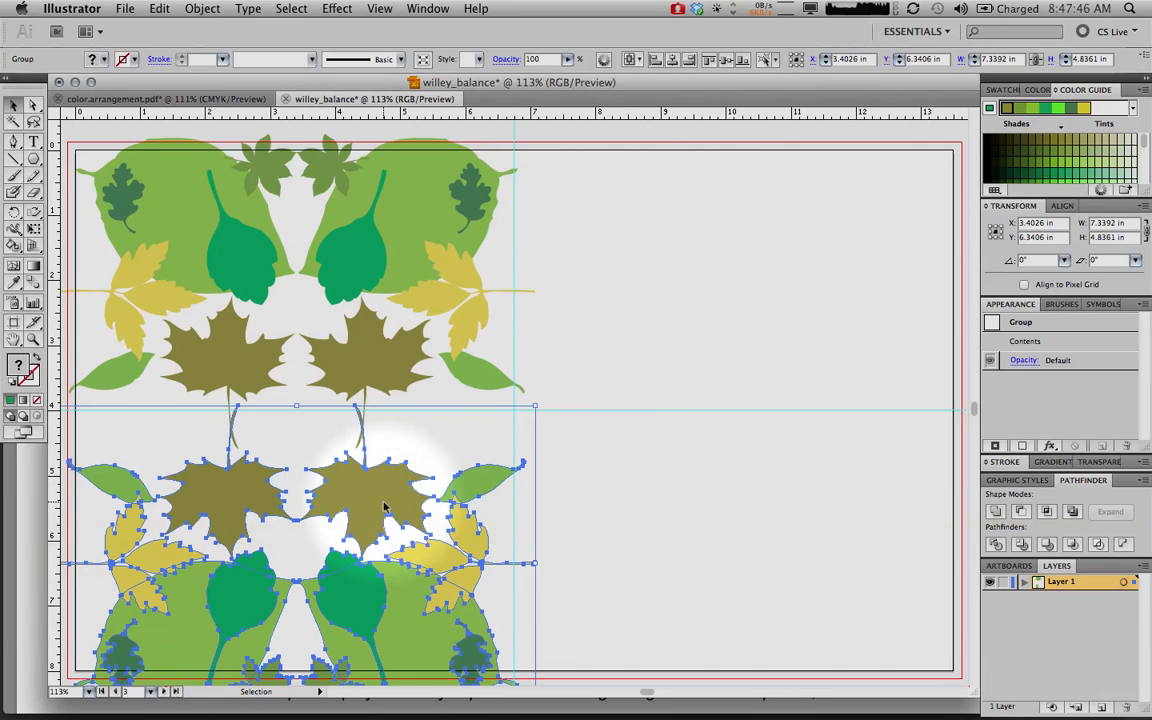
Step: Nudge the reflected copy up to about Y 5.78 in so its maple stems overlap the upper group's stems, and deselect it
key("shift+Up")
key("shift+Up")
key("shift+Up")
key("shift+Up")
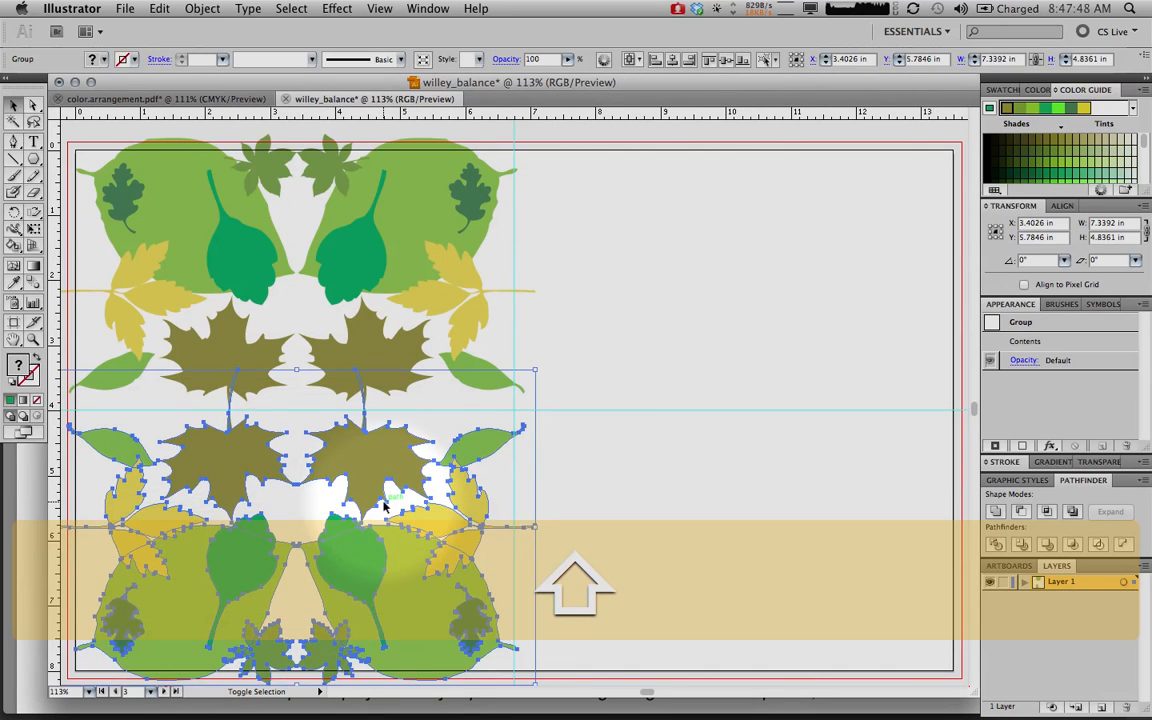
key("shift+Up")
key("shift+Down")
key("shift+Down")
key("shift+Up")
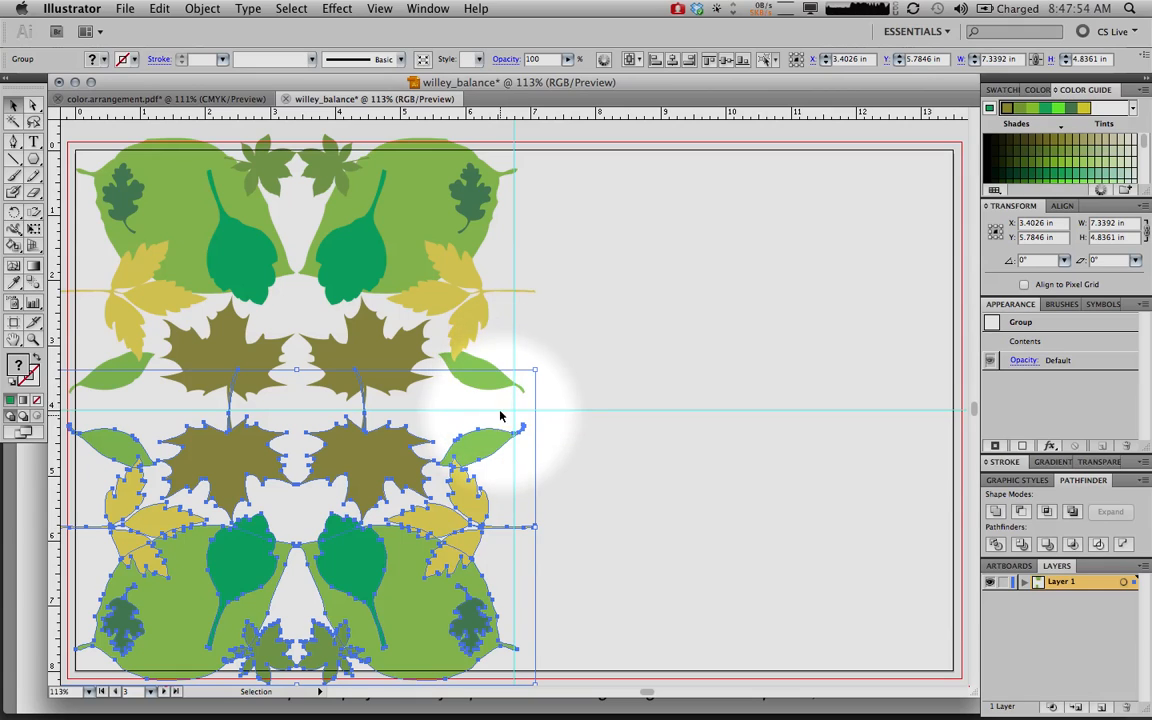
left_click(623, 437)
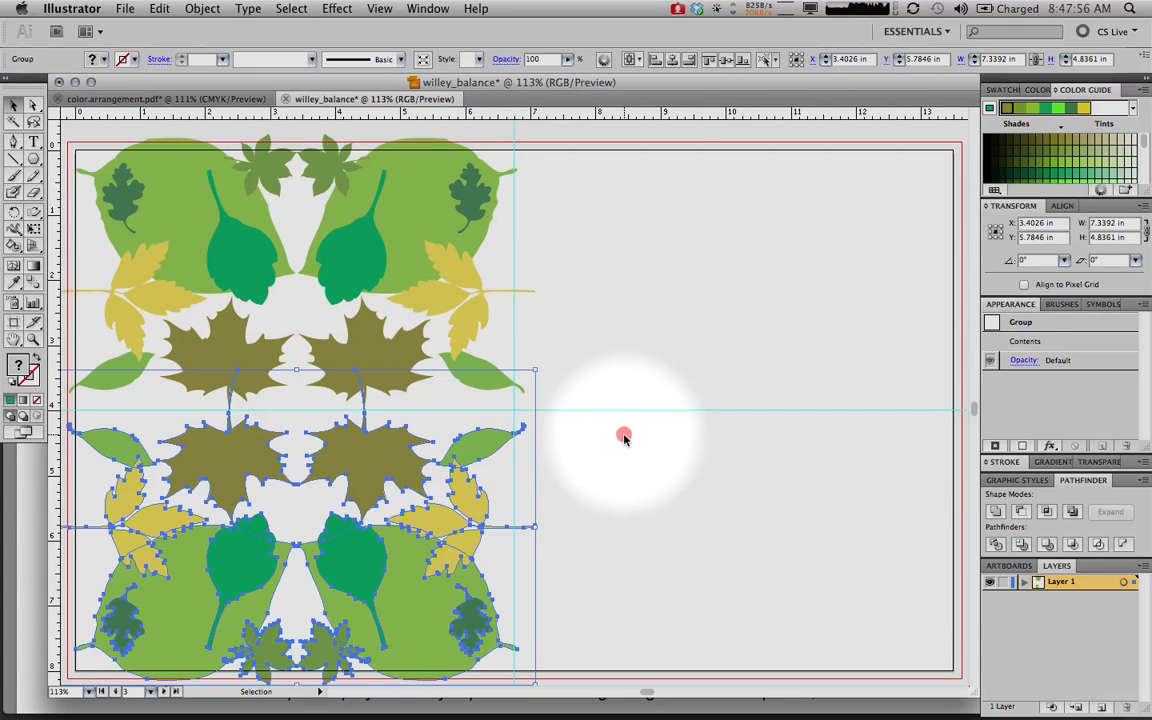
Step: Duplicate both leaf groups straight across into the artboard's right half, at about X 10.06 in, and deselect everything
left_click_drag(632, 200, 130, 655)
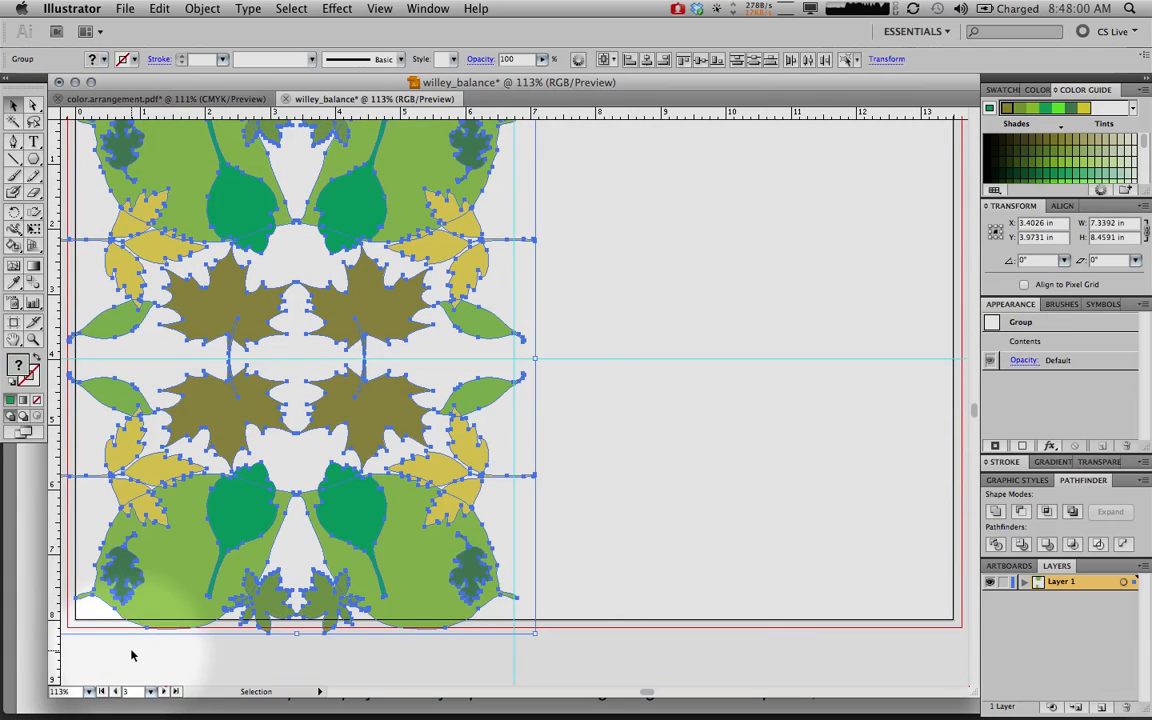
left_click_drag(429, 405, 797, 389)
scroll(795, 390, "up", 2)
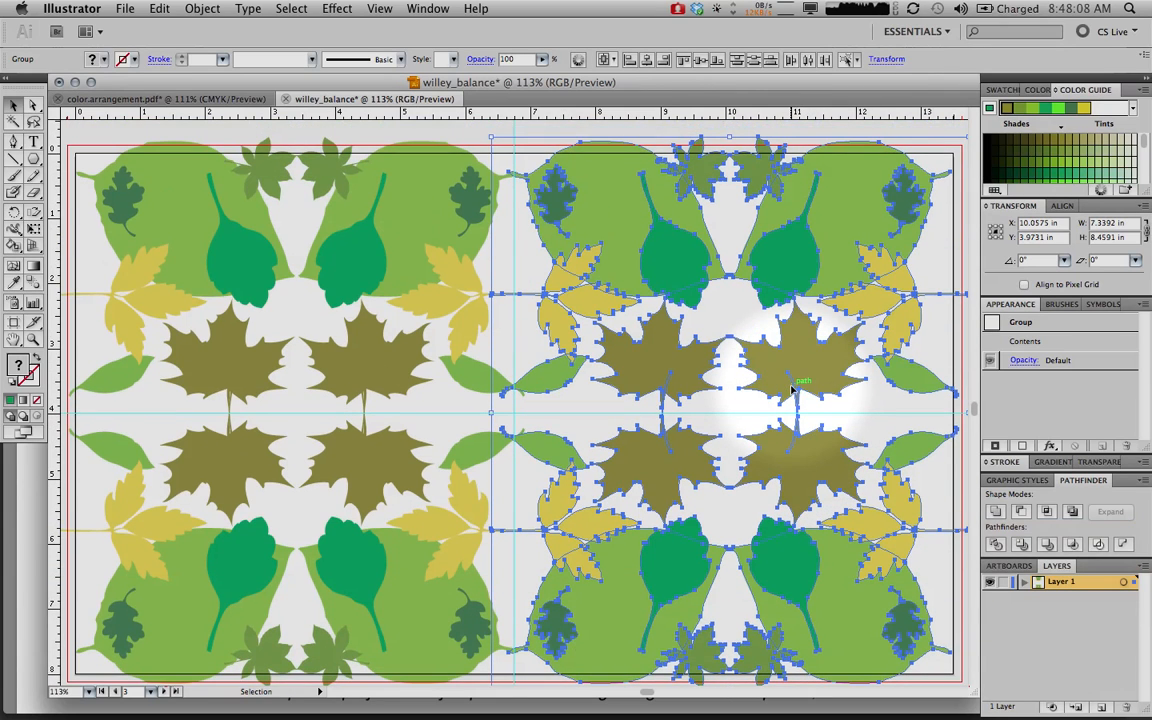
key("super+shift+a")
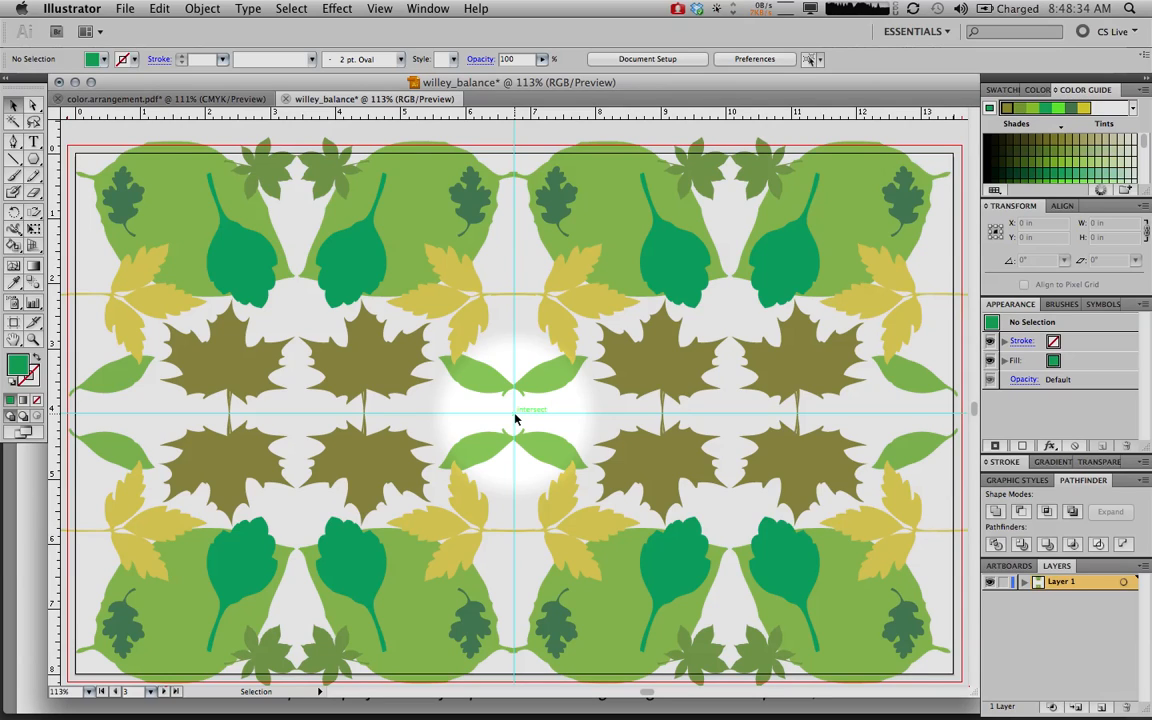
Step: Save the document to the Desktop as willey_balance.ai in Adobe Illustrator format, with the Illustrator CS5 version options
left_click(128, 9)
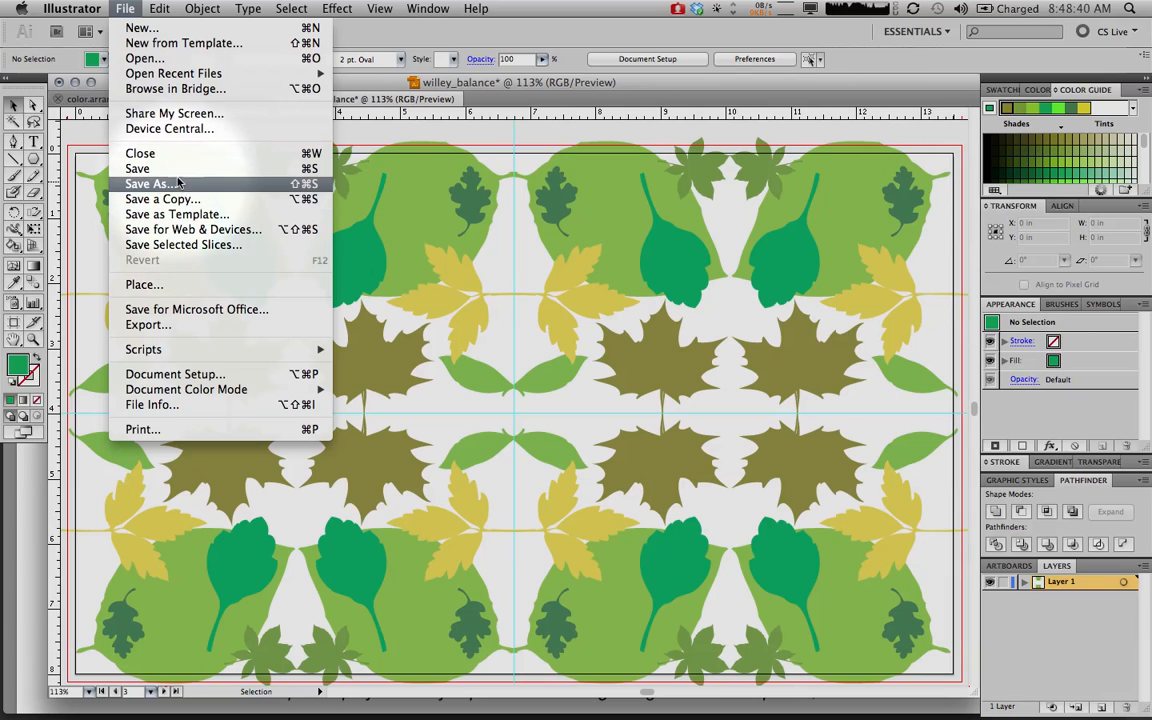
left_click(137, 168)
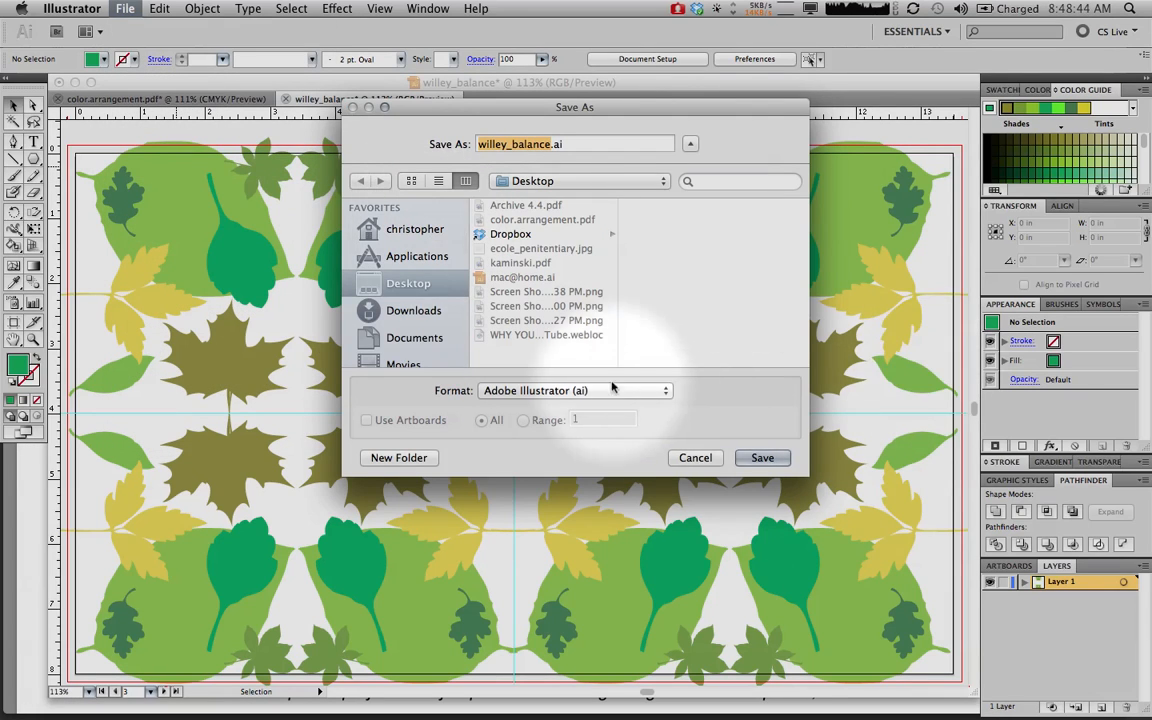
left_click(762, 457)
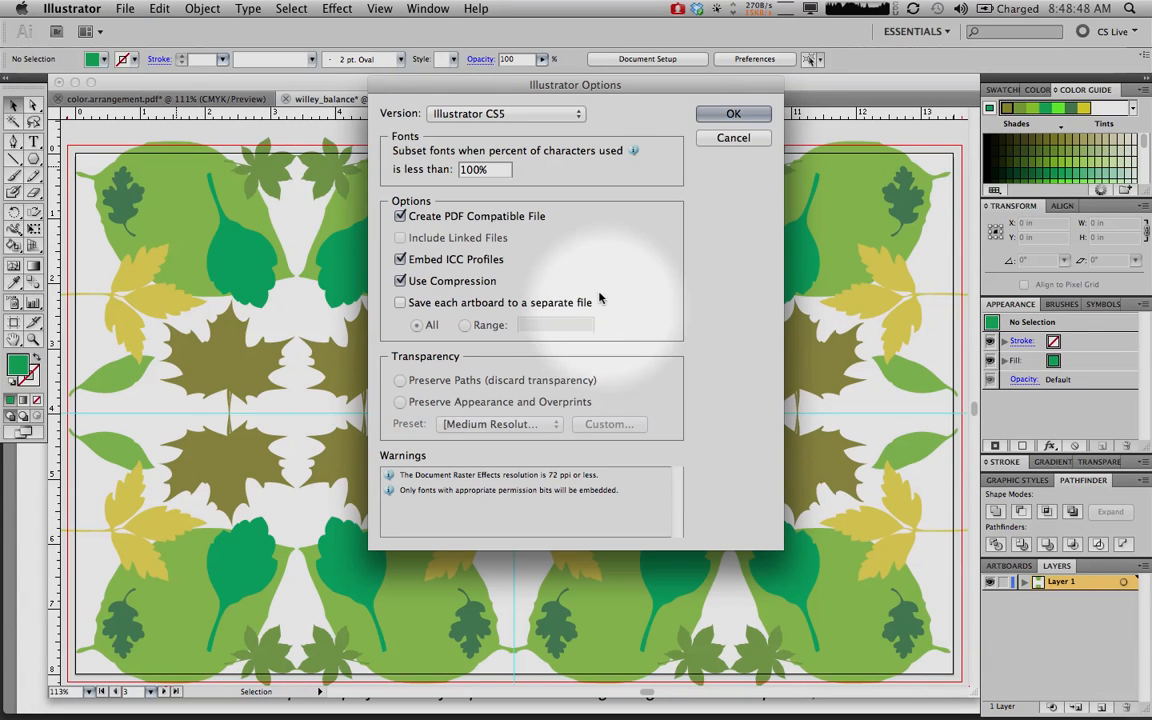
left_click(725, 115)
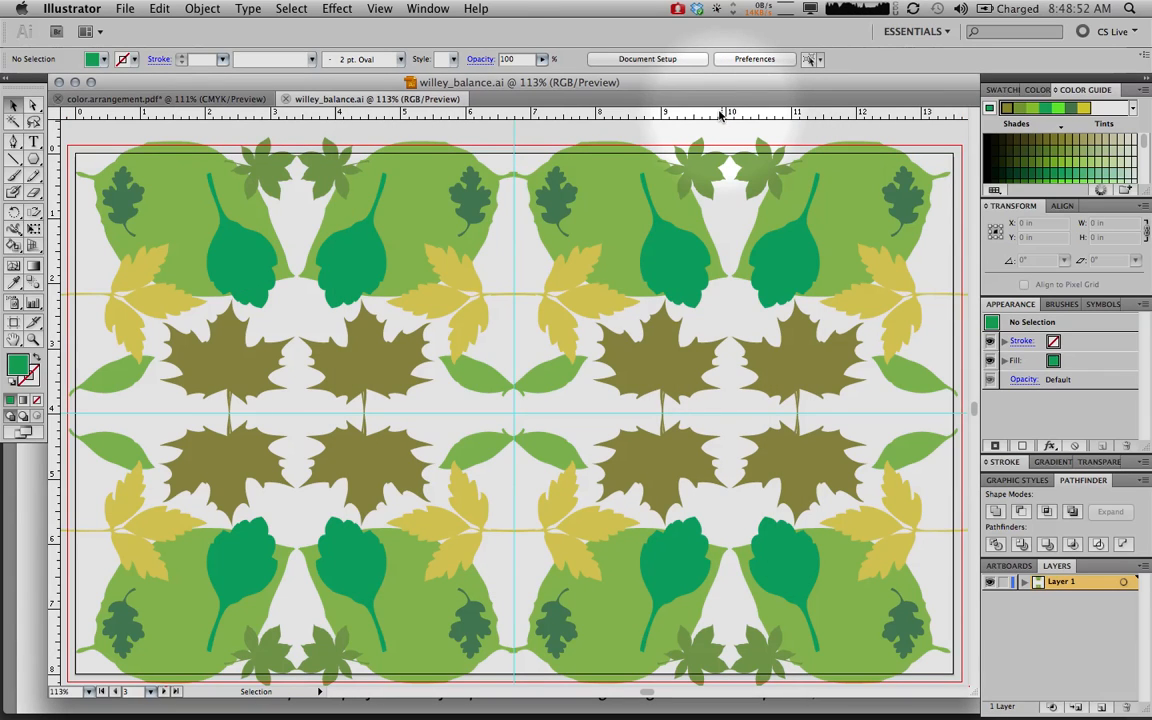
Step: Open the document's print settings and continue past the alert to the operating system's Page Setup
left_click(125, 8)
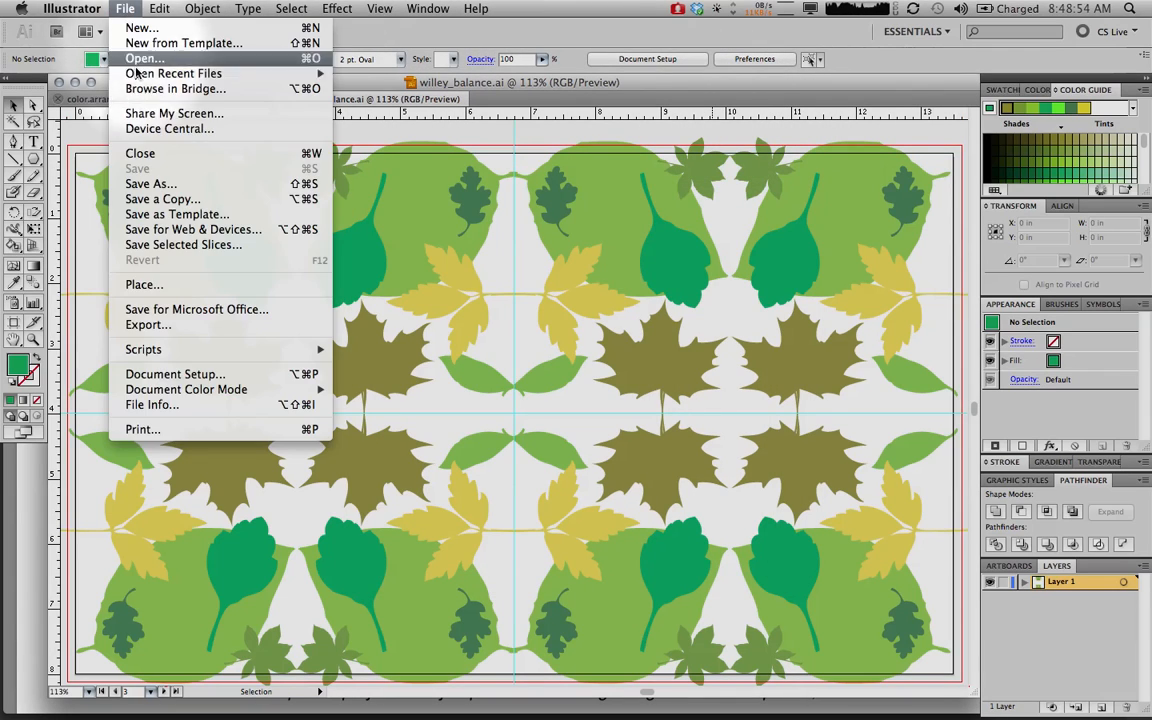
left_click(165, 430)
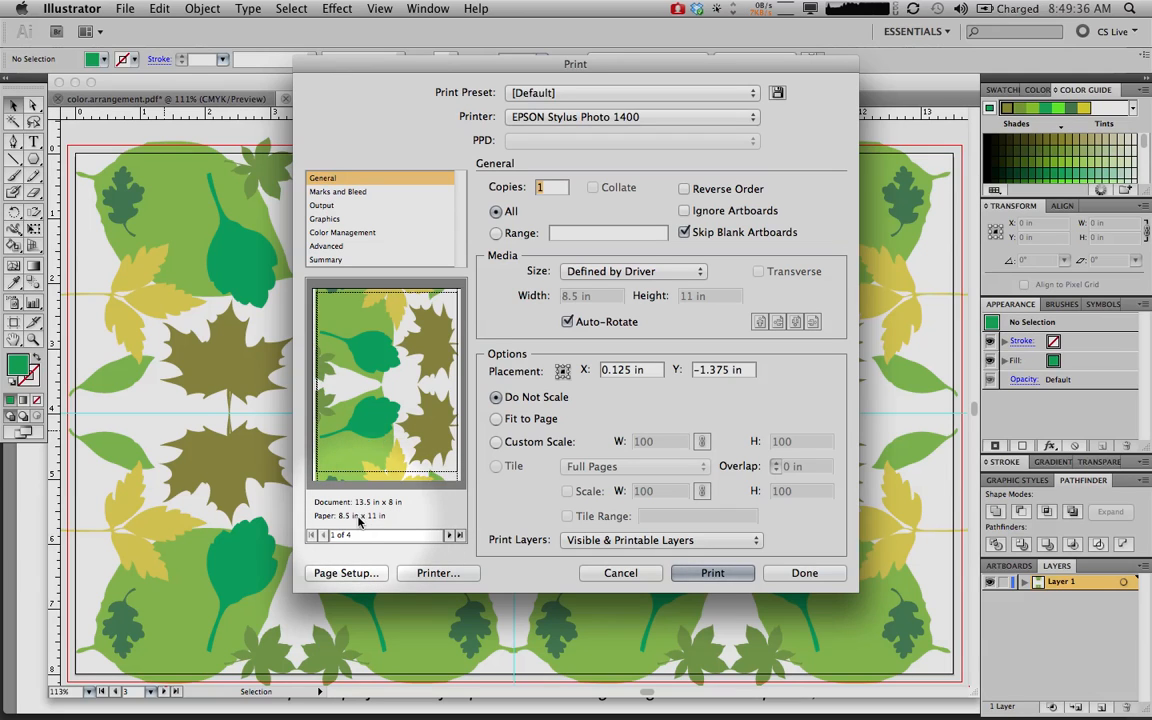
left_click(342, 574)
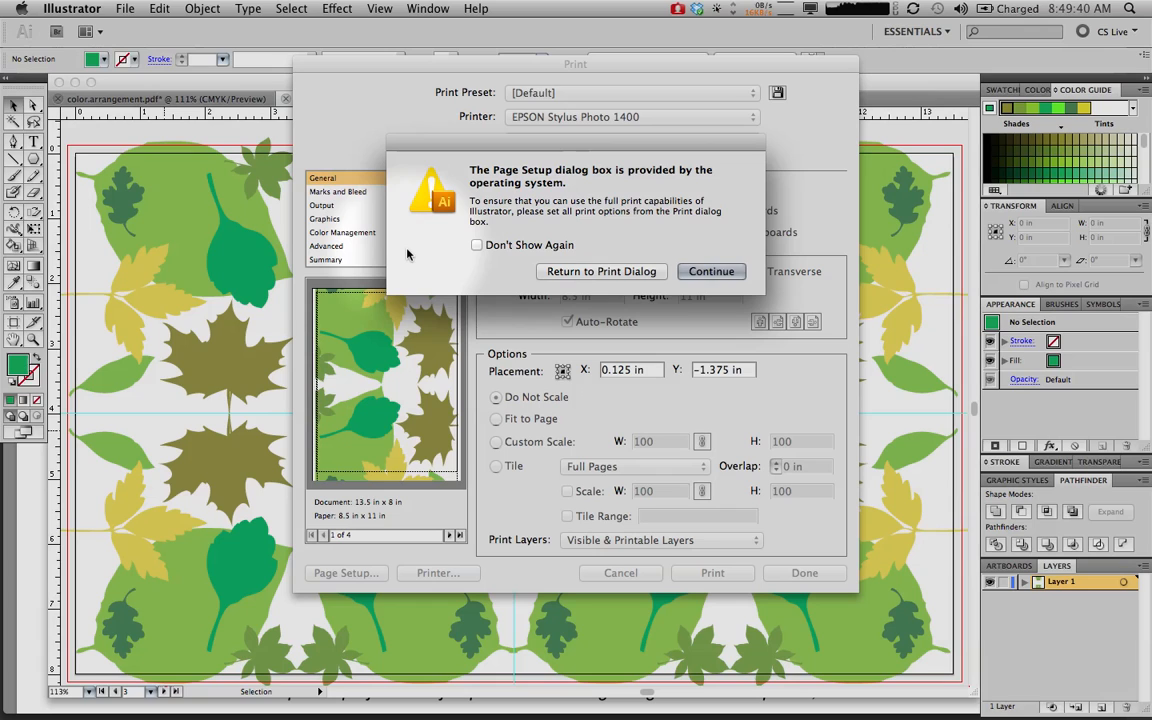
left_click(695, 273)
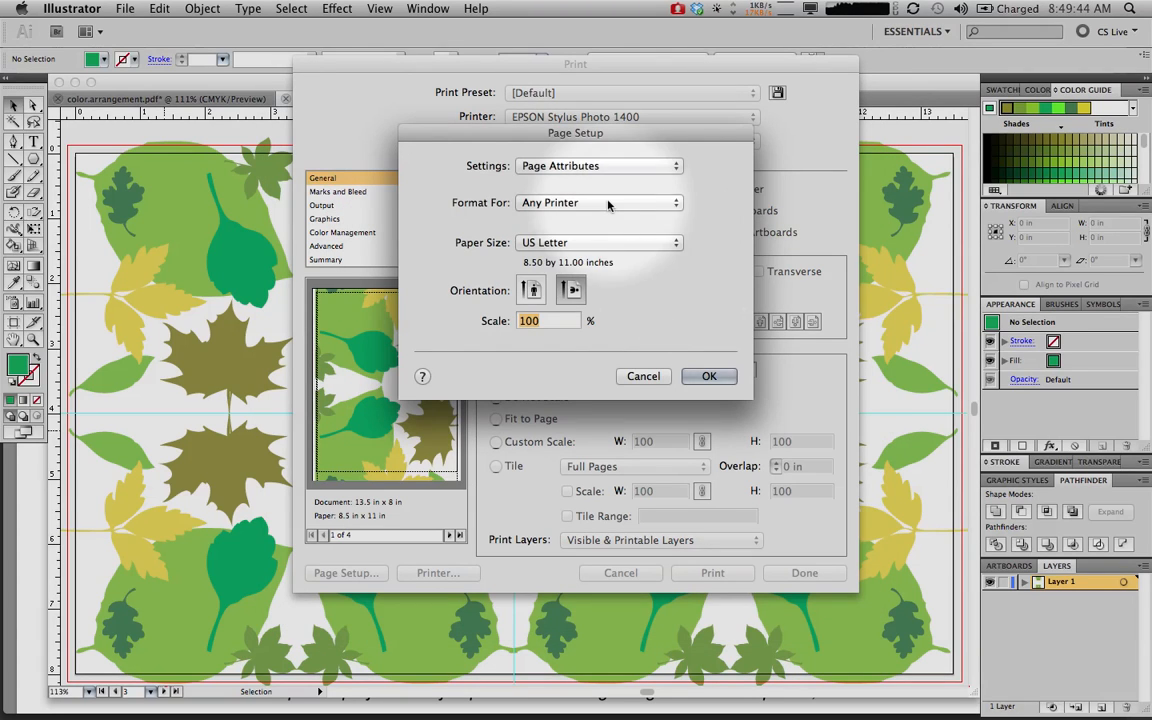
Step: Add a custom paper size 13.5 in wide by 8 in high, apply the page setup and keep the print settings without printing
left_click(576, 244)
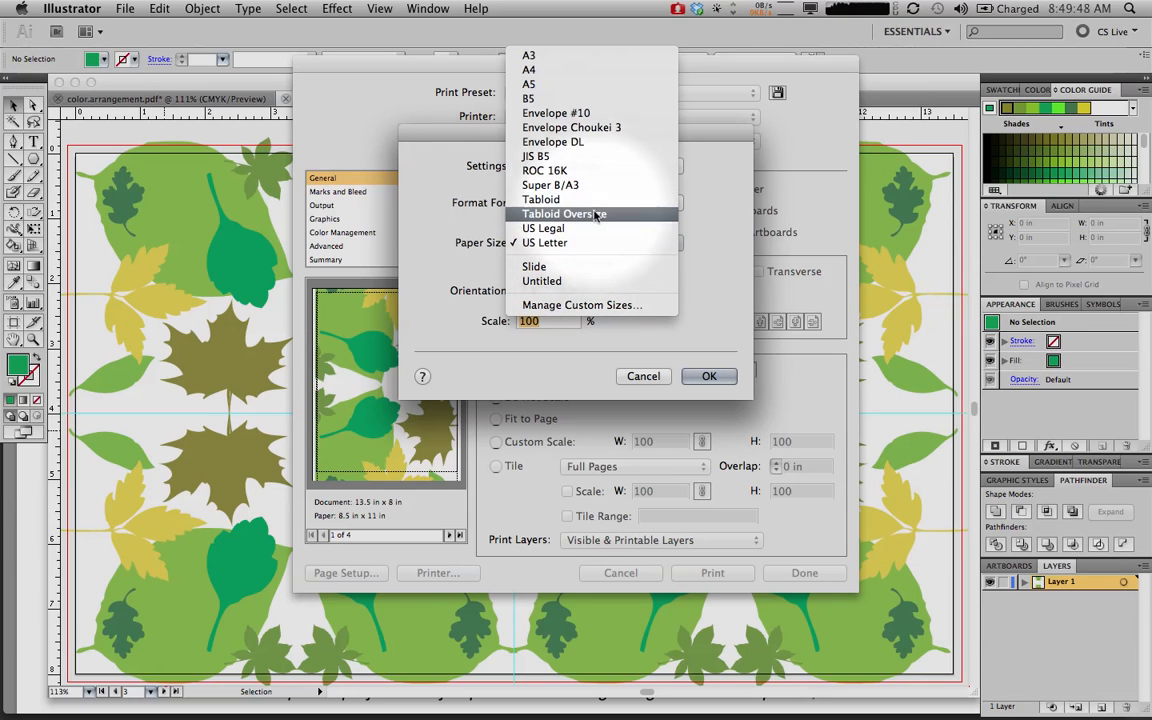
left_click(595, 314)
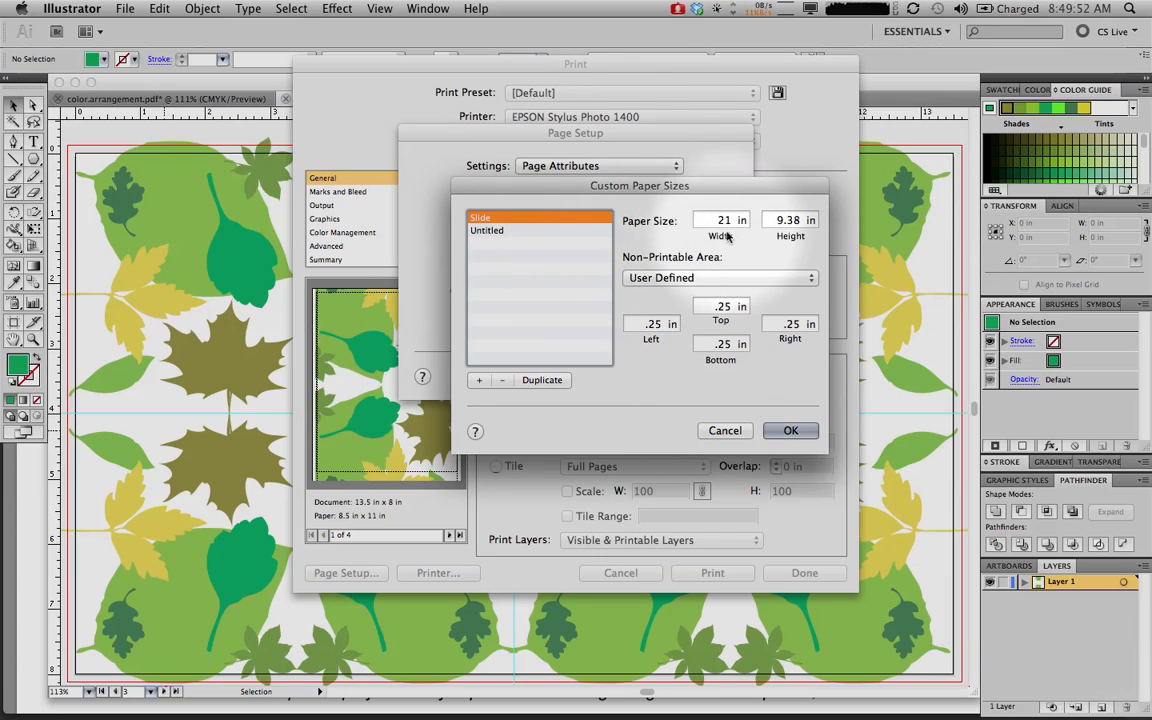
left_click(478, 380)
left_click(789, 232)
double_click(715, 220)
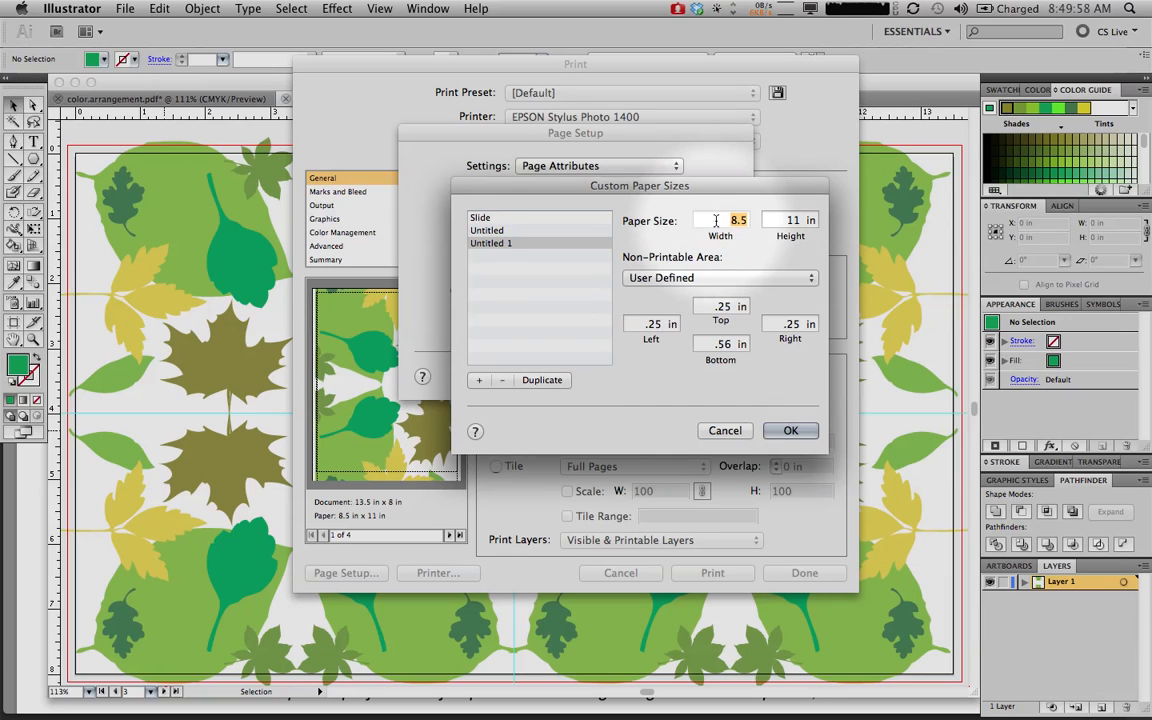
type("13.5")
key("Tab")
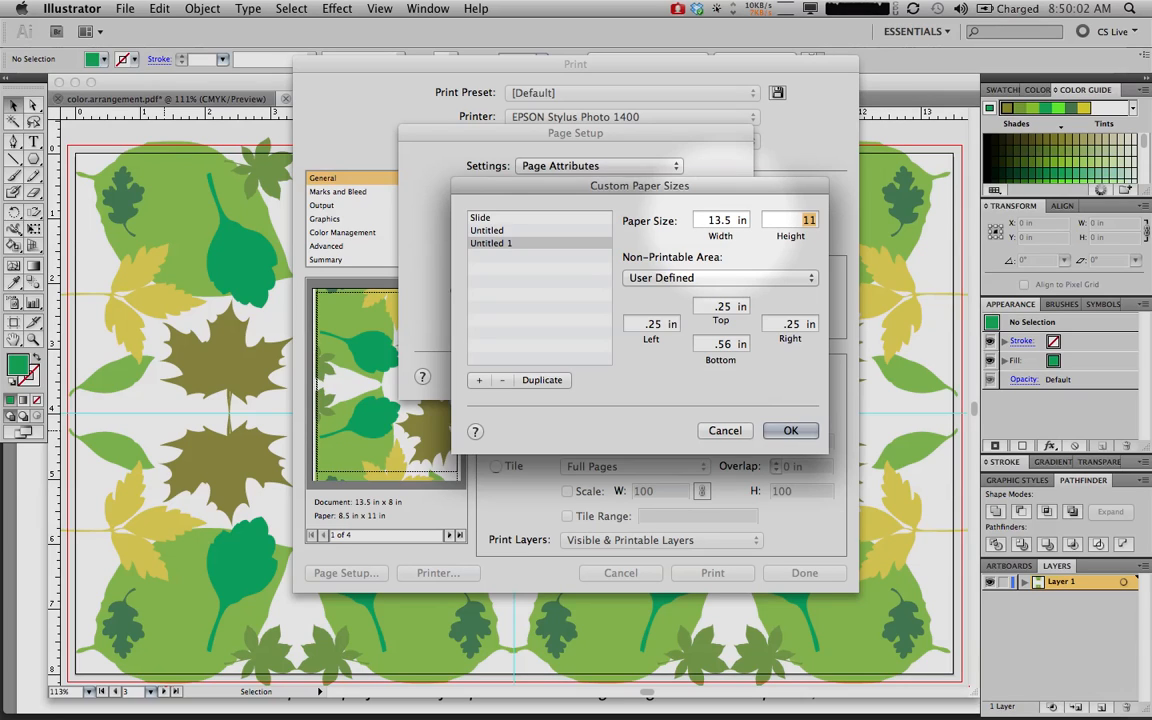
type("8")
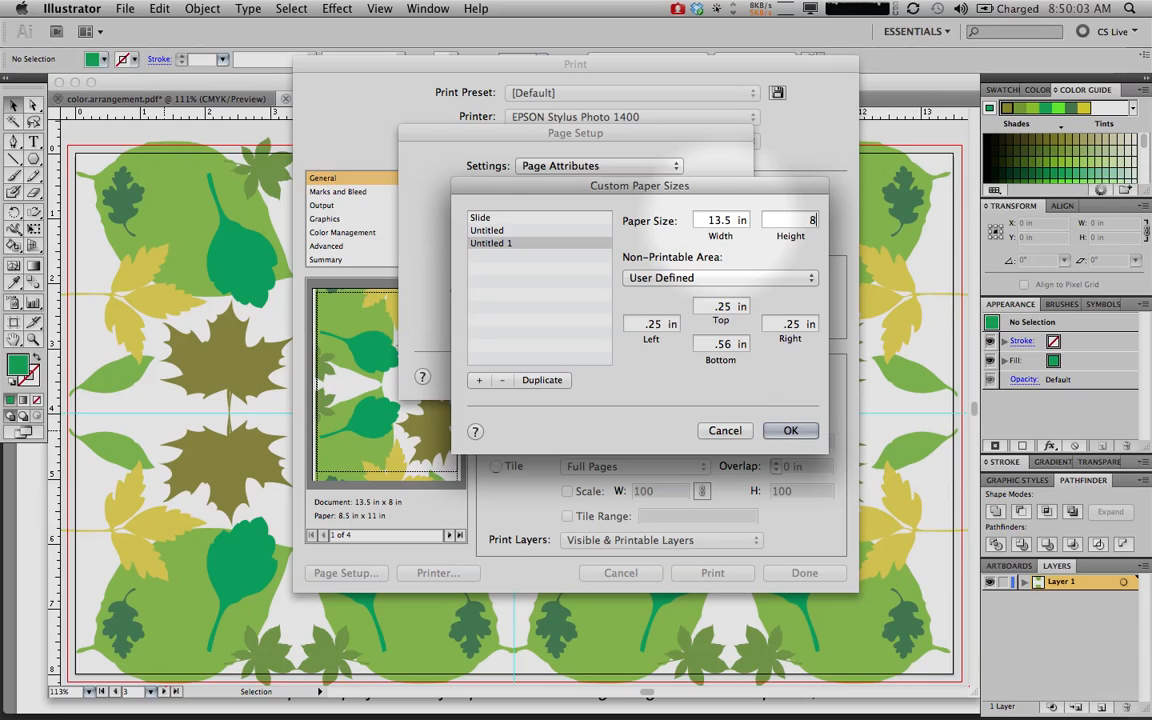
left_click(651, 324)
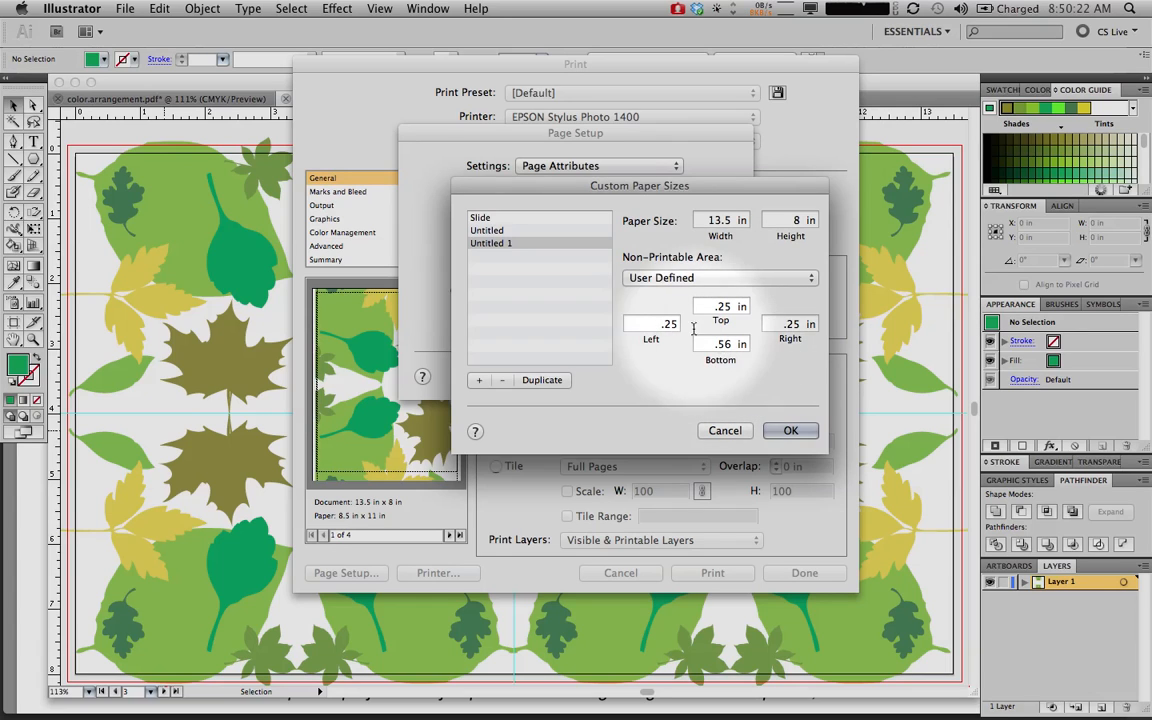
left_click(792, 430)
left_click(726, 376)
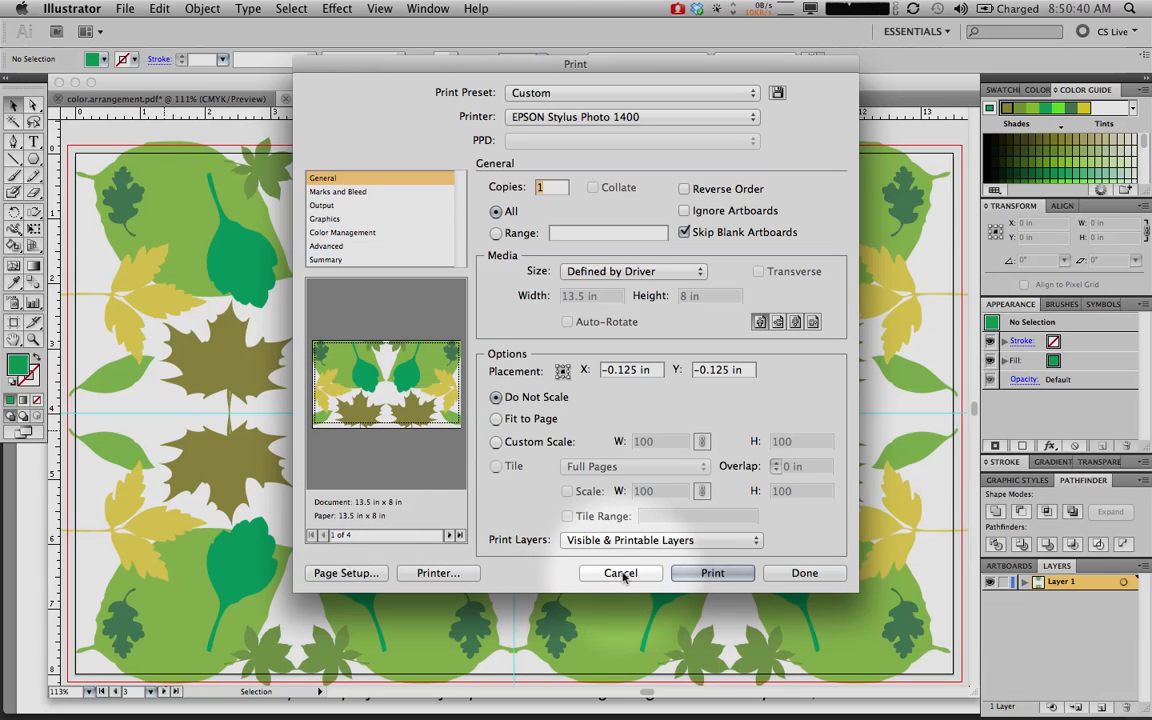
left_click(803, 574)
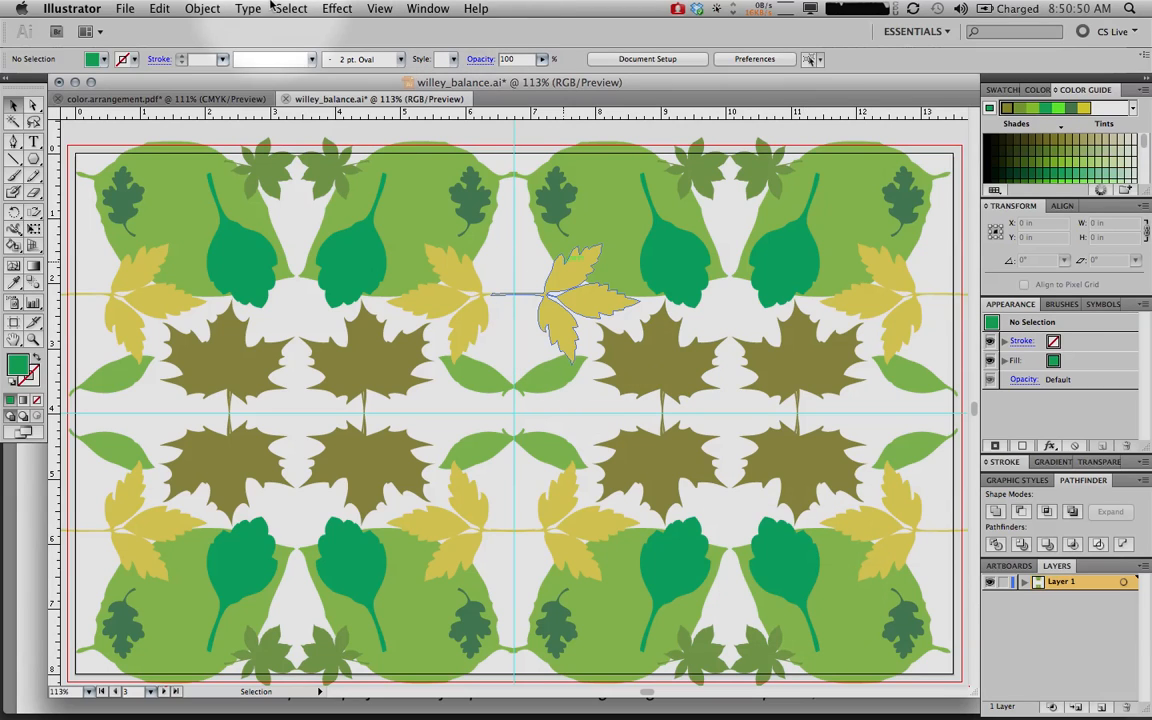
Step: Save all artboards to the Desktop as willey_balance.pdf in Adobe PDF format with the Illustrator Default preset
left_click(128, 8)
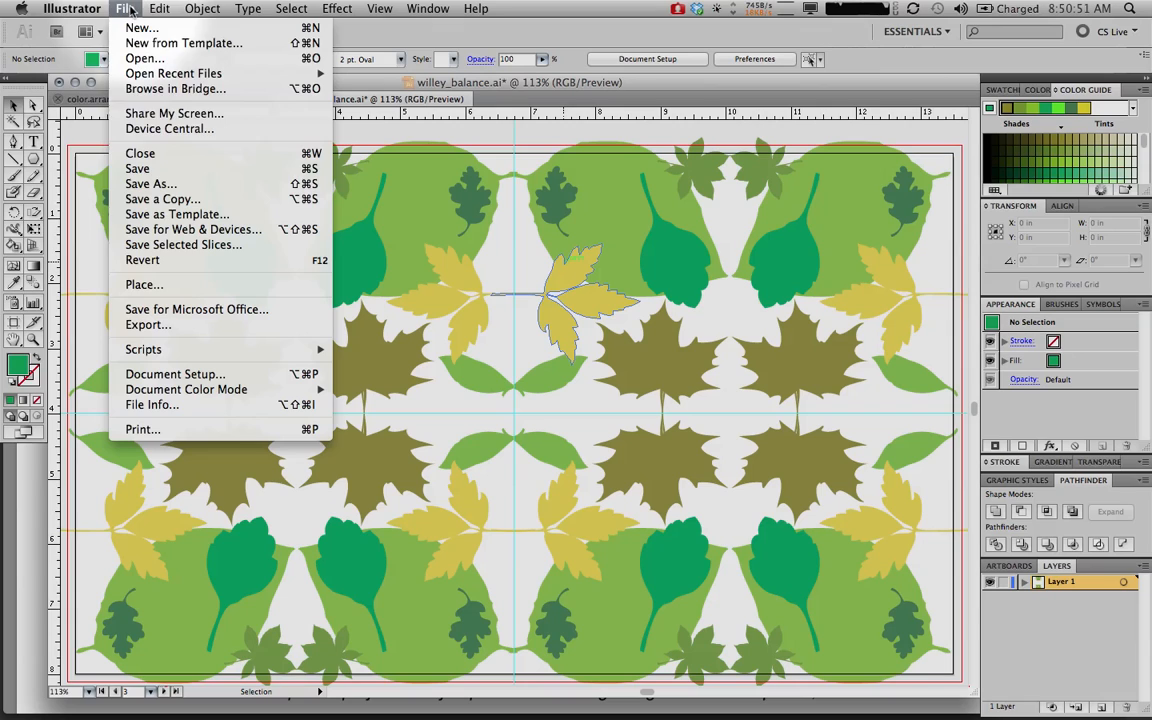
left_click(152, 185)
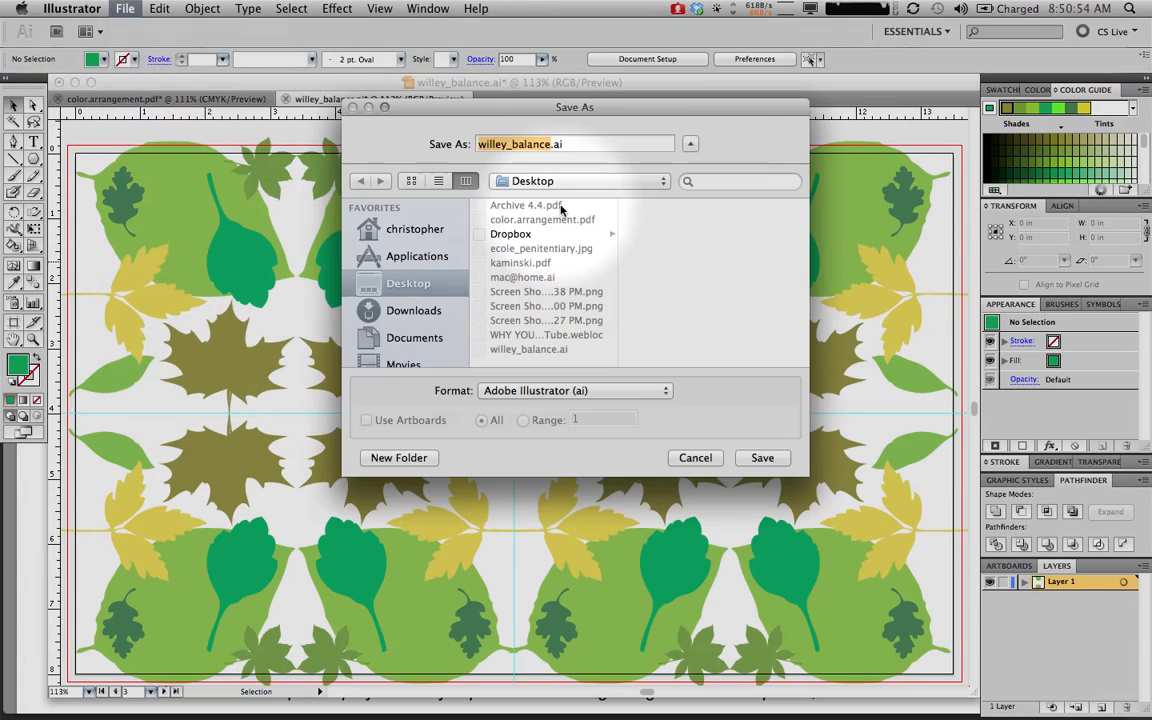
left_click(500, 390)
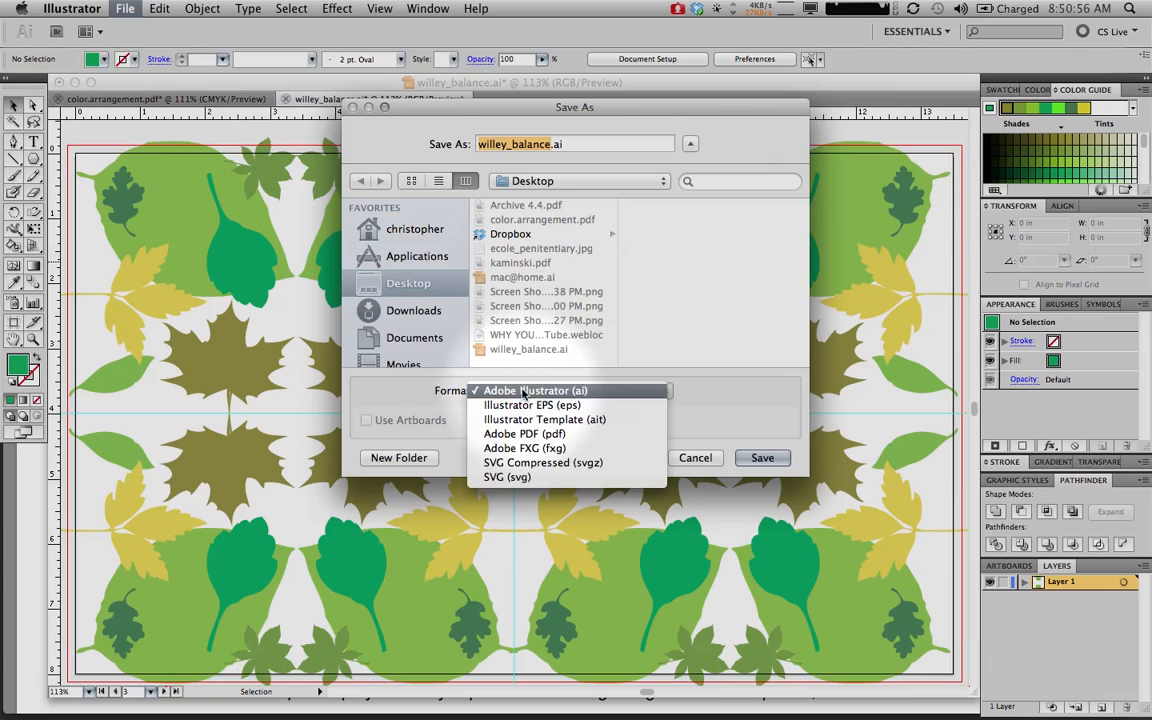
left_click(517, 434)
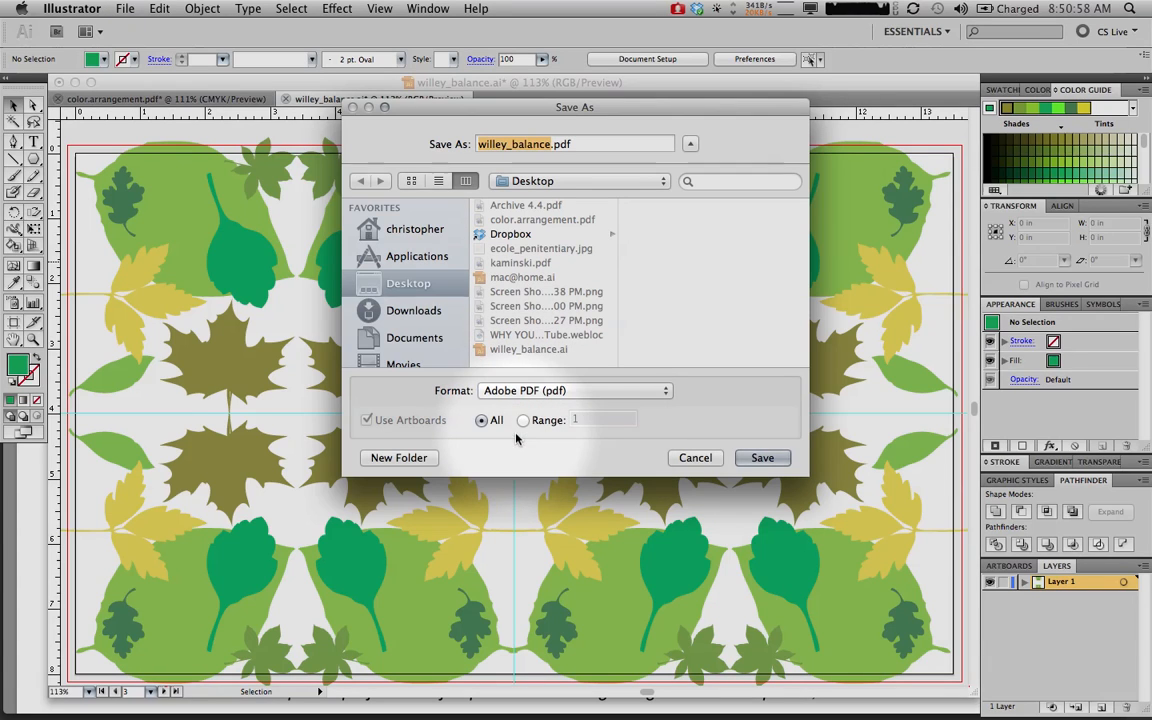
left_click(760, 458)
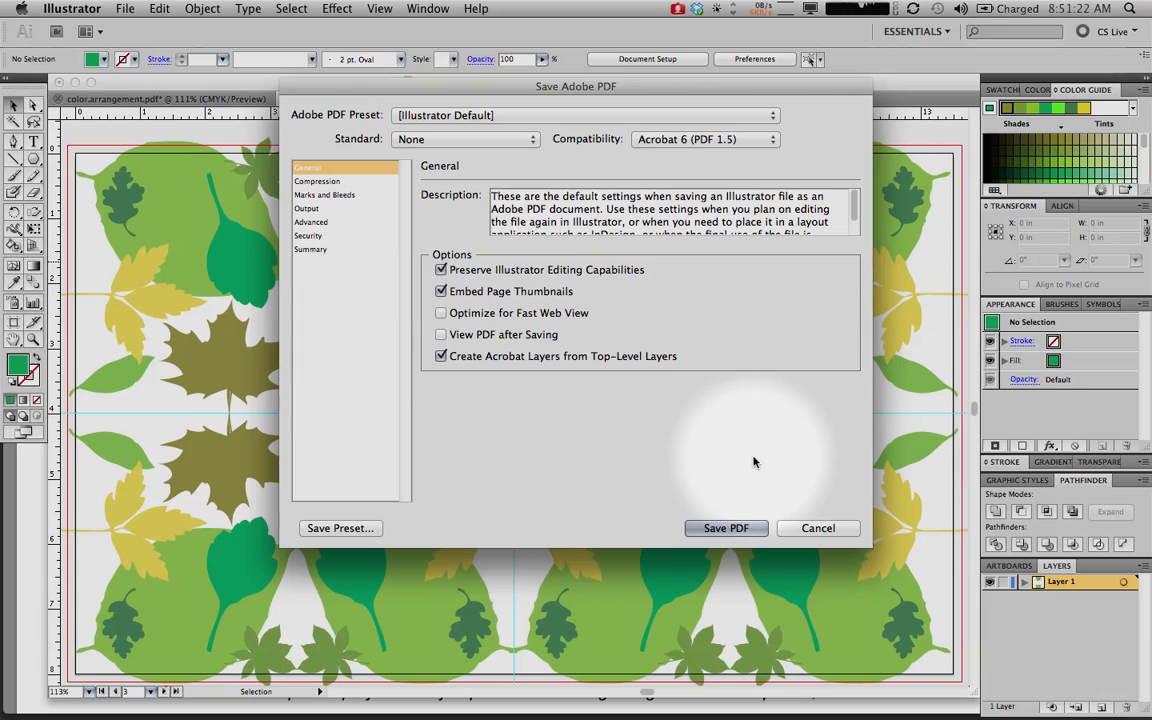
left_click(735, 528)
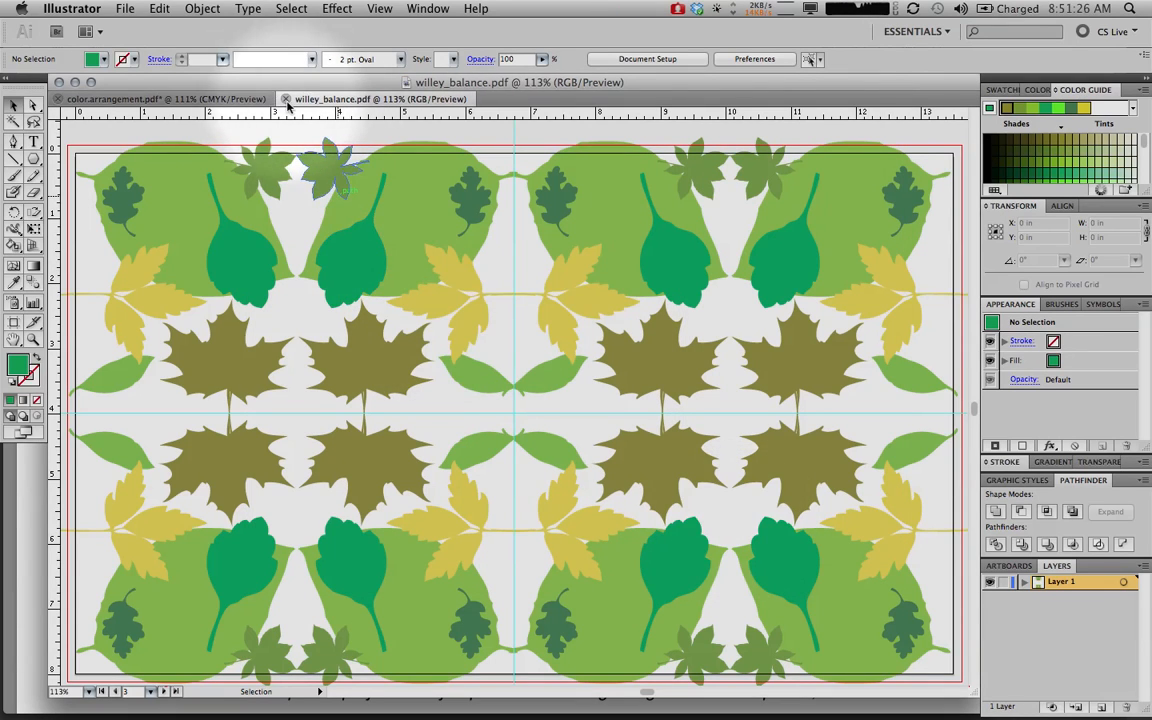
Step: Close willey_balance.pdf and color.arrangement.pdf, discarding the unsaved changes to color.arrangement.pdf
left_click(285, 99)
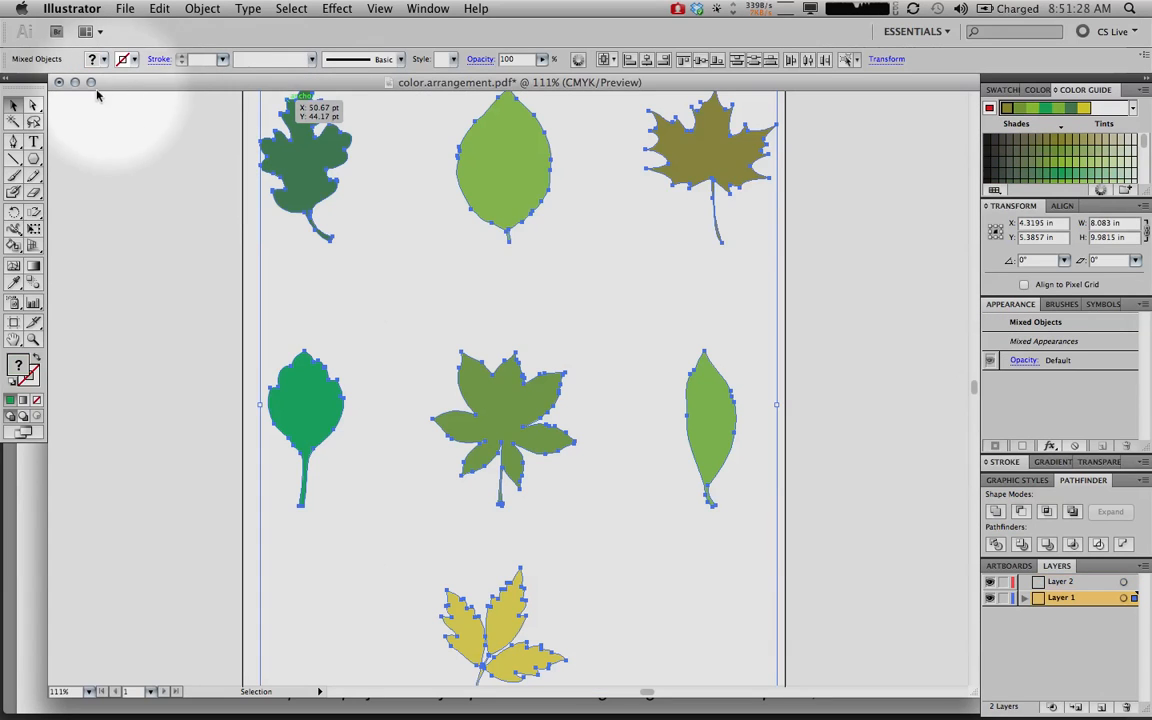
left_click(60, 82)
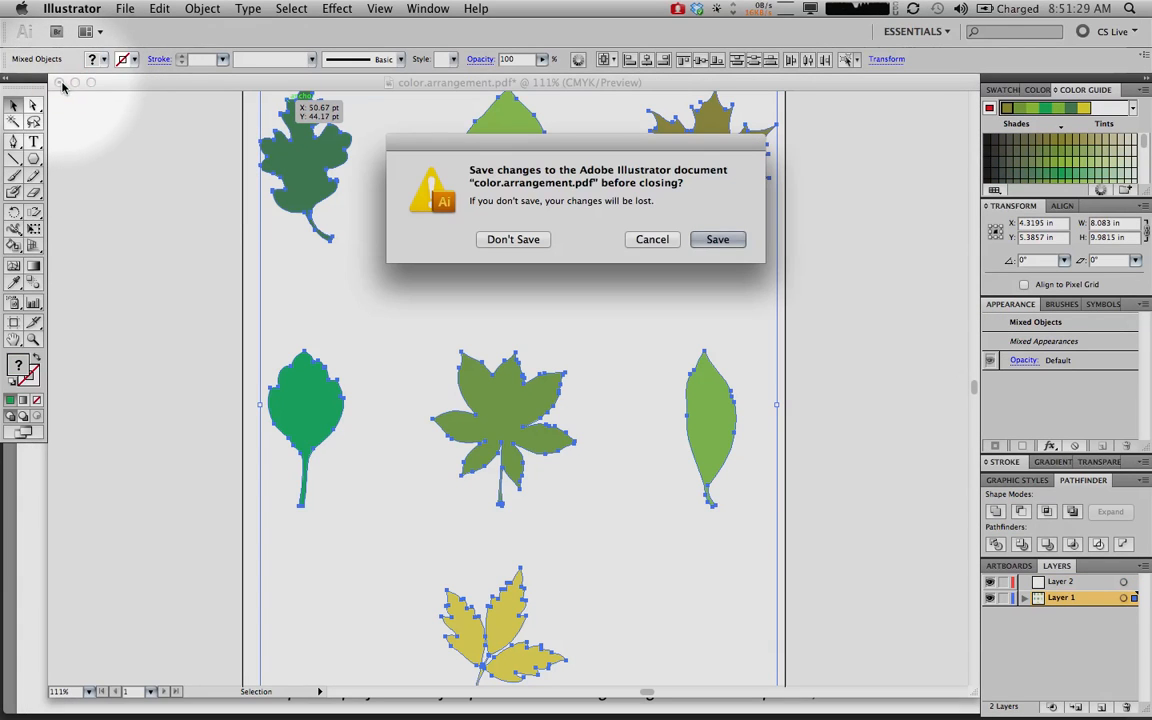
left_click(513, 240)
mouse_move(415, 690)
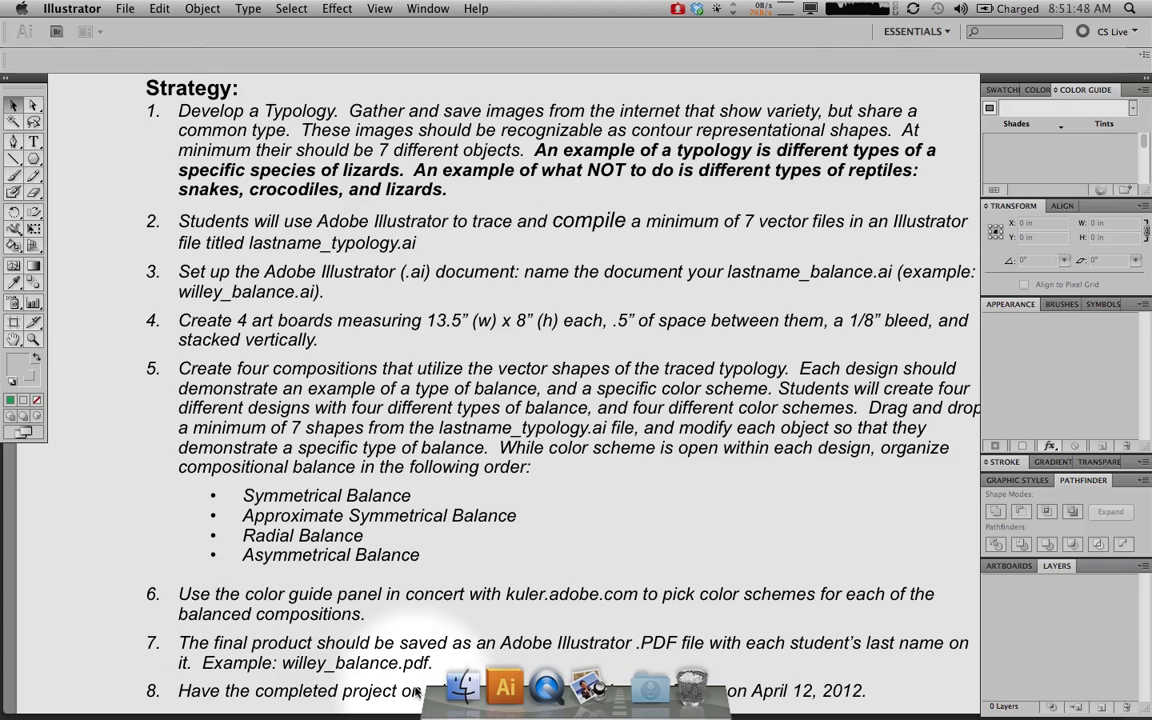
left_click(547, 688)
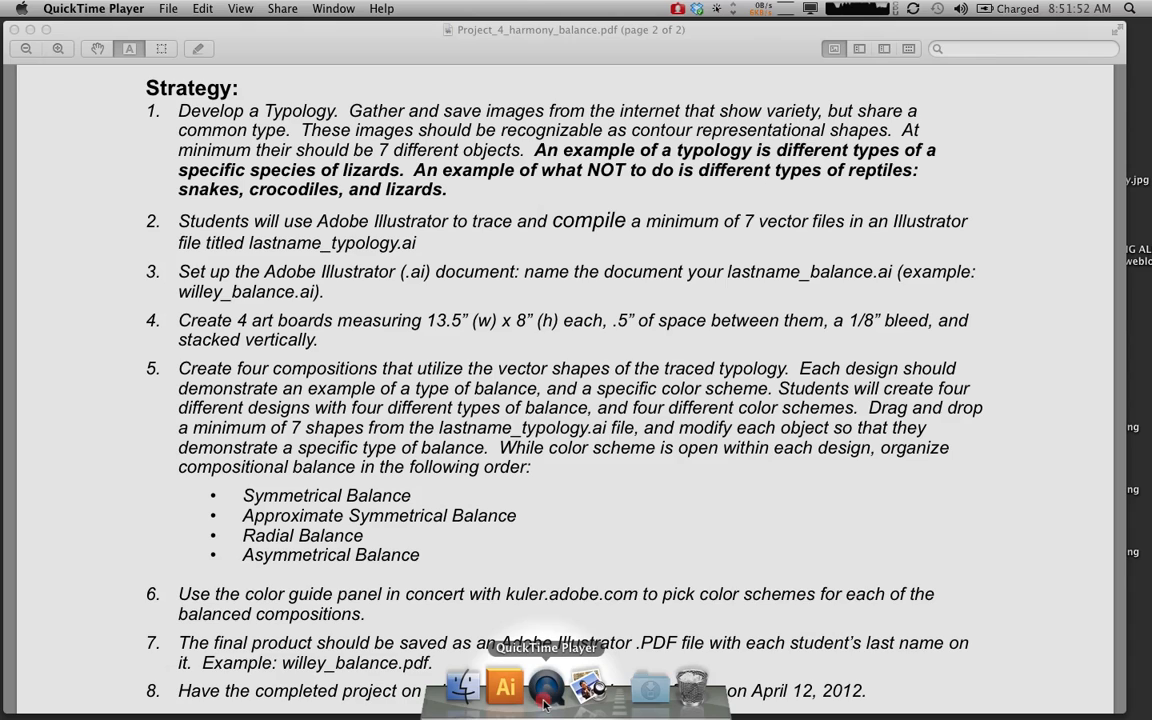
right_click(545, 705)
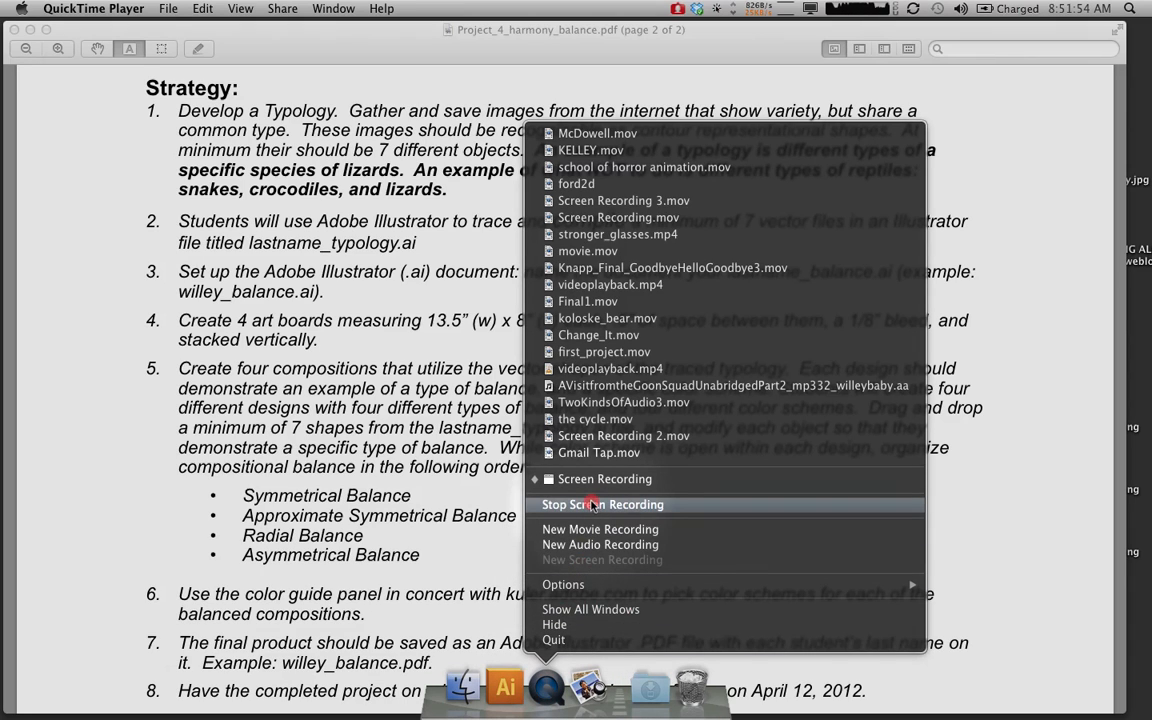